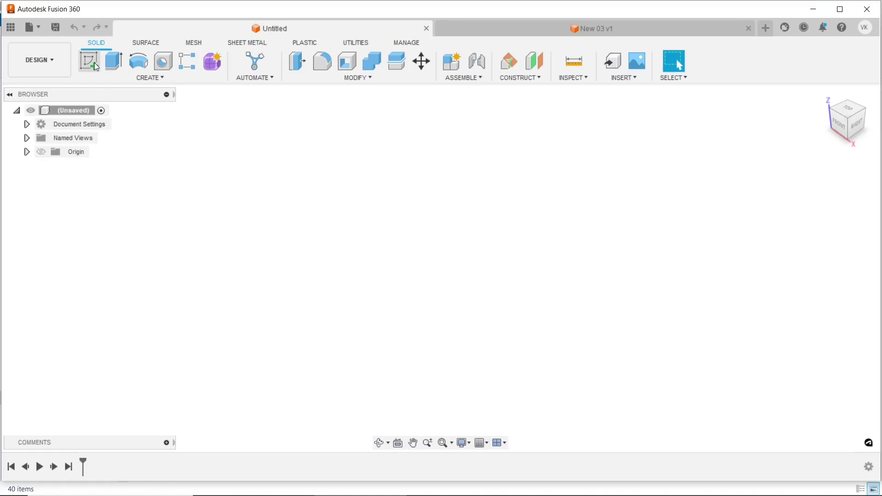
Draw a centre rectangle at the origin on the front plane.
left_click(95, 63)
left_click(477, 248)
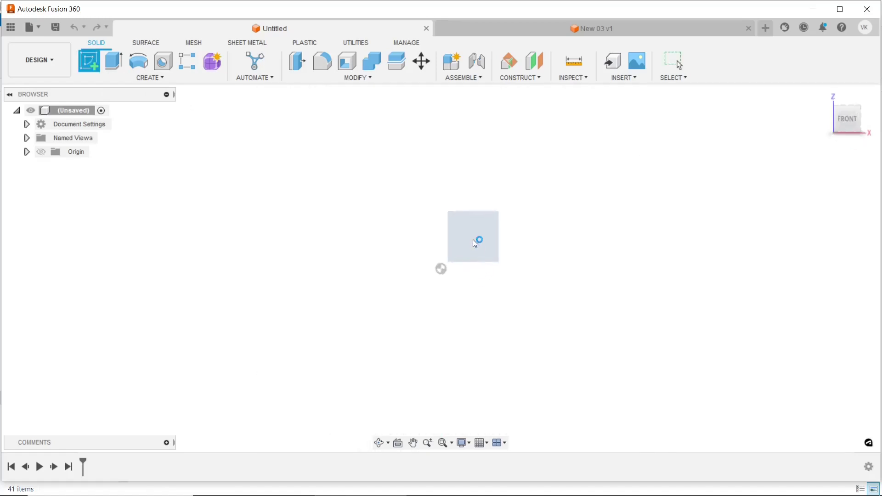
left_click(158, 78)
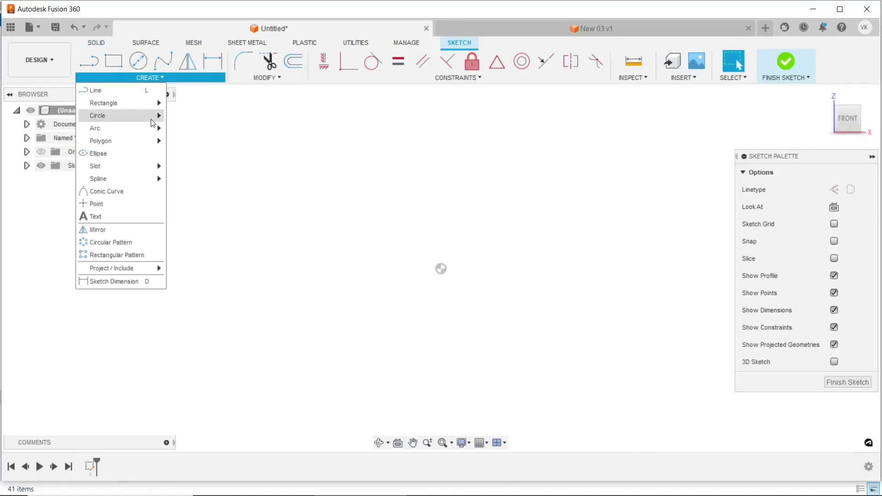
mouse_move(103, 102)
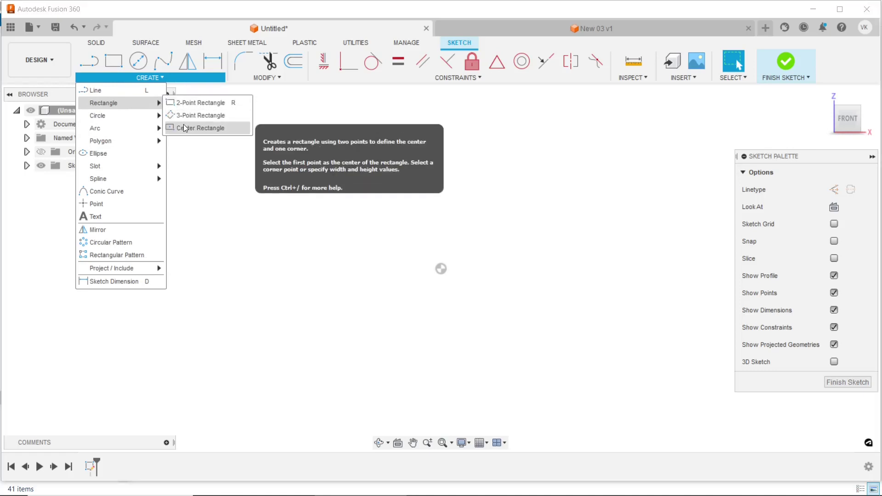
left_click(183, 125)
left_click(441, 268)
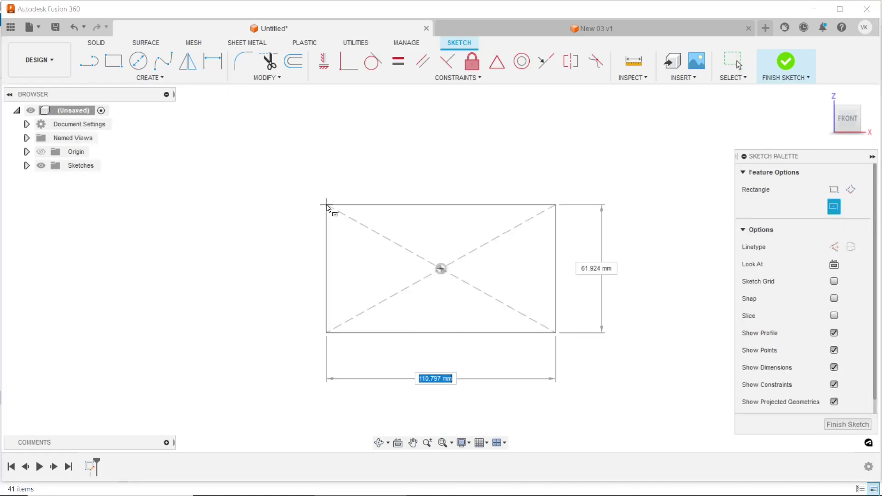
left_click(262, 200)
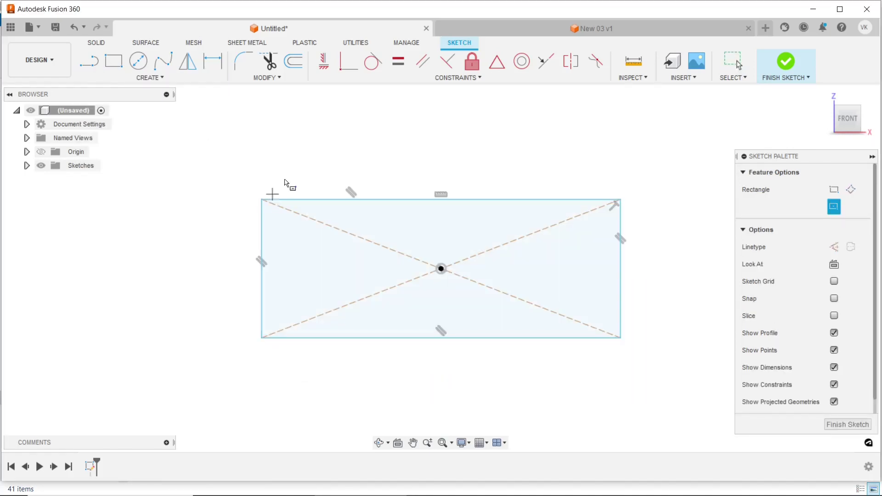
Dimension the rectangle 1150 wide by 650 high, then begin extruding it.
left_click(209, 63)
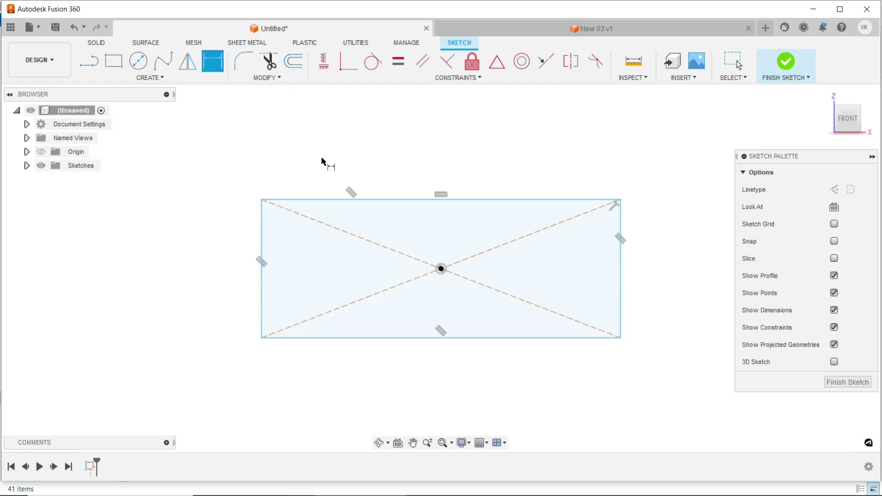
left_click(329, 200)
left_click(327, 173)
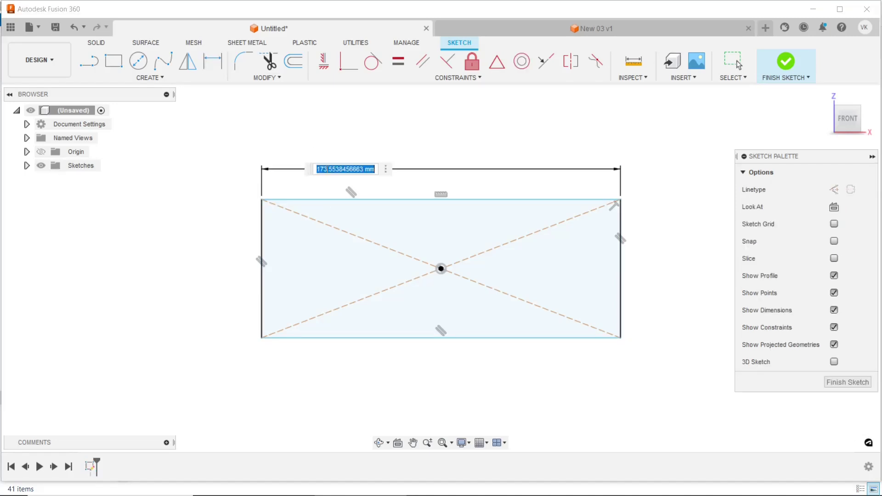
key("Return")
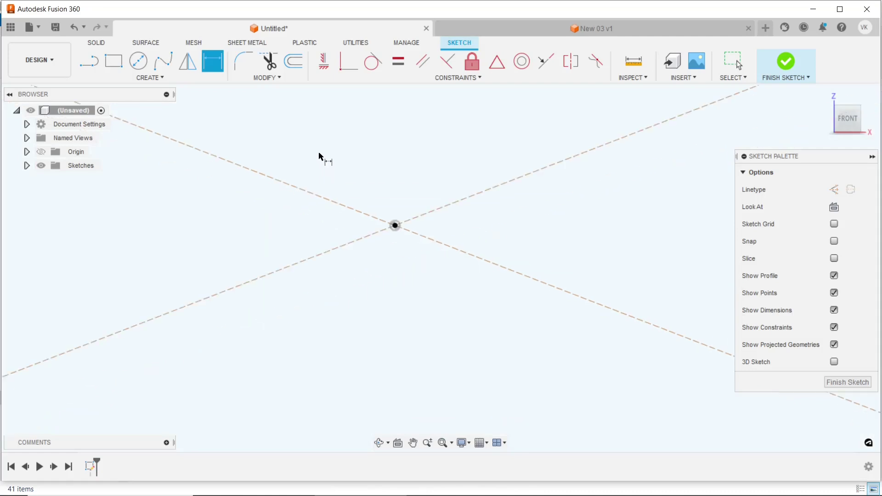
scroll(494, 163, "up", 2)
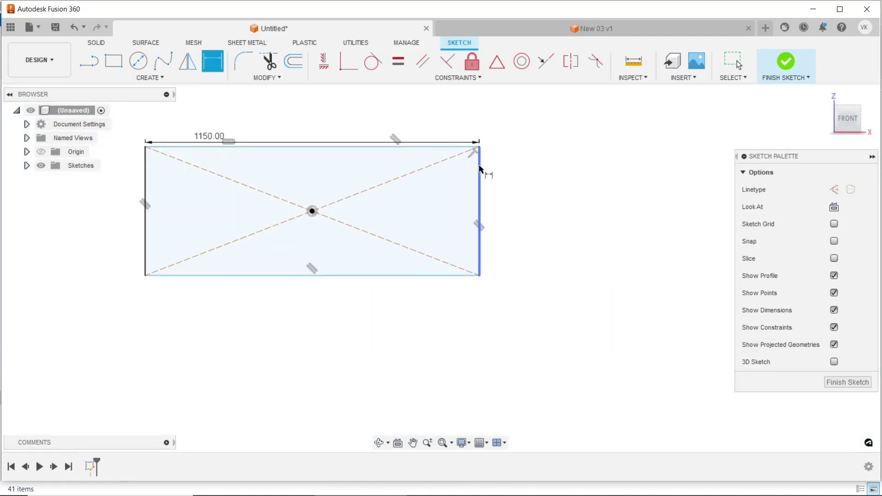
left_click(481, 170)
left_click(532, 175)
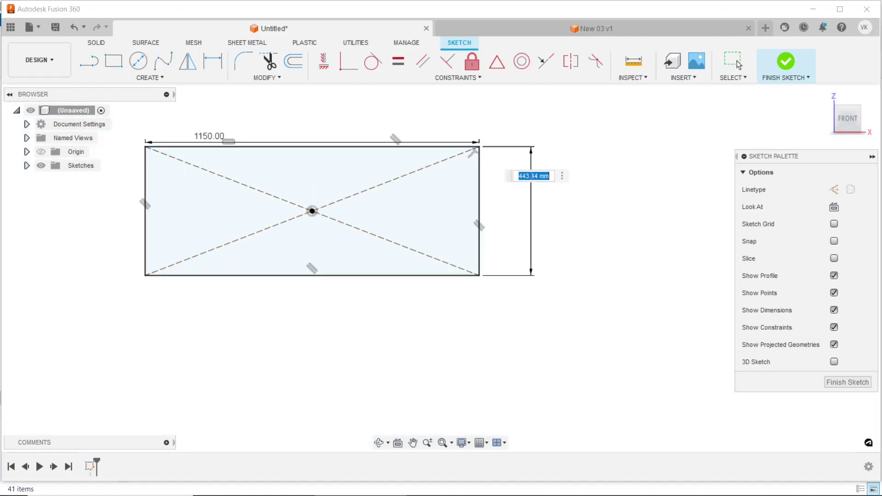
key("Return")
scroll(519, 198, "down", 2)
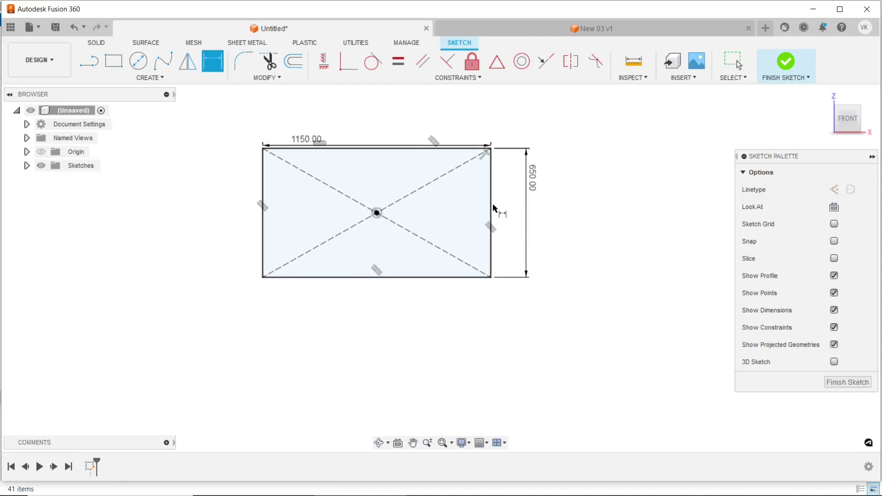
scroll(374, 142, "down", 1)
scroll(271, 122, "up", 1)
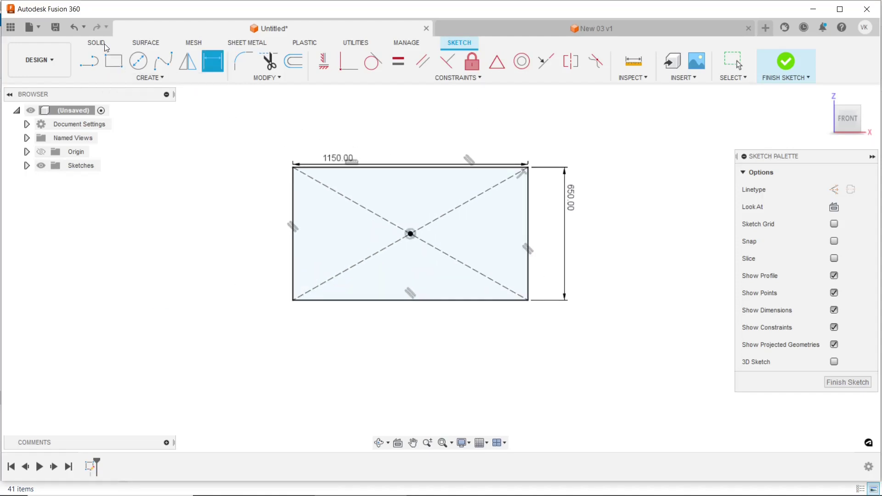
key("e")
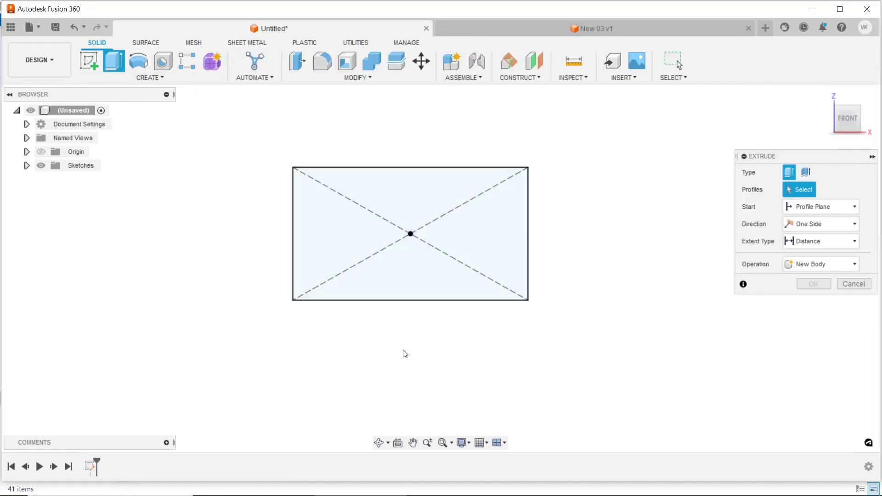
View the profile at an angle and extrude it 25 mm into the flat panel.
left_click(380, 442)
left_click_drag(451, 302, 395, 319)
right_click(307, 311)
key("Escape")
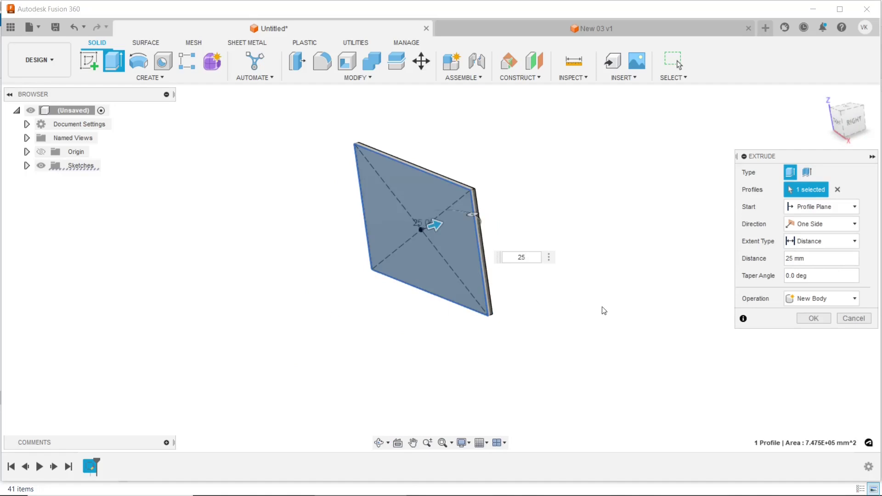
key("Return")
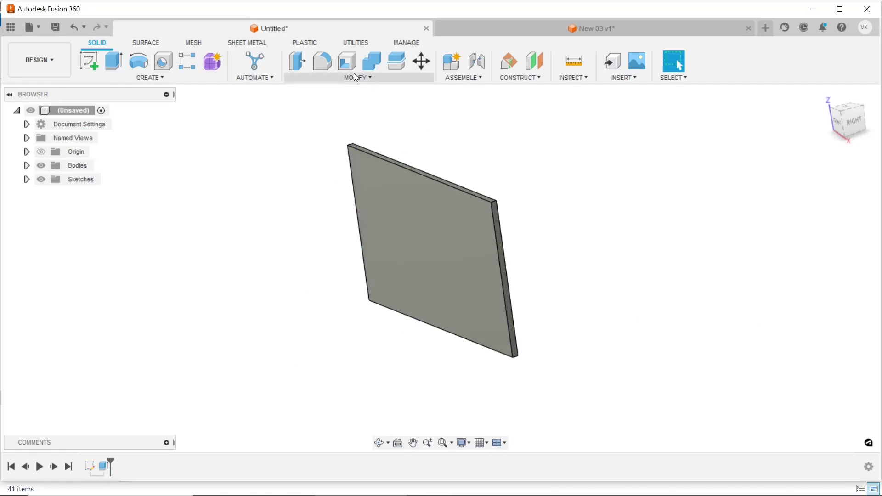
Fillet the panel's top-right and top-left corner edges with a 10 mm radius.
left_click(324, 61)
scroll(461, 167, "up", 2)
scroll(528, 237, "up", 2)
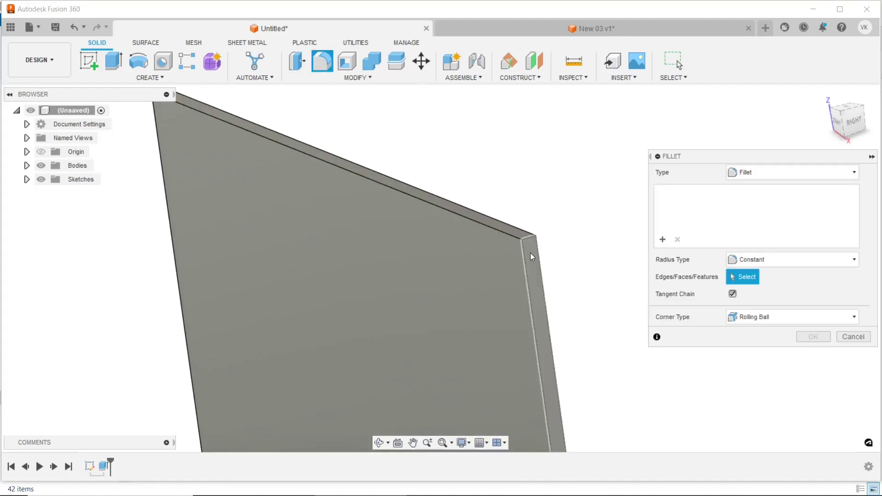
left_click(531, 239)
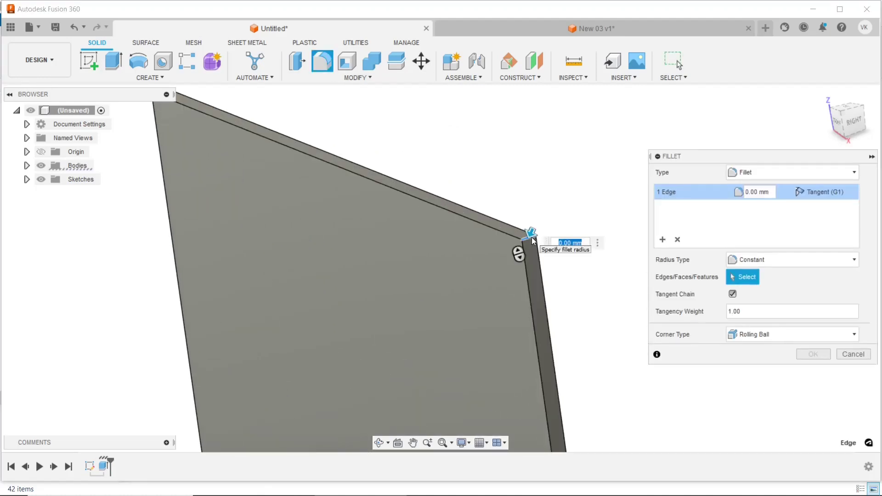
type("10")
key("Return")
scroll(587, 231, "down", 2)
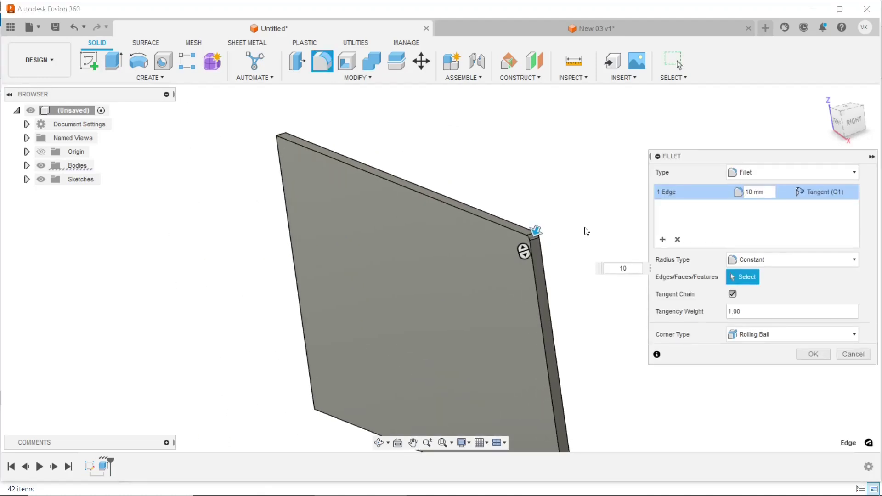
left_click(657, 244)
scroll(602, 250, "down", 2)
scroll(388, 161, "up", 2)
scroll(362, 180, "up", 2)
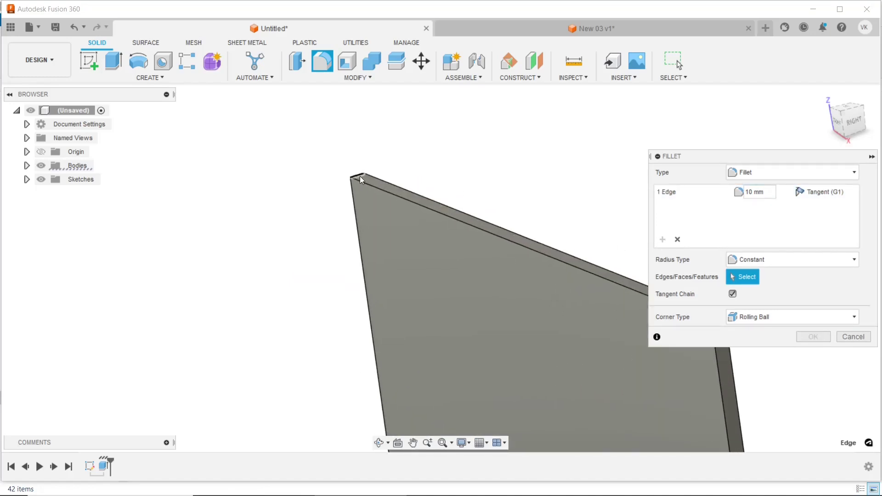
left_click(359, 177)
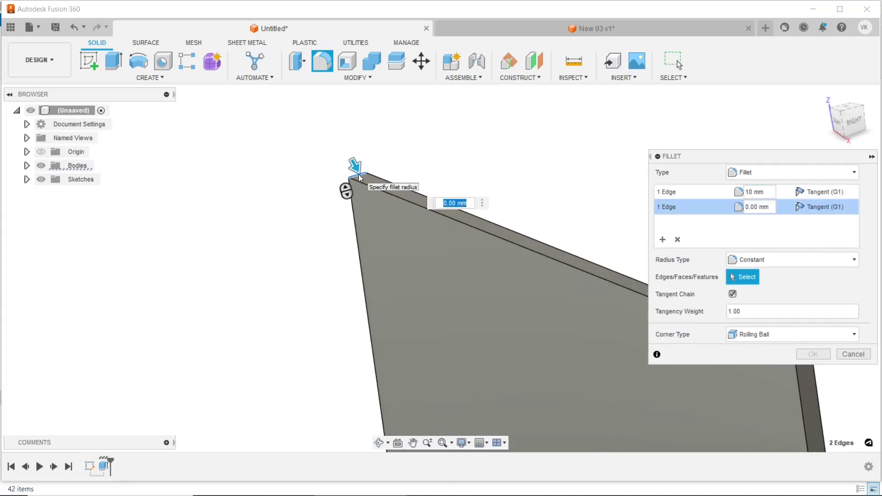
type("10")
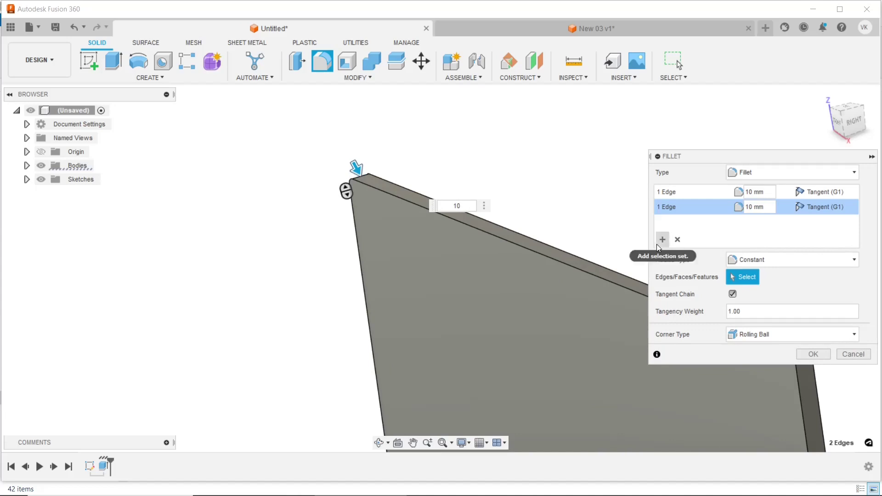
Add a 10 mm fillet set on the bottom-right corner edge and start a fourth set.
left_click(658, 245)
scroll(552, 252, "down", 2)
scroll(515, 255, "down", 2)
scroll(588, 349, "up", 1)
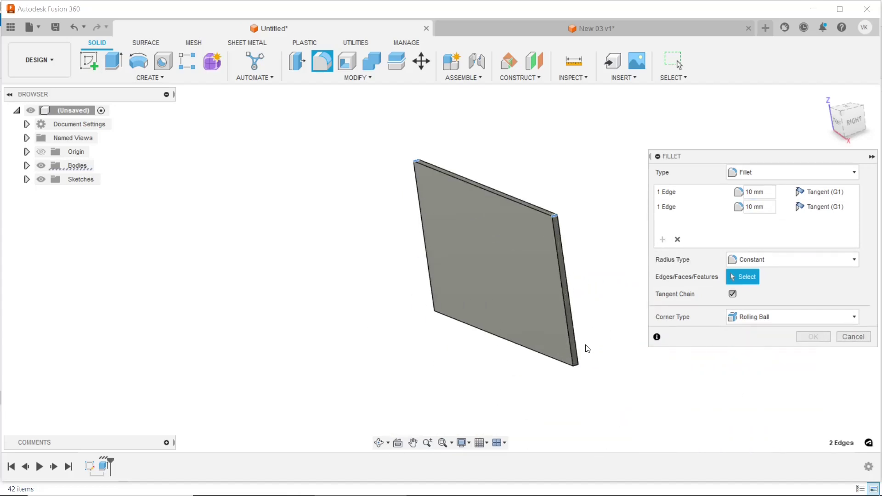
scroll(587, 350, "up", 2)
scroll(586, 356, "up", 2)
left_click(554, 371)
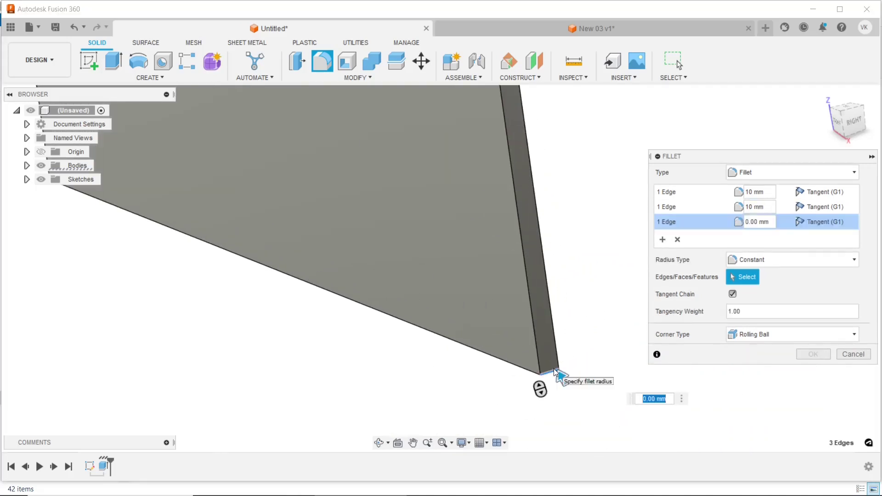
type("10")
scroll(554, 370, "down", 3)
scroll(316, 245, "up", 2)
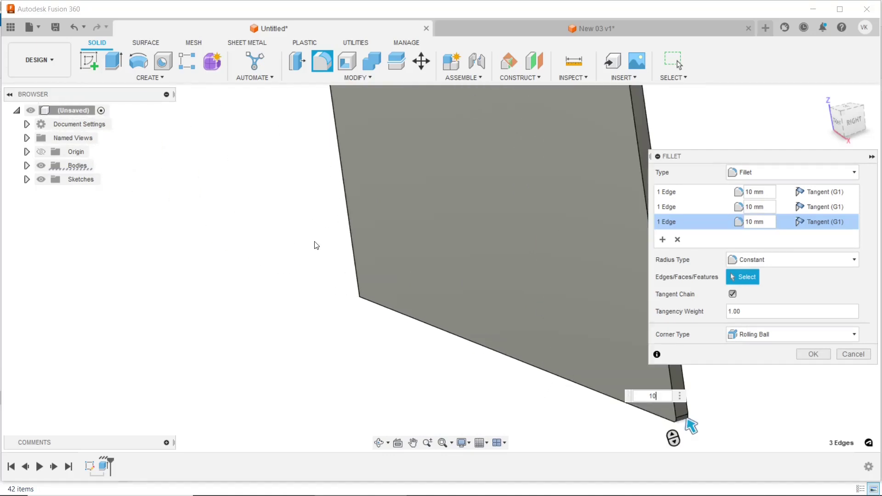
scroll(316, 245, "up", 1)
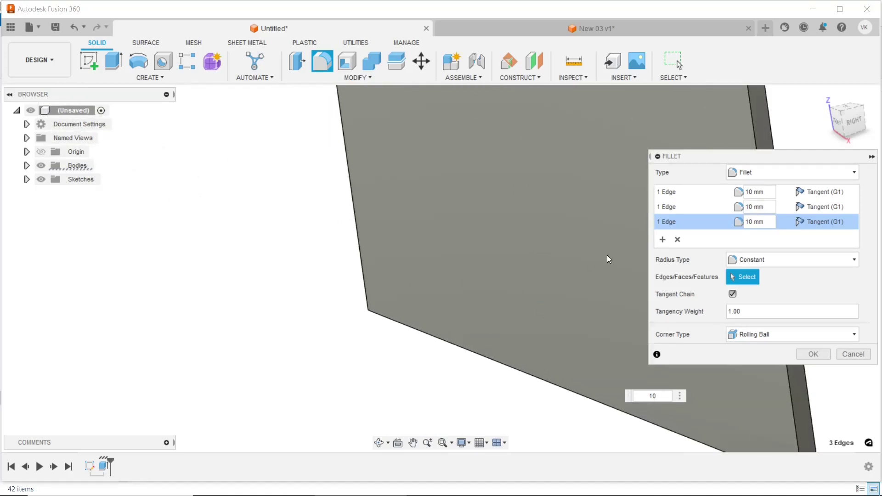
left_click(661, 241)
left_click(374, 311)
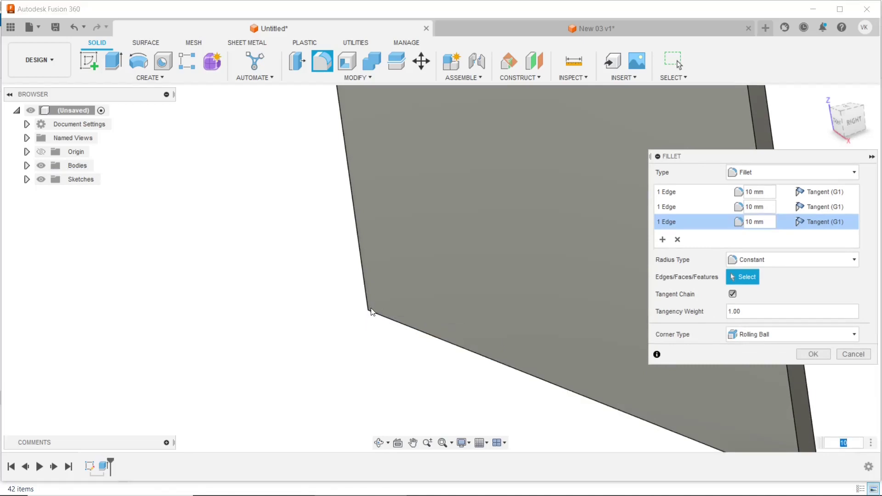
Fillet the bottom-left corner edge at 10 mm and accept all four fillets.
left_click(379, 442)
mouse_move(432, 329)
left_mouse_down()
mouse_move(478, 272)
mouse_move(434, 305)
left_mouse_up()
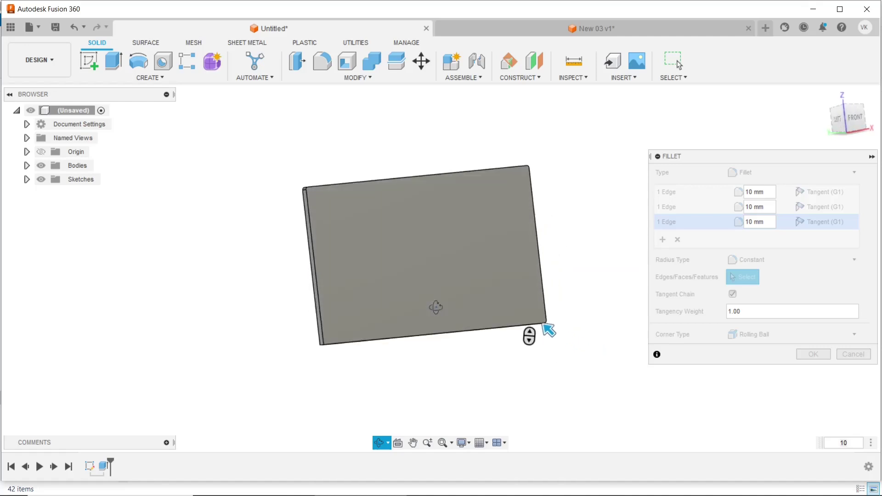
right_click(279, 309)
left_click(315, 314)
scroll(327, 340, "up", 3)
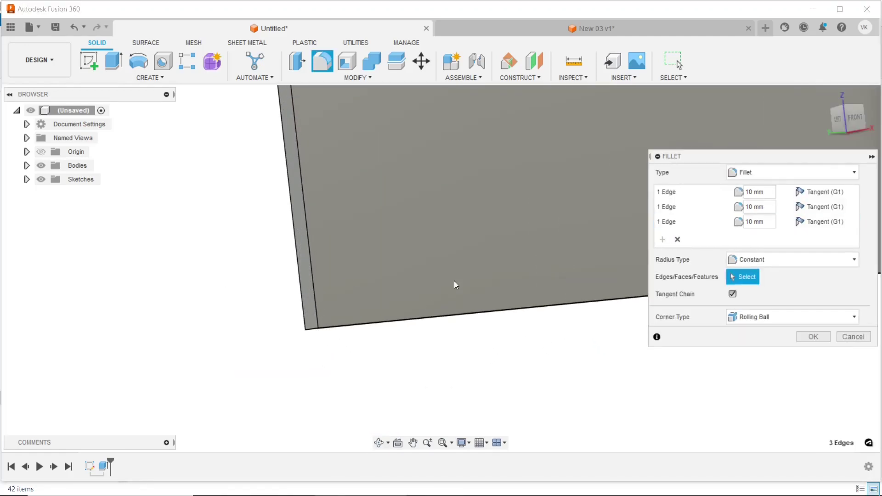
left_click(315, 330)
type("10")
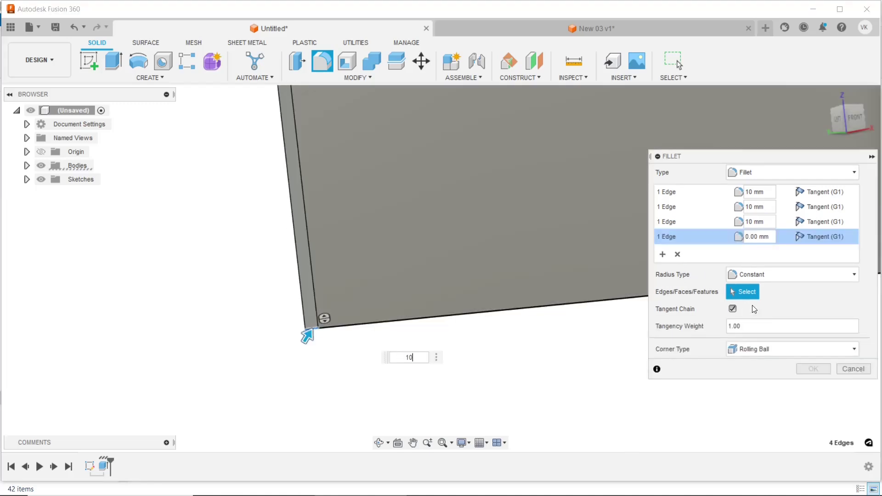
key("Return")
left_click(813, 372)
scroll(405, 340, "down", 3)
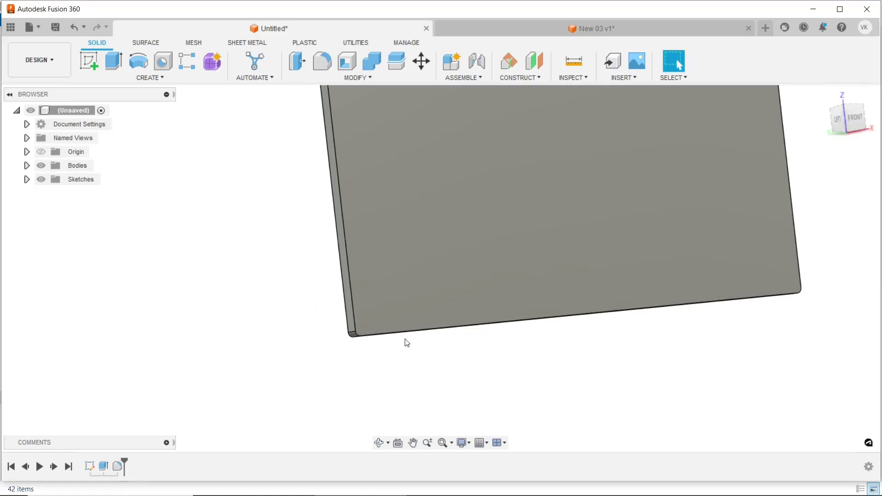
scroll(407, 367, "down", 3)
Create offset construction plane Plane1 from the panel's front face.
left_click(378, 442)
mouse_move(457, 299)
left_mouse_down()
mouse_move(374, 321)
mouse_move(515, 279)
left_mouse_up()
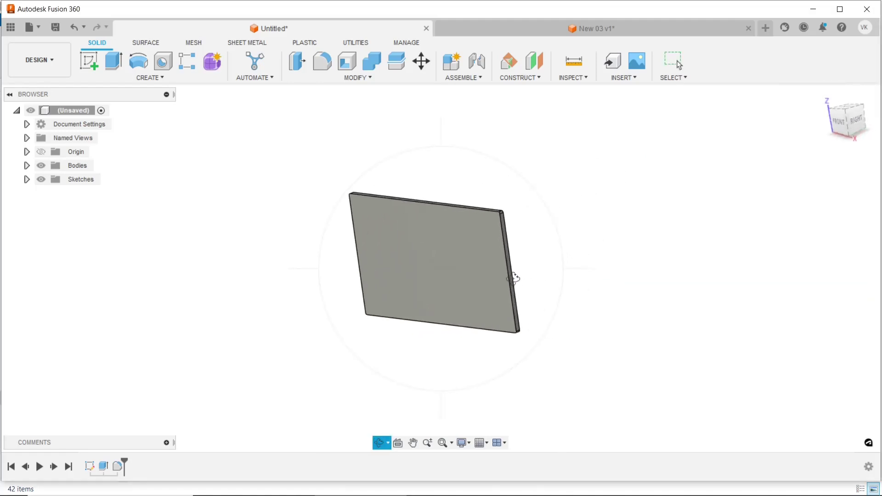
right_click(618, 204)
left_click(647, 202)
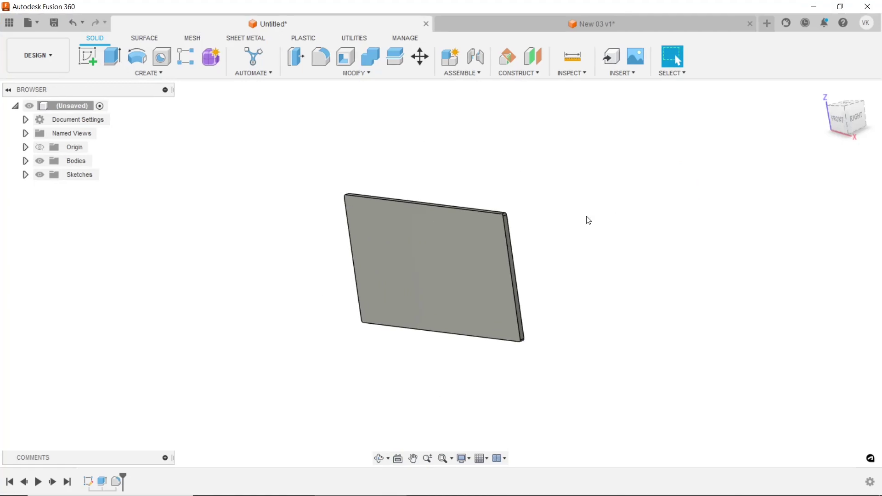
left_click(497, 243)
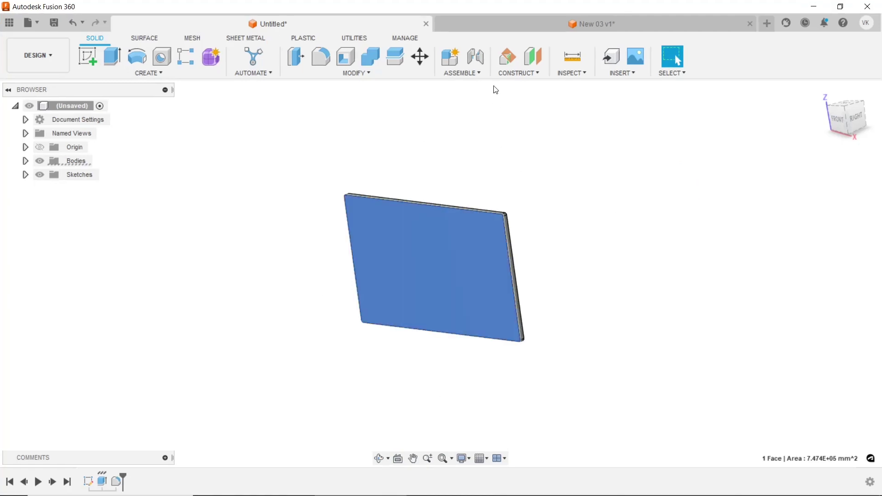
left_click(533, 56)
type("17")
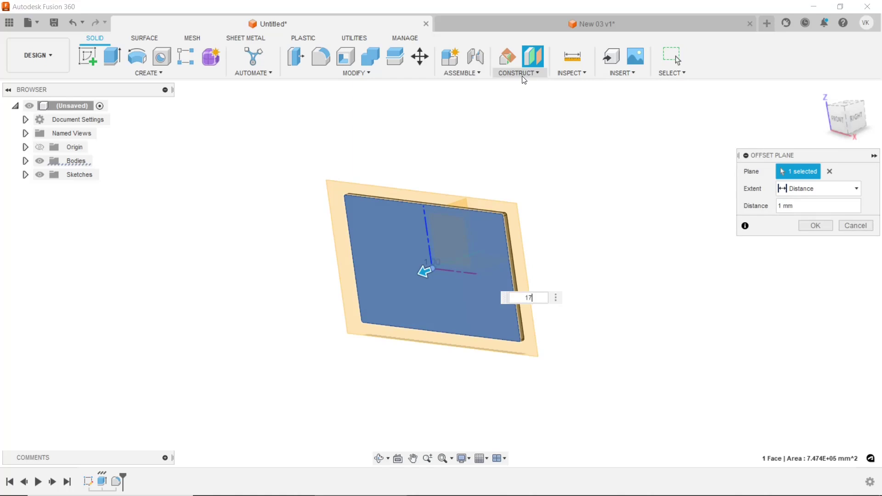
left_click(813, 225)
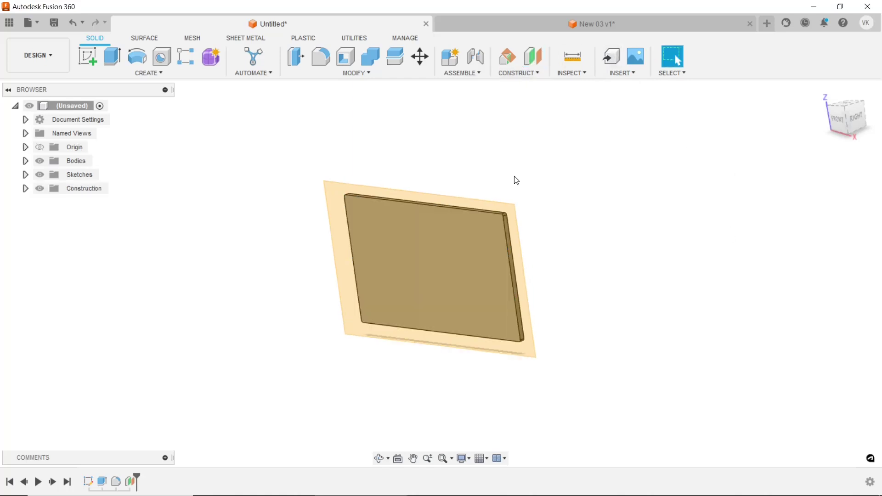
left_click(336, 197)
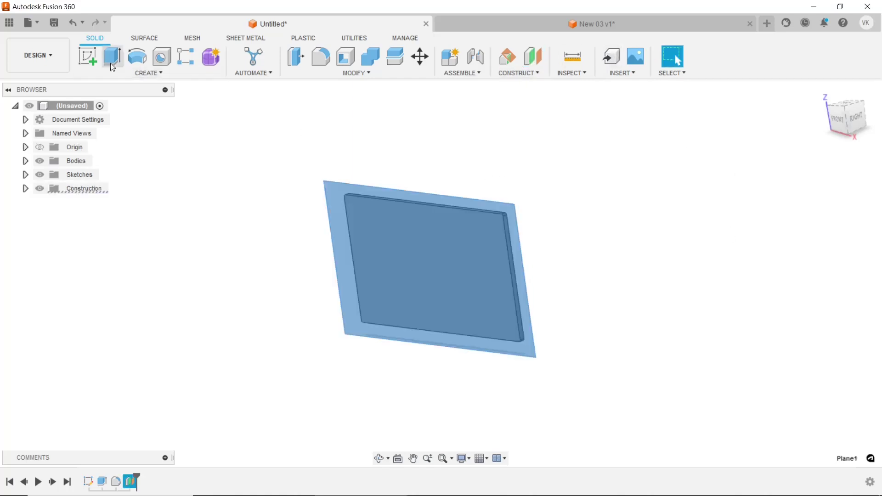
Sketch a centre rectangle on Plane1.
left_click(83, 59)
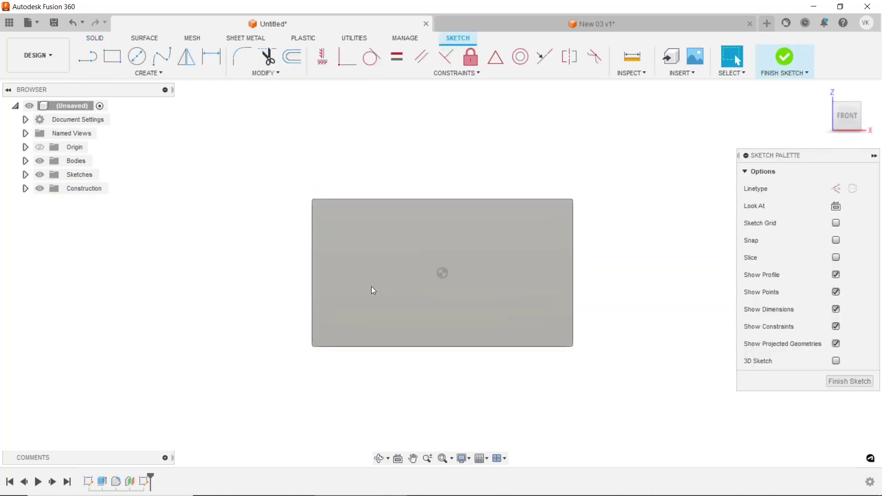
scroll(372, 286, "up", 3)
left_click(133, 72)
mouse_move(102, 98)
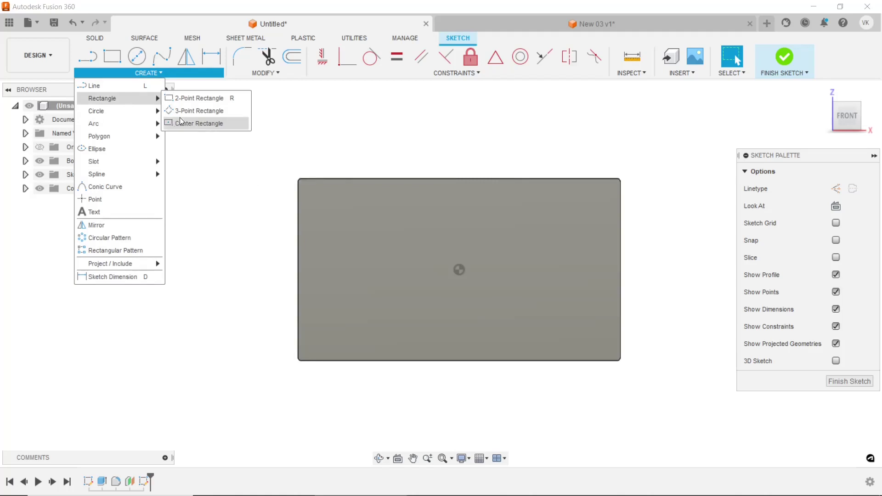
left_click(188, 124)
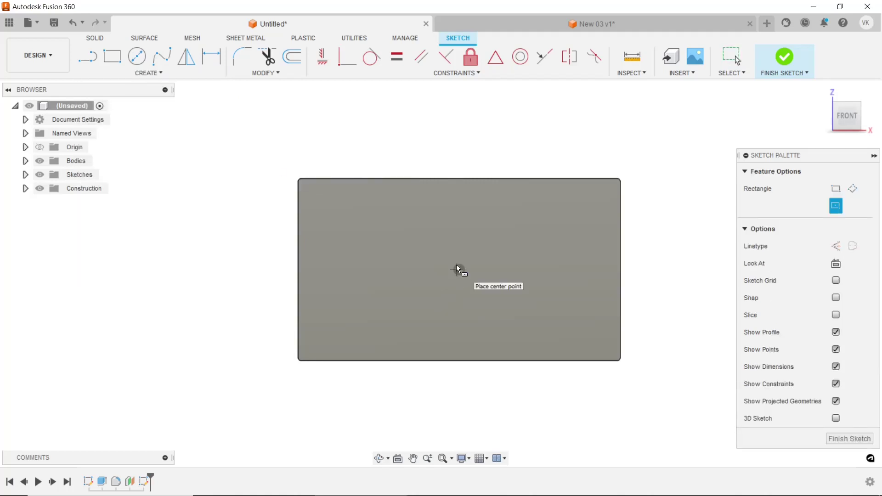
left_click(459, 290)
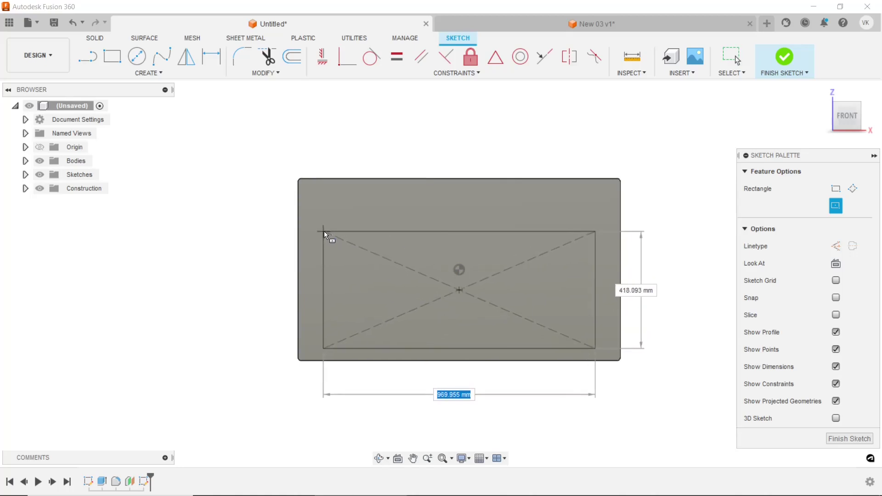
left_click(324, 231)
Dimension the rectangle's centre 75 mm below the upper sketch point.
left_click(208, 61)
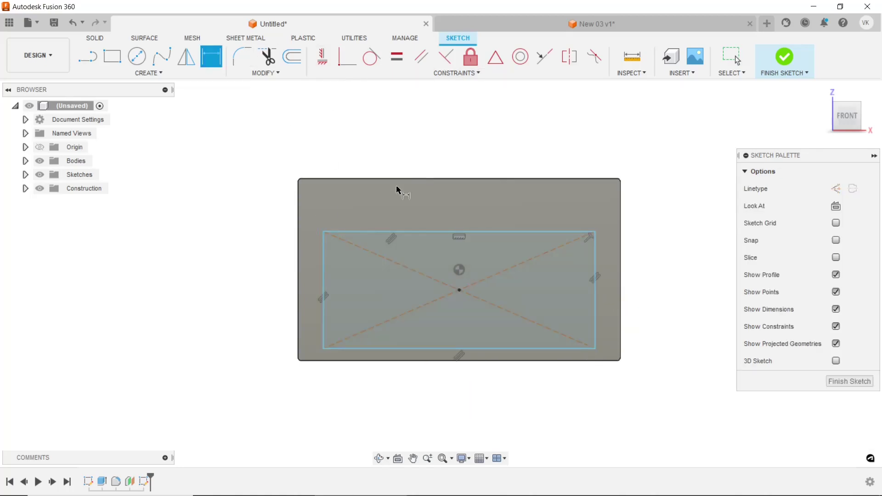
left_click(459, 271)
left_click(459, 290)
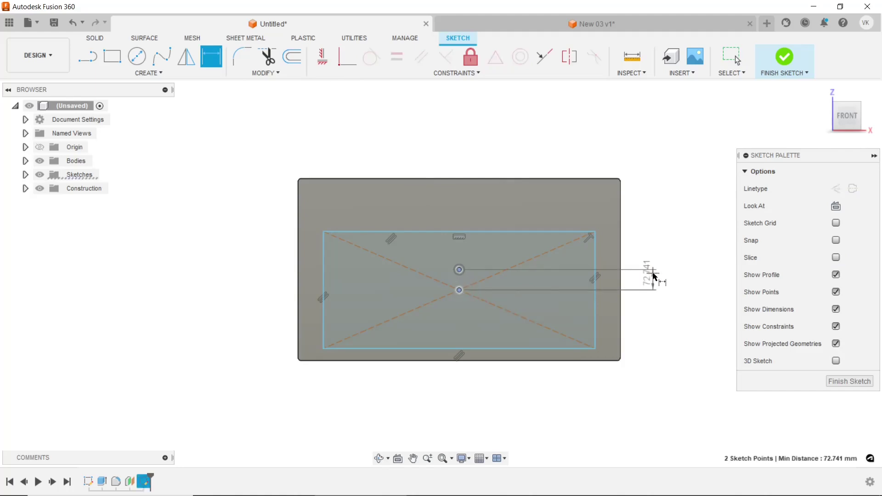
left_click(653, 281)
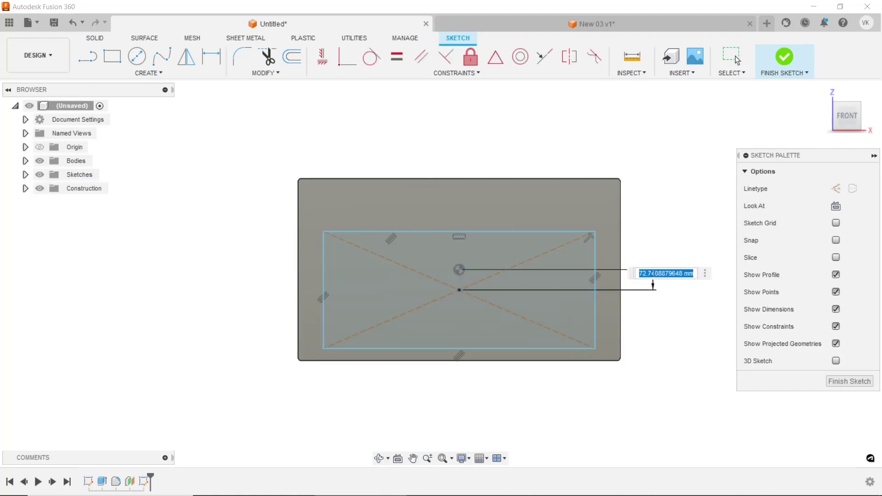
key("Return")
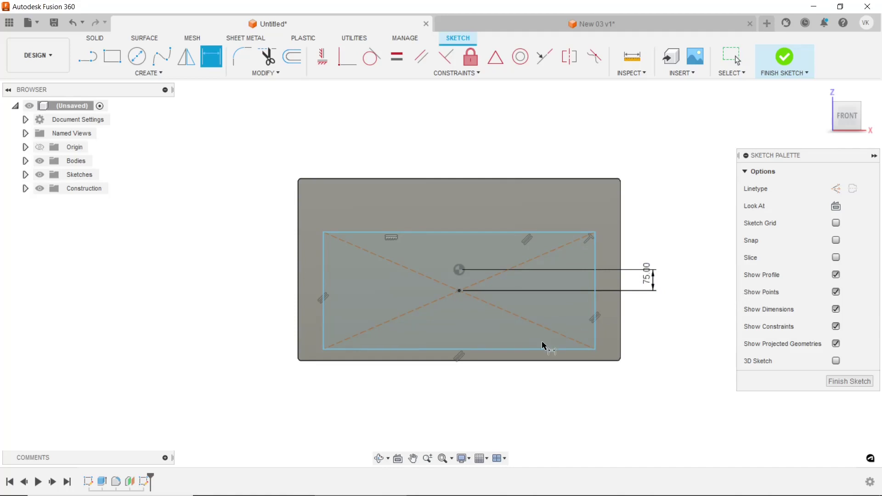
scroll(527, 352, "up", 3)
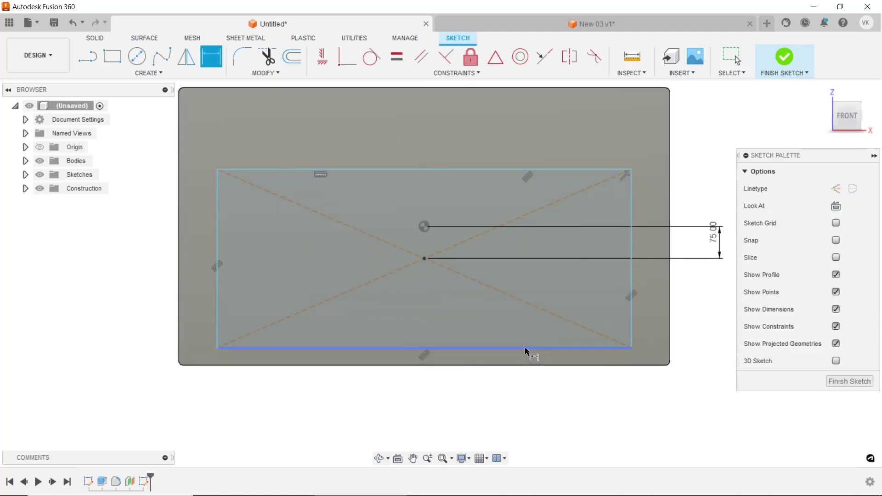
left_click(526, 350)
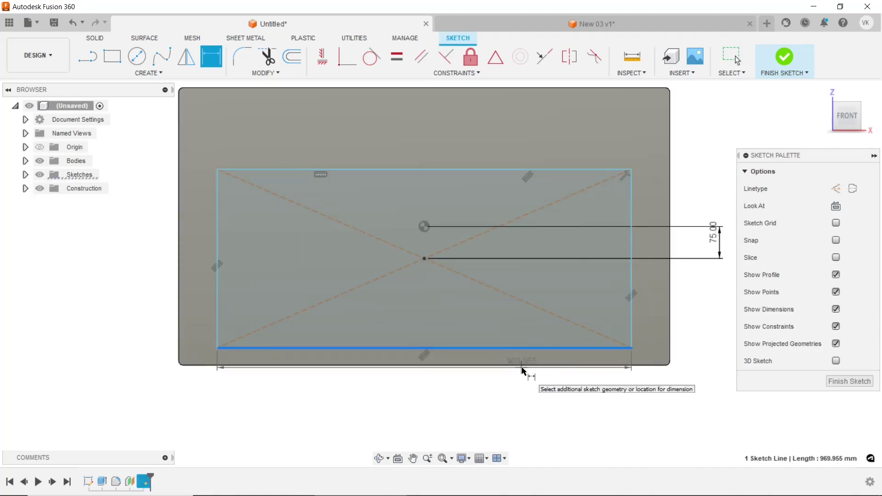
key("Escape")
key("Escape")
scroll(492, 308, "down", 3)
scroll(490, 281, "down", 1)
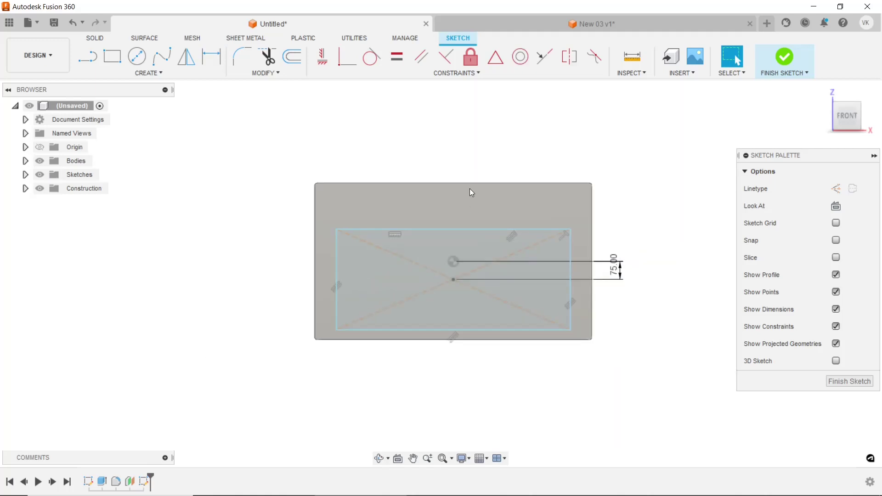
left_click(471, 191)
left_click(464, 175)
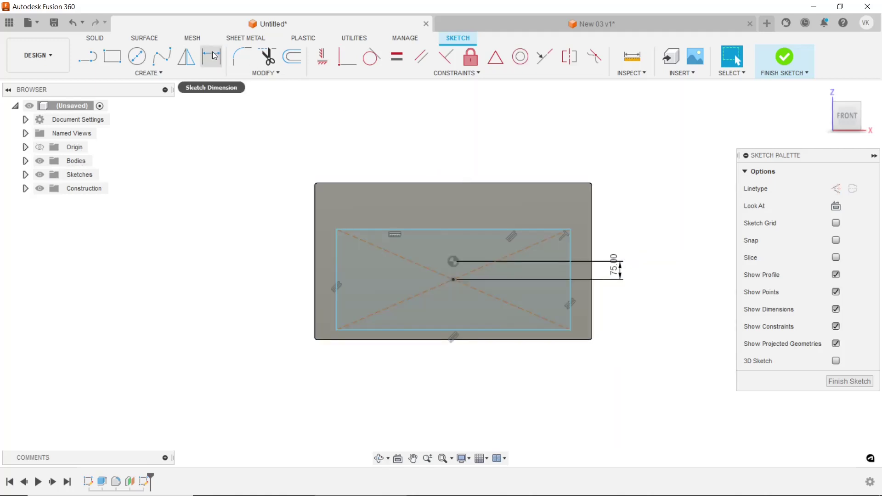
left_click(243, 59)
Round the rectangle's top-left and top-right corners with 50 mm sketch fillets.
scroll(396, 235, "up", 1)
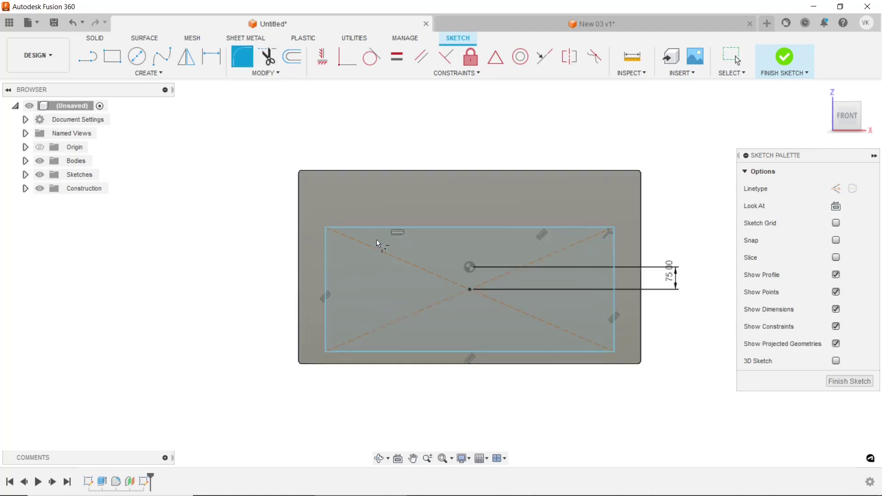
scroll(376, 239, "up", 1)
left_click(314, 248)
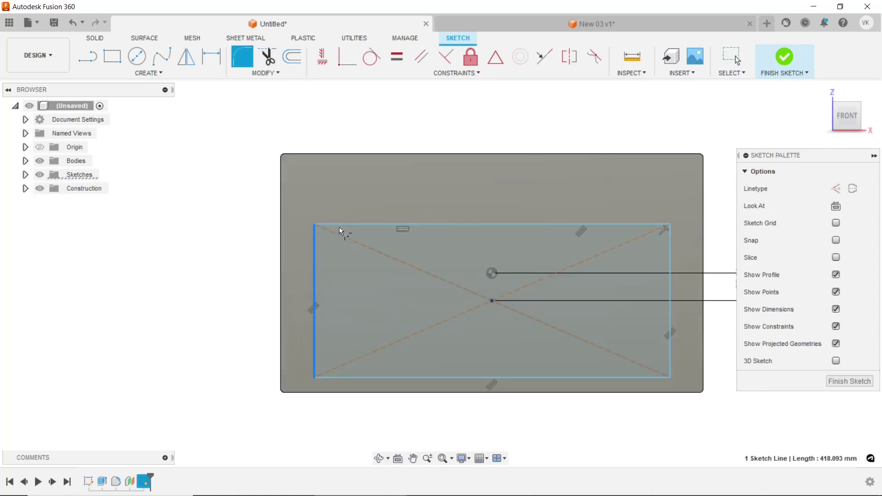
left_click(343, 225)
type("5")
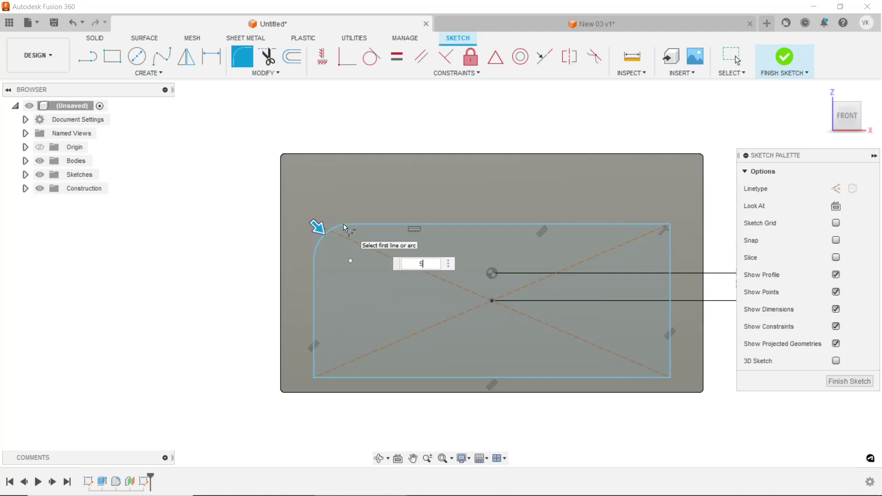
type("0")
key("Return")
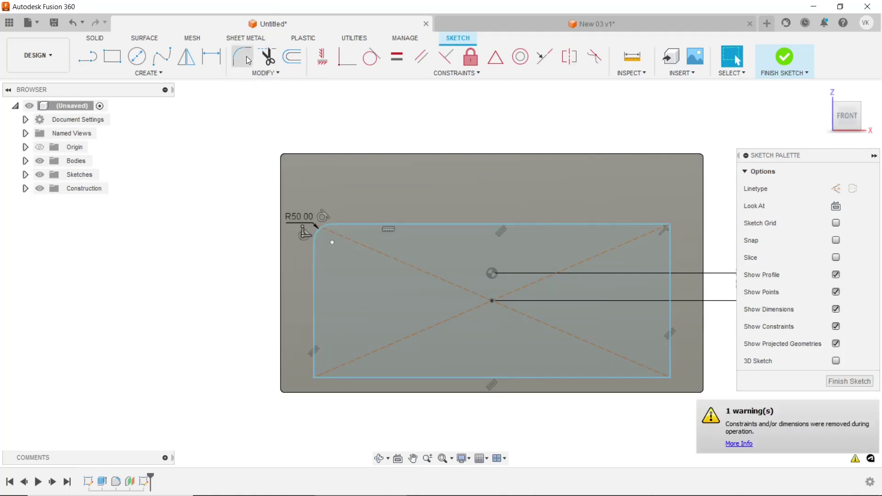
left_click(242, 57)
left_click(654, 226)
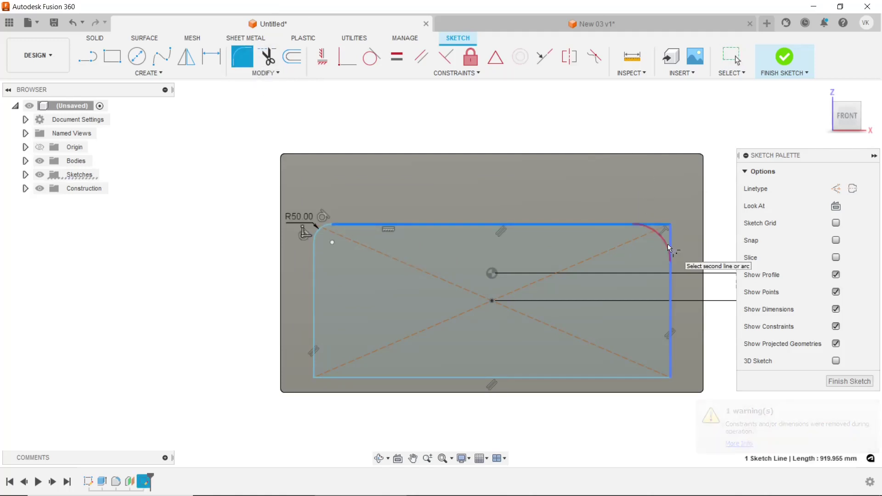
left_click(670, 249)
type("5")
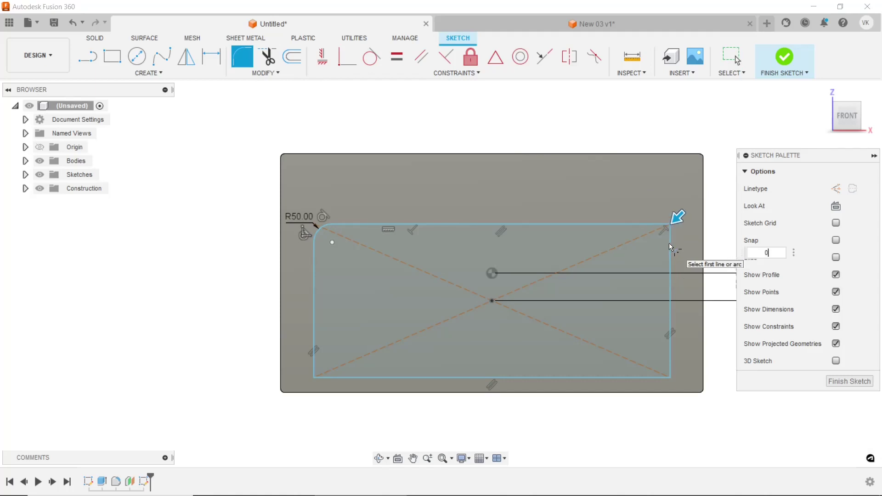
type("0")
key("Return")
Round the bottom-left and bottom-right corners with 50 mm sketch fillets.
scroll(487, 221, "down", 2)
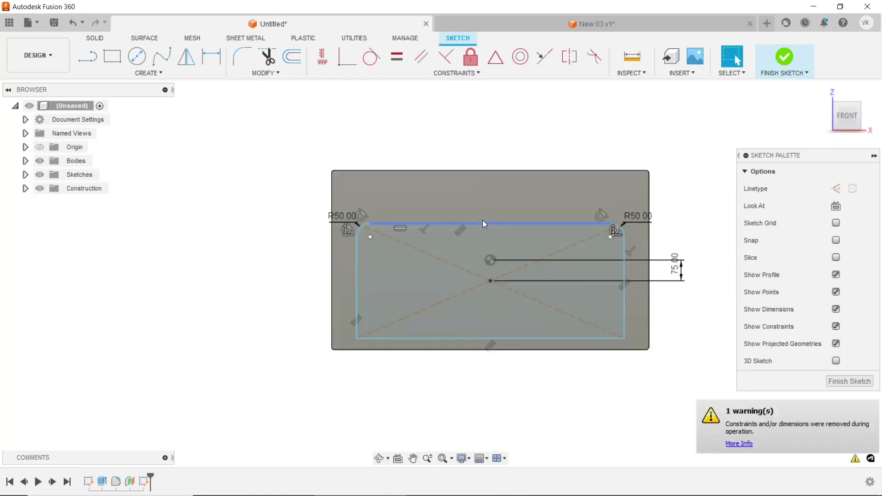
left_click(243, 57)
scroll(437, 414, "up", 2)
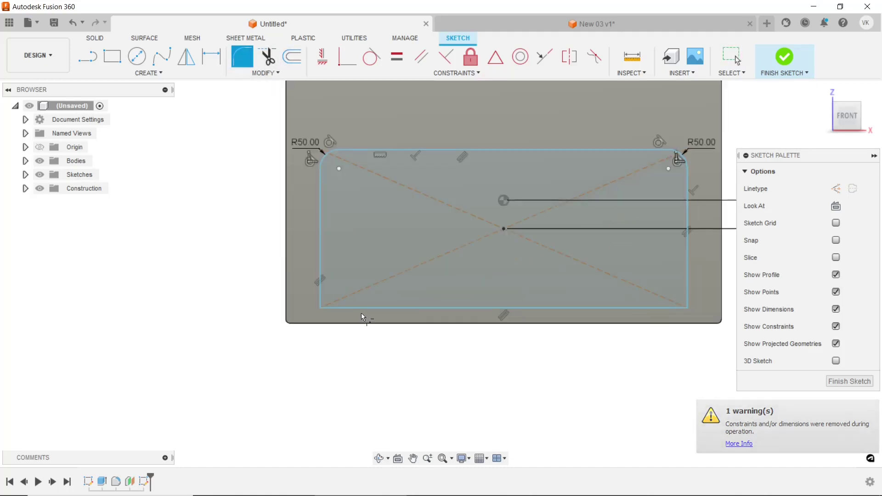
left_click(321, 296)
left_click(330, 306)
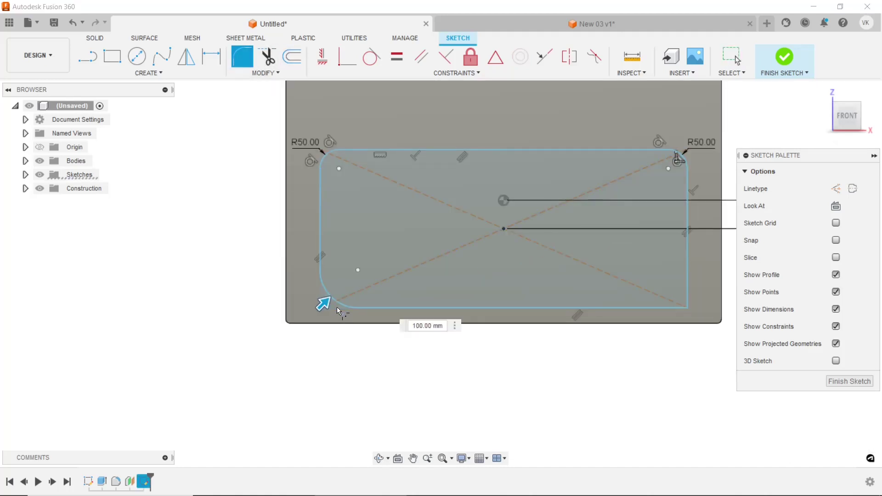
key("Return")
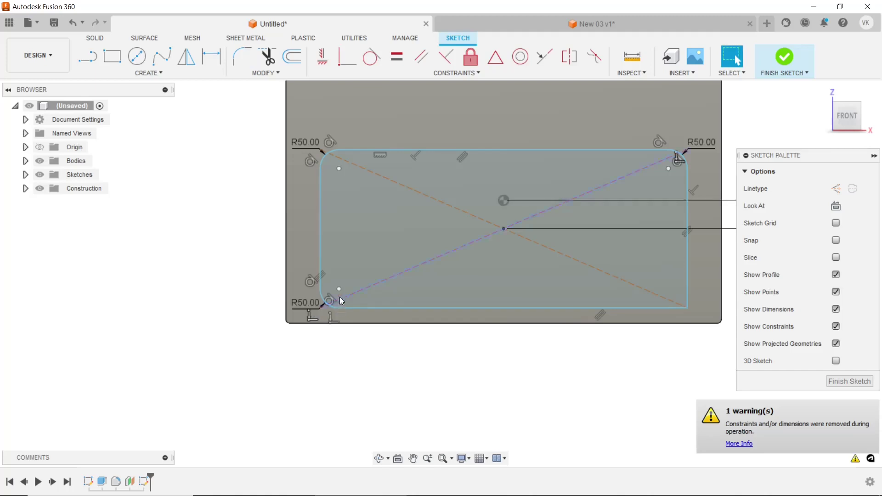
left_click(243, 56)
left_click(688, 272)
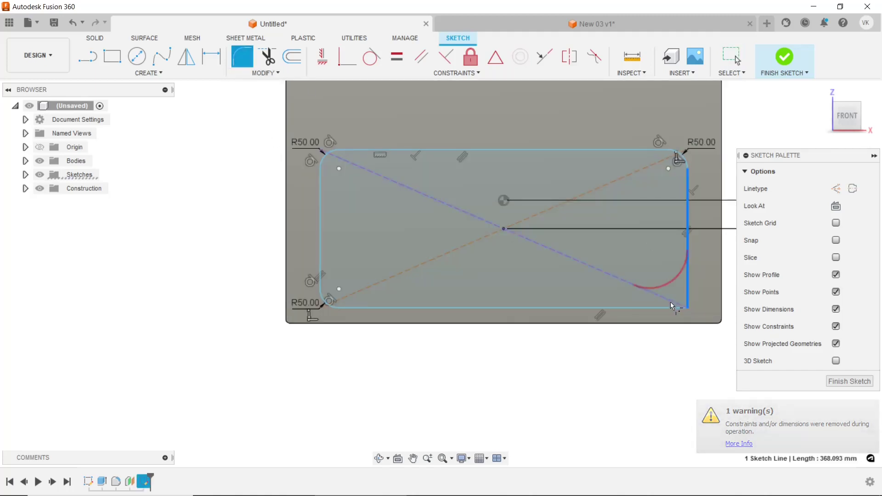
left_click(667, 306)
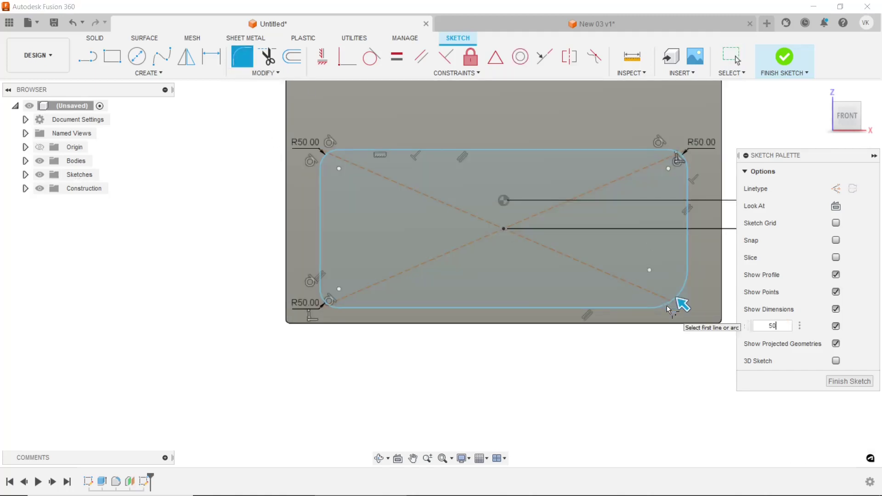
scroll(482, 284, "down", 2)
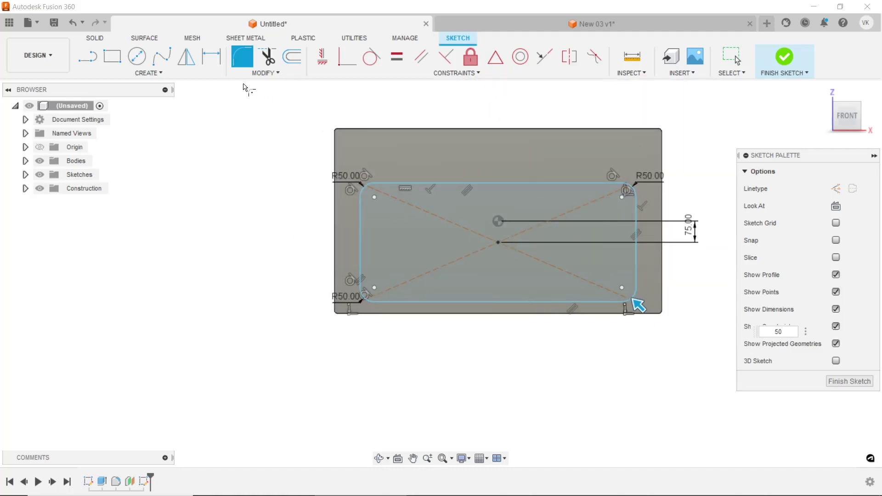
key("d")
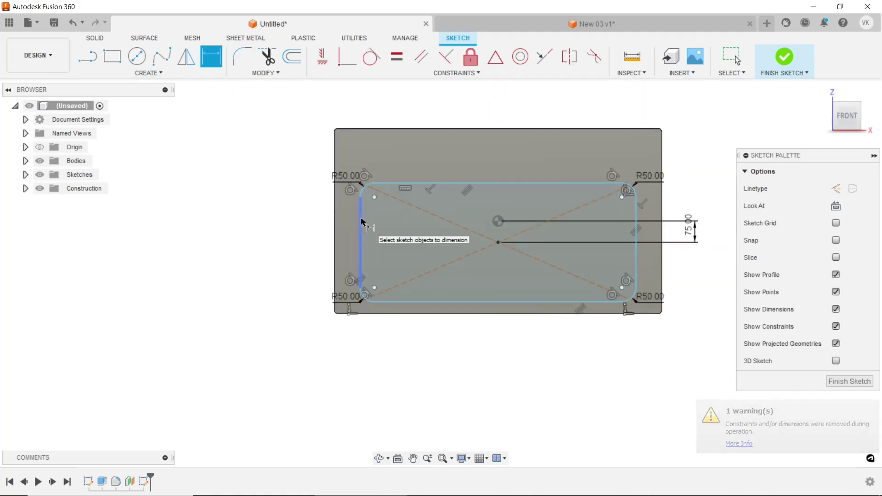
Set the width to 1000 mm, delete the 75 mm dimension, and align the centre vertically with the origin.
left_click(362, 222)
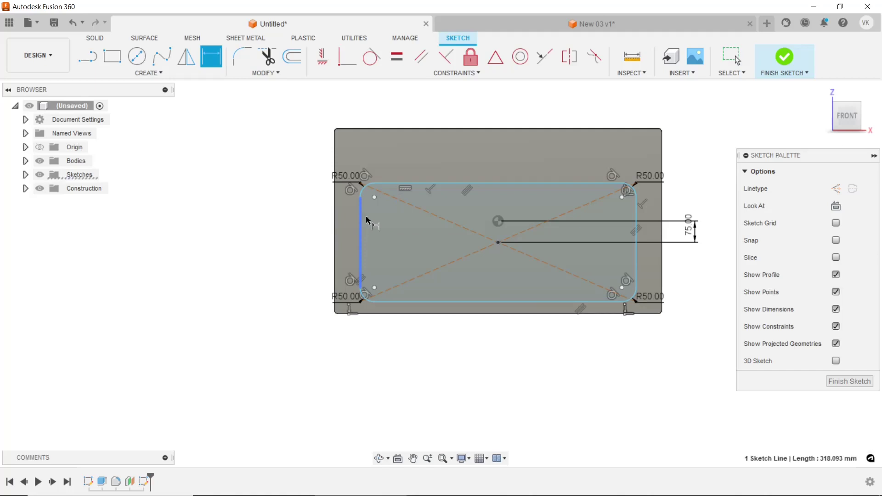
left_click(636, 225)
left_click(541, 121)
type("1000")
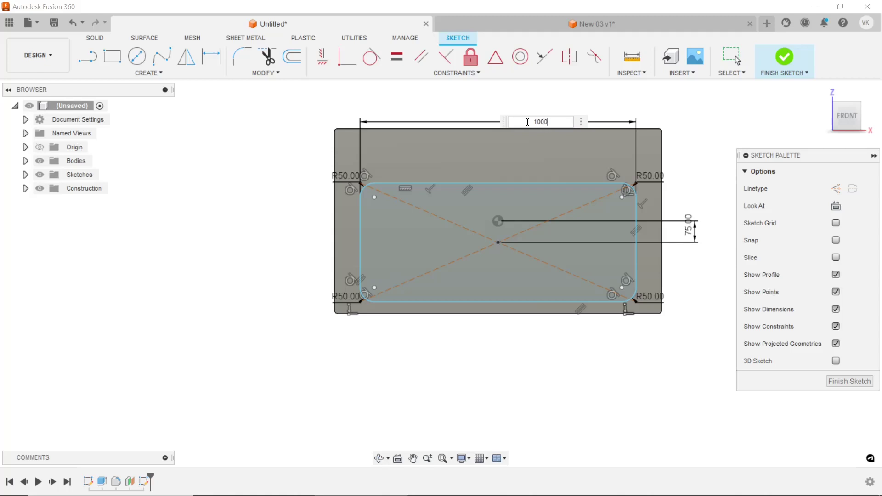
key("Return")
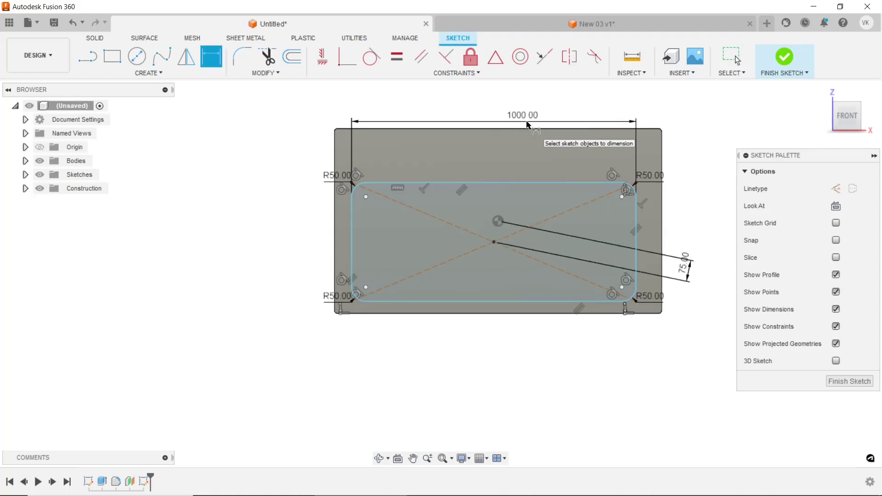
key("Escape")
left_click(693, 269)
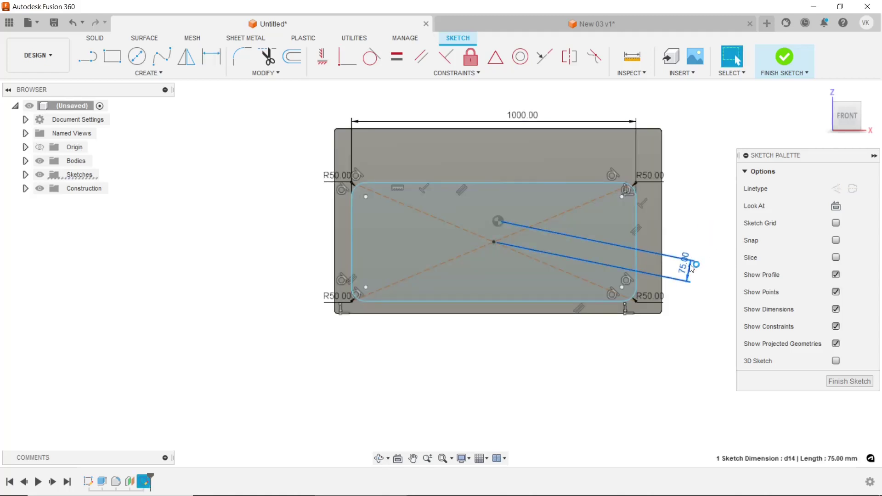
key("Delete")
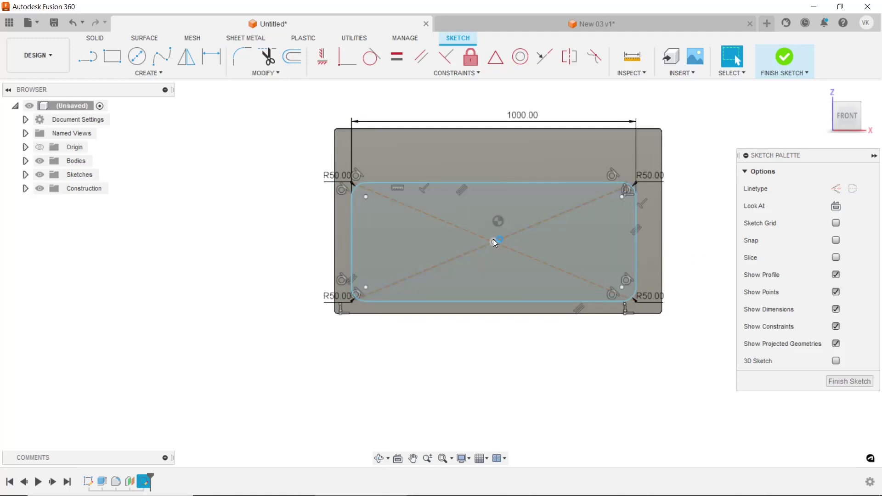
left_click(494, 240)
left_click(498, 222)
left_click(322, 56)
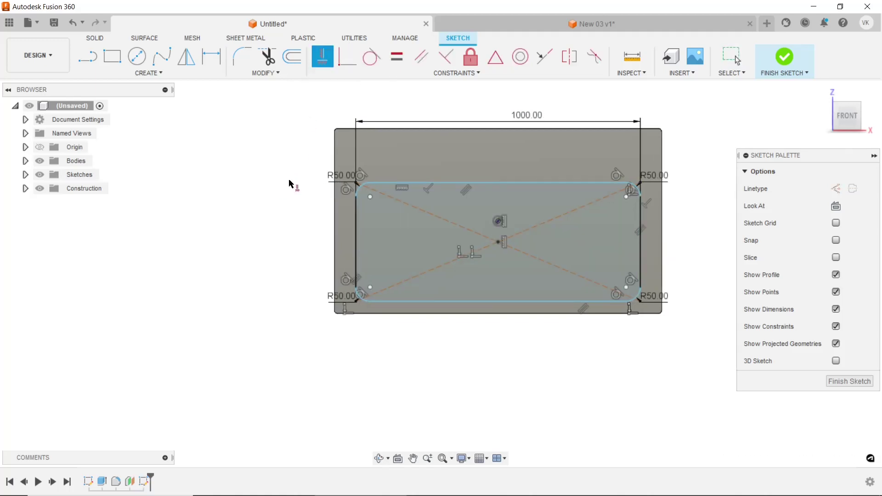
Dimension the rectangle's height to 420 mm and finish the sketch.
left_click(218, 59)
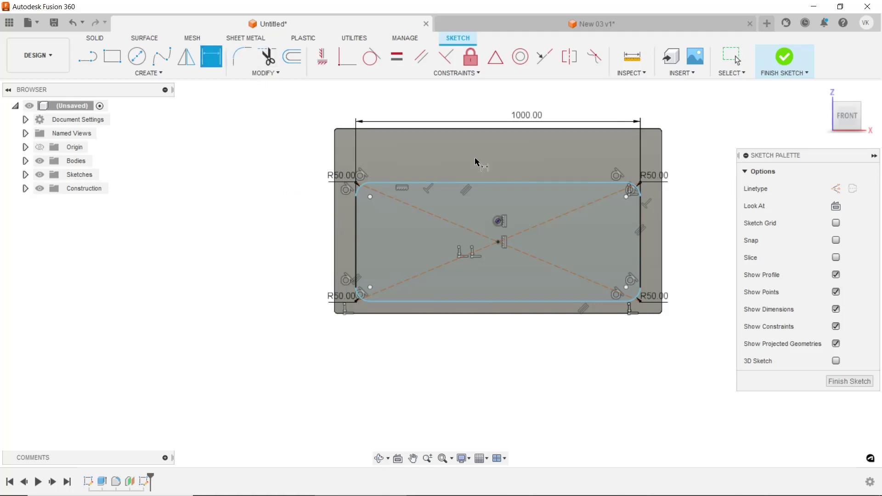
left_click(478, 183)
left_click(504, 301)
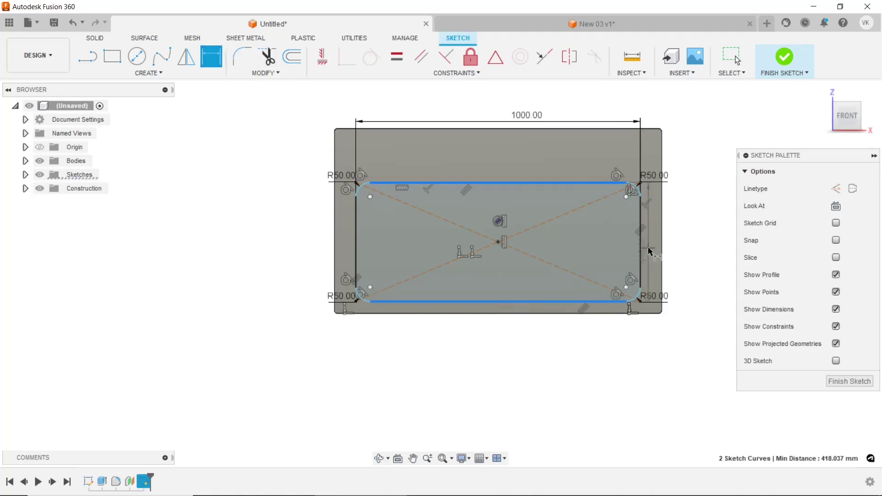
left_click(694, 243)
type("420")
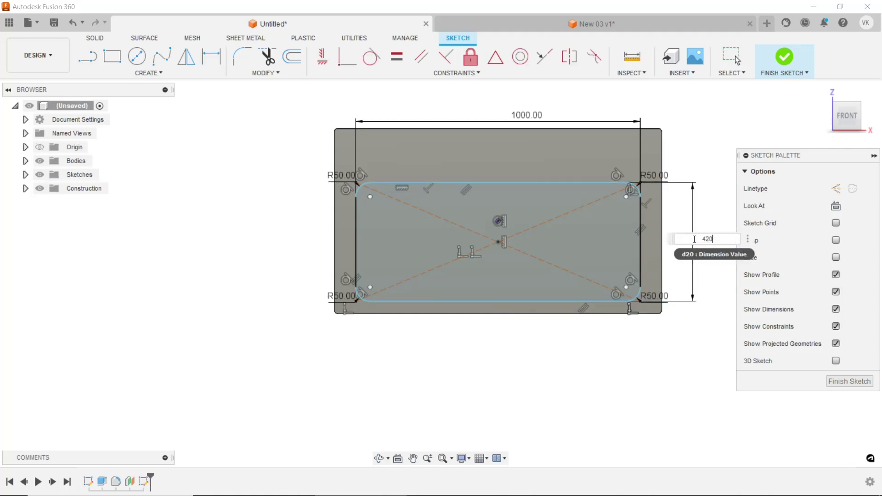
key("Return")
scroll(535, 265, "down", 2)
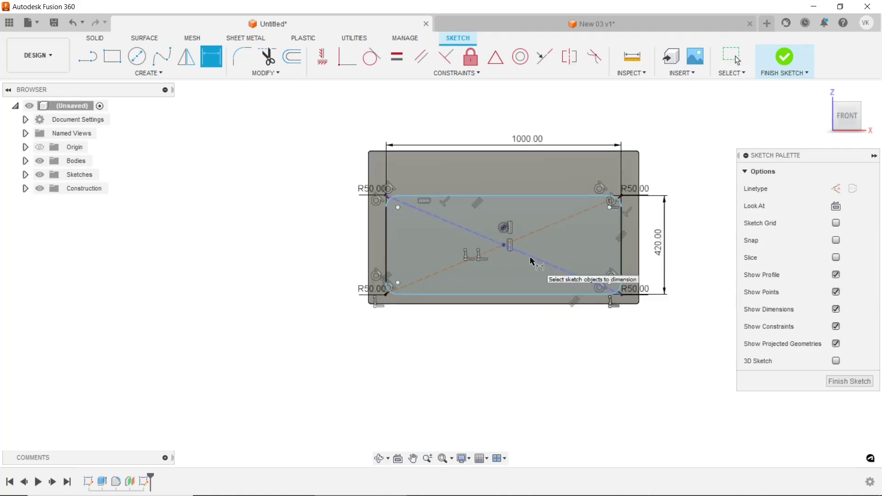
left_click(789, 57)
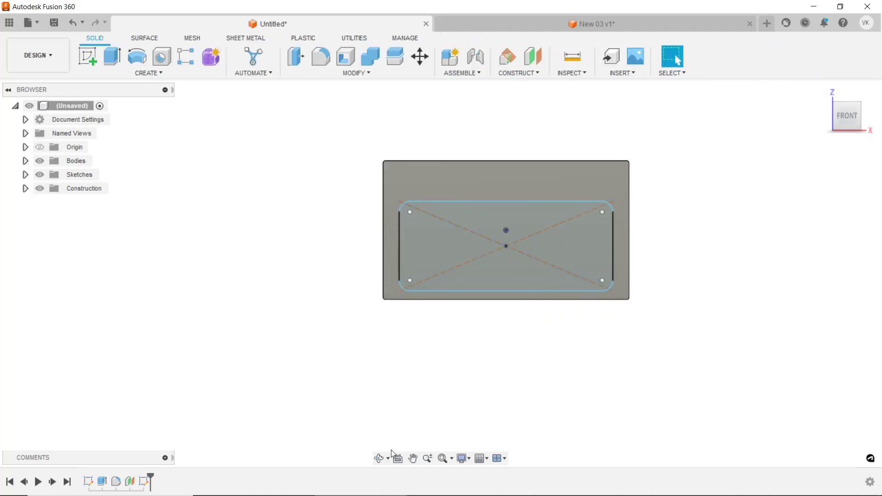
Orbit to an angled 3D view of the panel and its offset-plane sketch, zooming in.
left_click(381, 459)
mouse_move(418, 414)
left_mouse_down()
mouse_move(516, 329)
mouse_move(496, 353)
mouse_move(444, 289)
left_mouse_up()
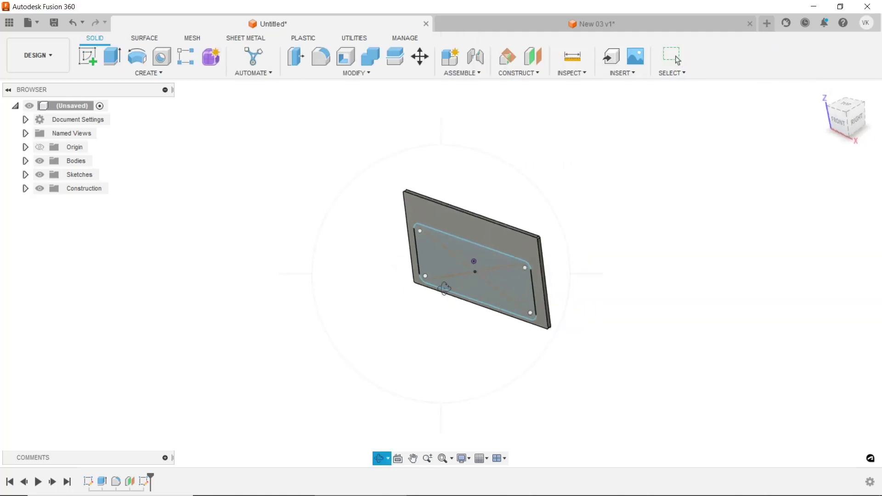
scroll(656, 282, "up", 2)
scroll(474, 297, "up", 2)
right_click(661, 215)
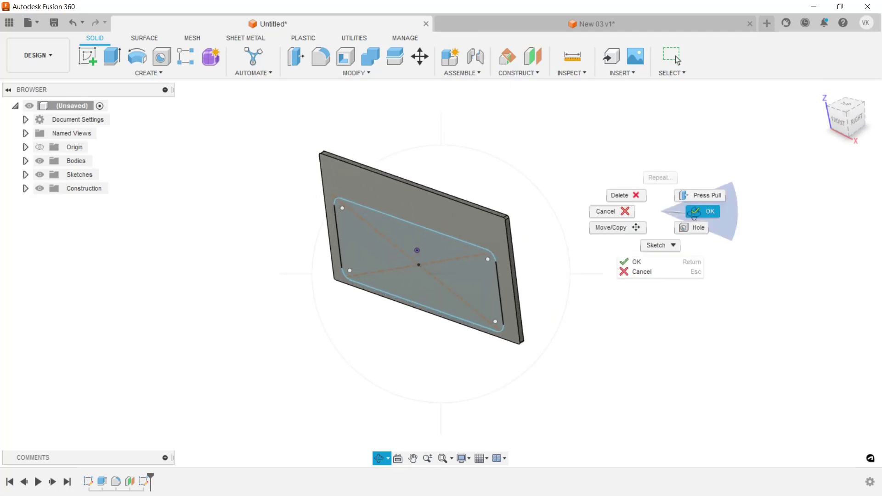
left_click(695, 213)
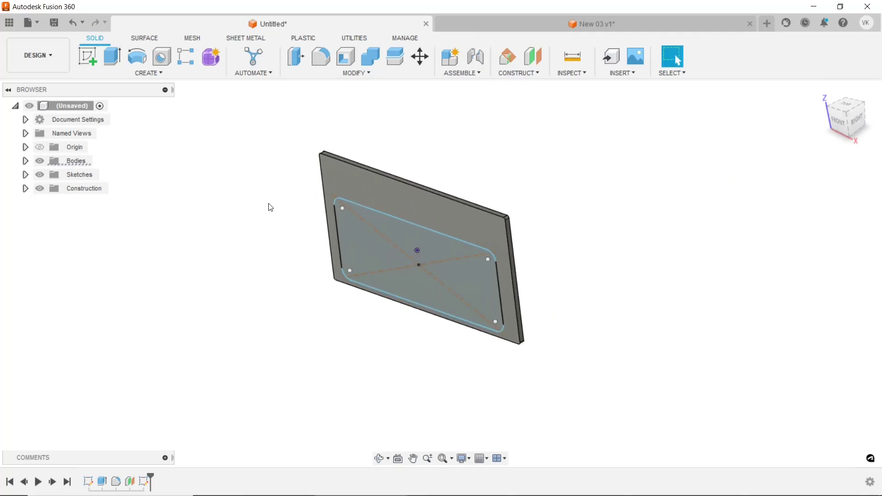
scroll(299, 204, "up", 2)
scroll(300, 205, "up", 1)
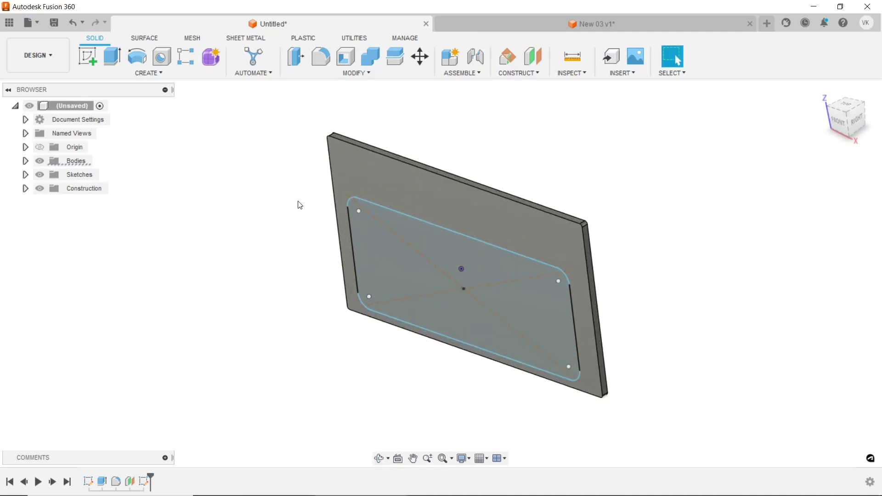
Loft the plate's front face to the inner rounded rectangle as a joined sloped bezel.
left_click(180, 75)
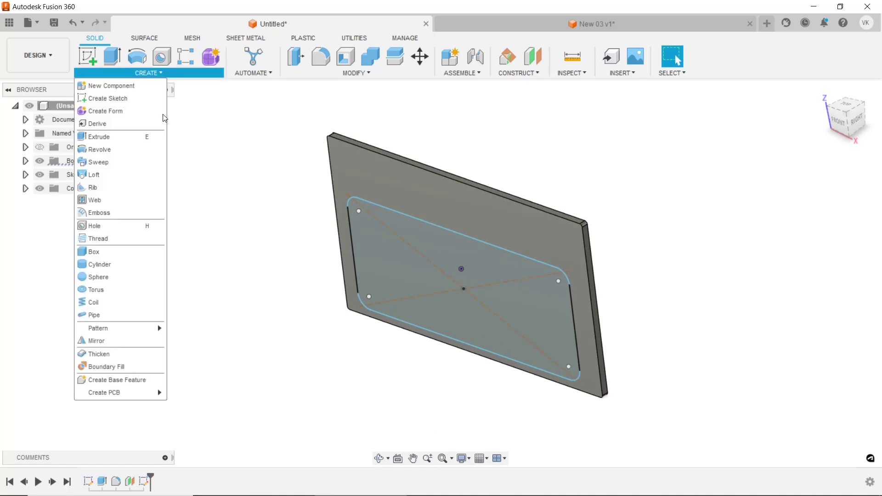
left_click(131, 175)
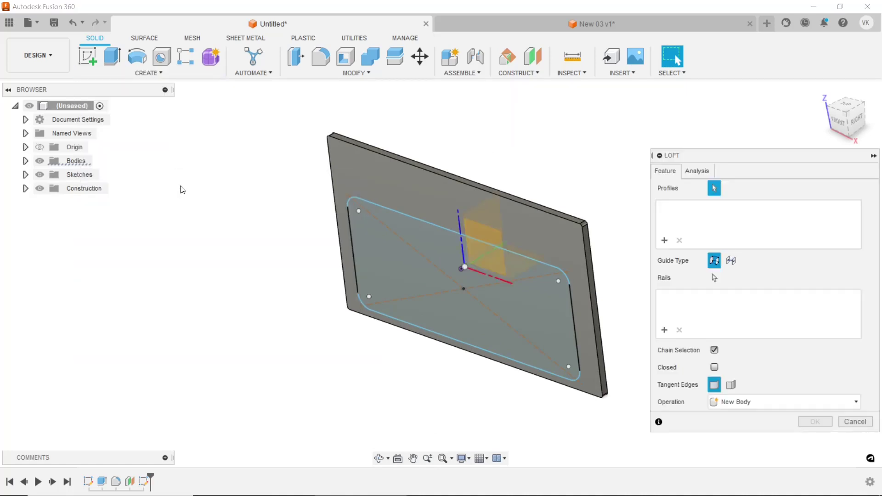
left_click(553, 230)
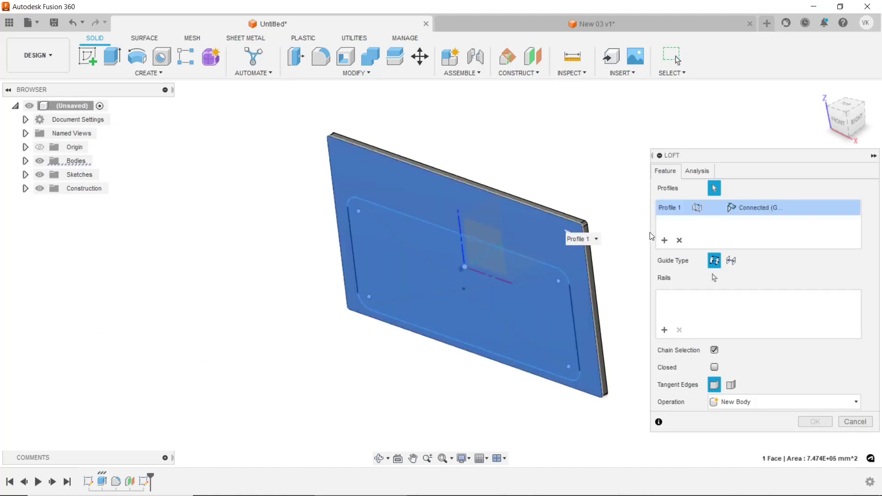
left_click(665, 241)
left_click(548, 271)
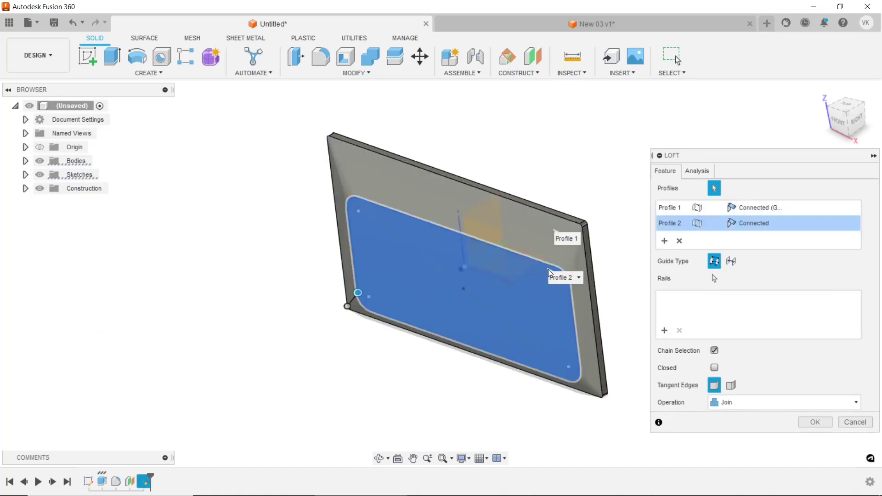
left_click(815, 422)
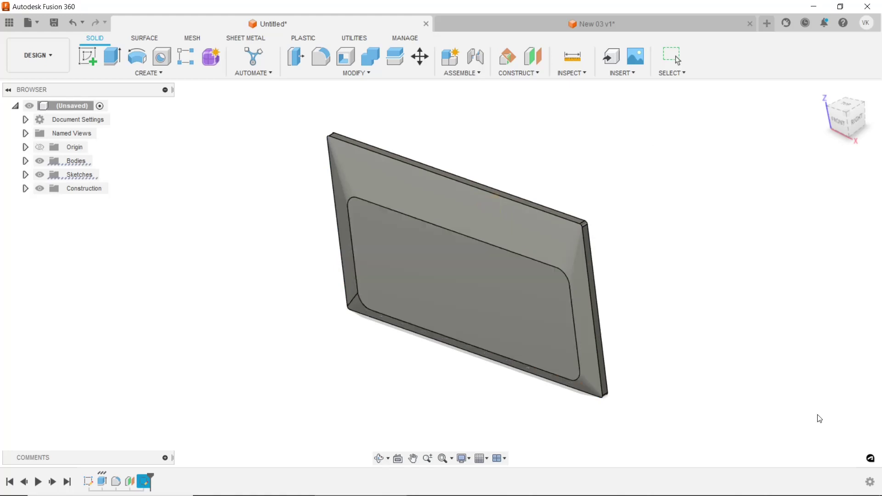
Orbit toward a front view and select the recessed inner screen face.
left_click(380, 461)
mouse_move(538, 266)
left_mouse_down()
mouse_move(552, 226)
mouse_move(489, 290)
mouse_move(502, 276)
left_mouse_up()
key("Escape")
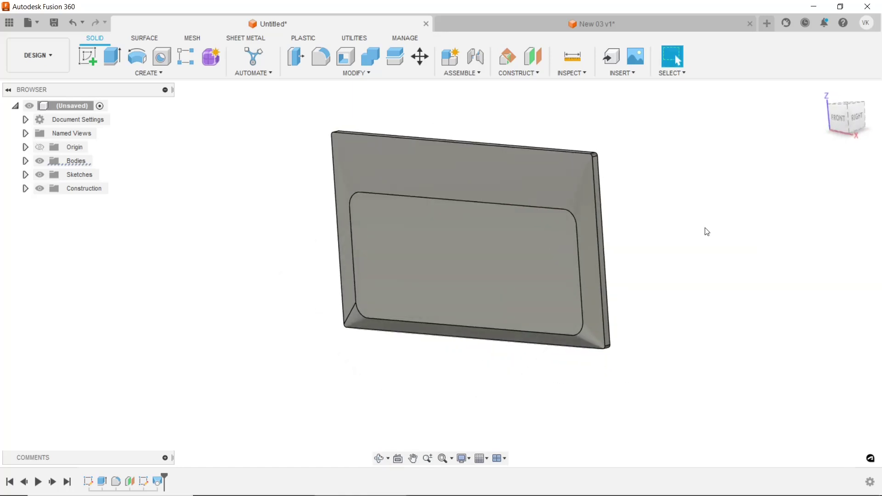
left_click(517, 250)
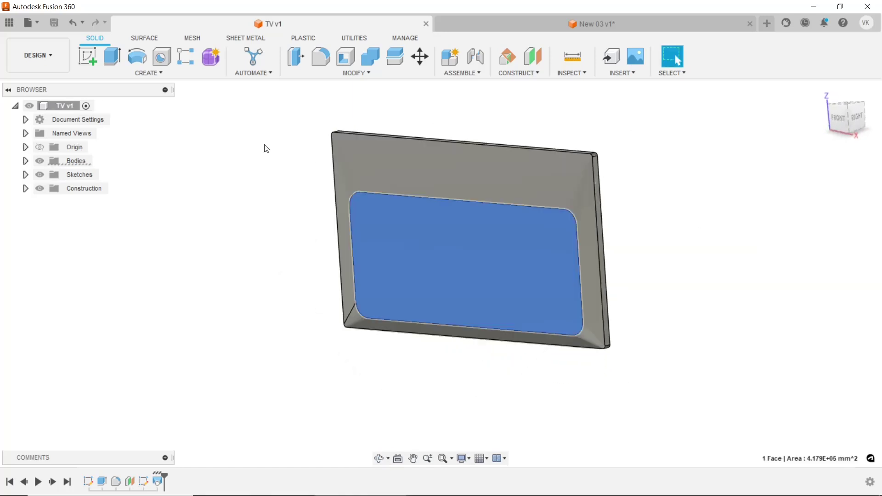
Sketch a centre rectangle on the screen face, its centre vertically aligned with the origin.
left_click(97, 60)
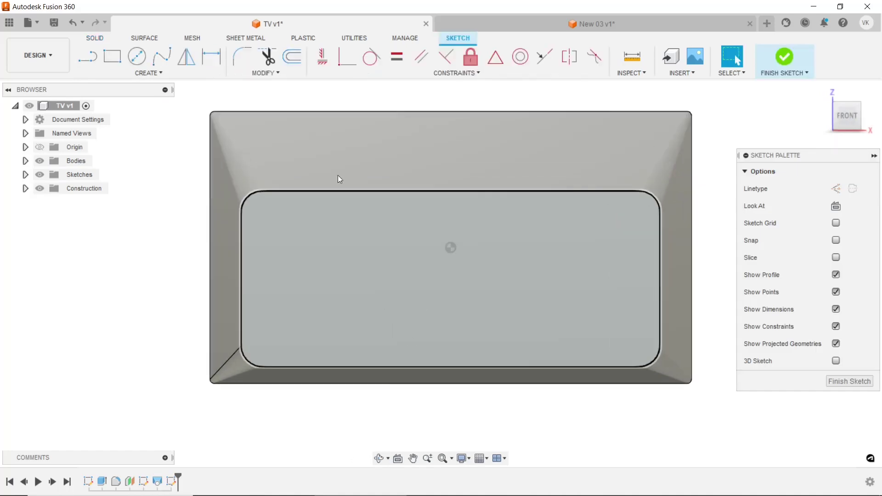
left_click(110, 65)
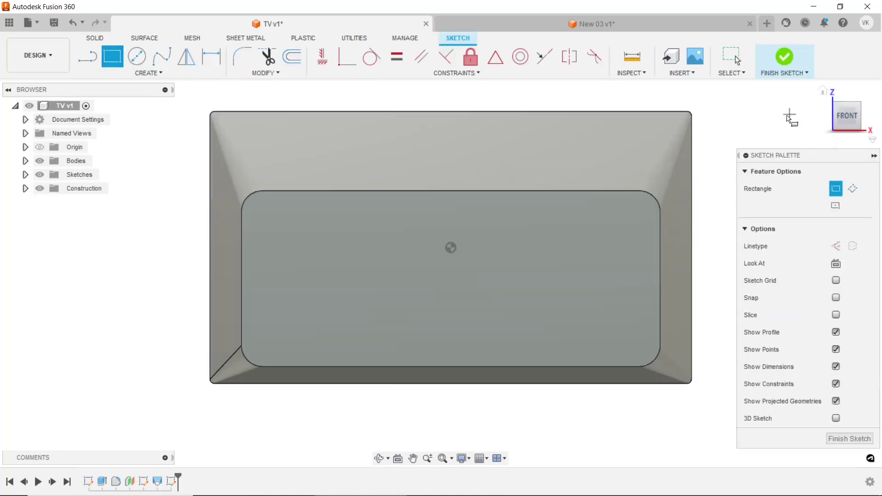
left_click(183, 72)
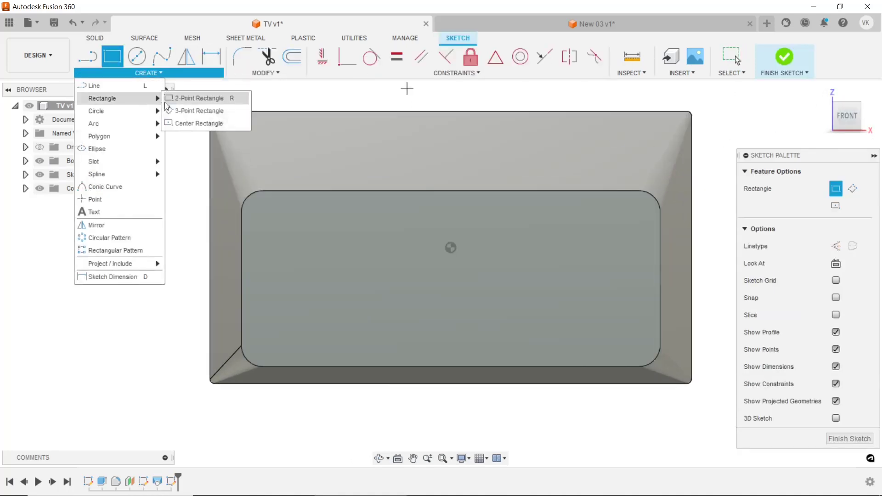
left_click(185, 122)
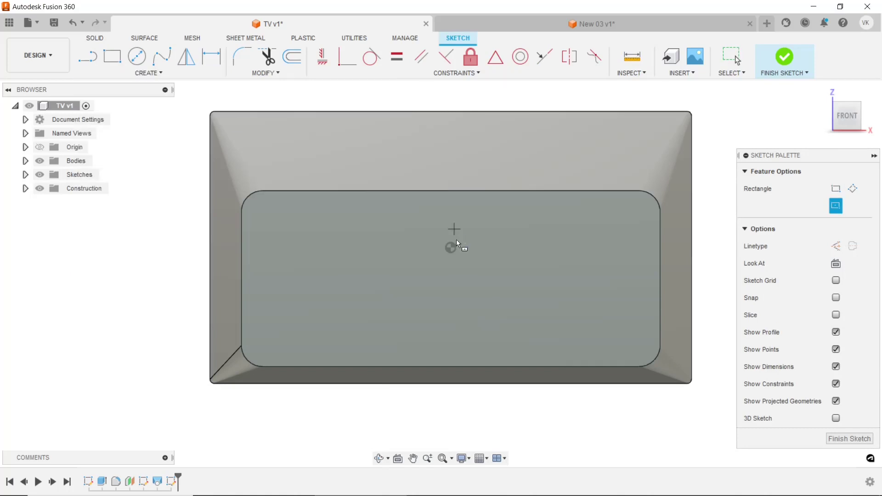
left_click(450, 310)
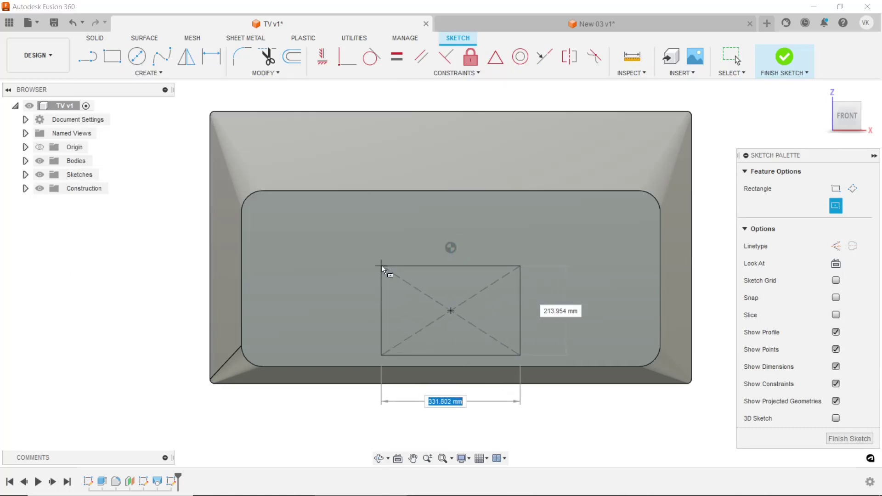
left_click(382, 266)
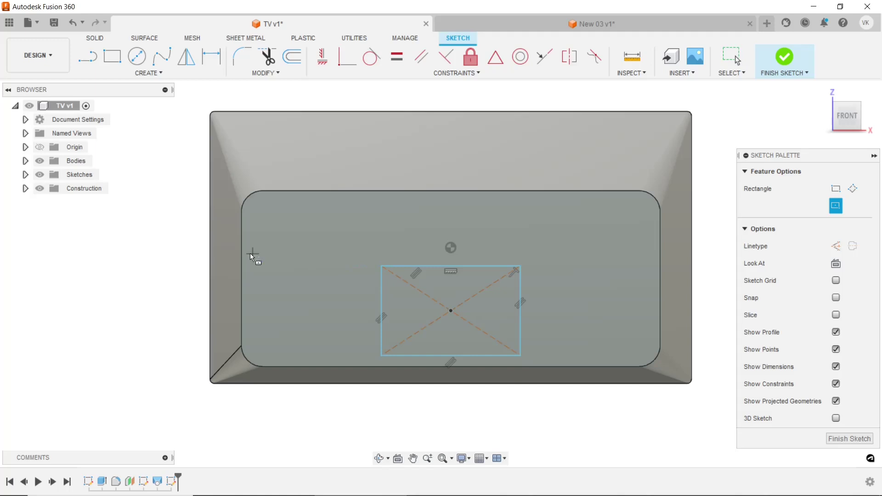
right_click(182, 248)
left_click(207, 250)
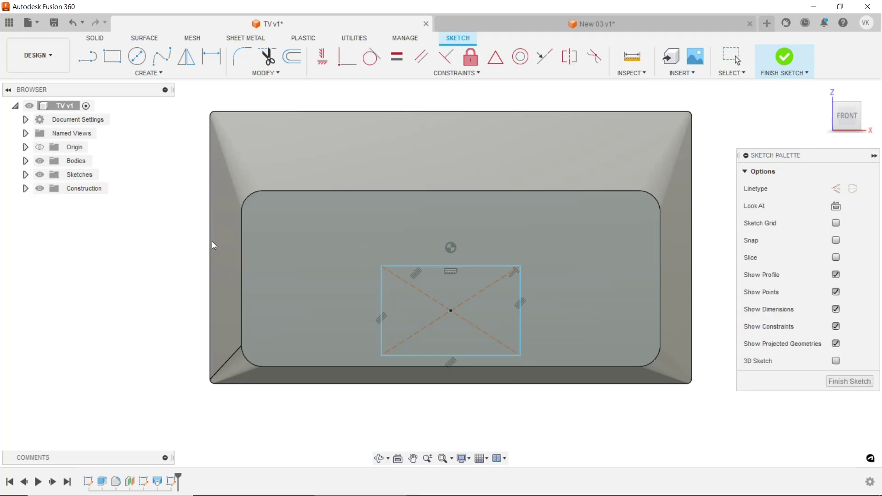
left_click(451, 312)
left_click(451, 248)
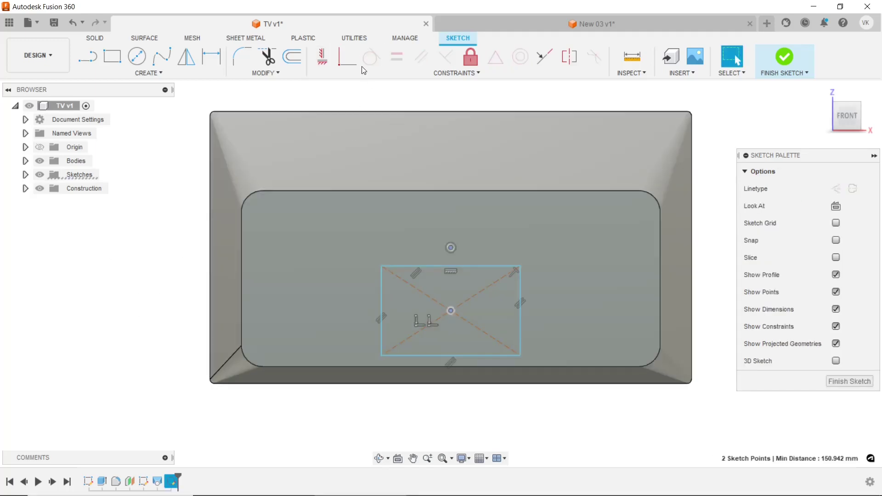
left_click(323, 59)
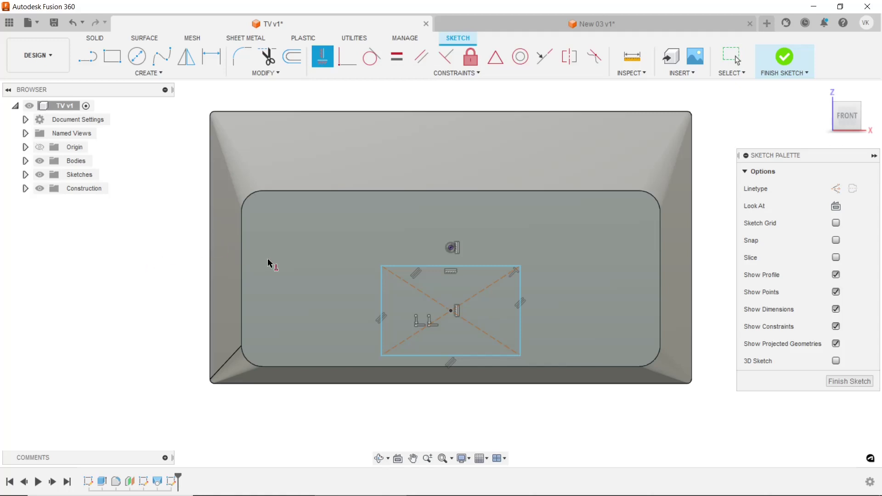
Dimension the rectangle 300 mm wide by 250 mm tall and move it higher.
left_click(205, 56)
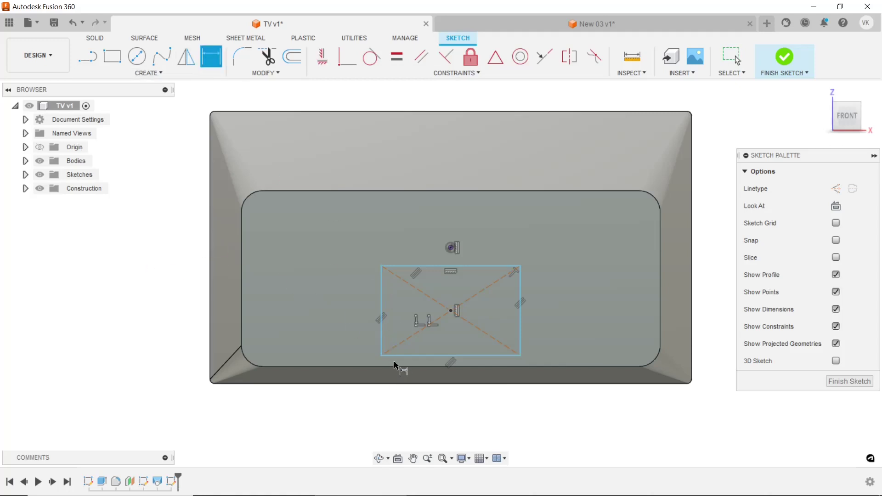
left_click(389, 288)
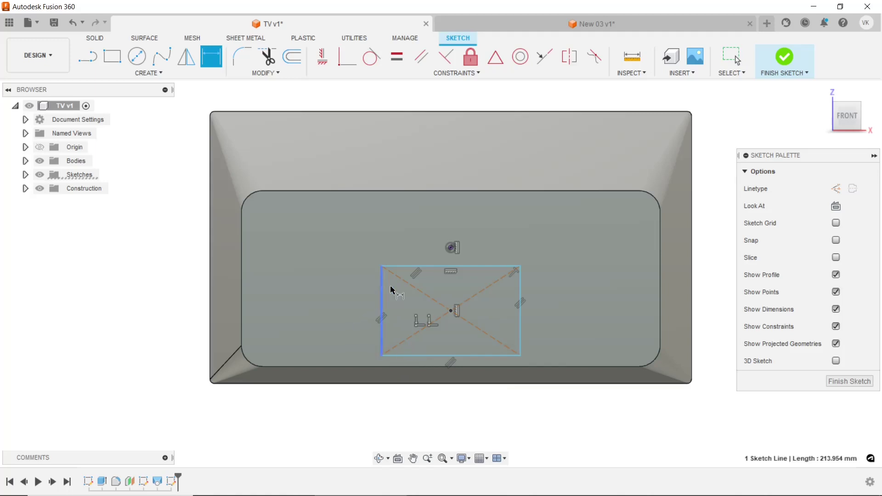
left_click(520, 291)
left_click(489, 235)
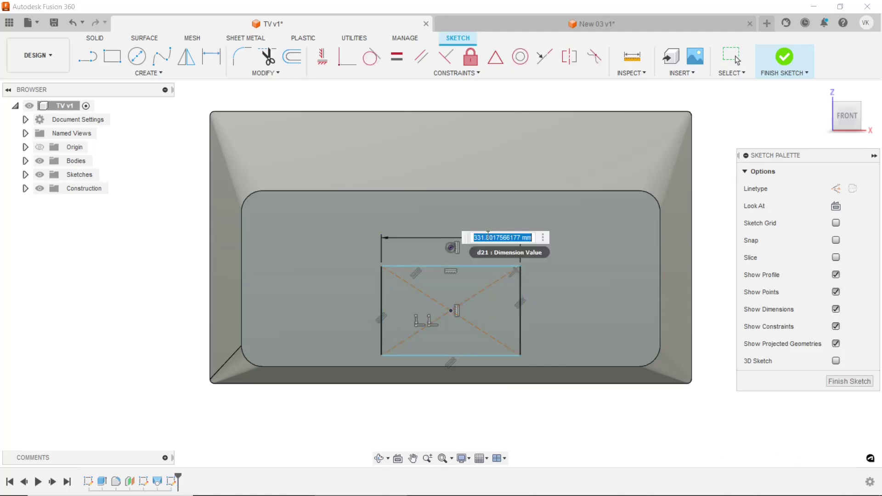
type("300")
key("Return")
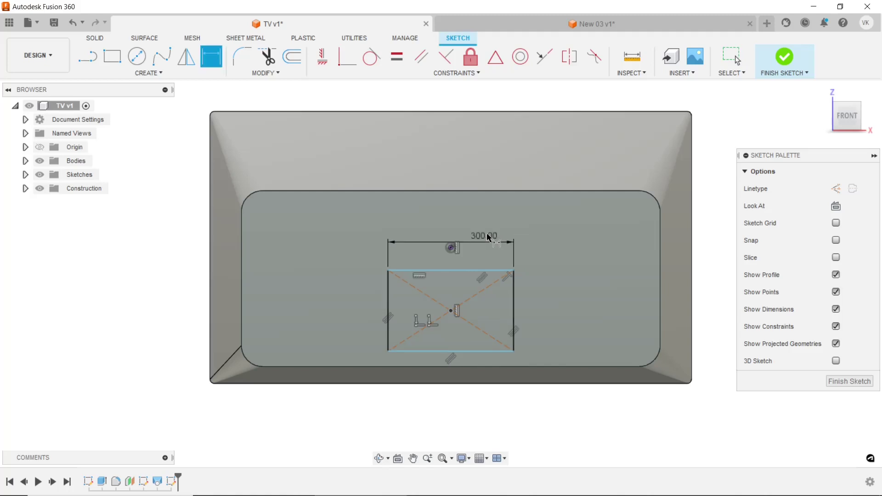
left_click(514, 301)
left_click(548, 299)
type("250")
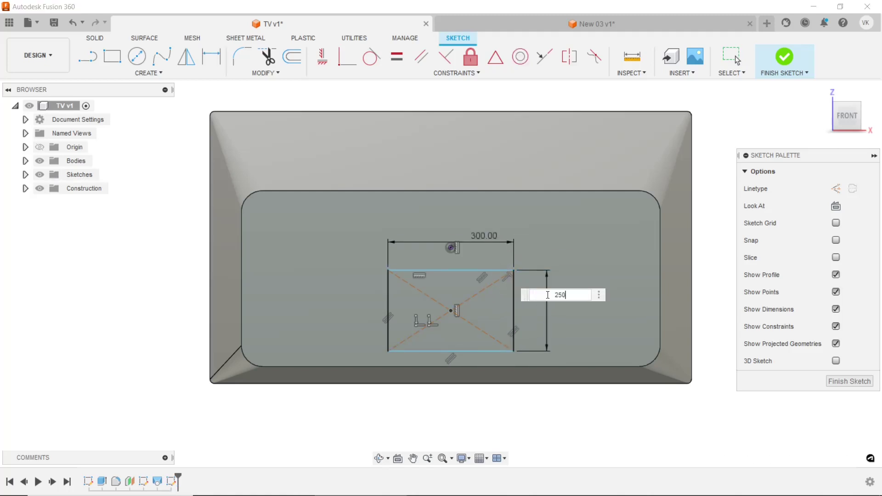
key("Return")
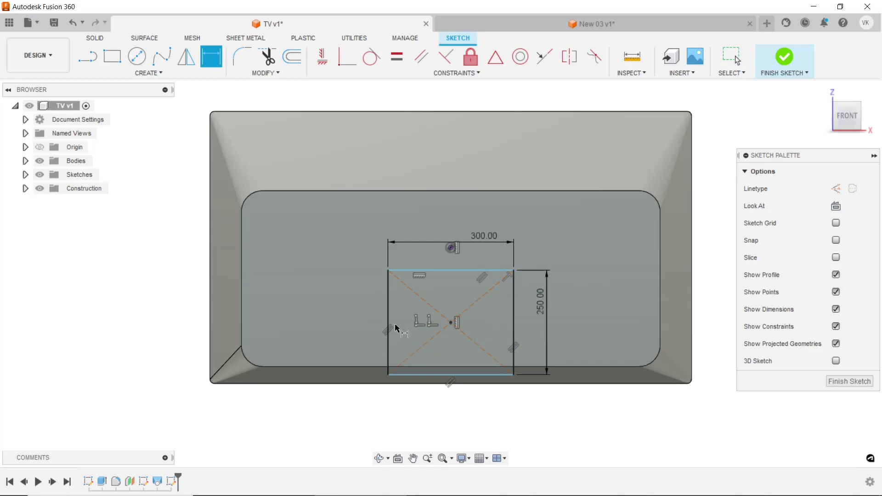
key("Escape")
mouse_move(454, 324)
left_mouse_down()
mouse_move(456, 304)
mouse_move(465, 300)
left_mouse_up()
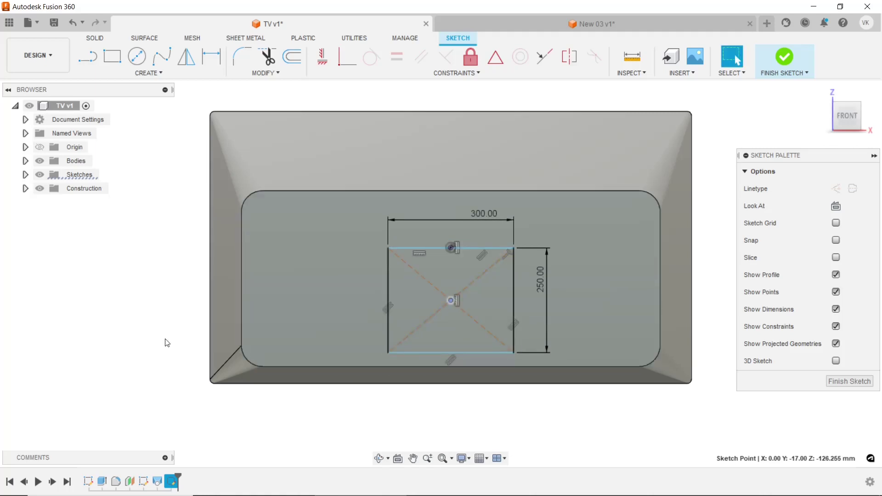
Dimension the rectangle's top midpoint to its centre at 125 mm.
left_click(212, 57)
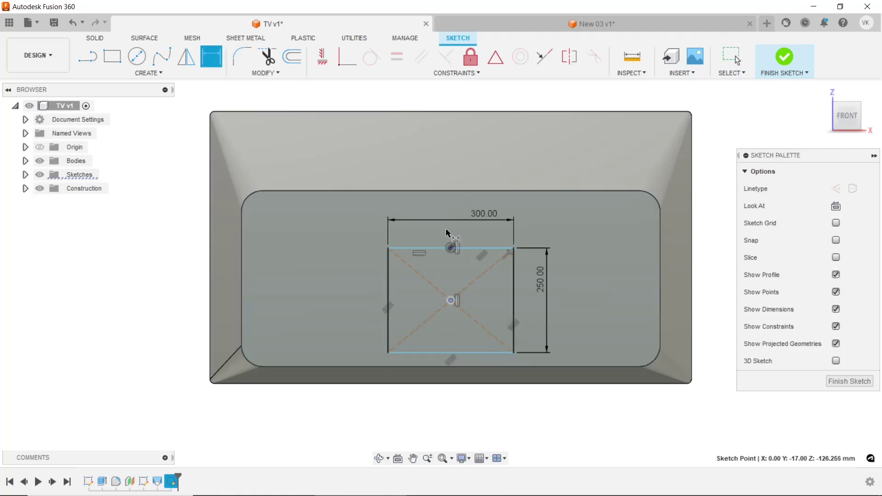
left_click(454, 250)
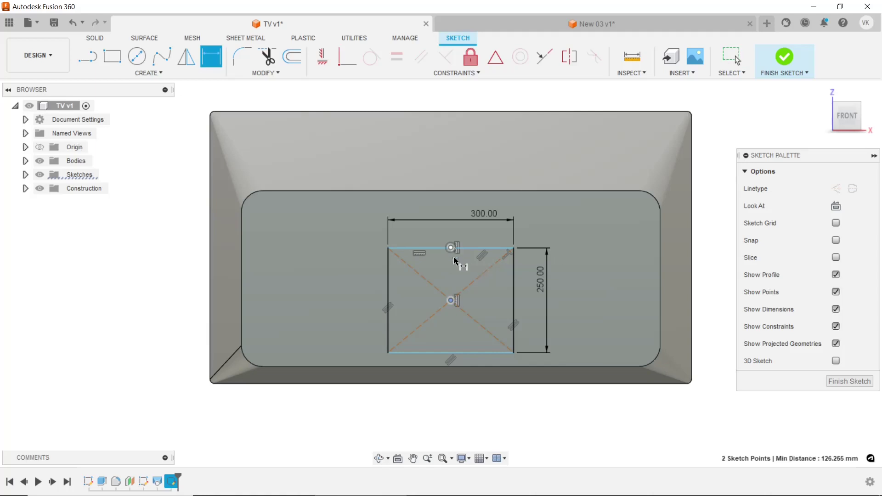
key("Escape")
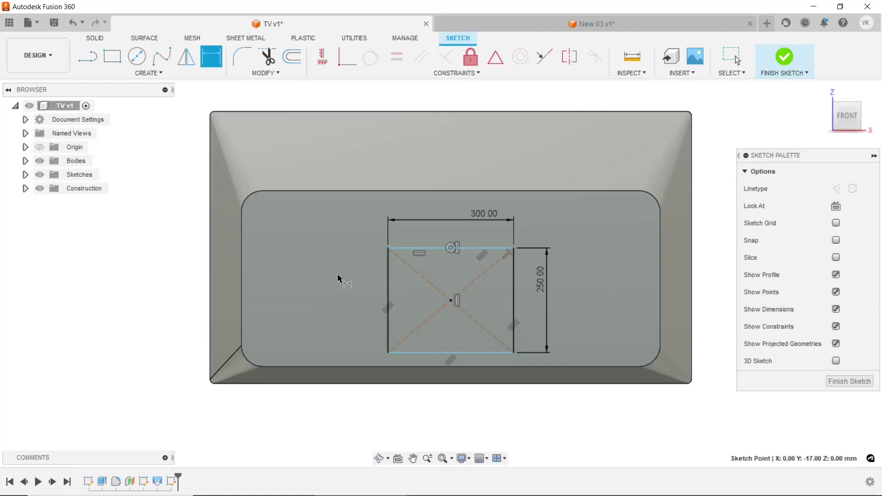
left_click(452, 303)
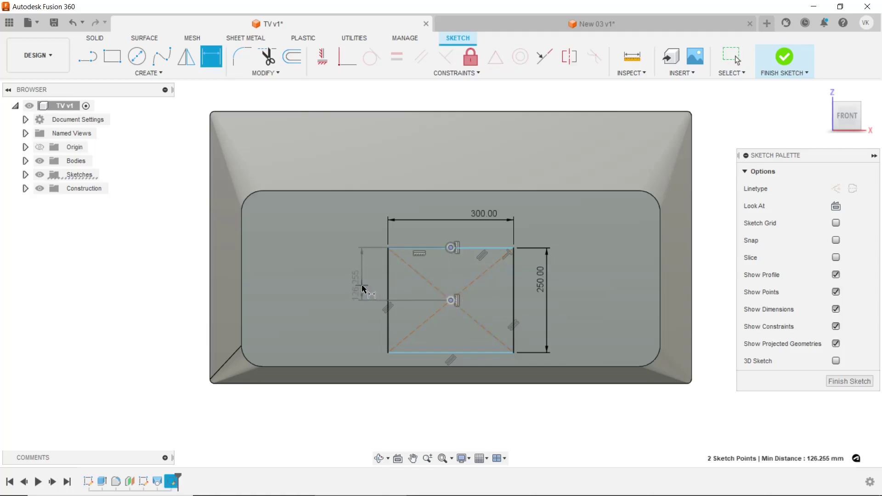
left_click(361, 287)
type("5")
key("Return")
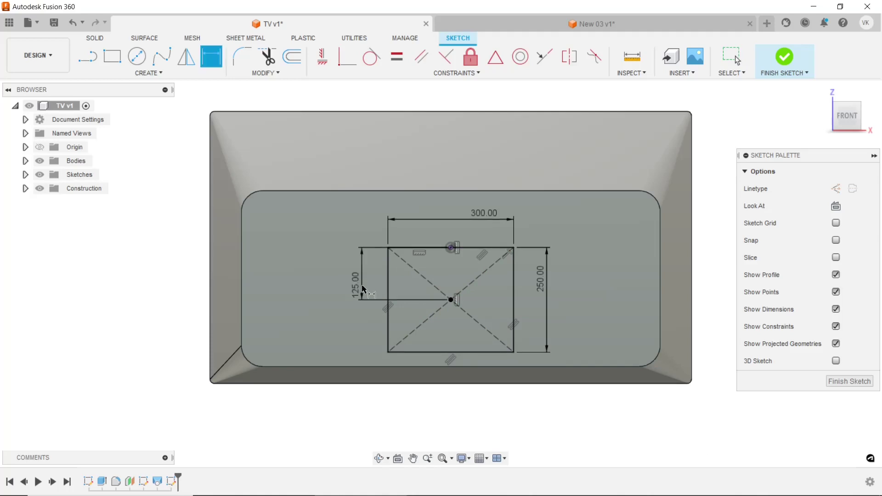
Fillet the rectangle's top-left and top-right corners with 30 mm radius.
left_click(246, 60)
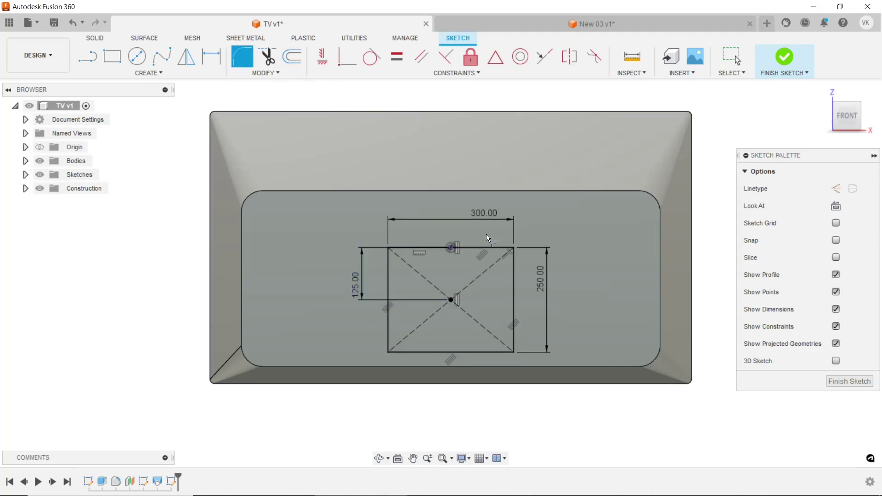
scroll(485, 233, "up", 3)
left_click(342, 270)
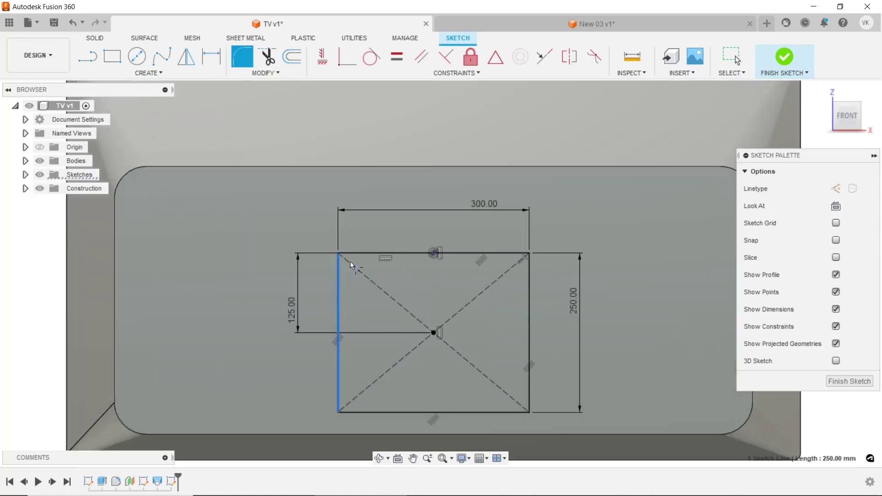
left_click(358, 258)
left_click(477, 256)
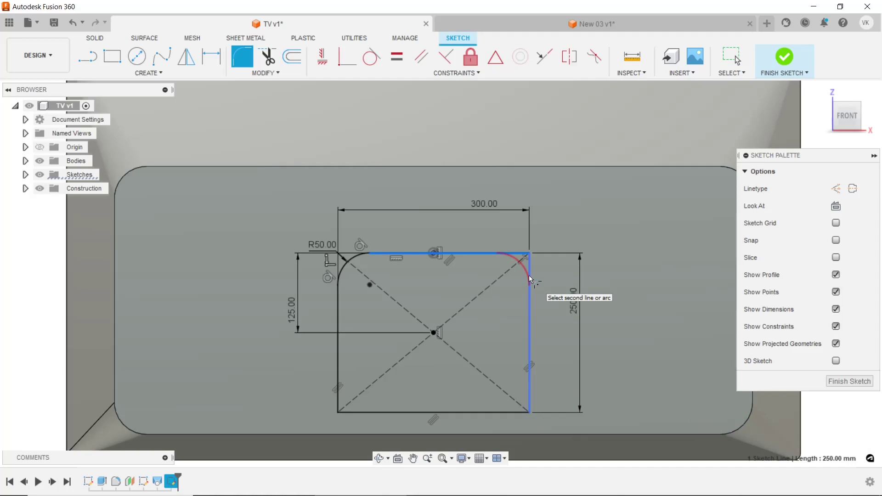
left_click(531, 279)
type("30")
key("Return")
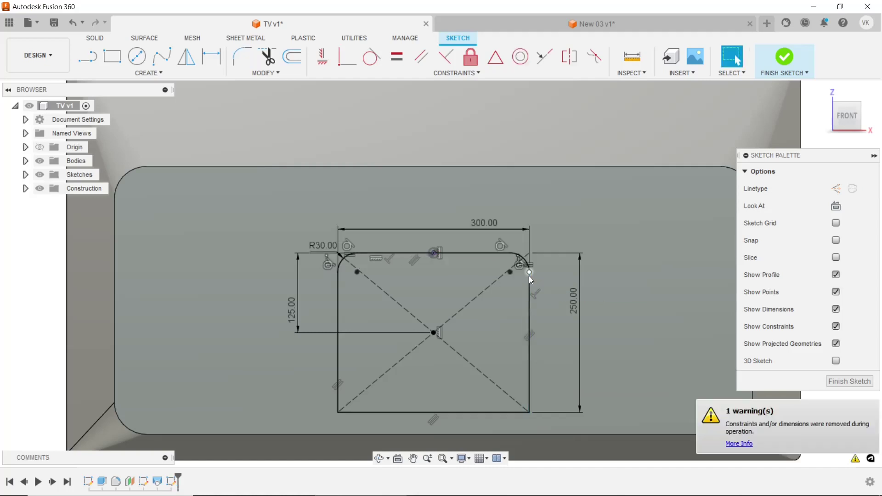
double_click(324, 244)
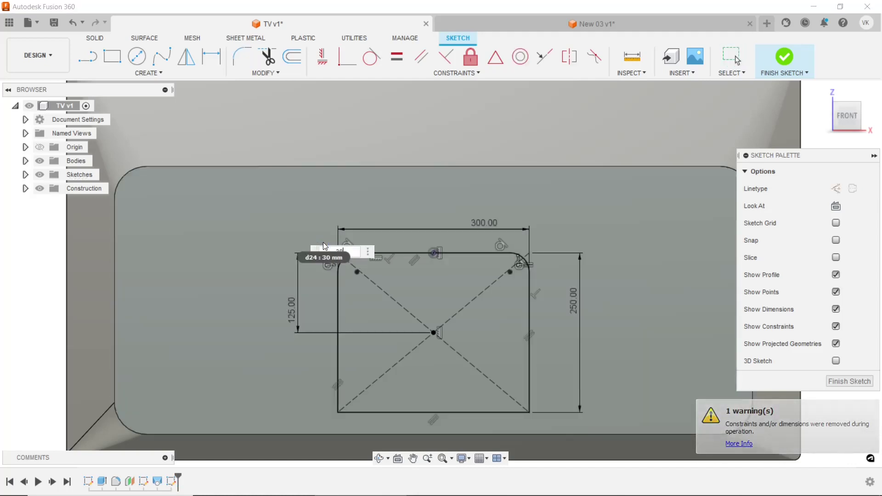
key("Return")
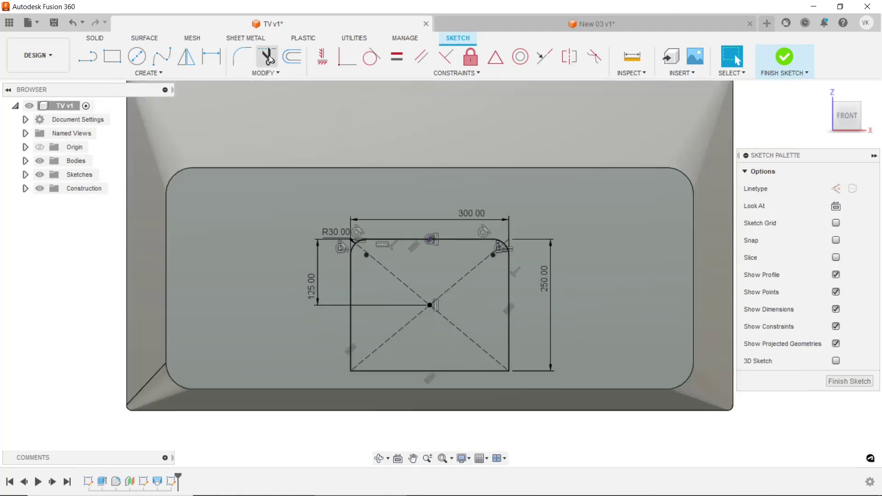
Fillet the rectangle's bottom-left and bottom-right corners with 30 mm radius.
left_click(242, 56)
scroll(412, 401, "up", 3)
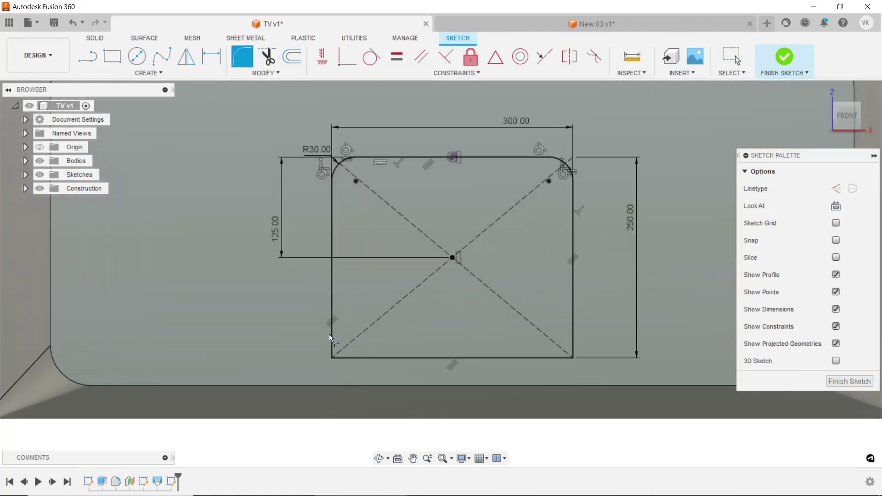
left_click(330, 335)
left_click(352, 354)
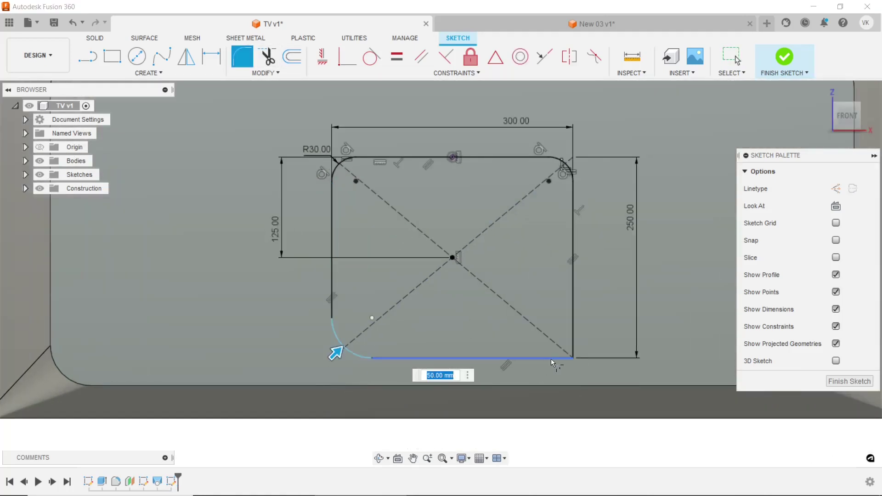
left_click(551, 359)
left_click(573, 332)
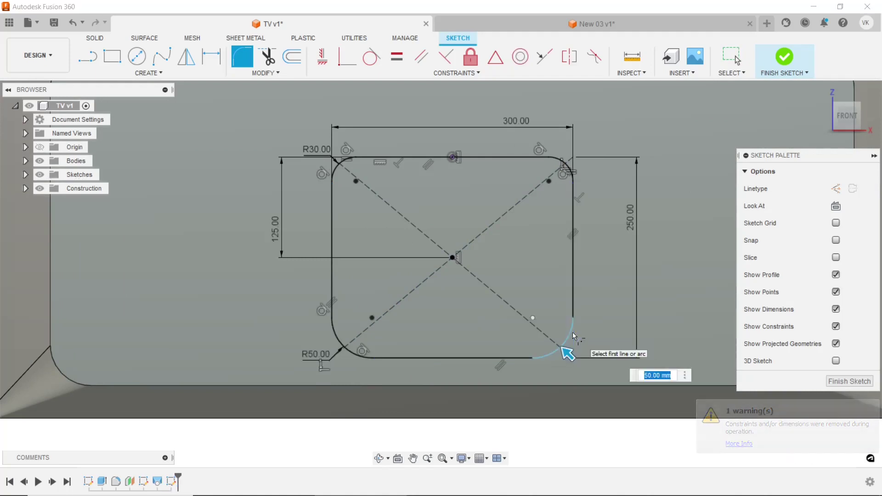
type("30")
key("Return")
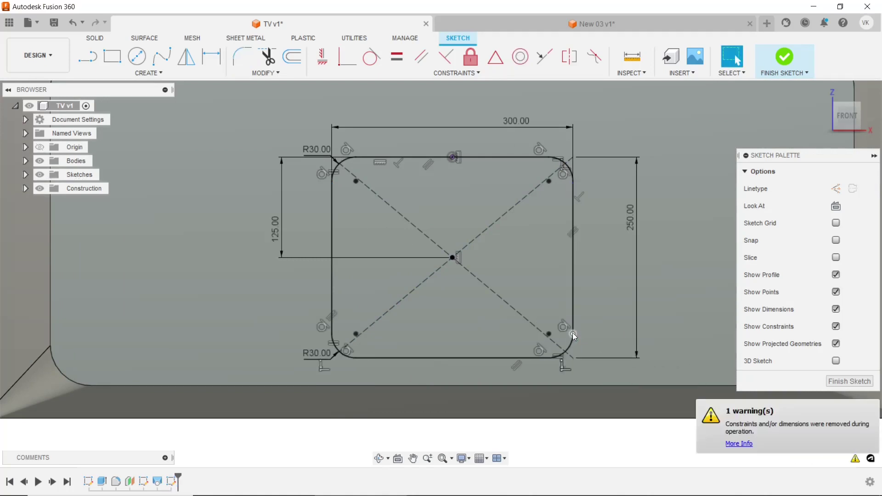
scroll(570, 318, "down", 1)
scroll(569, 319, "down", 3)
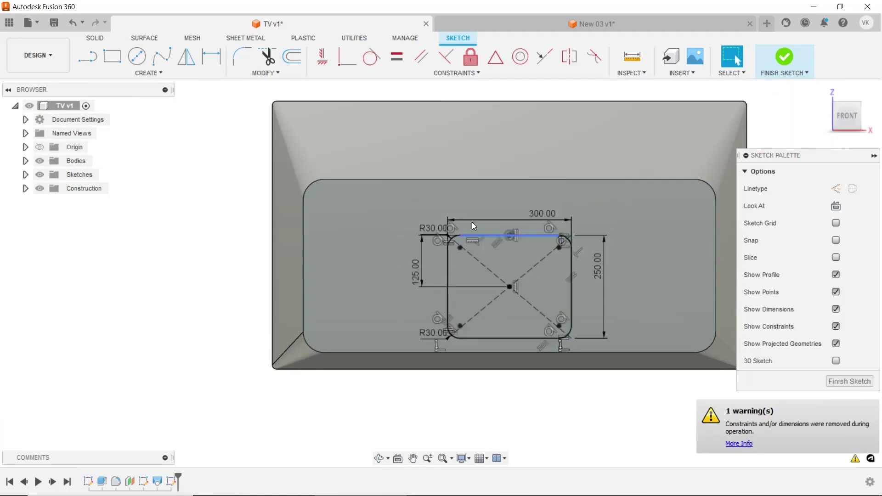
Extrude the rounded rectangle 42 mm, joined to the panel as a rear boss.
left_click(95, 38)
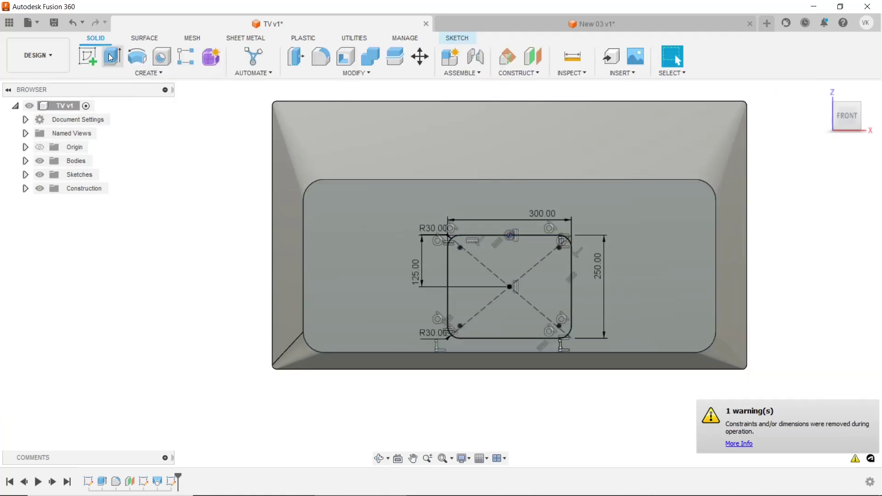
left_click(110, 57)
left_click(476, 262)
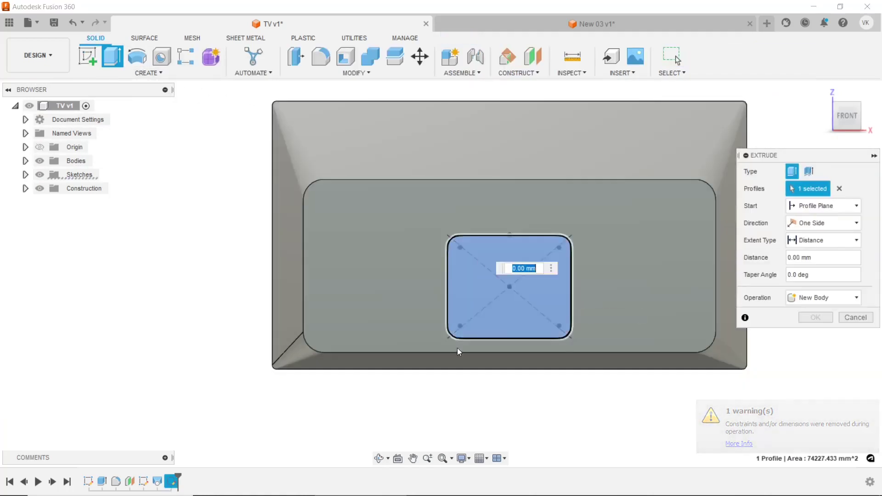
left_click(380, 459)
left_click_drag(382, 413, 424, 367)
right_click(257, 332)
left_click(285, 339)
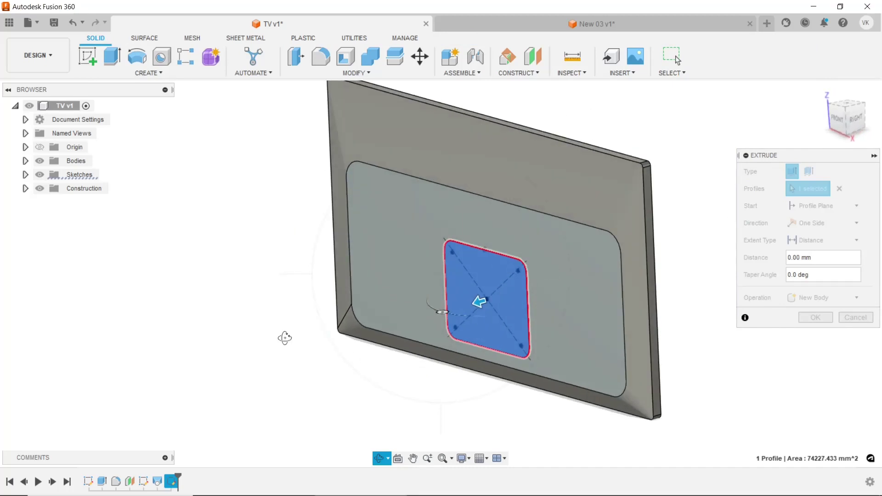
key("Escape")
type("42")
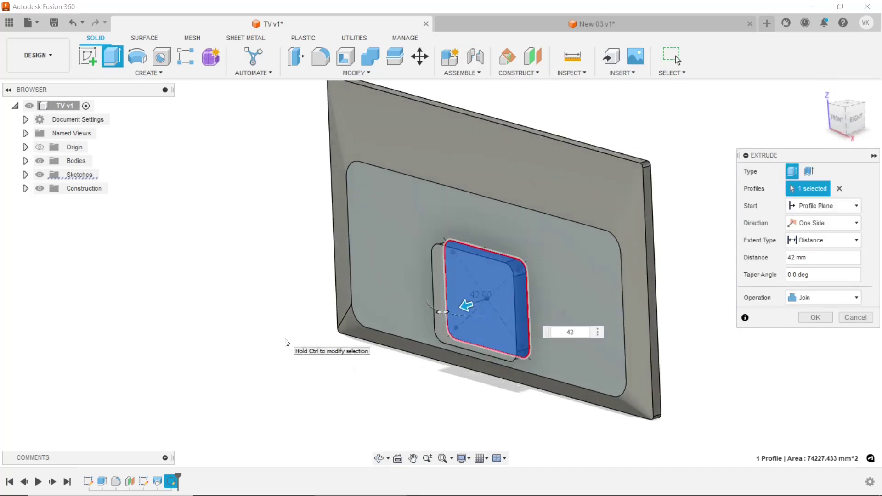
left_click(808, 319)
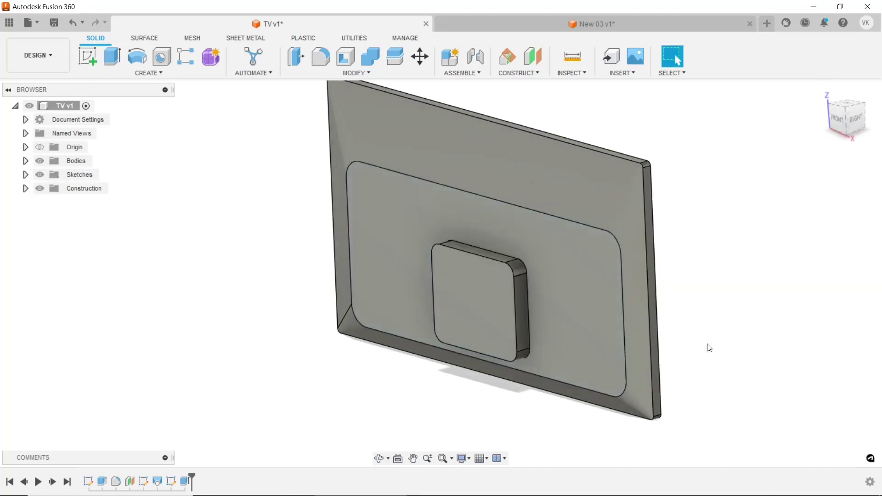
Orbit and tilt the view to inspect the new 42 mm boss.
left_click(374, 460)
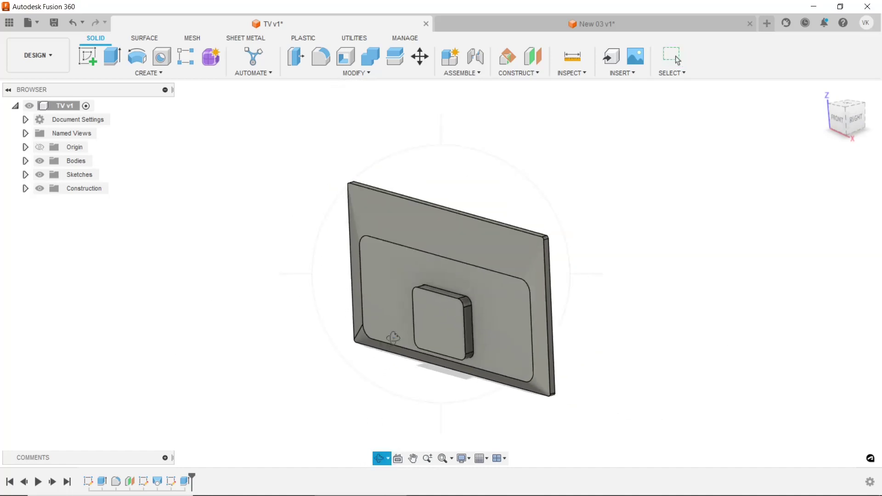
left_click_drag(440, 326, 489, 329)
right_click(702, 294)
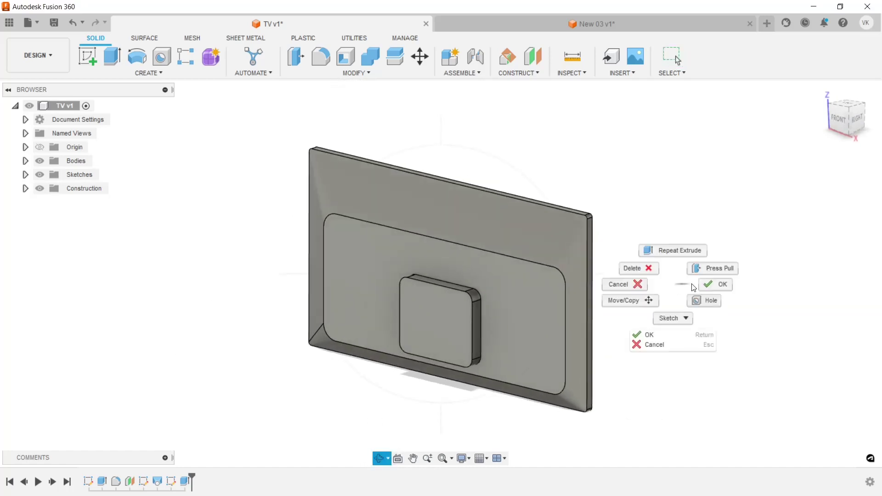
left_click(704, 289)
middle_click_drag(705, 288, 553, 162, "shift")
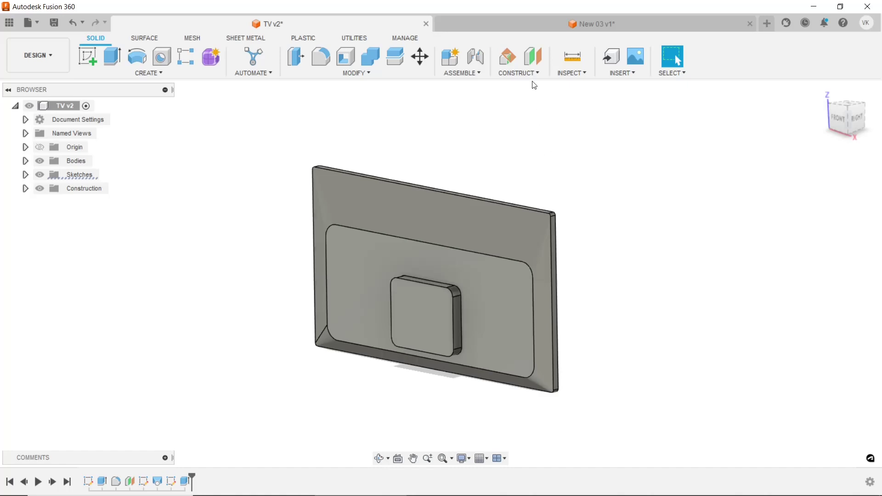
Create Plane2 offset -1 mm from the boss's back face and select it.
left_click(534, 64)
left_click(434, 312)
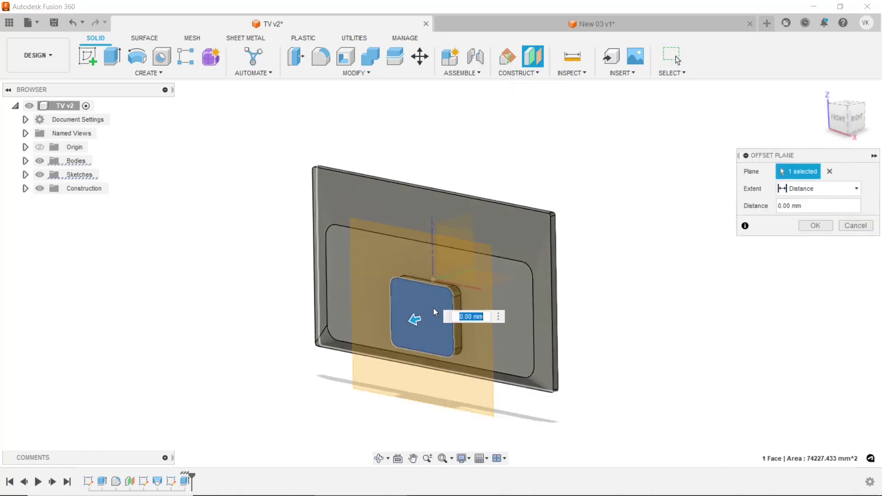
scroll(434, 312, "up", 3)
scroll(451, 302, "up", 2)
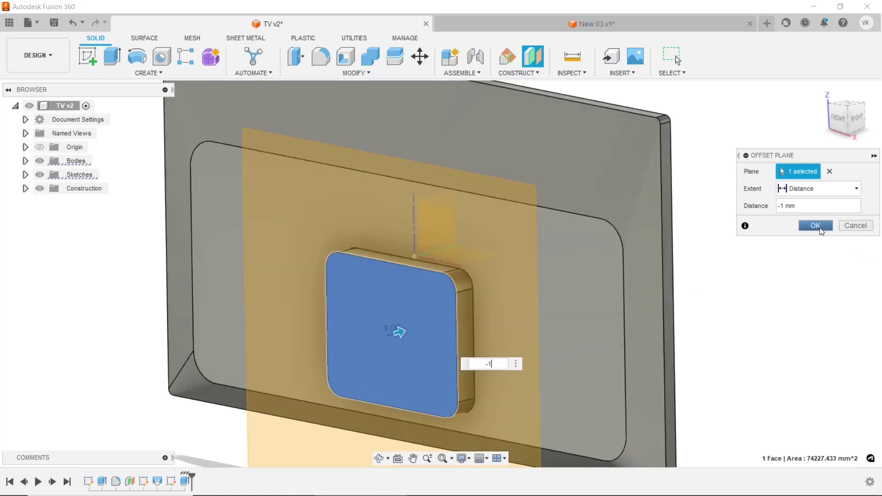
left_click(816, 226)
left_click(514, 190)
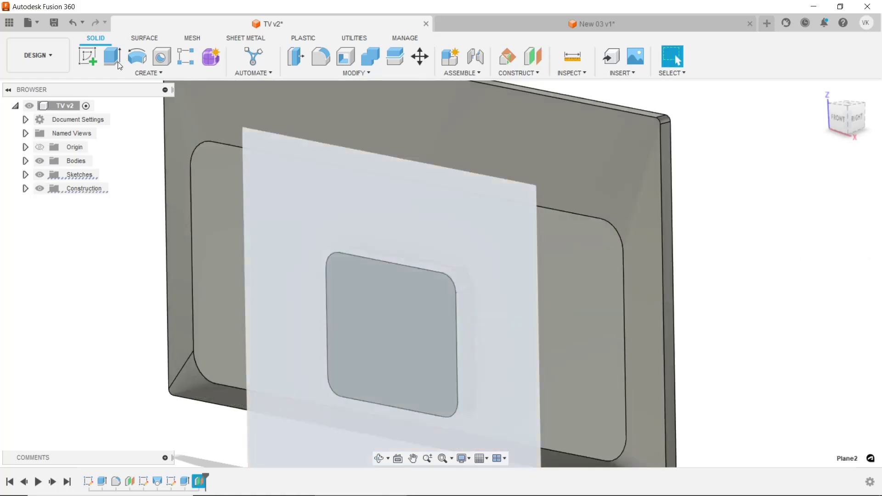
Start a new sketch on Plane2.
left_click(87, 56)
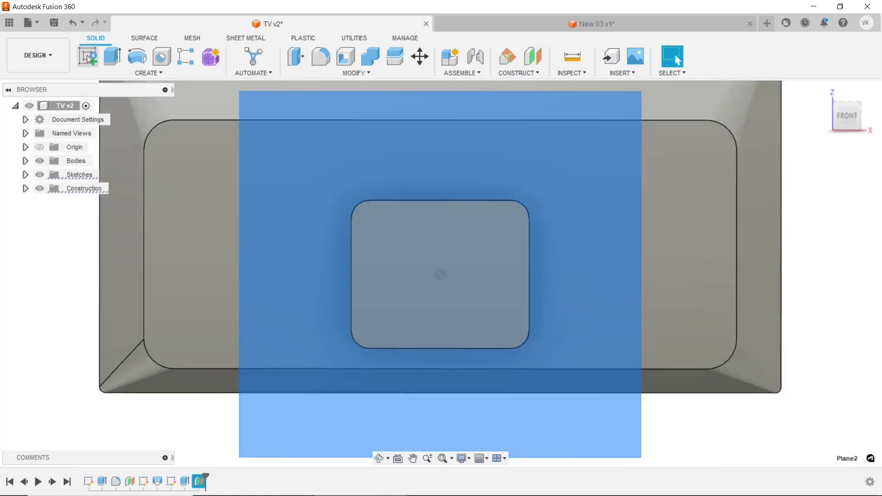
scroll(440, 257, "down", 3)
scroll(440, 258, "down", 2)
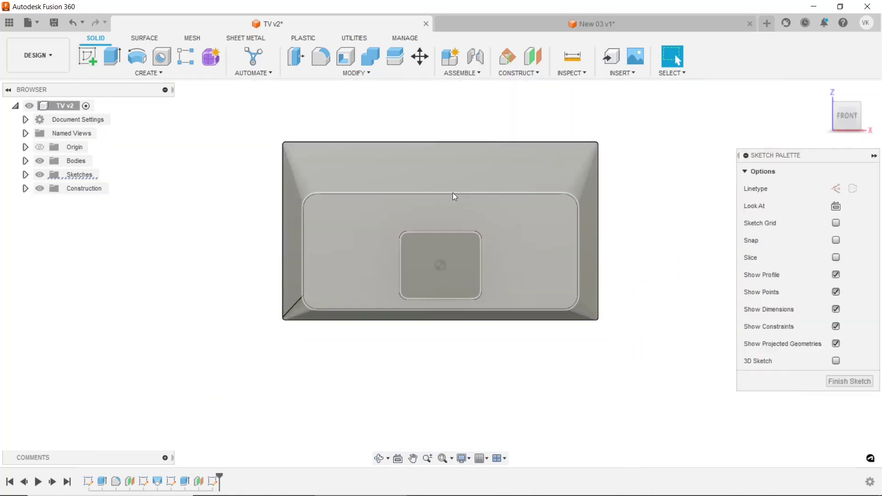
scroll(453, 193, "up", 3)
scroll(415, 286, "up", 1)
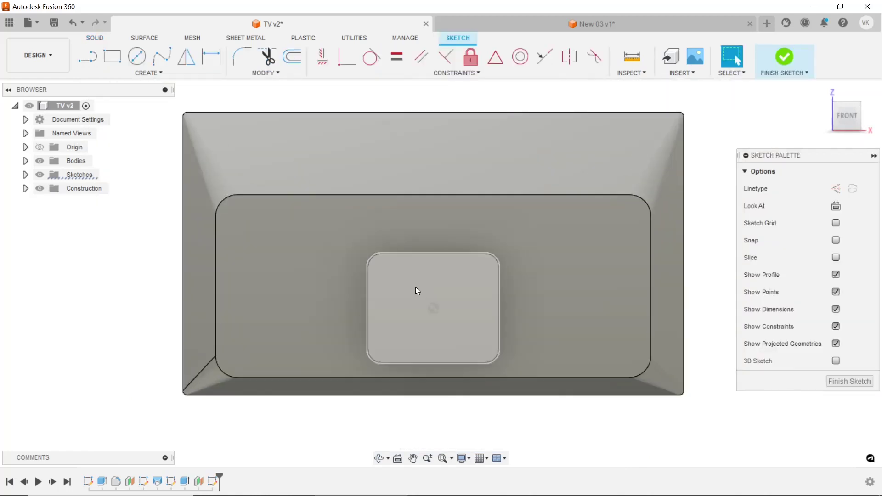
Project the body's left, bottom and right edges into the sketch.
left_click(159, 72)
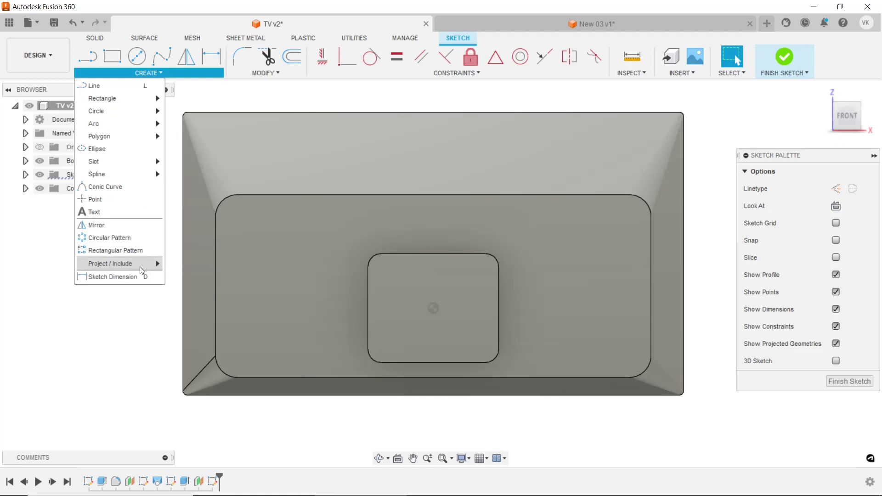
left_click(171, 265)
left_click(180, 295)
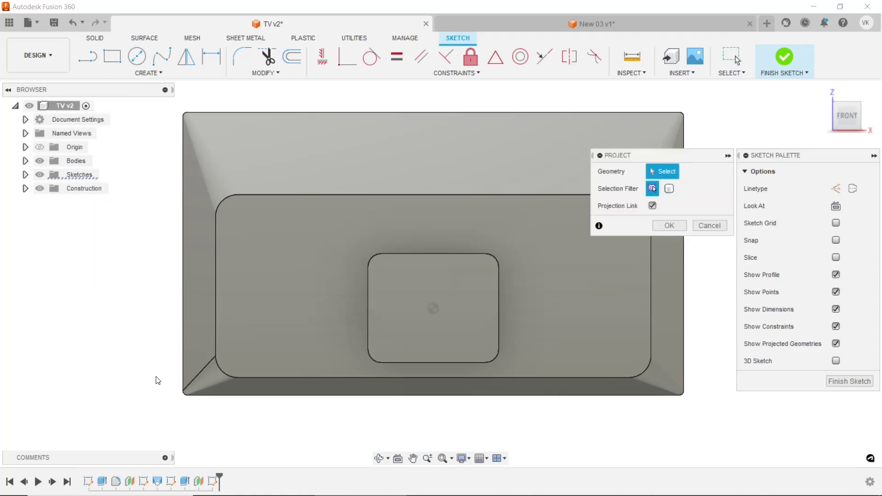
scroll(157, 380, "up", 3)
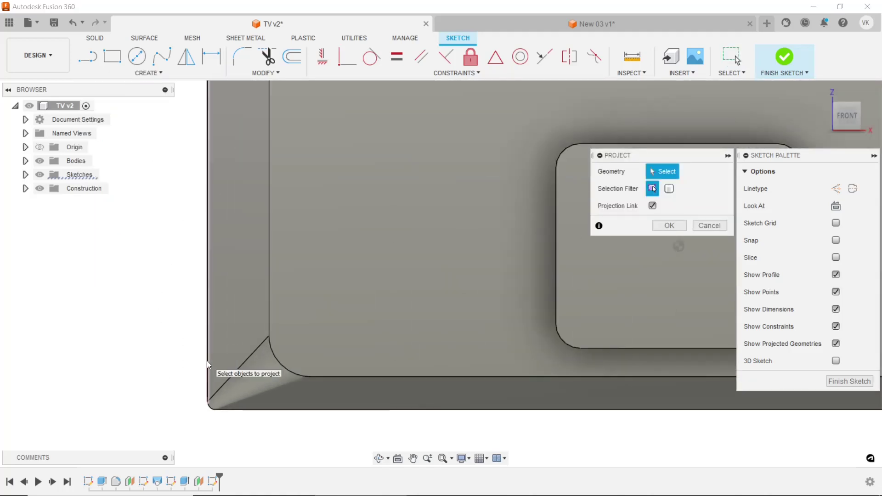
left_click(207, 360)
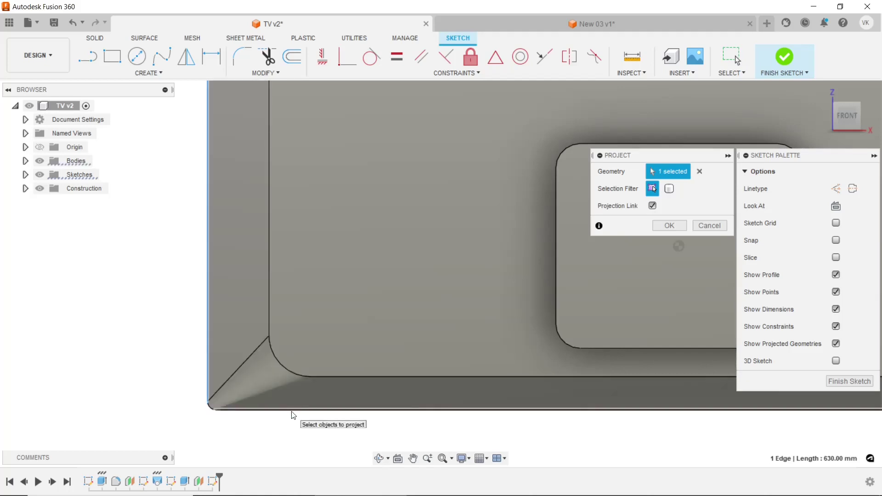
left_click(291, 407)
scroll(179, 352, "down", 3)
scroll(174, 339, "down", 2)
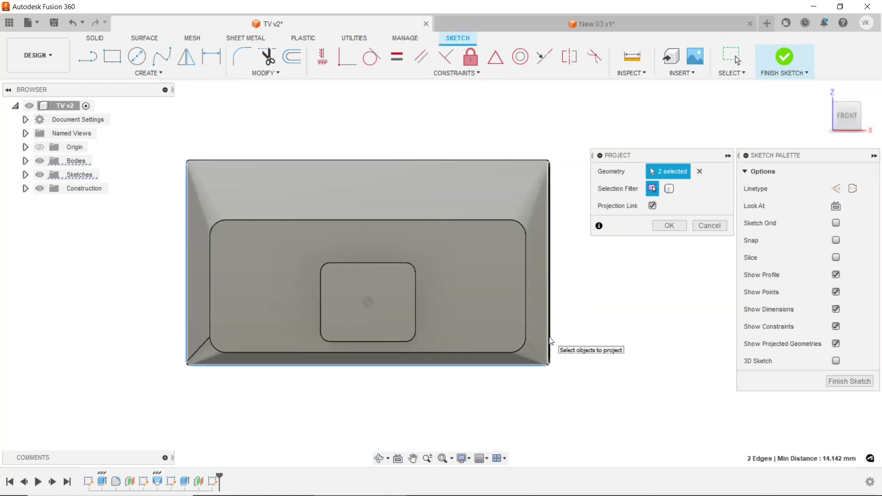
left_click(550, 342)
left_click(660, 225)
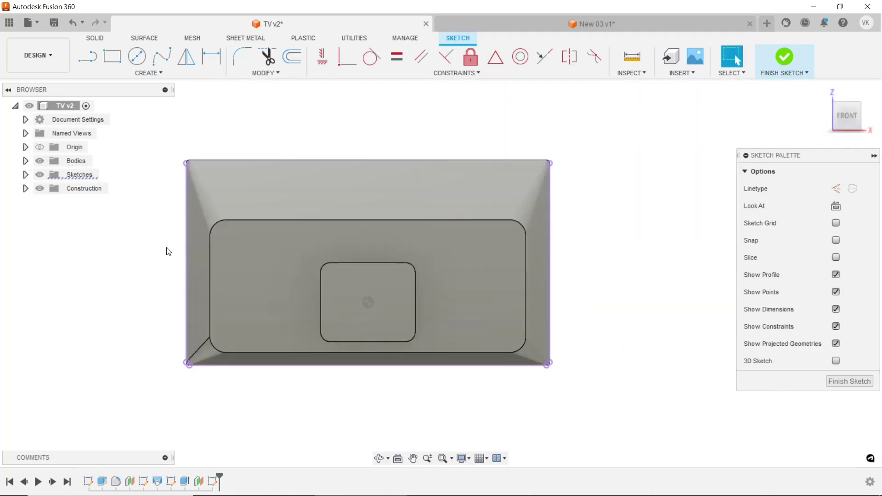
left_click(160, 74)
Draw a two-corner rectangle across the bottom of the TV panel.
left_click(111, 56)
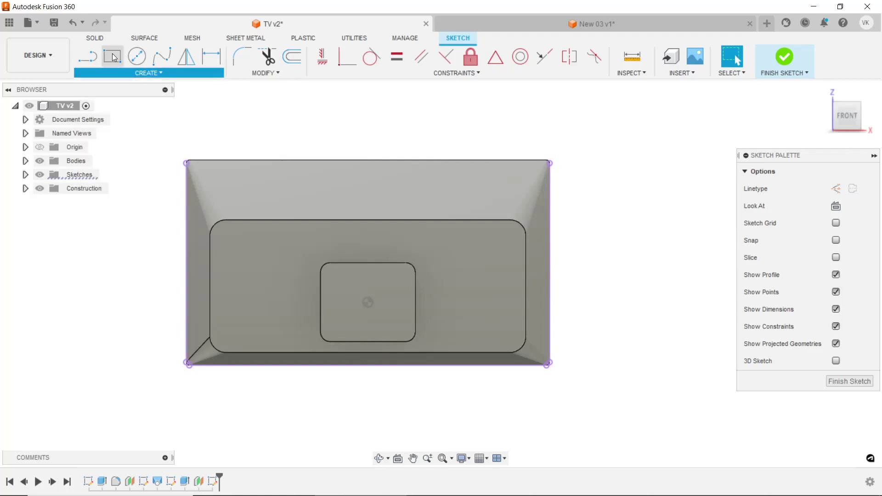
scroll(184, 317, "up", 3)
scroll(177, 354, "up", 1)
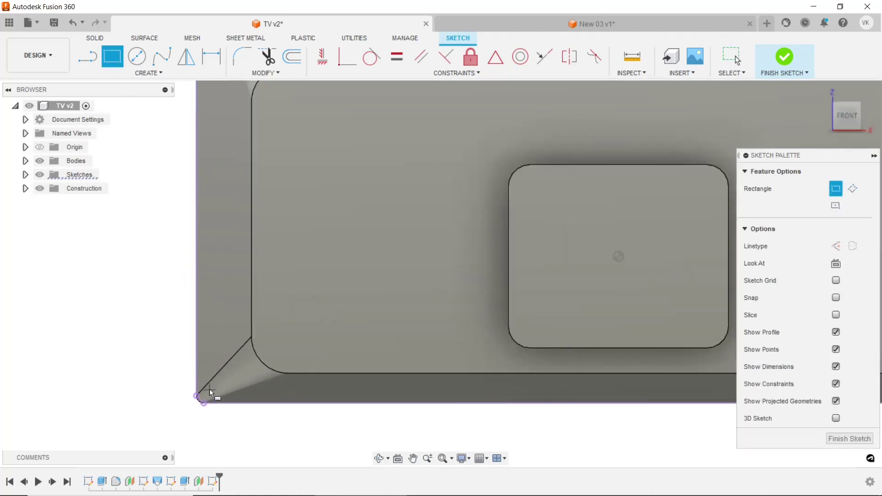
left_click(209, 389)
scroll(212, 371, "down", 4)
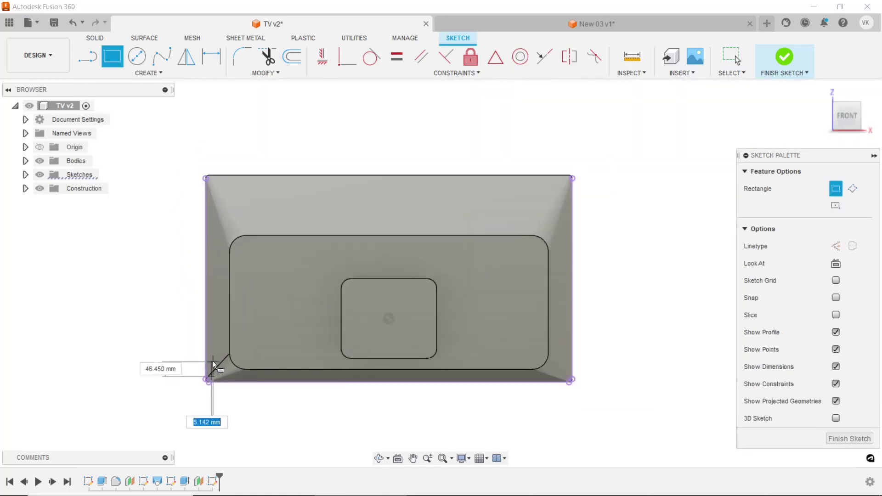
left_click(563, 321)
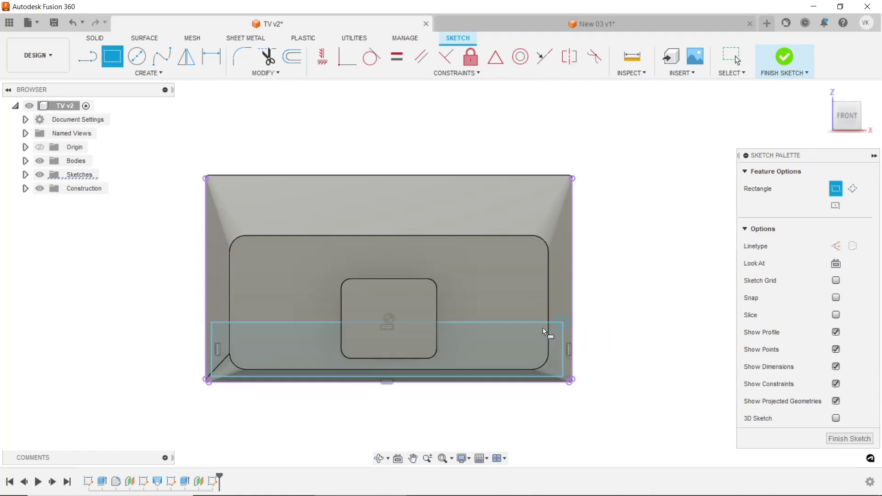
Dimension 2 mm gaps between the rectangle's sides and the body's right and left edges.
left_click(211, 56)
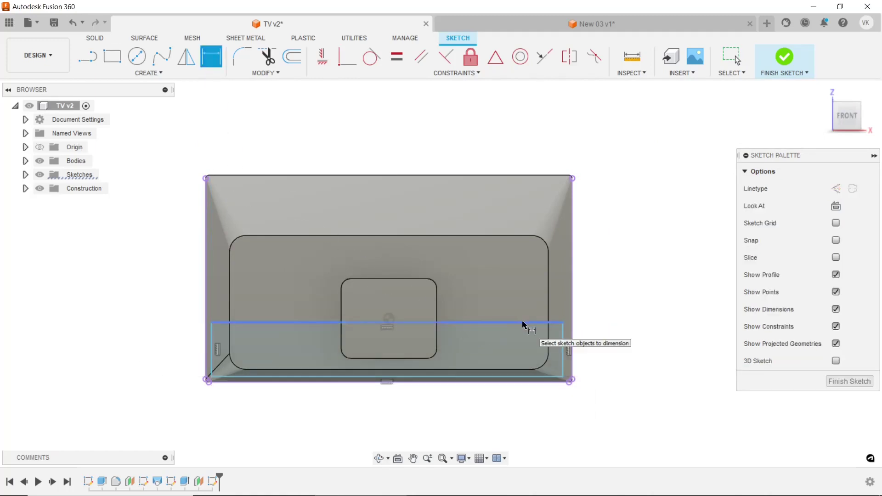
scroll(610, 329, "up", 3)
scroll(576, 337, "up", 2)
left_click(564, 337)
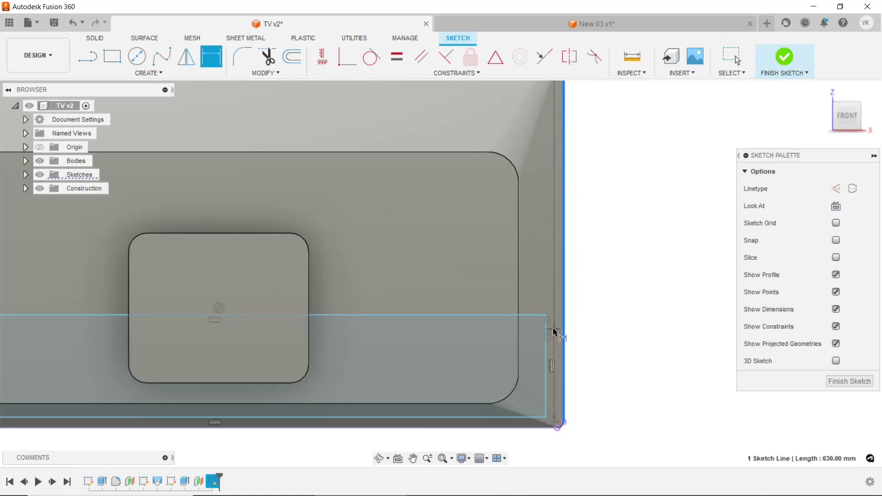
left_click(547, 331)
left_click(557, 285)
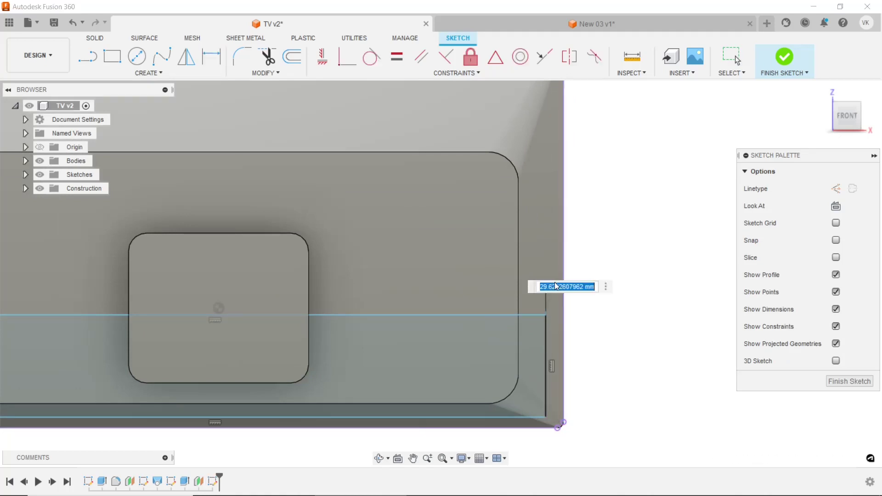
type("2")
key("Return")
scroll(566, 282, "down", 2)
scroll(563, 283, "down", 3)
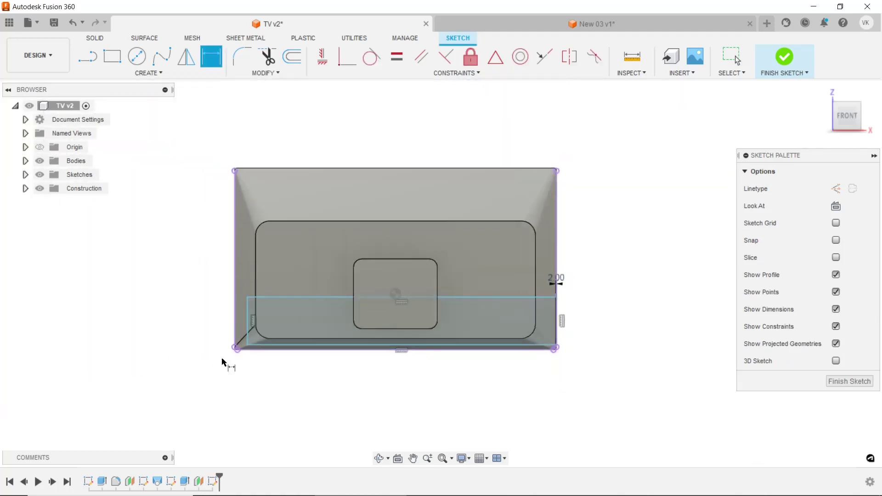
scroll(224, 362, "up", 2)
left_click(241, 290)
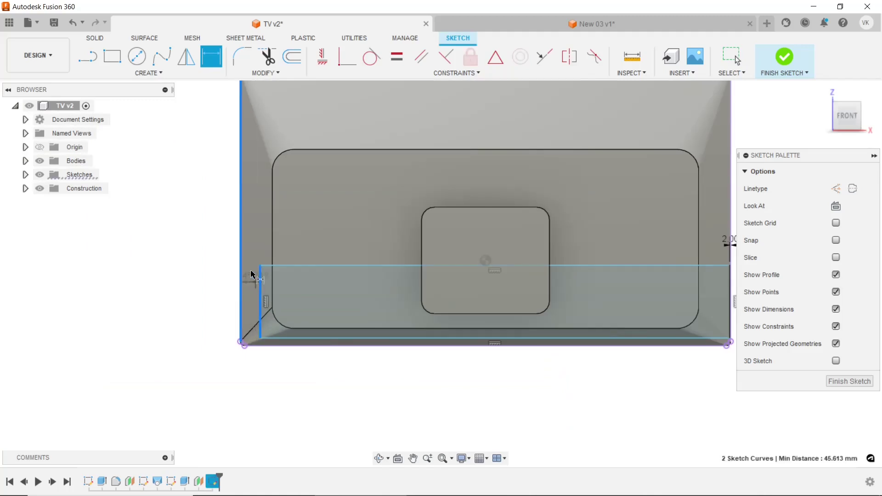
left_click(252, 275)
type("2")
key("Return")
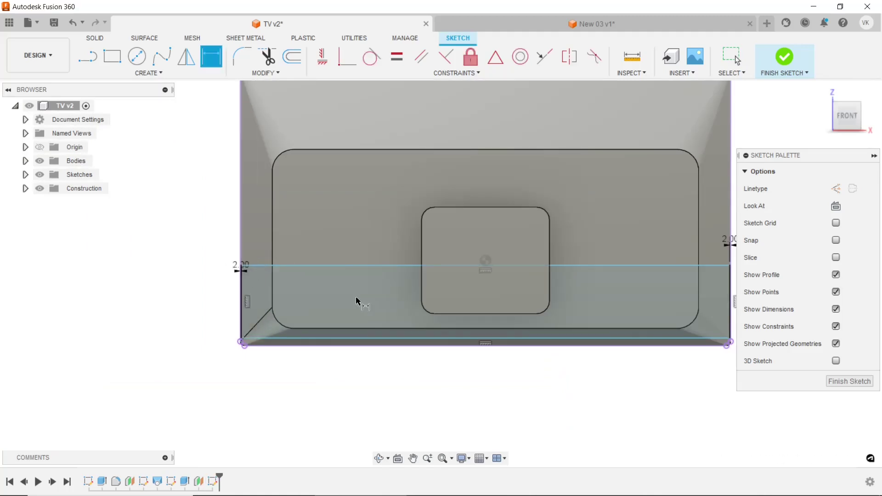
Dimension the rectangle's bottom line 10 mm from the body's bottom edge.
scroll(371, 345, "up", 2)
scroll(450, 333, "up", 1)
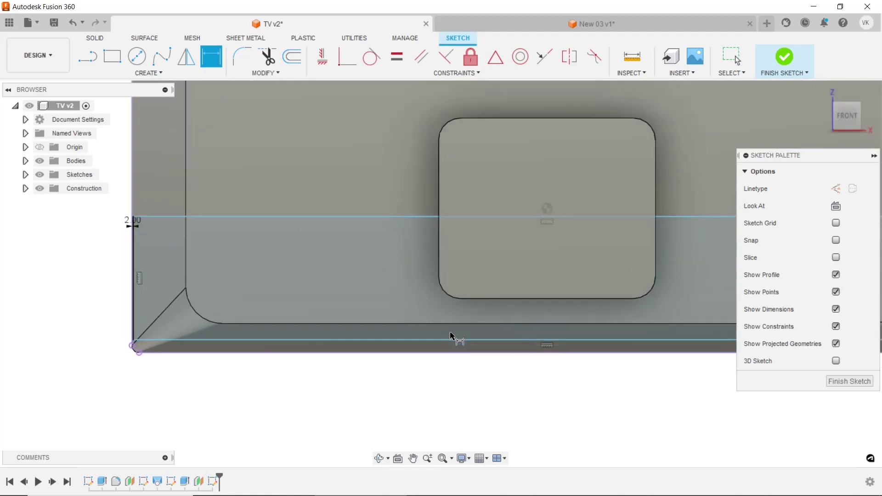
left_click(460, 348)
scroll(463, 358, "up", 1)
left_click(463, 353)
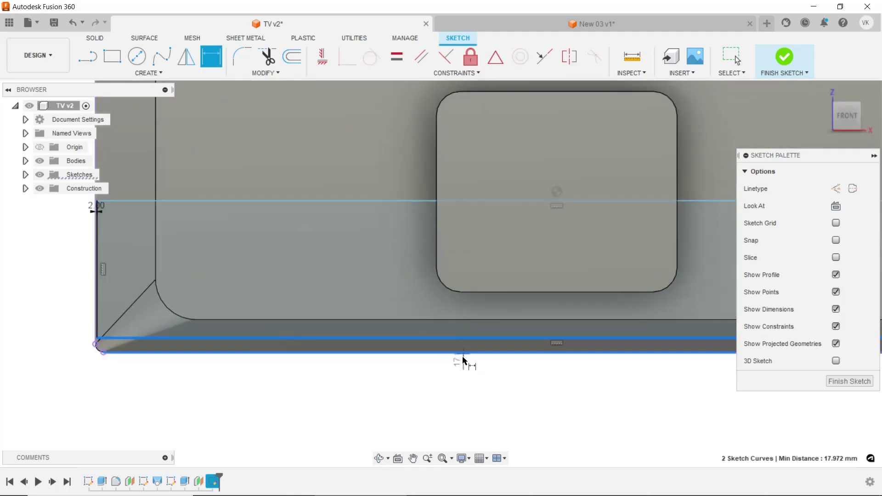
left_click(462, 373)
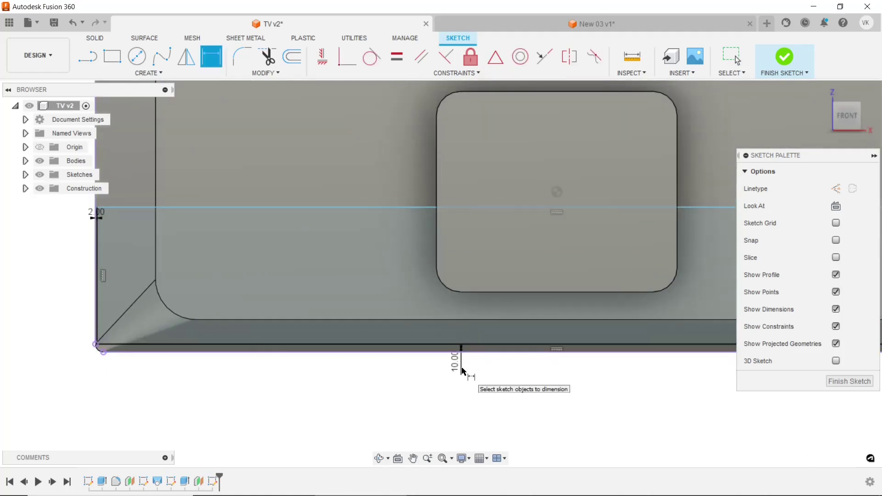
scroll(459, 363, "down", 3)
scroll(437, 335, "down", 2)
scroll(641, 307, "up", 2)
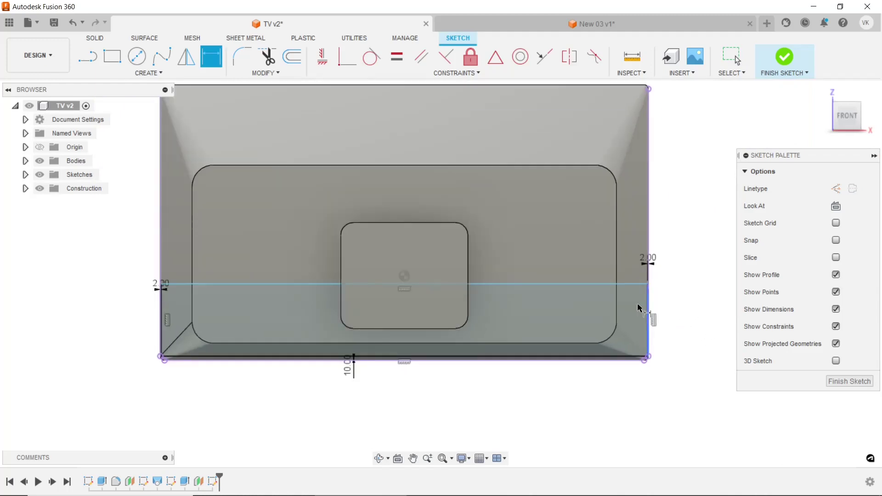
Set the rectangle's height to 135 mm.
left_click(584, 284)
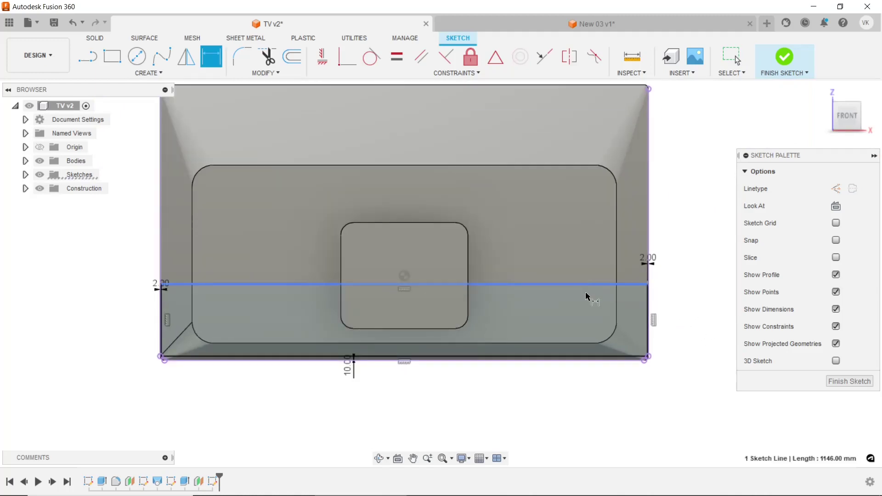
left_click(595, 359)
left_click(674, 335)
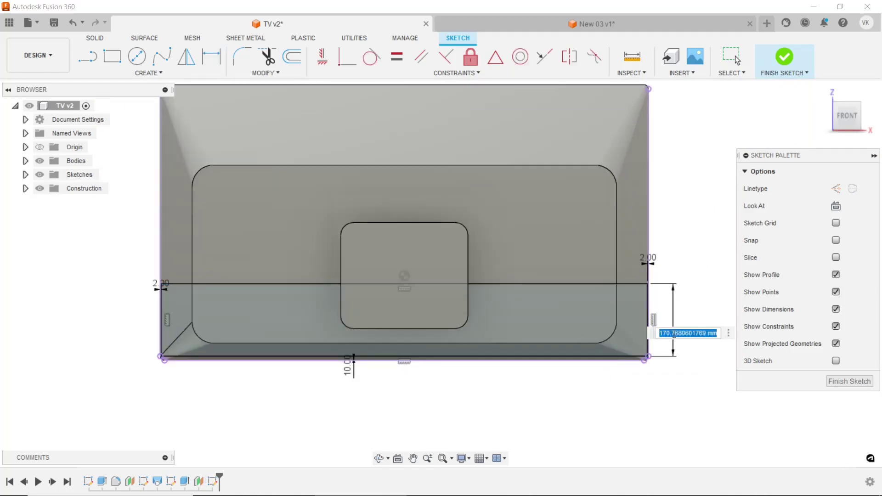
key("Return")
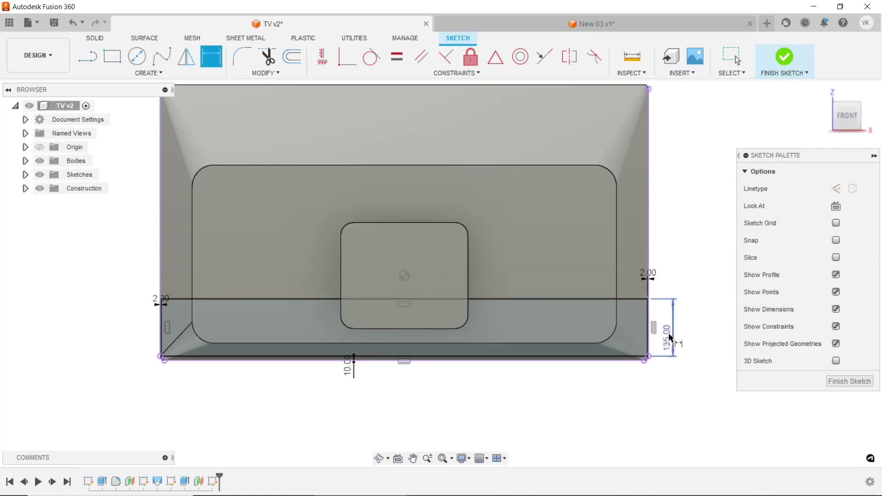
scroll(605, 332, "down", 2)
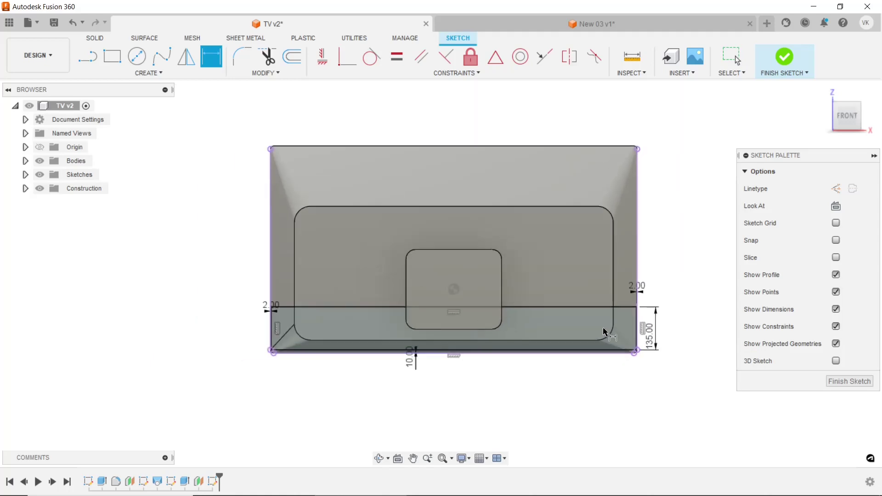
scroll(657, 318, "up", 1)
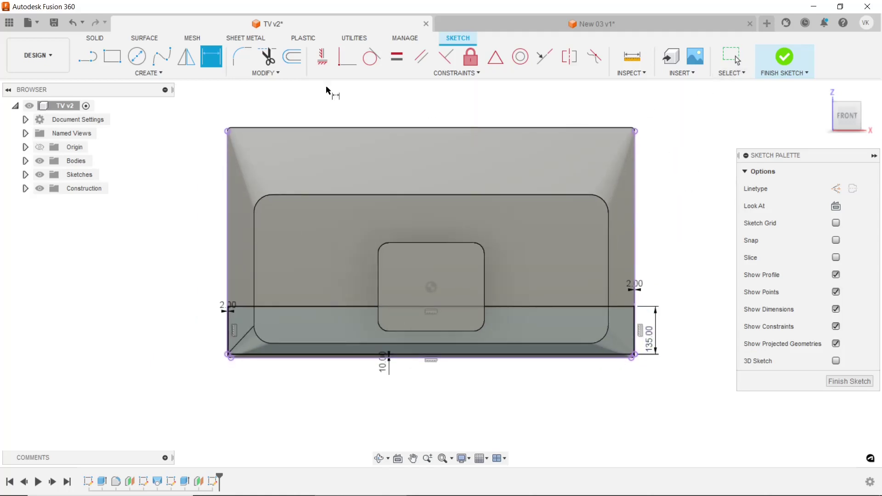
Select the bottom rectangle as the extrude profile, viewed from an angled side.
left_click(96, 38)
left_click(113, 56)
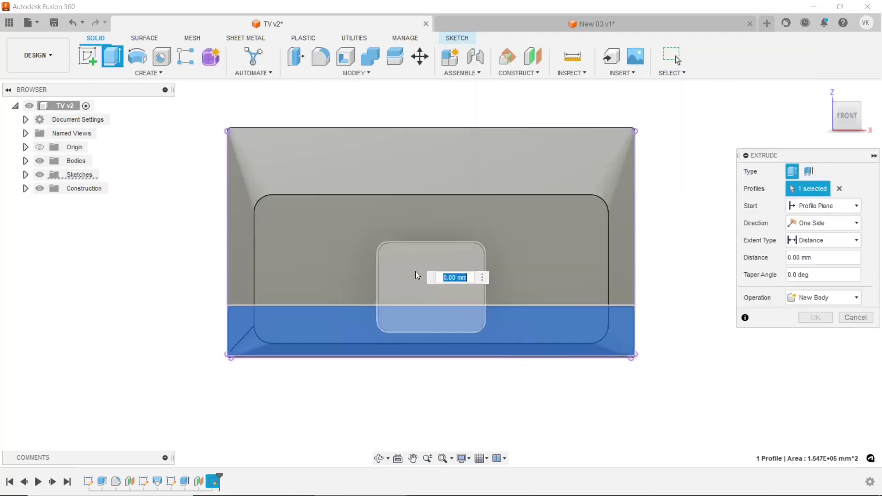
left_click(381, 459)
left_click_drag(413, 349, 312, 348)
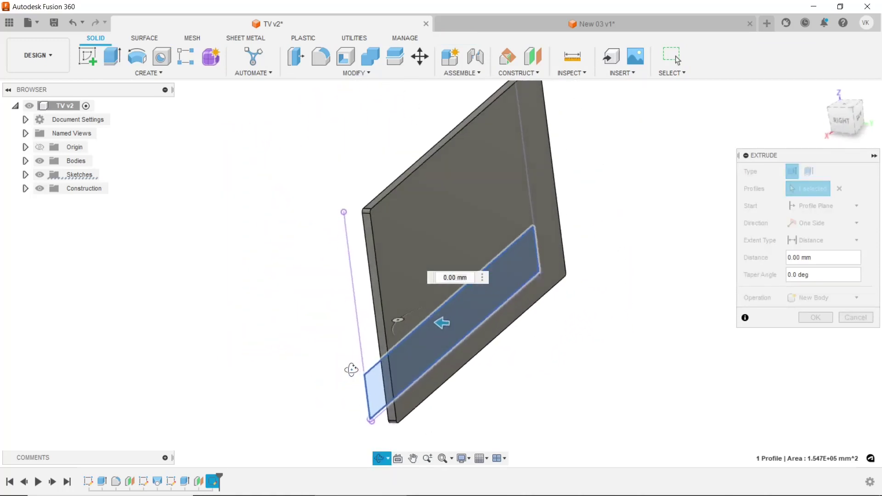
right_click(311, 348)
left_click(347, 350)
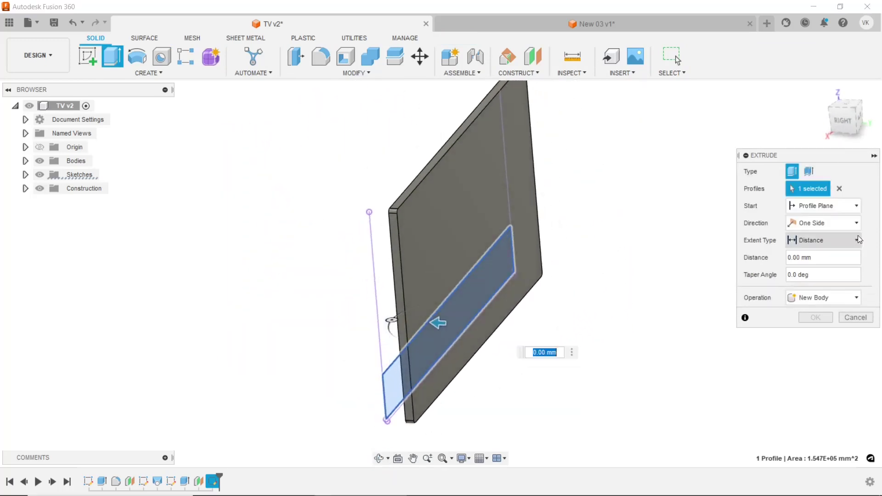
Extrude it from an offset start up to the panel body and join it.
left_click(835, 211)
left_click(829, 230)
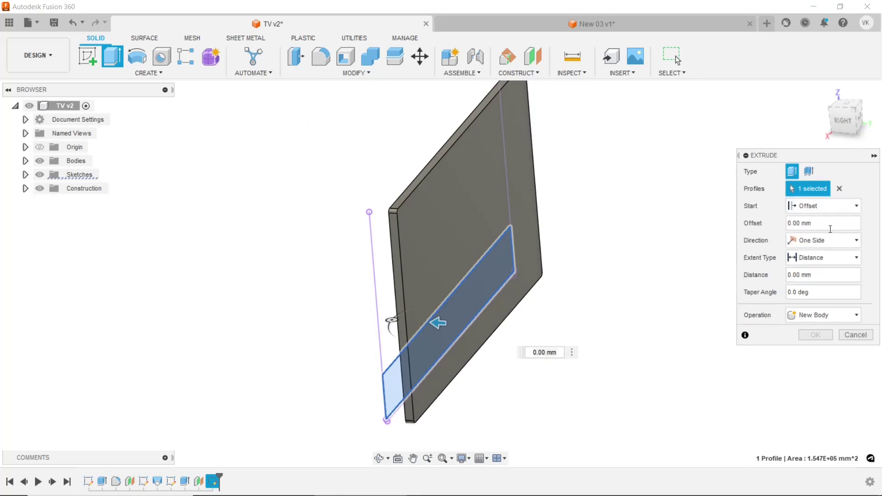
left_click(829, 254)
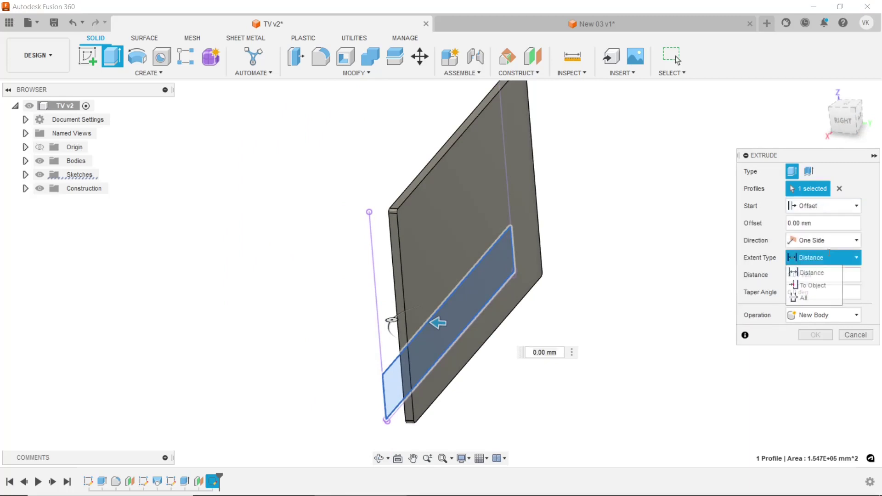
left_click(822, 285)
left_click(538, 289)
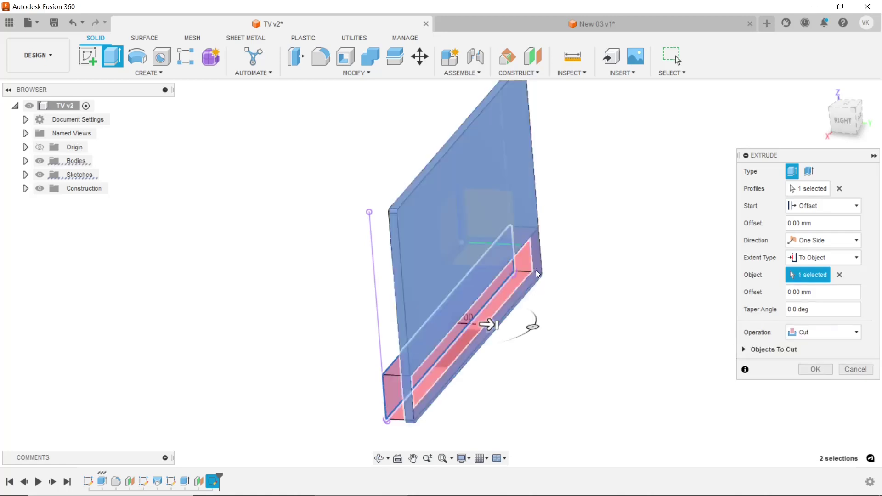
left_click(845, 333)
left_click(821, 345)
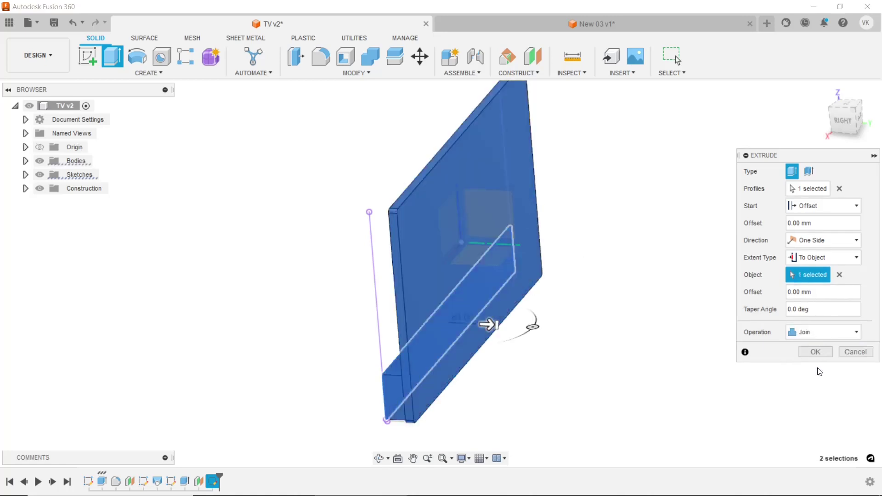
left_click(814, 352)
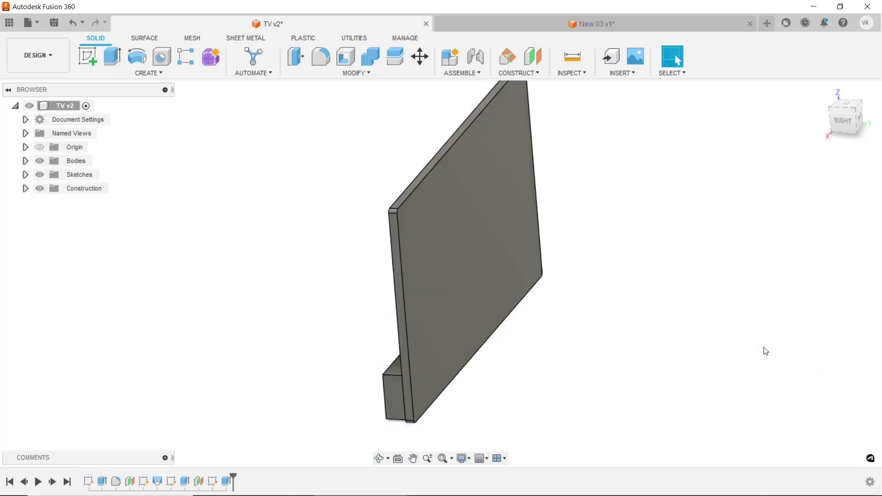
left_click(382, 456)
mouse_move(390, 414)
left_mouse_down()
mouse_move(498, 377)
mouse_move(598, 293)
left_mouse_up()
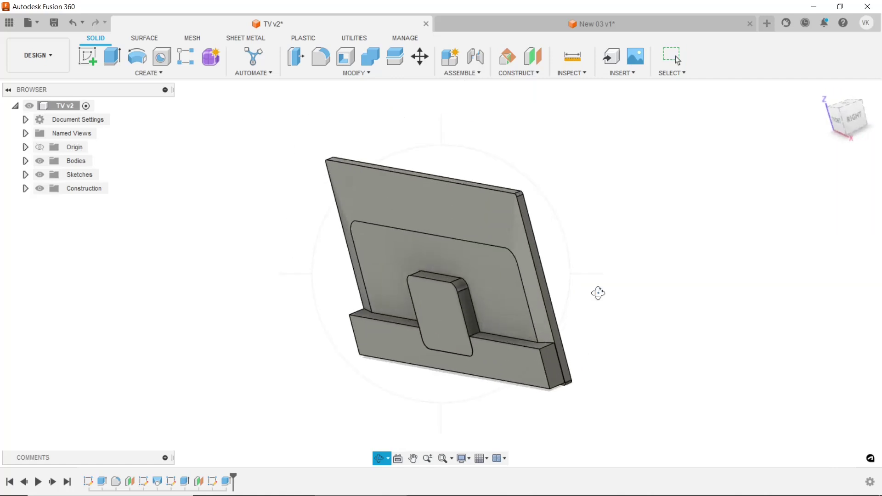
Chamfer the base block's right end edge with two distances, 58 mm and 50 mm.
key("Escape")
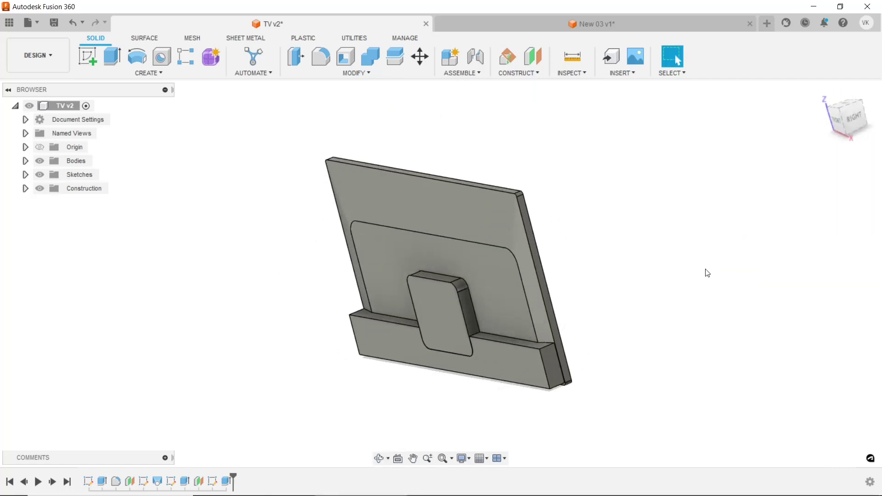
left_click(356, 73)
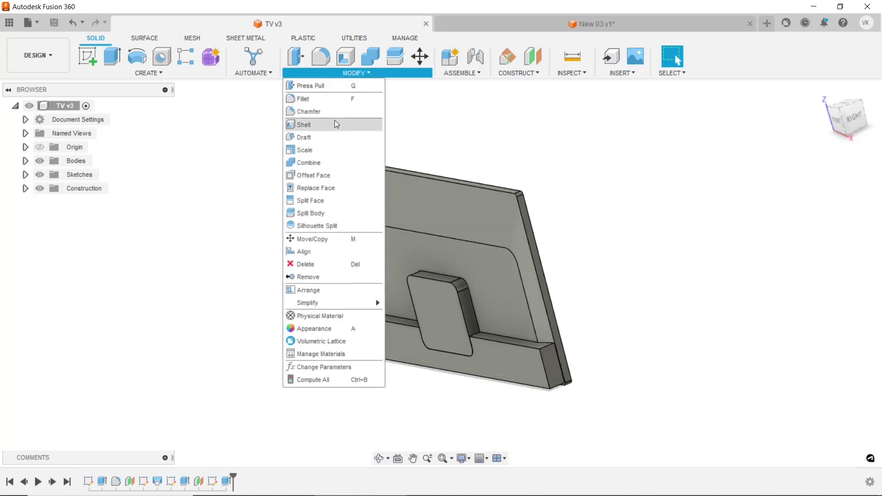
left_click(338, 110)
scroll(571, 404, "up", 4)
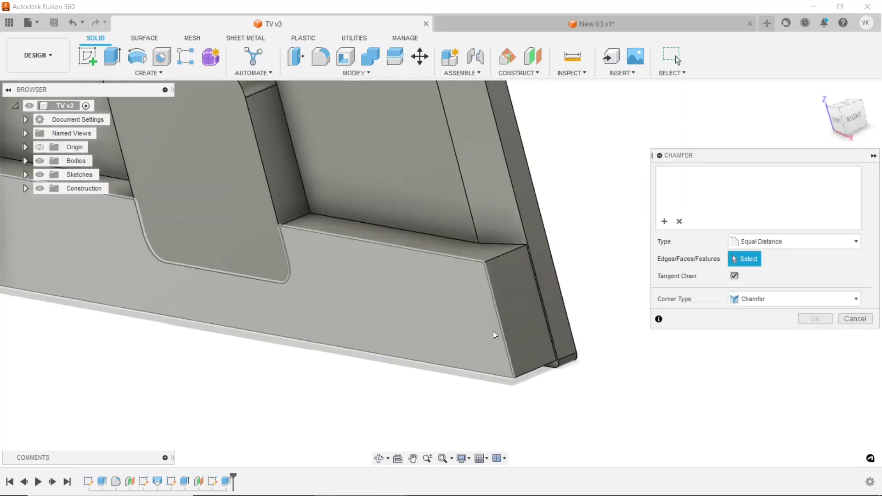
left_click(499, 329)
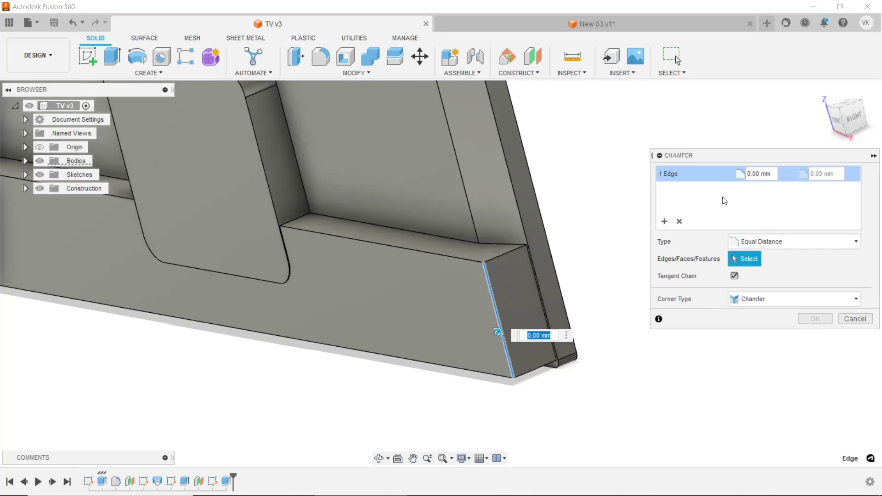
left_click(763, 242)
left_click(772, 269)
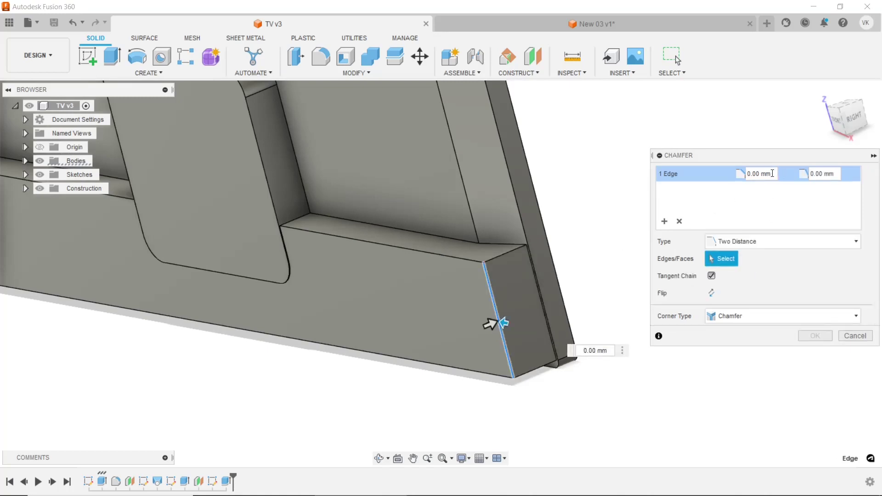
type("58")
key("Return")
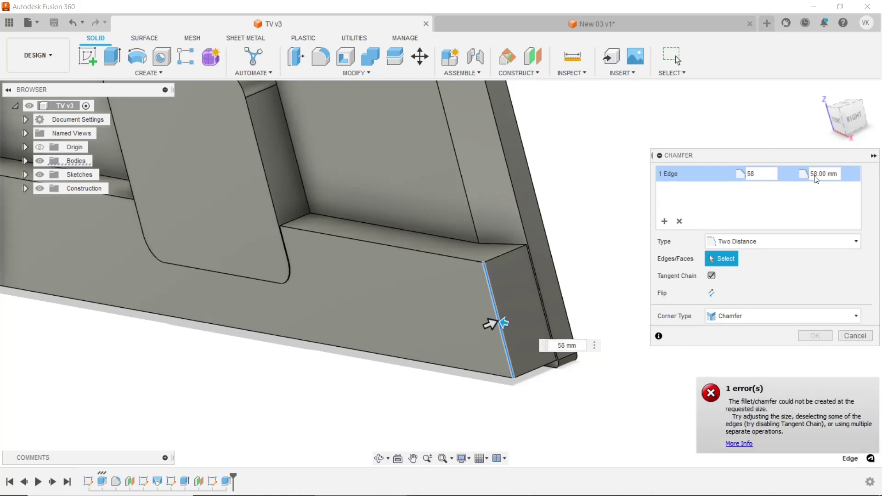
left_click(819, 174)
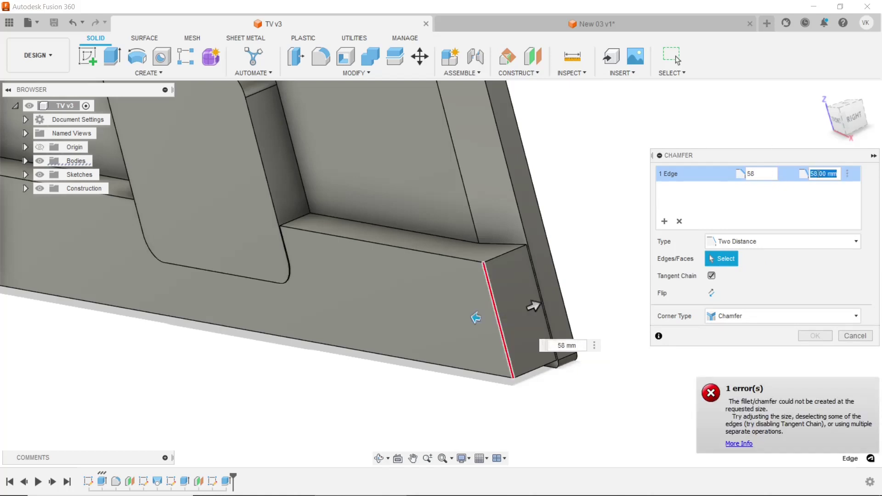
type("50")
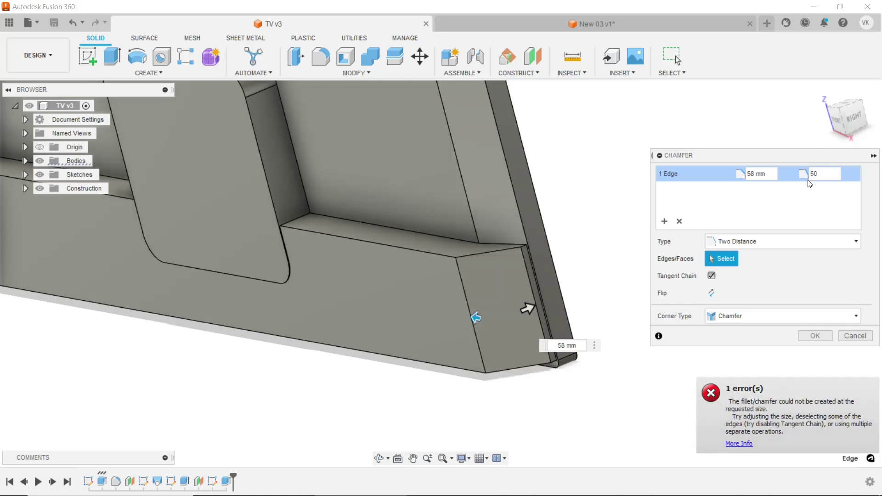
left_click(815, 336)
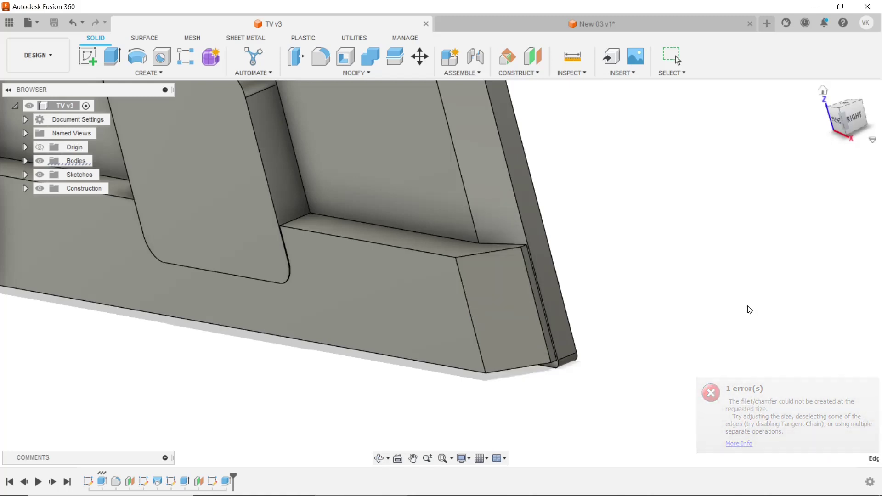
From the back of the TV, chamfer the block's left end edge 58 mm by 50 mm.
scroll(749, 308, "down", 5)
scroll(750, 301, "down", 3)
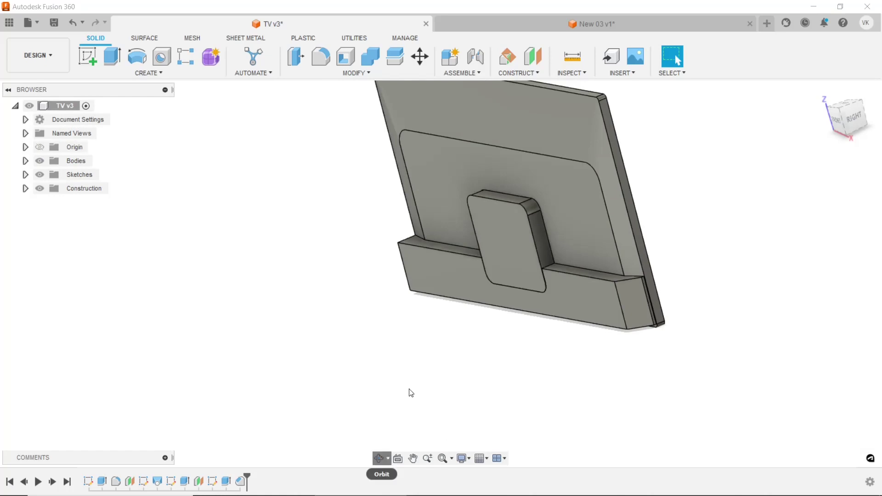
key("F4")
mouse_move(492, 305)
left_mouse_down()
mouse_move(468, 319)
mouse_move(498, 297)
mouse_move(553, 303)
mouse_move(520, 325)
mouse_move(280, 207)
left_mouse_up()
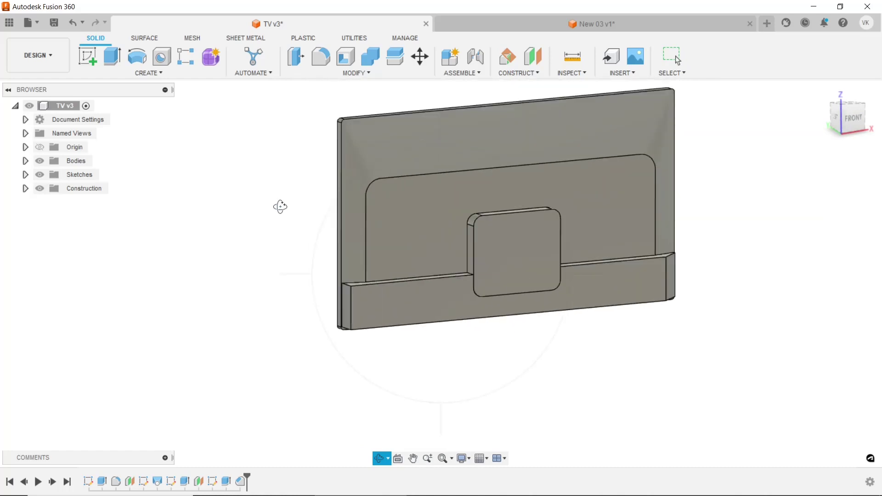
right_click(280, 207)
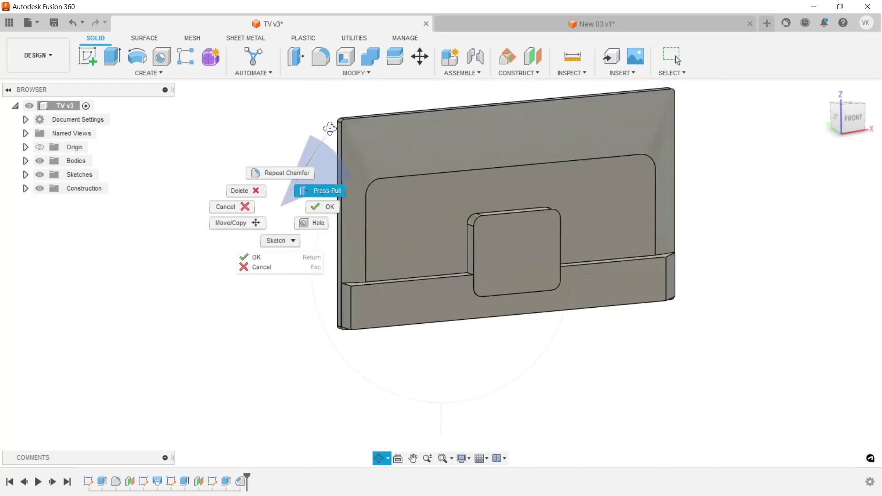
left_click(319, 208)
left_click(356, 73)
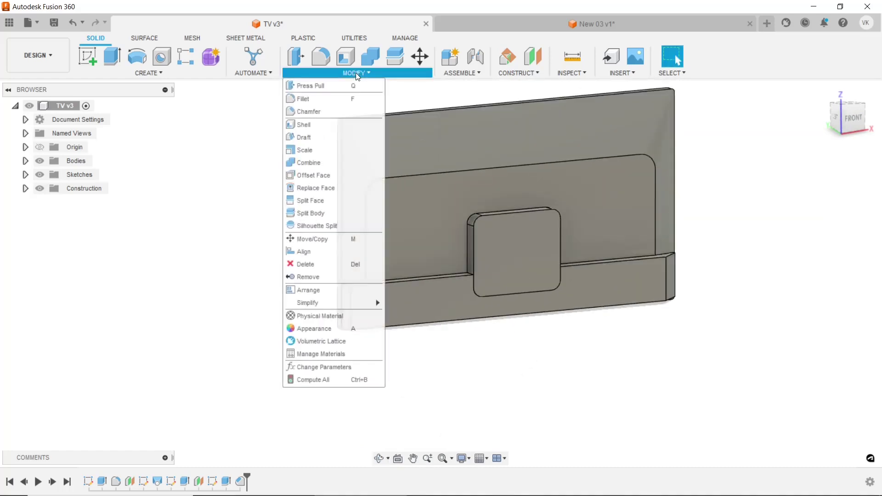
left_click(338, 112)
left_click(352, 307)
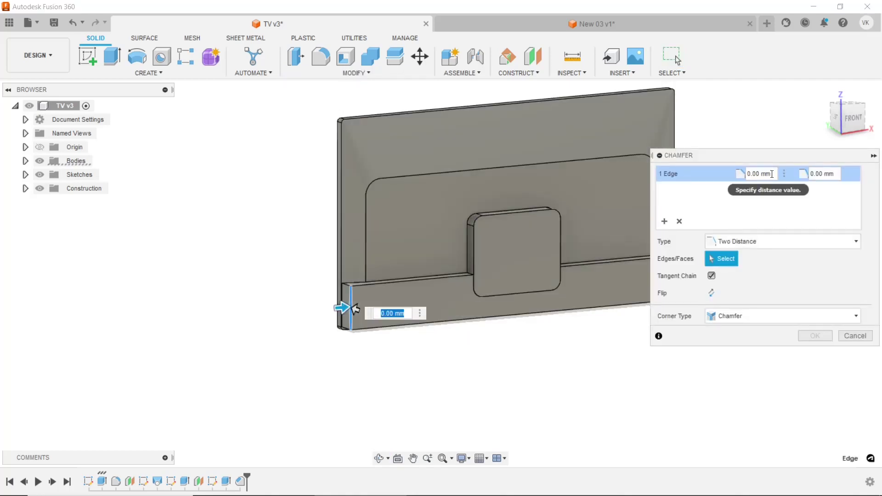
left_click(759, 174)
type("58")
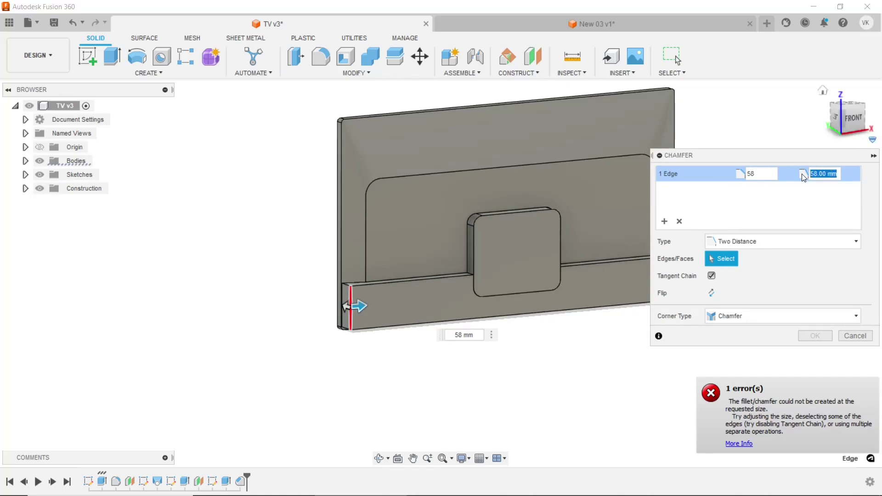
type("0")
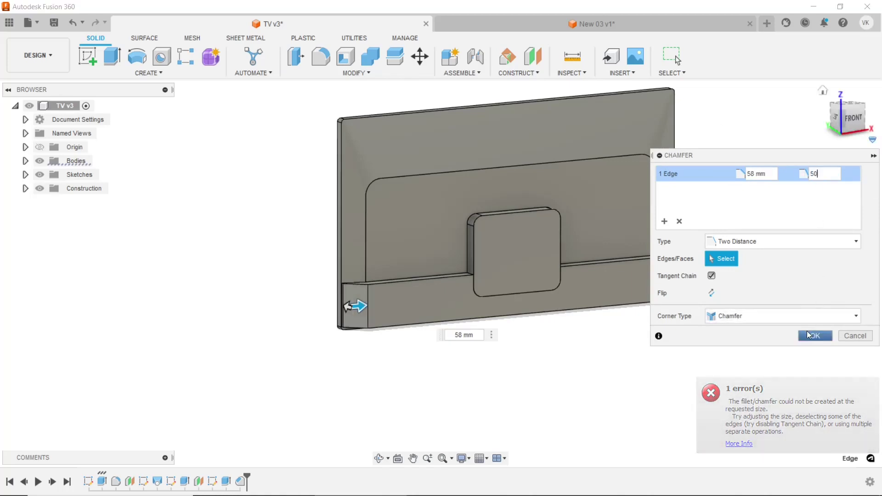
left_click(807, 335)
Fillet the base block's left and right end edges at 150 mm.
left_click(321, 57)
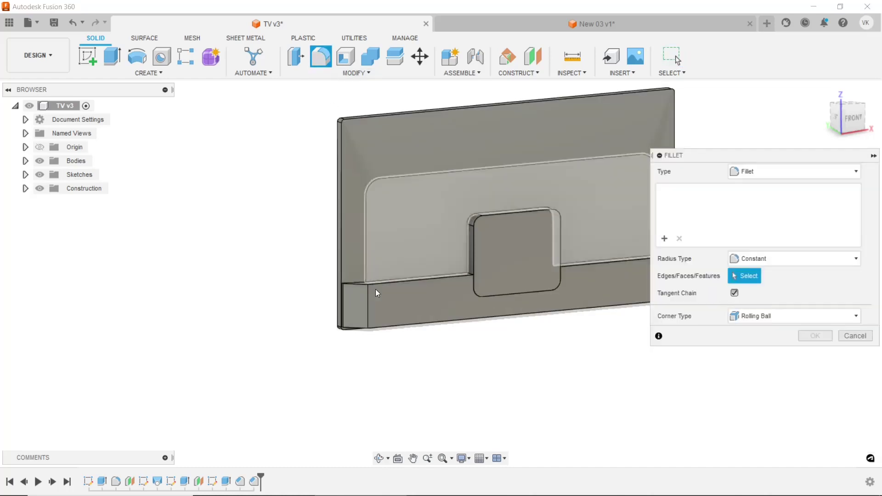
scroll(371, 308, "up", 2)
scroll(372, 307, "down", 1)
left_click(368, 304)
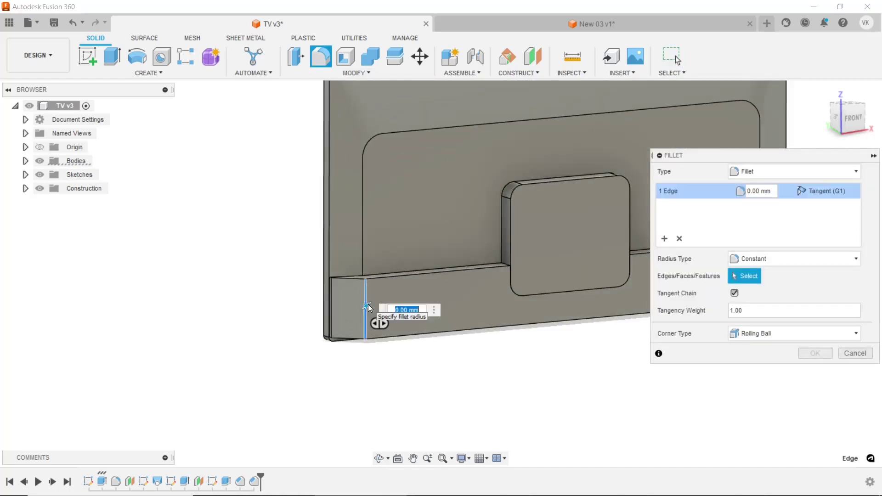
scroll(368, 304, "down", 2)
left_click(621, 280)
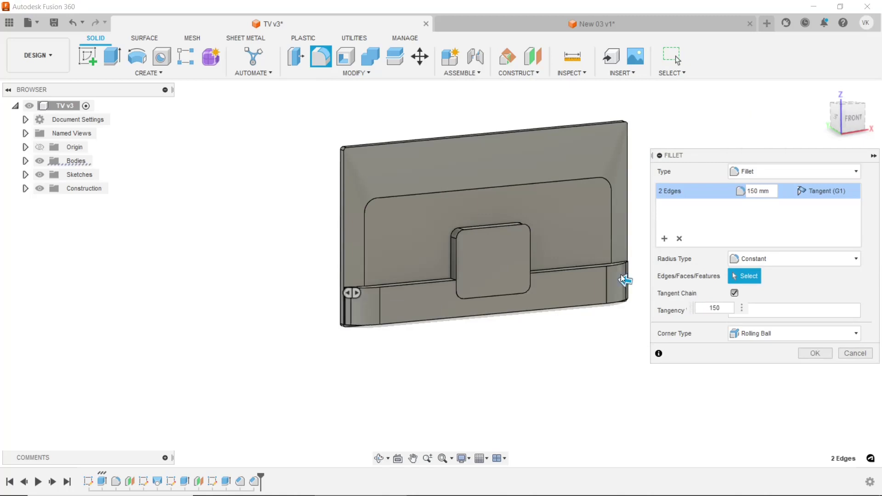
left_click(809, 353)
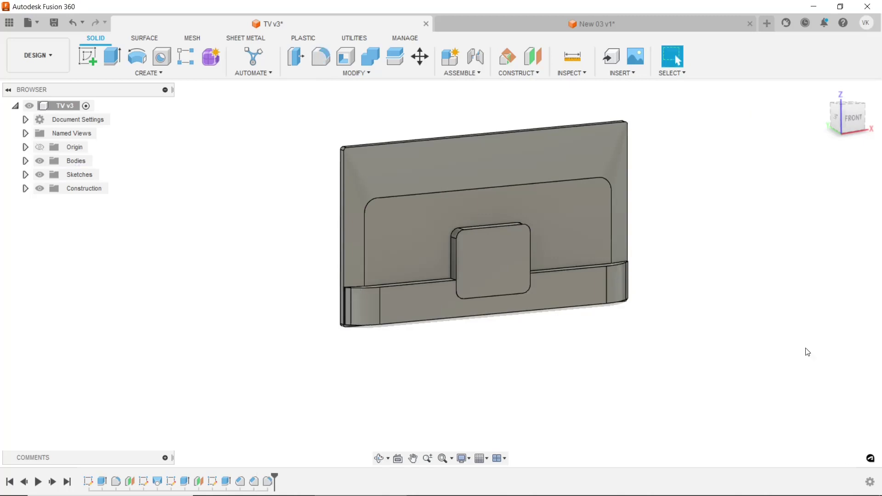
Edit the fillet feature to raise its radius to 200 mm.
left_click(376, 460)
mouse_move(490, 282)
left_mouse_down()
mouse_move(423, 266)
mouse_move(402, 311)
mouse_move(689, 272)
left_mouse_up()
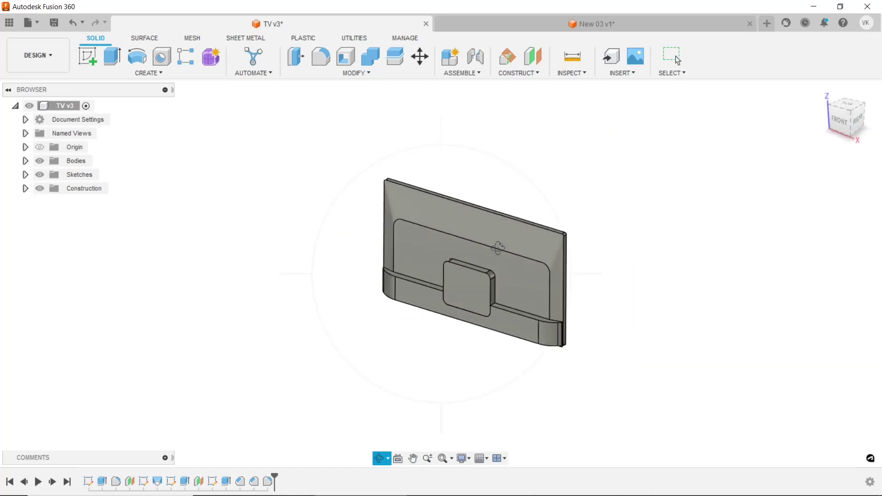
right_click(688, 270)
left_click(718, 270)
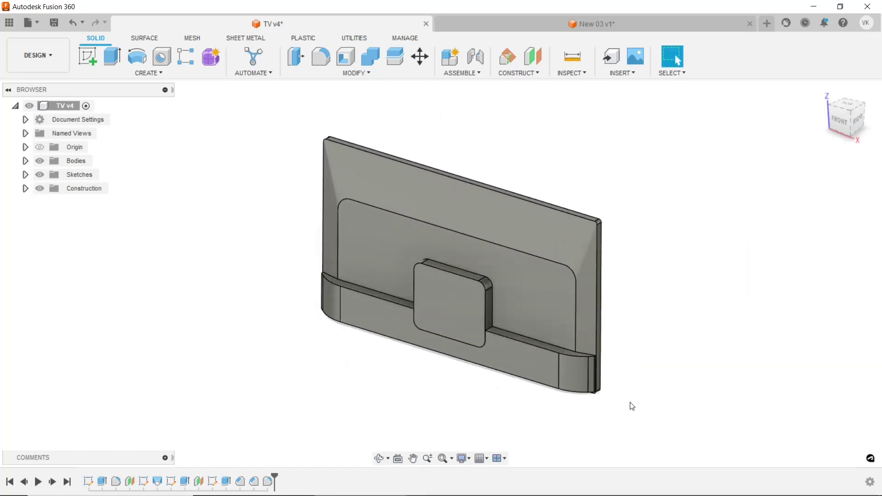
right_click(270, 481)
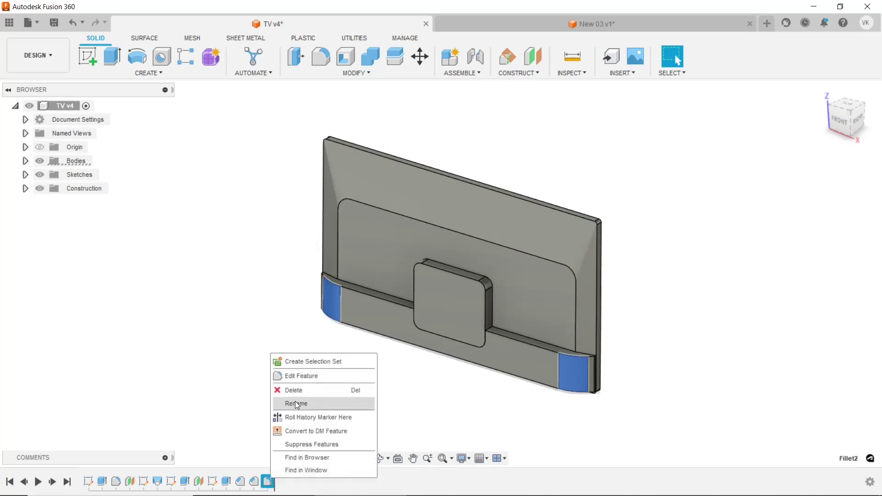
left_click(299, 375)
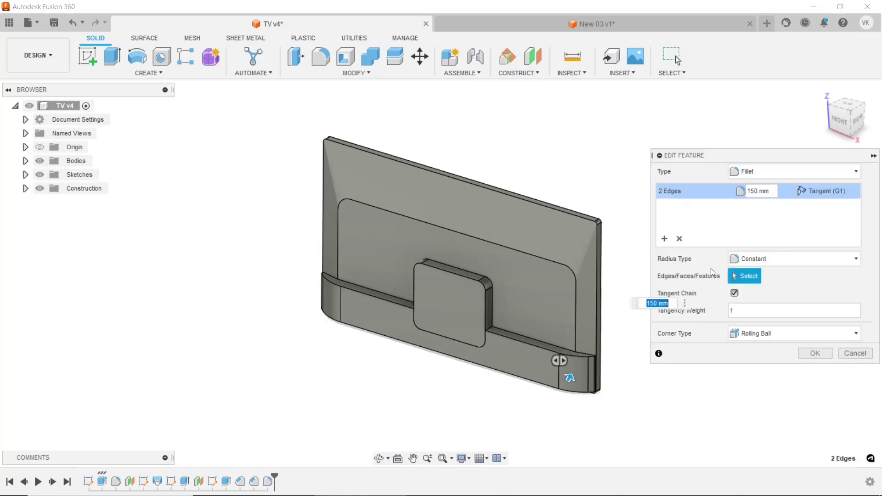
type("200")
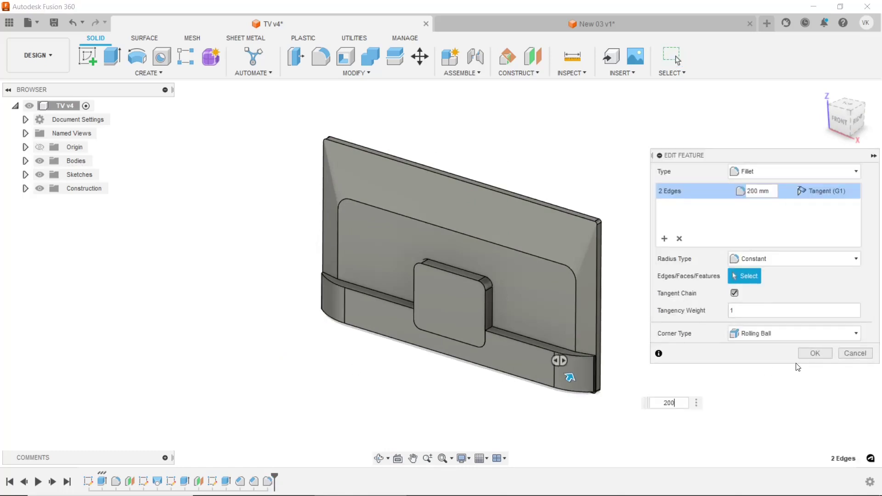
left_click(802, 357)
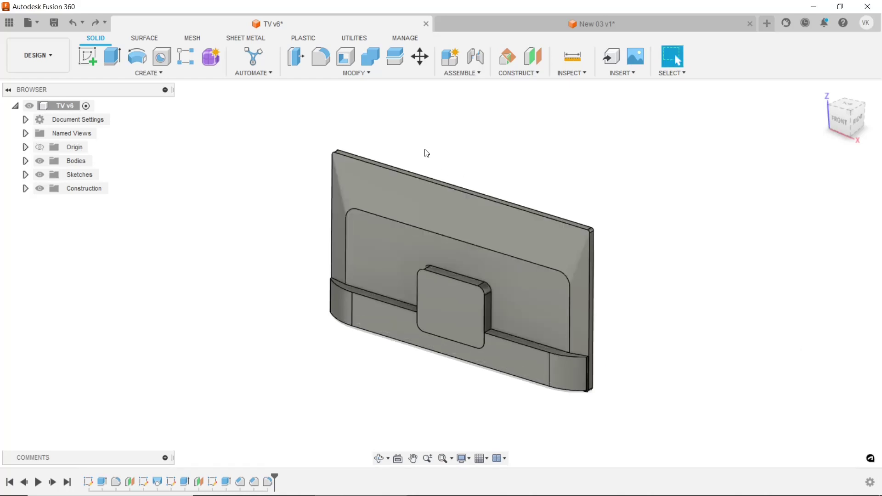
Add two 10 mm fillets to the ledge edges on either side of the mounting block.
left_click(321, 57)
left_click(554, 345)
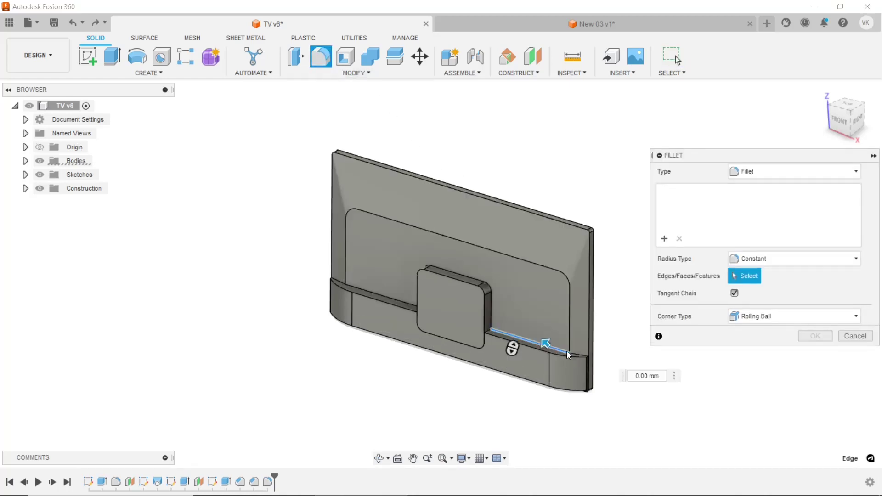
left_click(572, 354)
type("10")
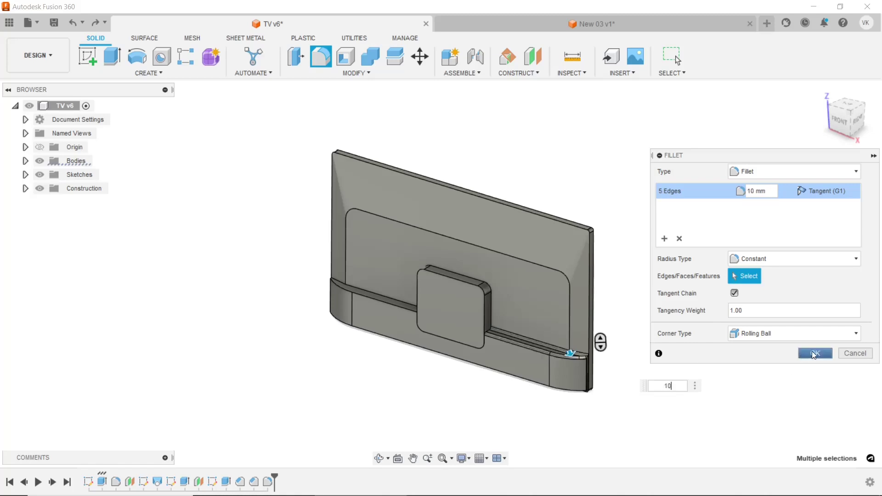
key("Return")
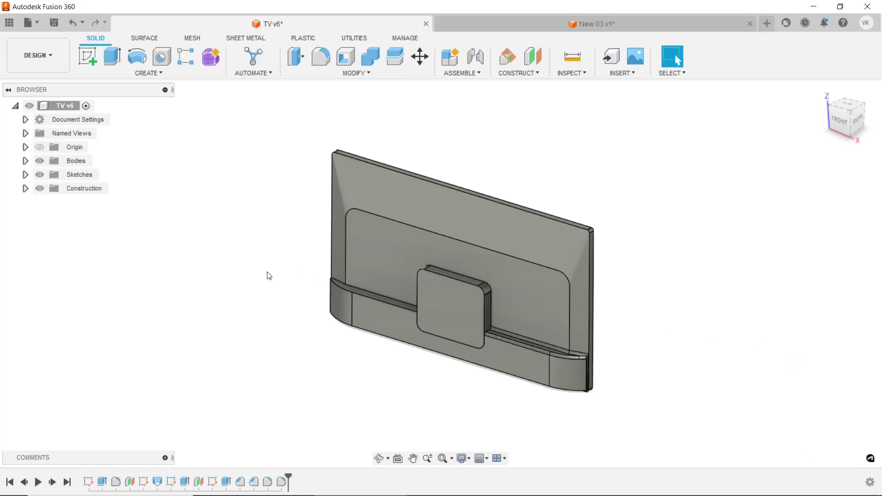
left_click(321, 62)
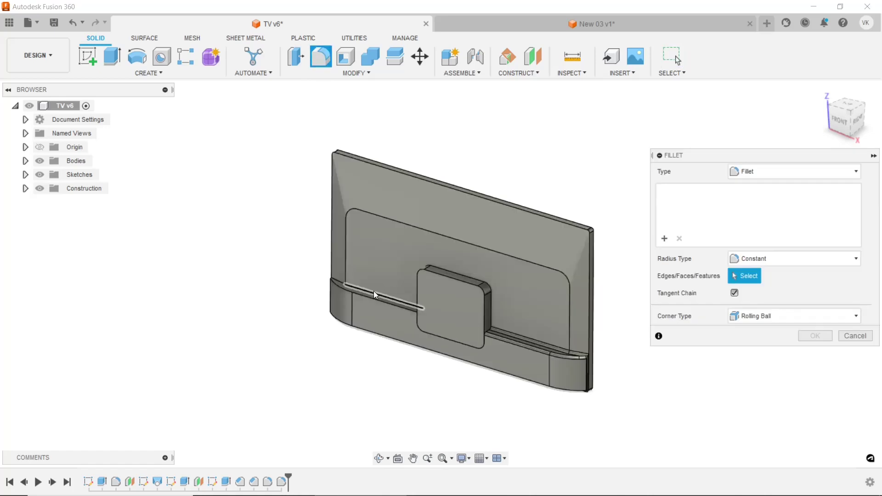
left_click(348, 289)
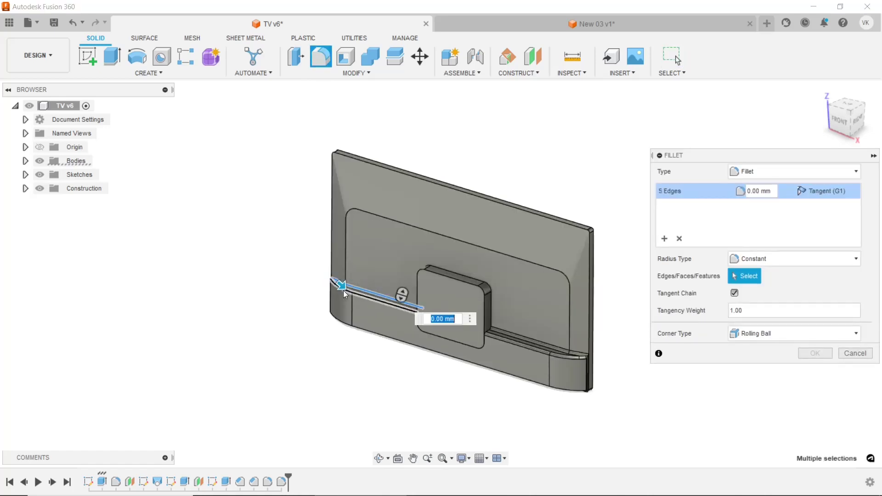
type("10")
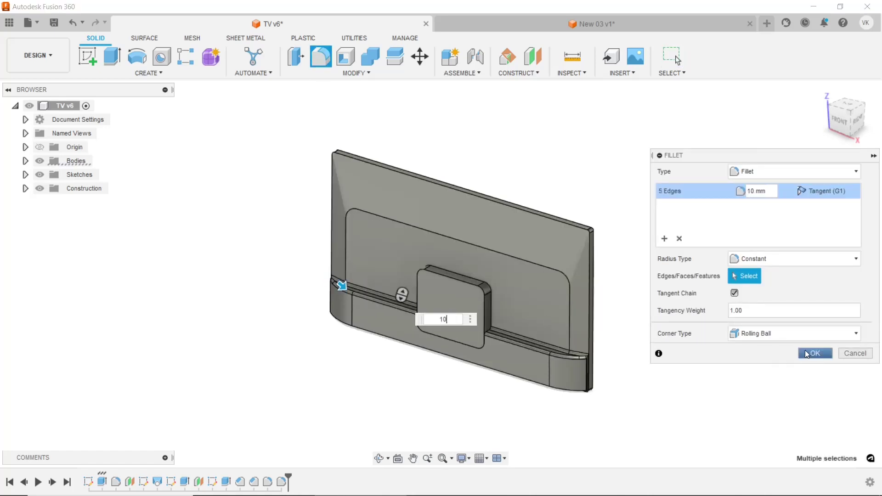
left_click(810, 353)
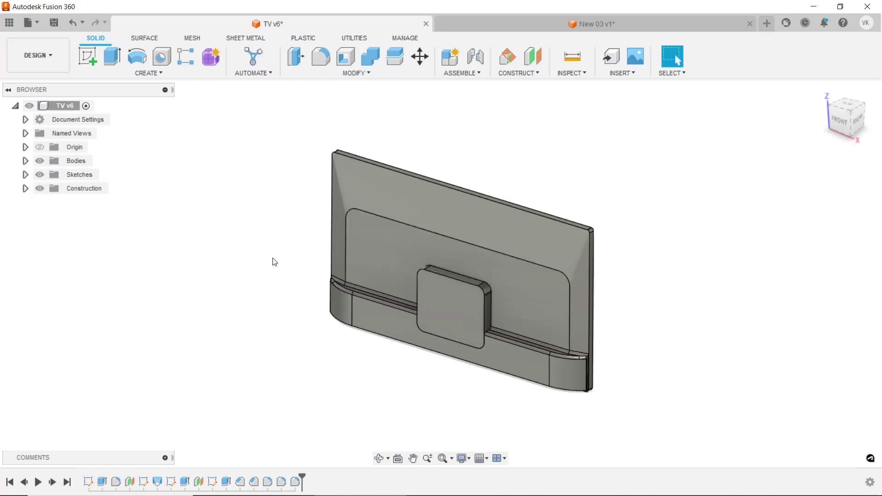
Chamfer the mounting boss's top, corner and side edges by 30 mm.
left_click(357, 73)
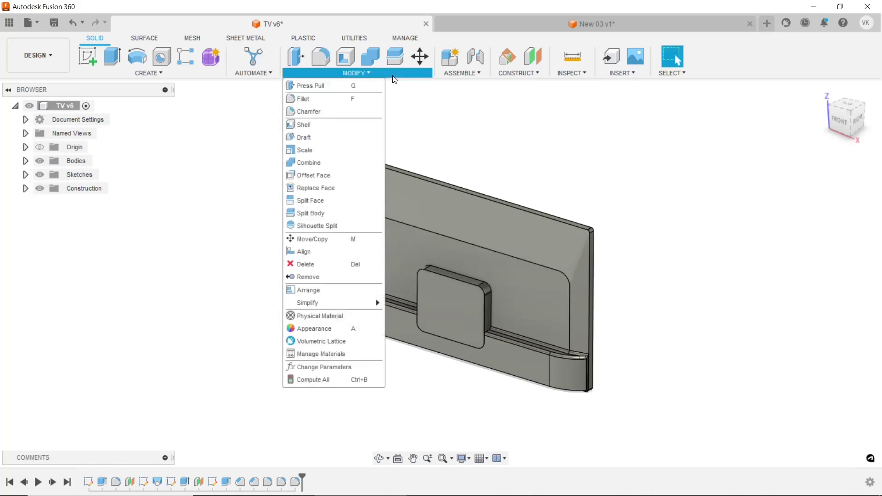
left_click(303, 112)
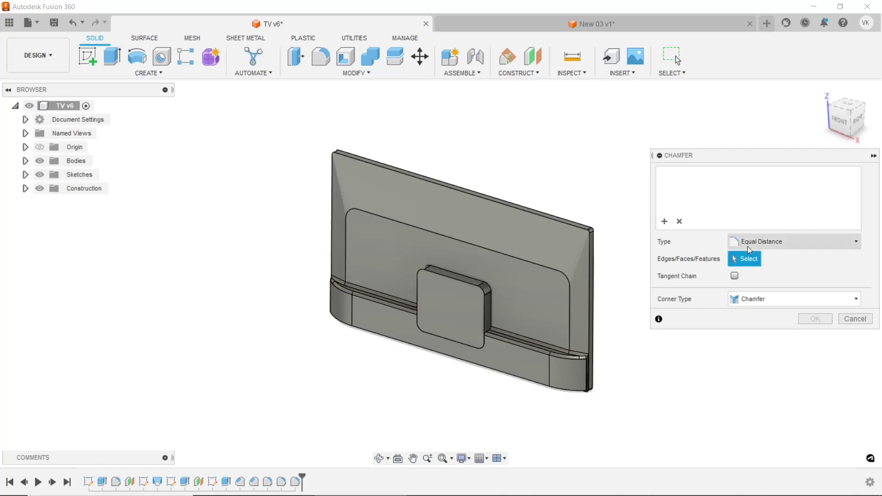
scroll(482, 327, "up", 3)
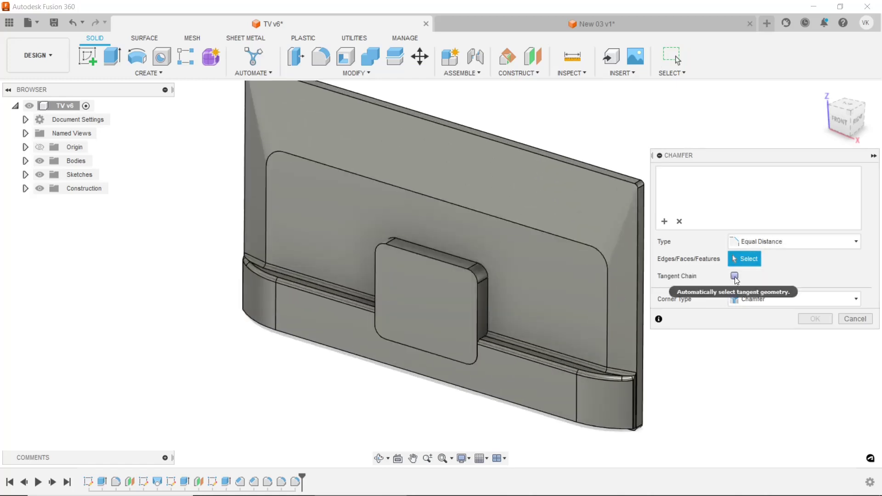
left_click(459, 267)
left_click(476, 292)
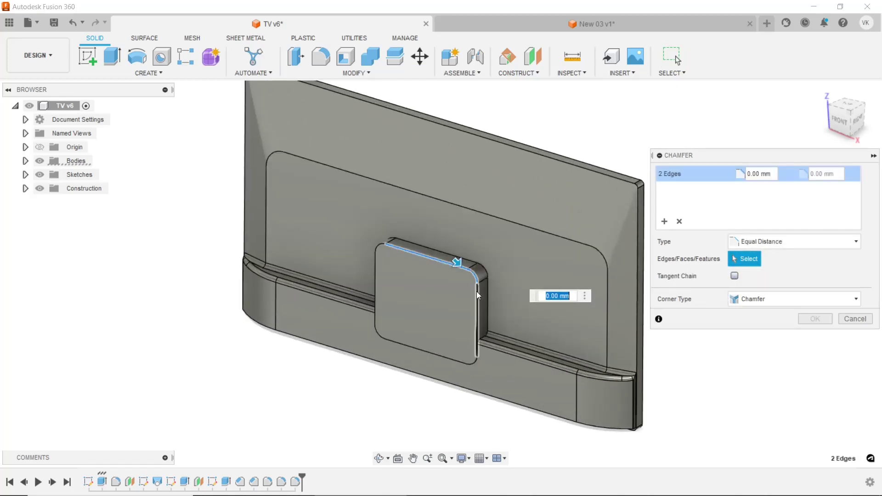
left_click(382, 247)
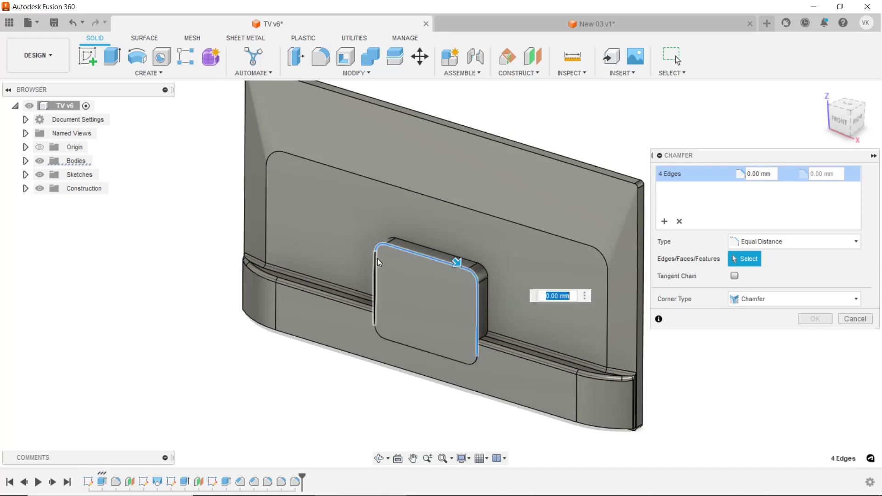
left_click(377, 258)
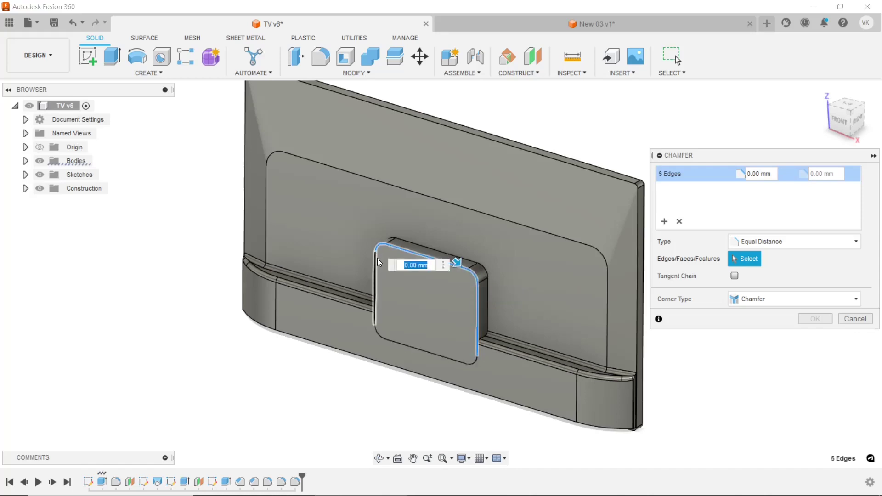
type("30")
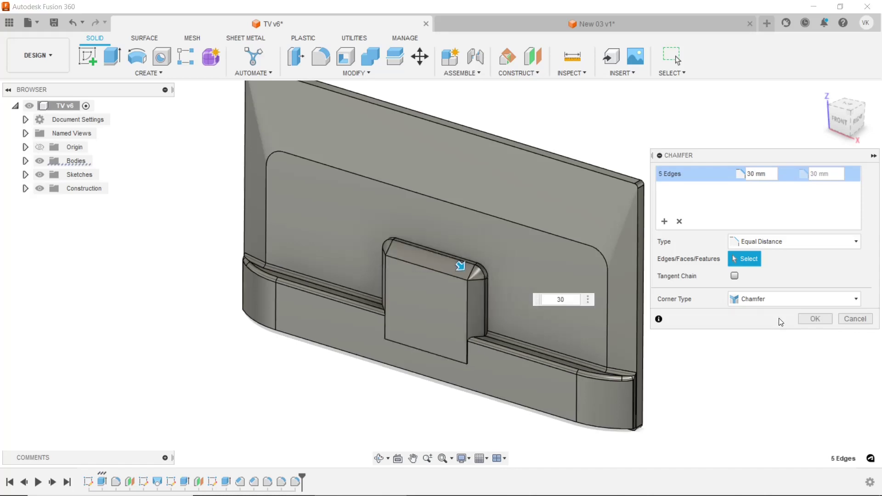
left_click(804, 316)
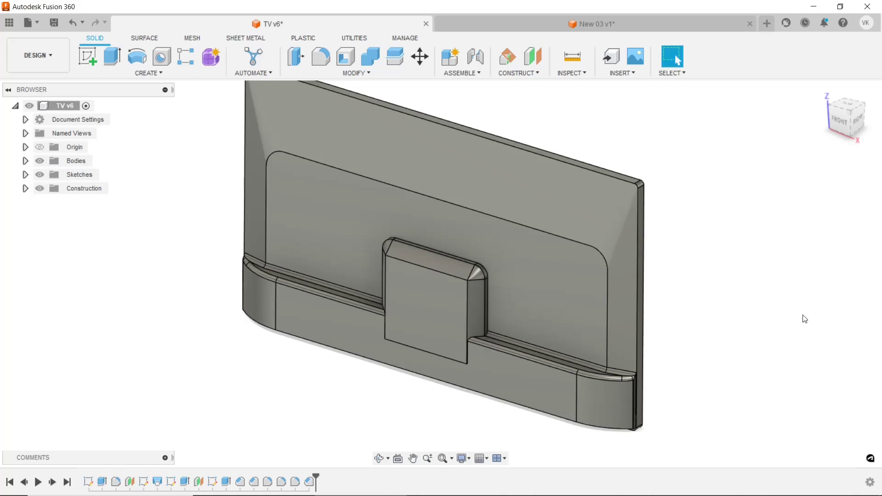
Orbit underneath and start a sketch on the base block's bottom face.
scroll(437, 305, "down", 3)
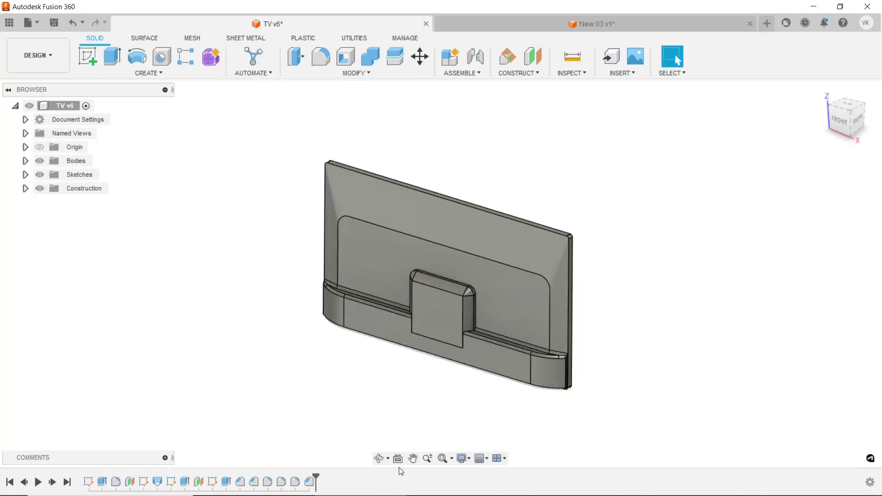
left_click(379, 459)
left_click_drag(430, 349, 413, 288)
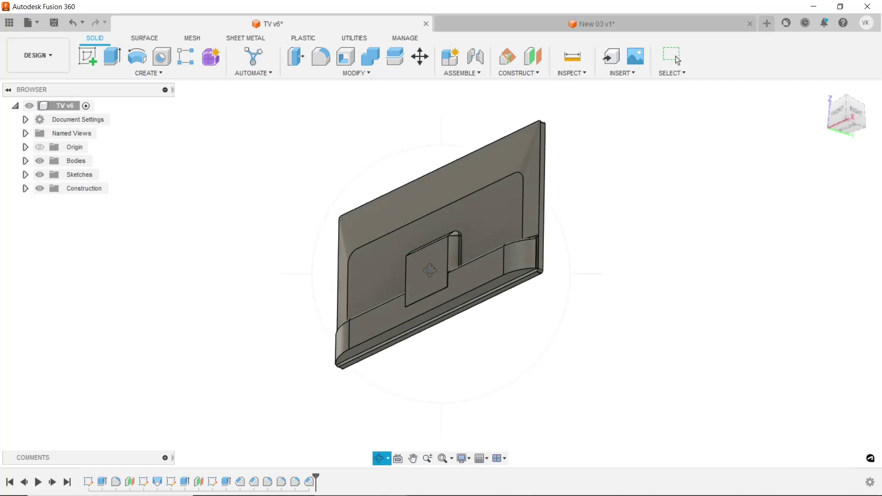
scroll(430, 271, "up", 2)
right_click(664, 268)
left_click(696, 273)
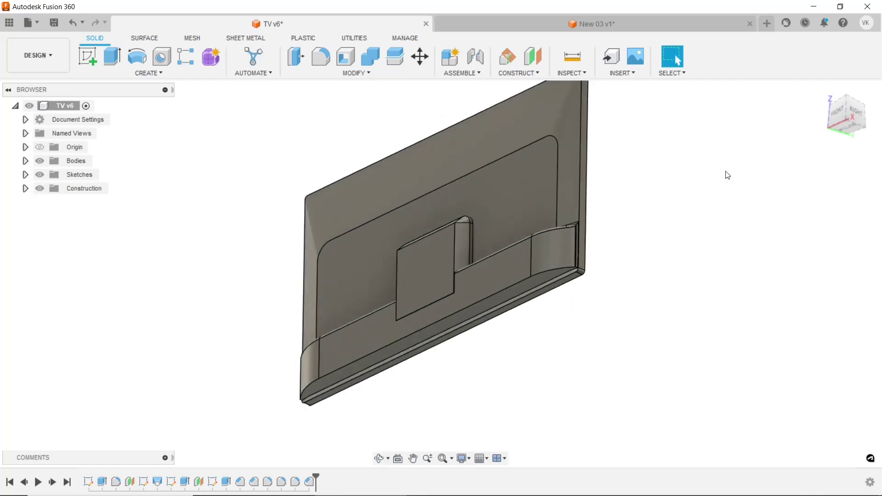
scroll(541, 299, "up", 2)
scroll(528, 279, "up", 2)
left_click(528, 280)
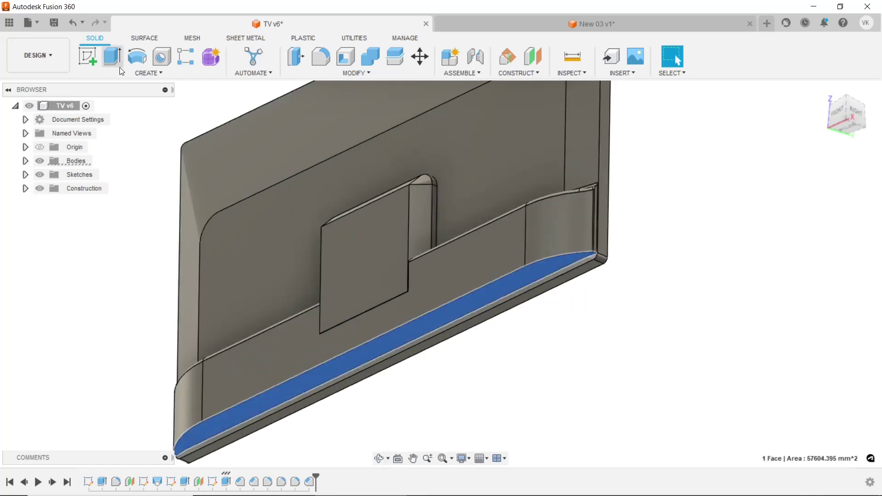
left_click(91, 56)
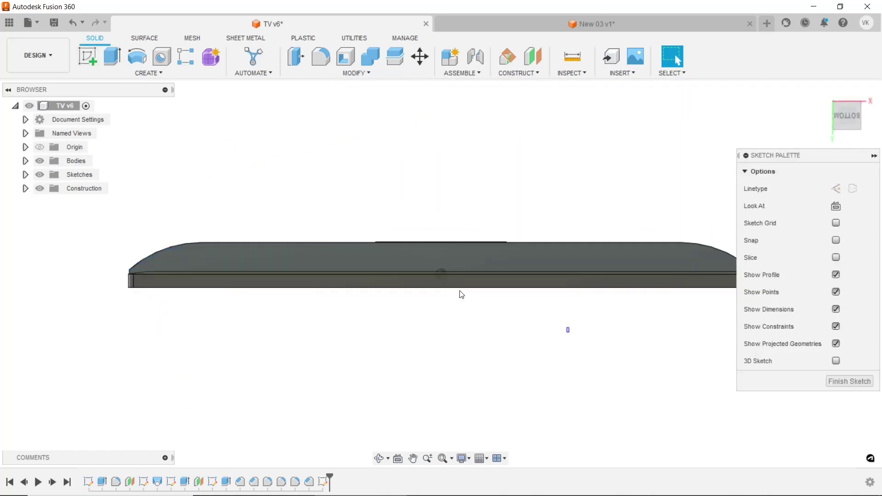
Draw a small slot rectangle on the bottom face at the panel edge.
scroll(694, 262, "up", 1)
scroll(698, 268, "up", 2)
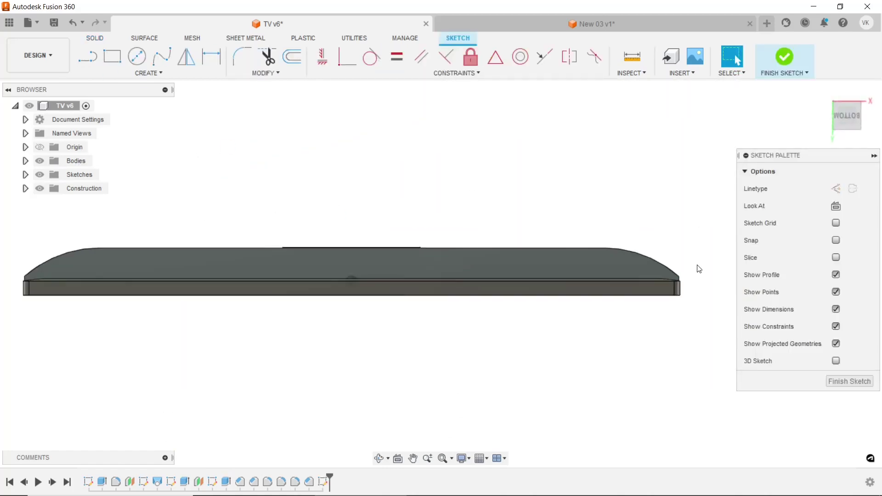
scroll(712, 272, "up", 2)
scroll(712, 272, "up", 1)
left_click(121, 62)
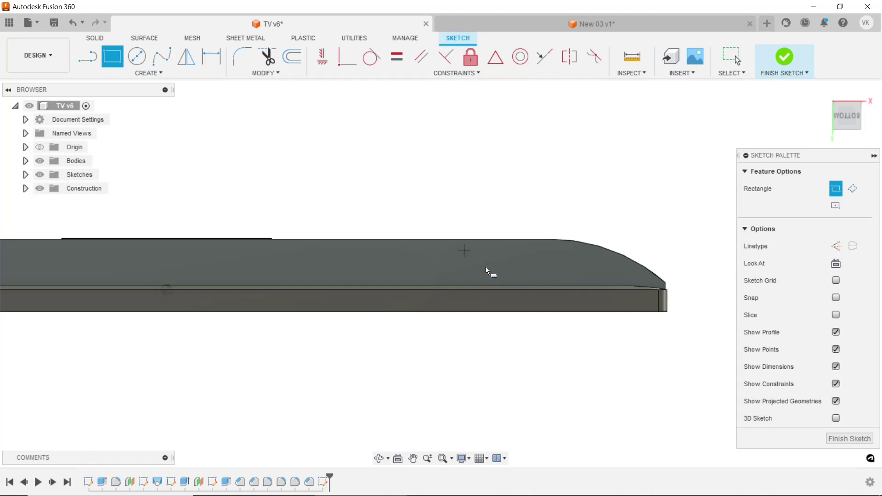
left_click(487, 294)
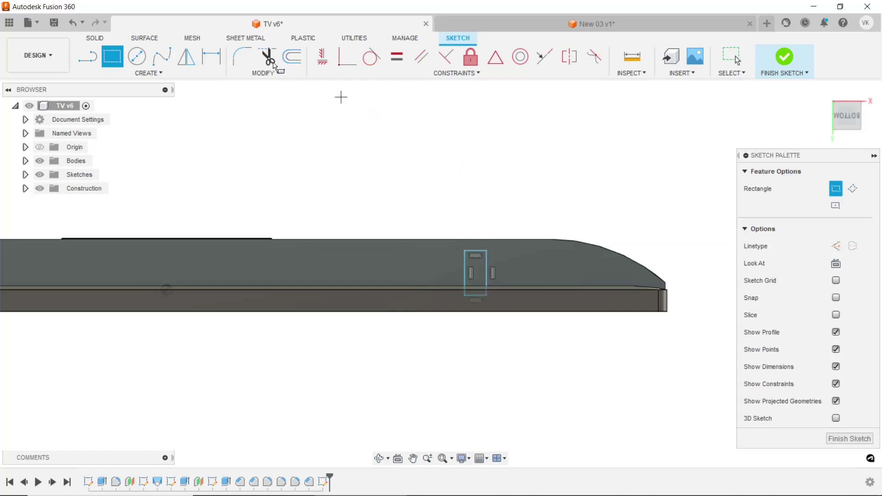
Dimension the rectangle's side at 45 mm and its width at 20 mm.
left_click(204, 58)
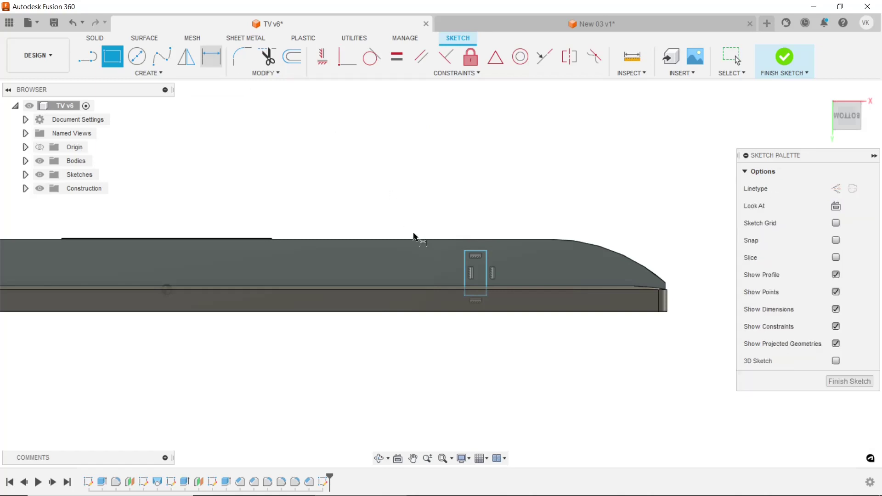
left_click(453, 266)
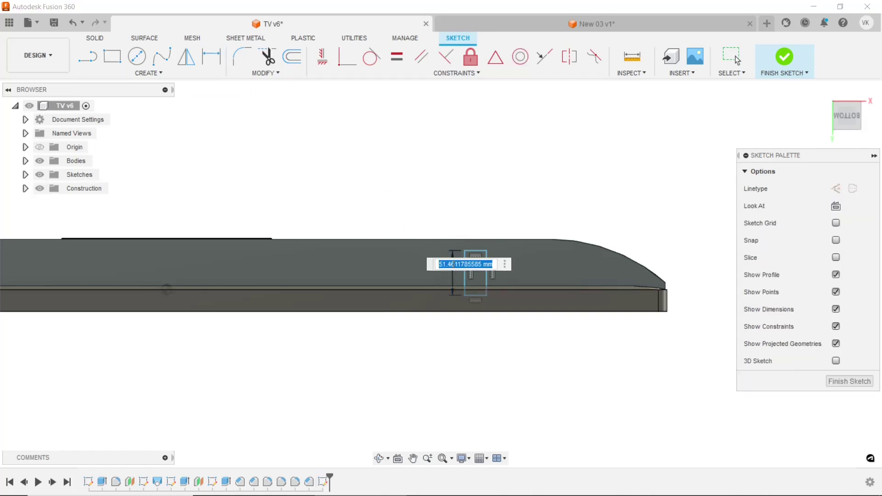
type("45")
key("Return")
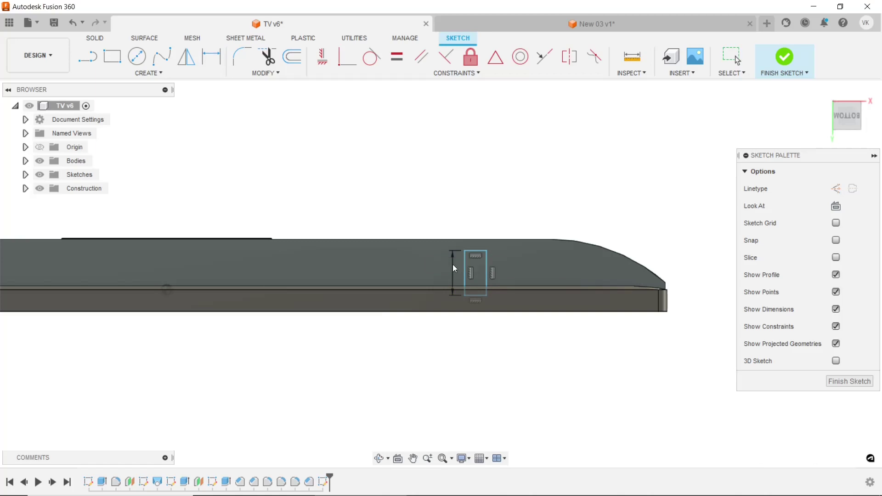
left_click(475, 254)
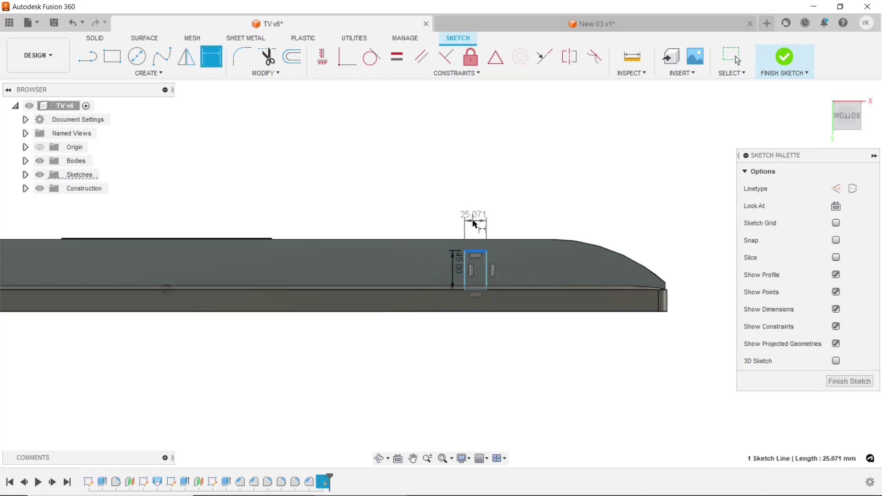
left_click(473, 220)
type("20")
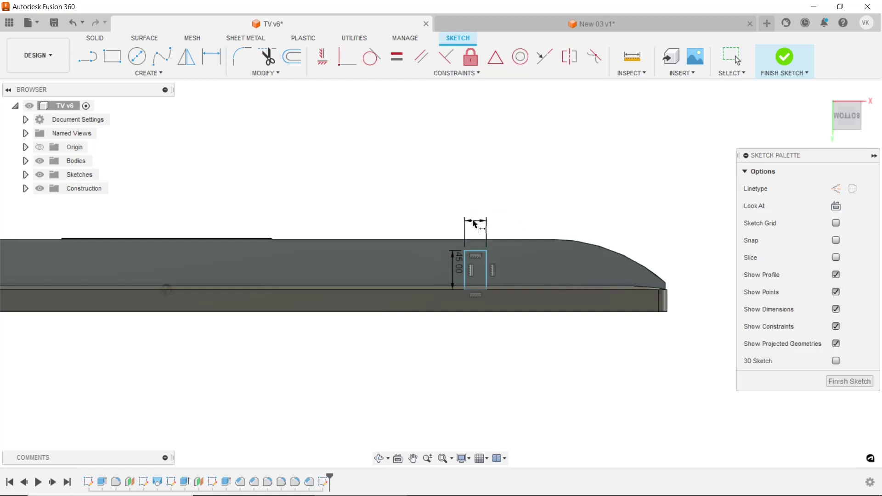
key("Return")
Change the rectangle's height dimension from 45 to 50 mm.
right_click(535, 194)
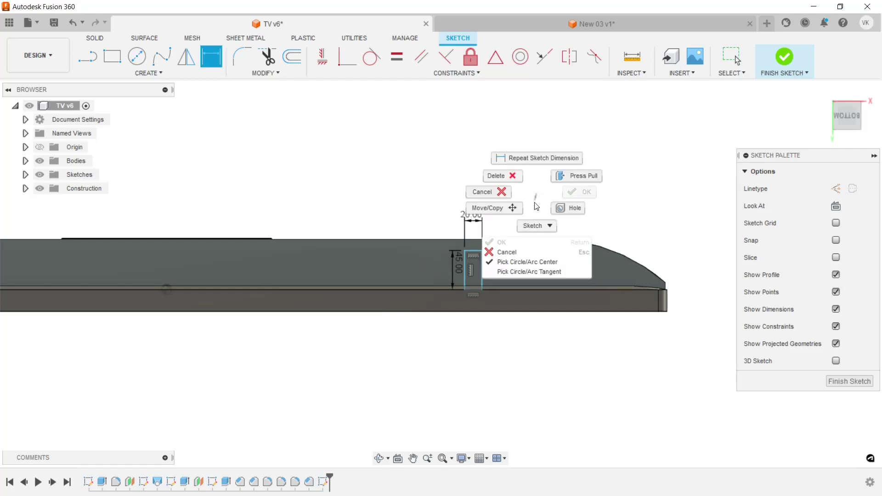
key("Escape")
double_click(457, 265)
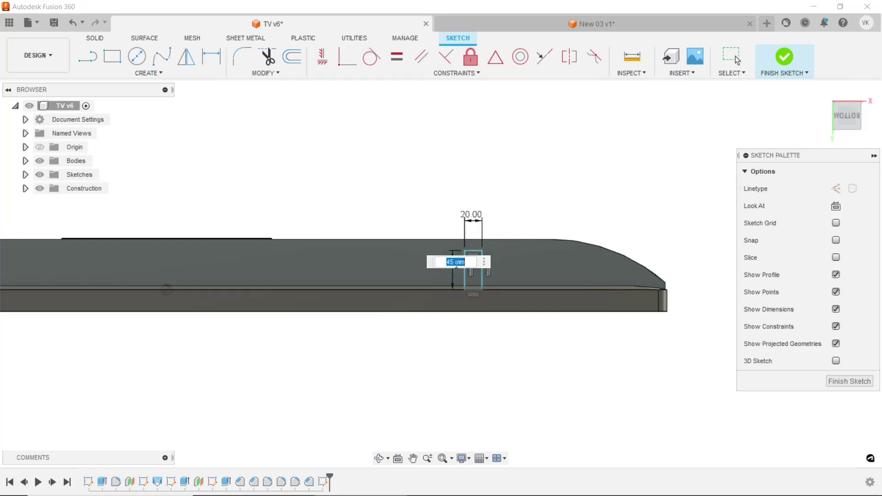
key("Return")
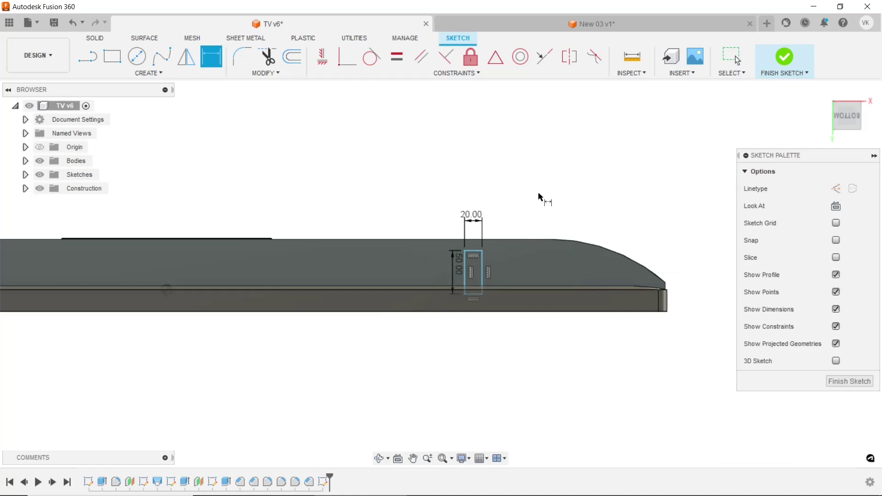
scroll(530, 209, "down", 2)
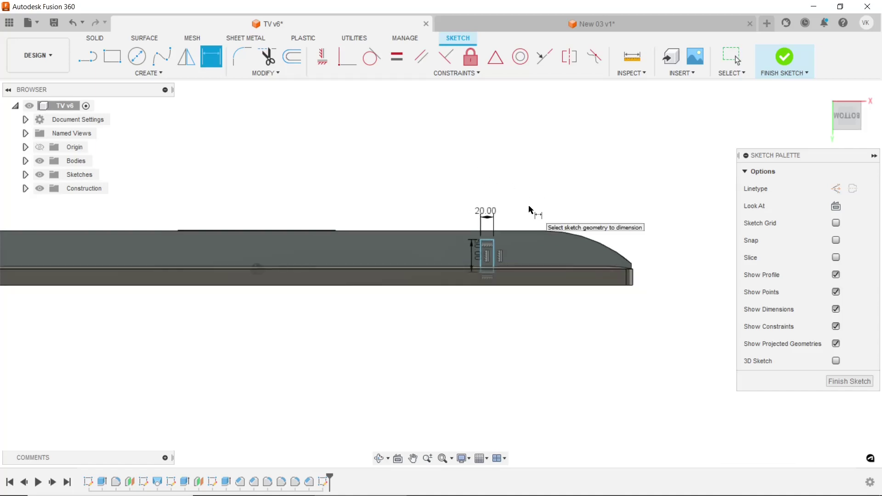
scroll(529, 208, "down", 3)
Draw a vertical construction line through the panel's centre.
key("l")
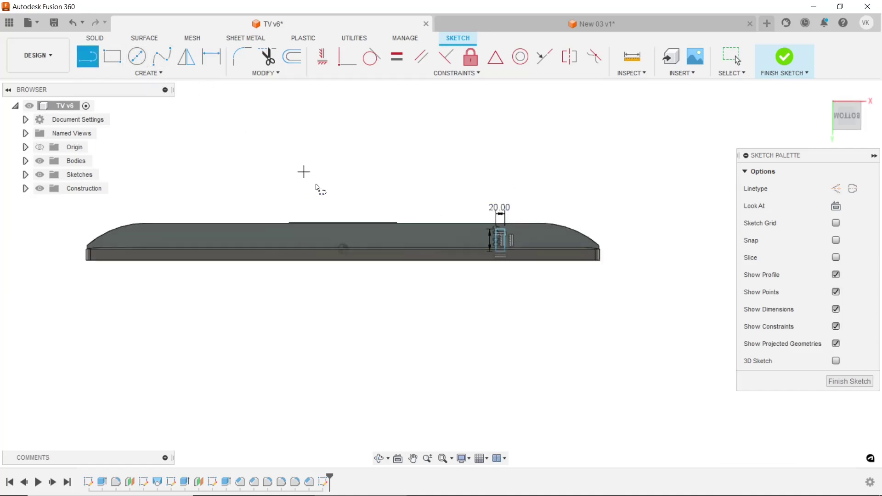
left_click(343, 249)
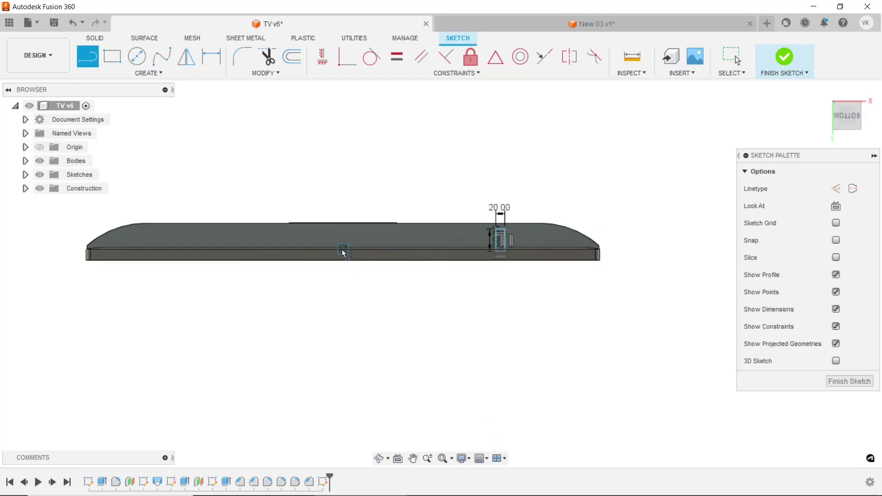
left_click(344, 192)
key("Escape")
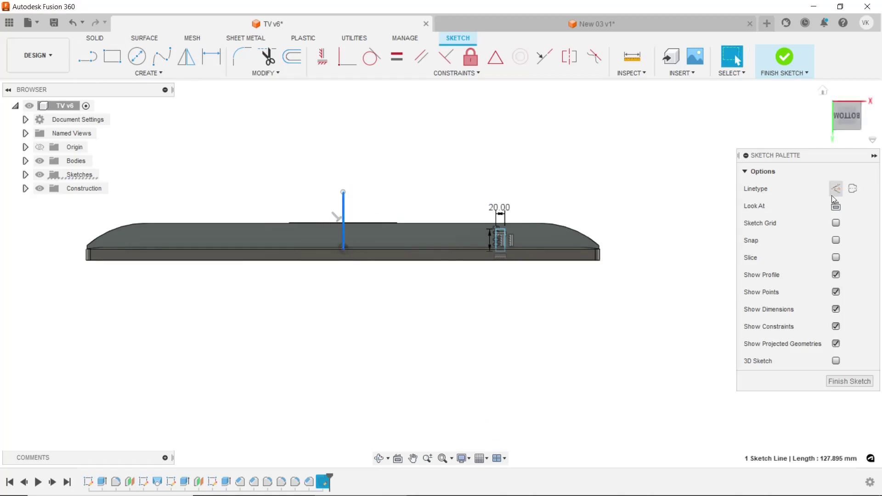
left_click(837, 188)
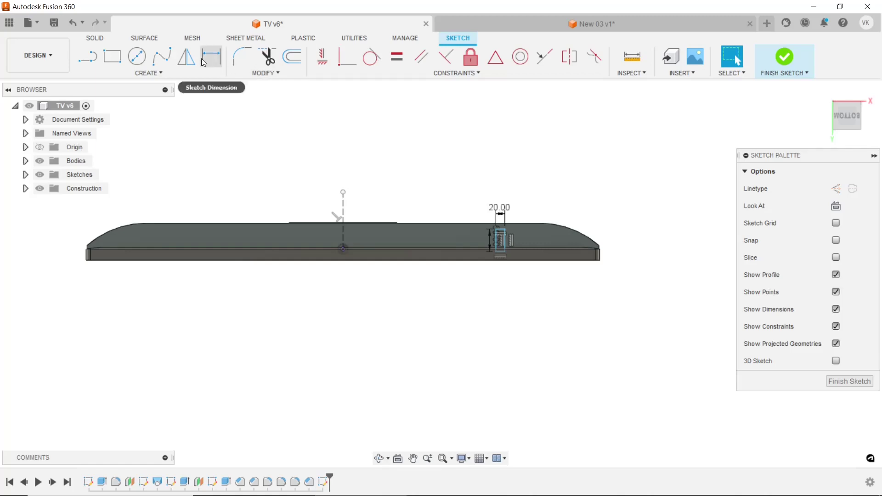
Mirror the slot rectangle across the centre construction line to the left side.
left_click(187, 57)
left_click_drag(479, 209, 518, 277)
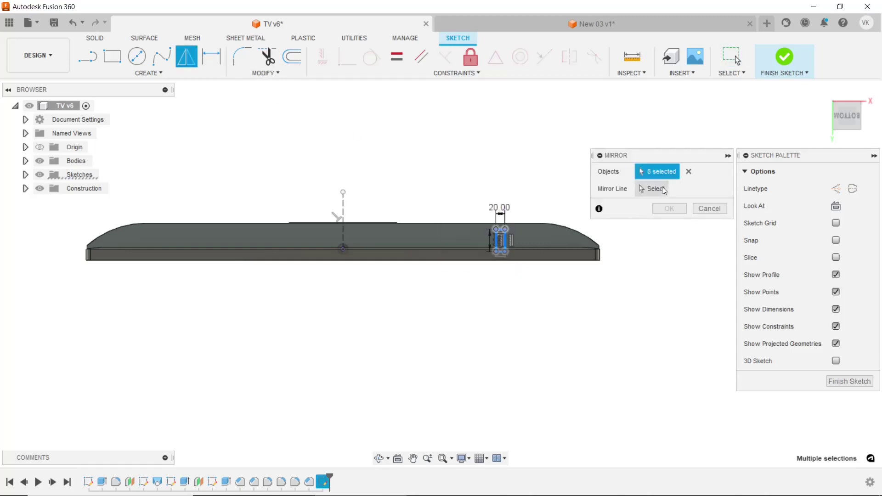
left_click(664, 186)
left_click(343, 212)
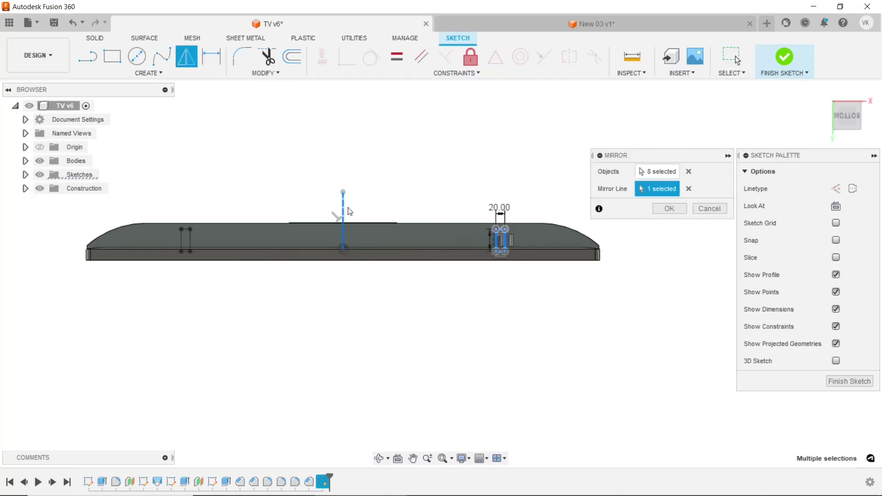
left_click(670, 208)
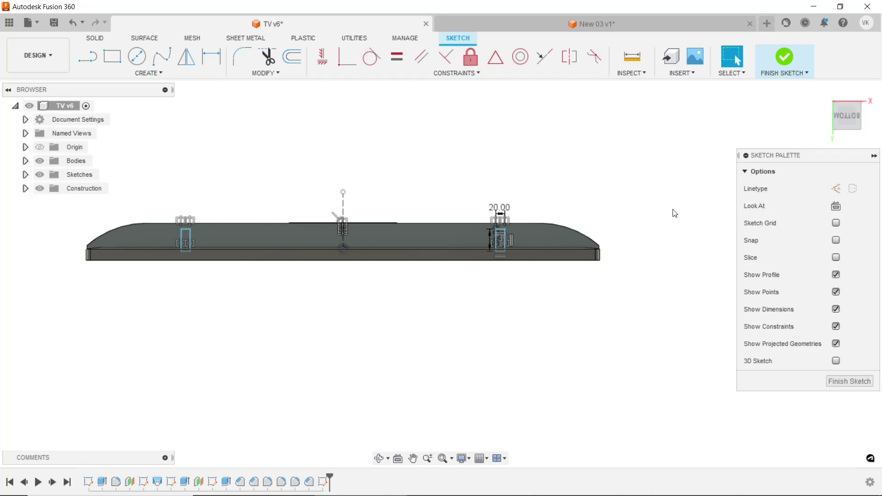
left_click(95, 38)
Select the four slot profiles on both sides for a 15 mm extrusion.
left_click(112, 55)
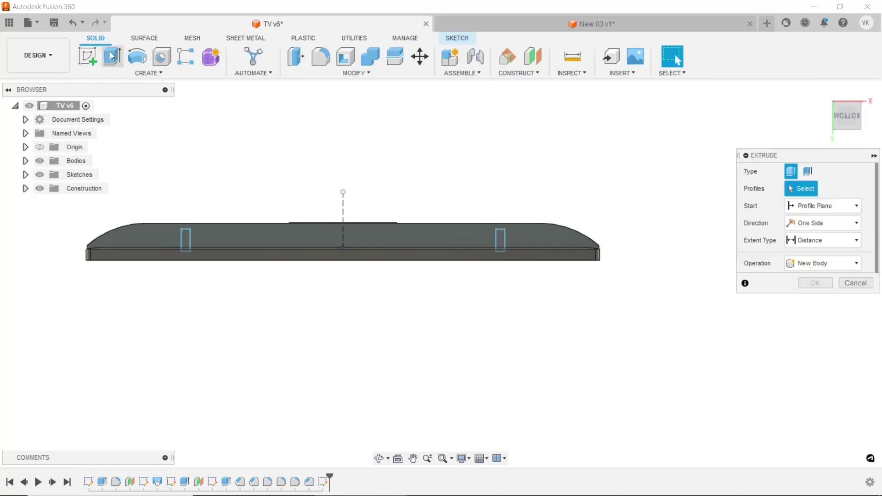
left_click(503, 235)
scroll(503, 229, "up", 3)
scroll(503, 223, "up", 3)
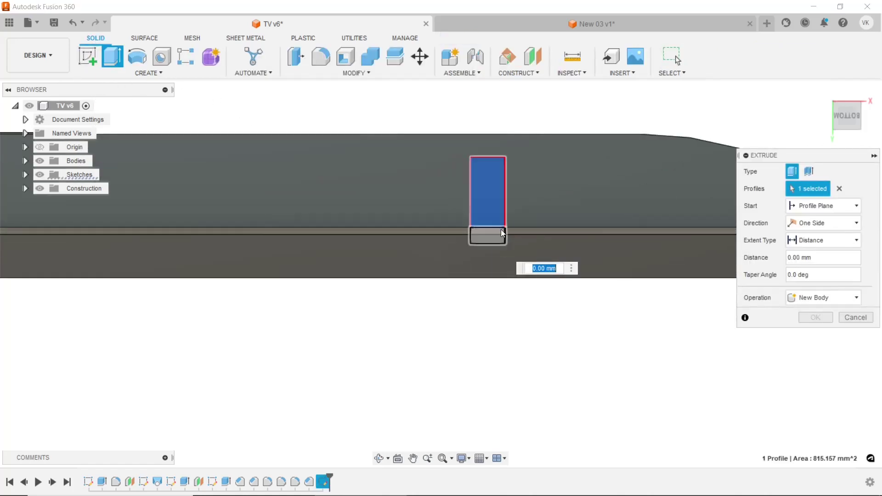
left_click(503, 234)
scroll(511, 216, "down", 3)
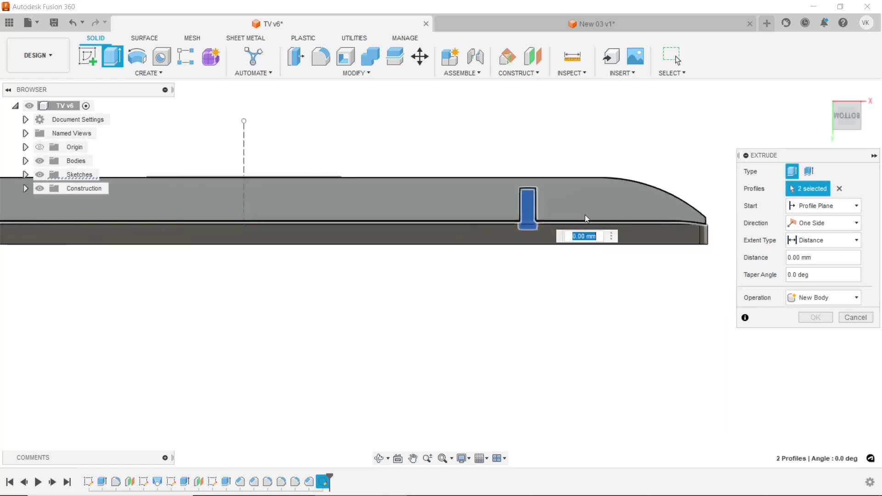
scroll(533, 217, "down", 3)
scroll(160, 194, "up", 3)
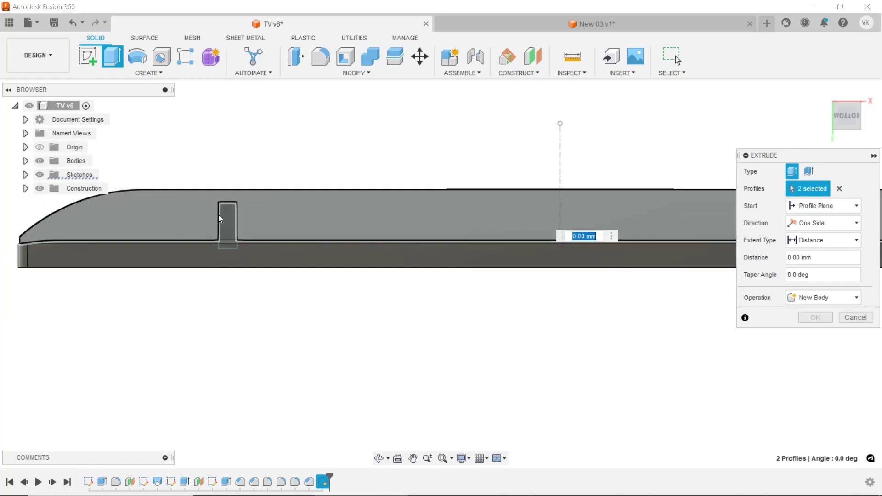
scroll(218, 214, "up", 1)
left_click(235, 232)
scroll(236, 241, "down", 2)
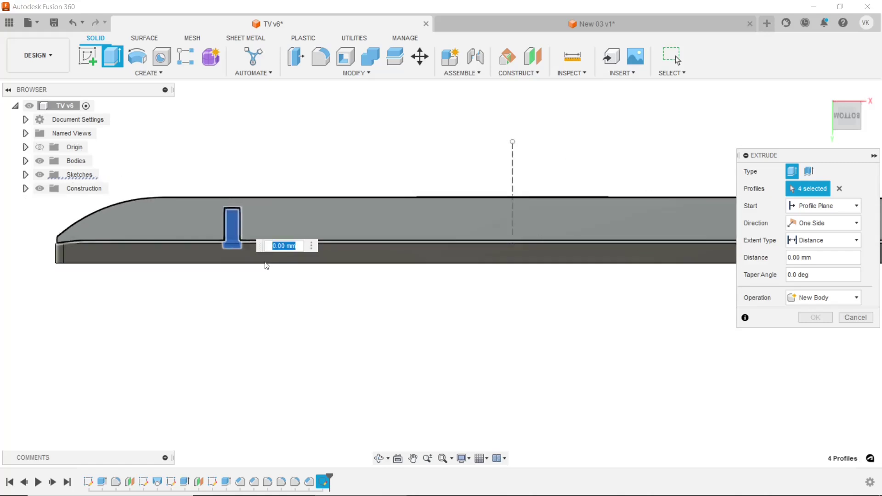
left_click(379, 459)
left_click_drag(378, 426, 442, 363)
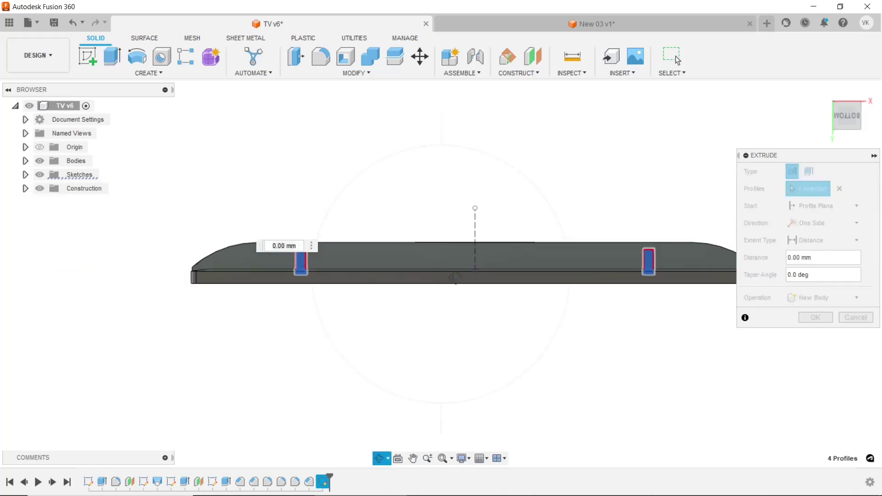
right_click(465, 354)
key("Escape")
type("15")
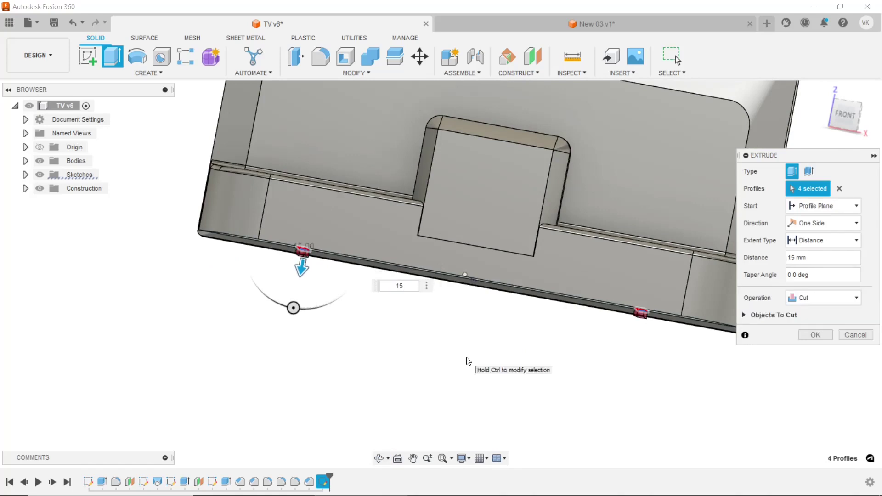
Join the 15 mm extrusion to the body and view the tabs from above.
left_click(823, 298)
left_click(803, 309)
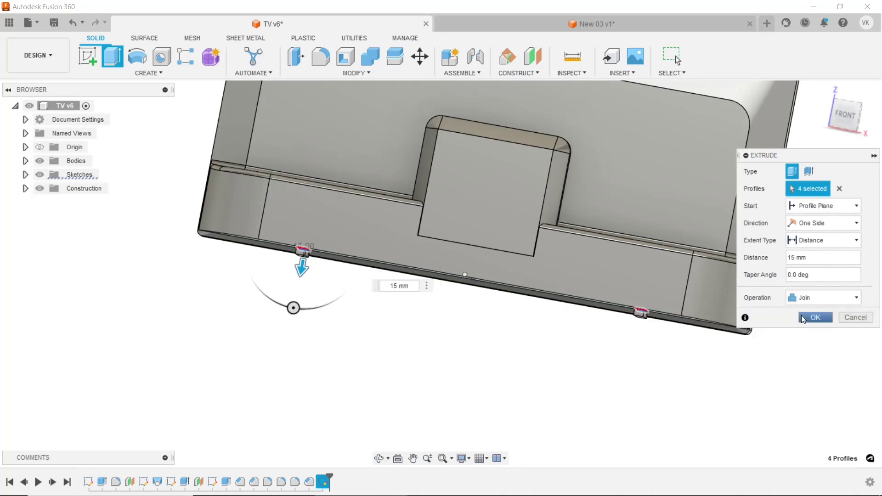
left_click(815, 318)
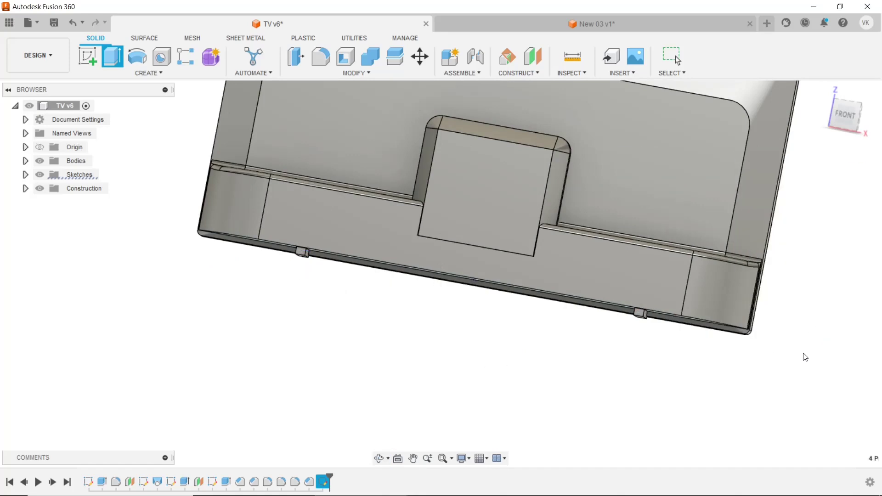
left_click(384, 465)
mouse_move(478, 324)
left_mouse_down()
mouse_move(478, 257)
mouse_move(467, 302)
mouse_move(537, 196)
mouse_move(547, 195)
left_mouse_up()
right_click_drag(733, 192, 760, 193)
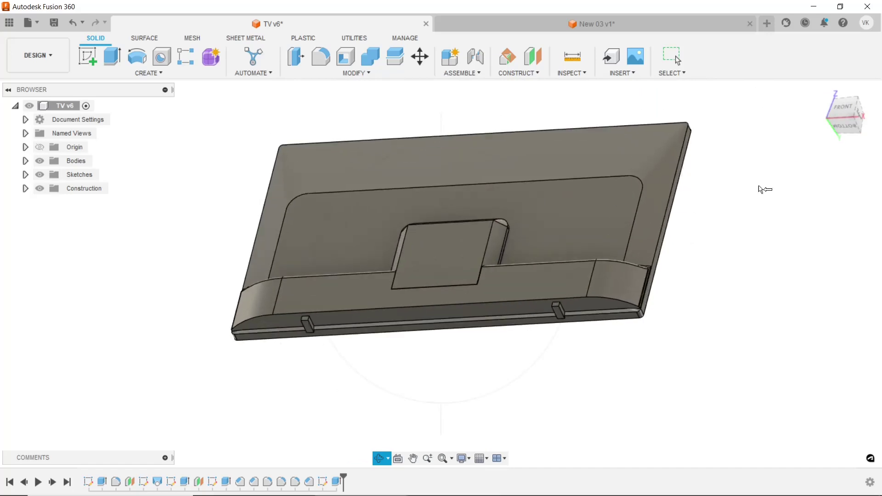
Create Plane3 offset 38 mm below the base ledge's bottom face and begin a sketch on Plane3.
key("Escape")
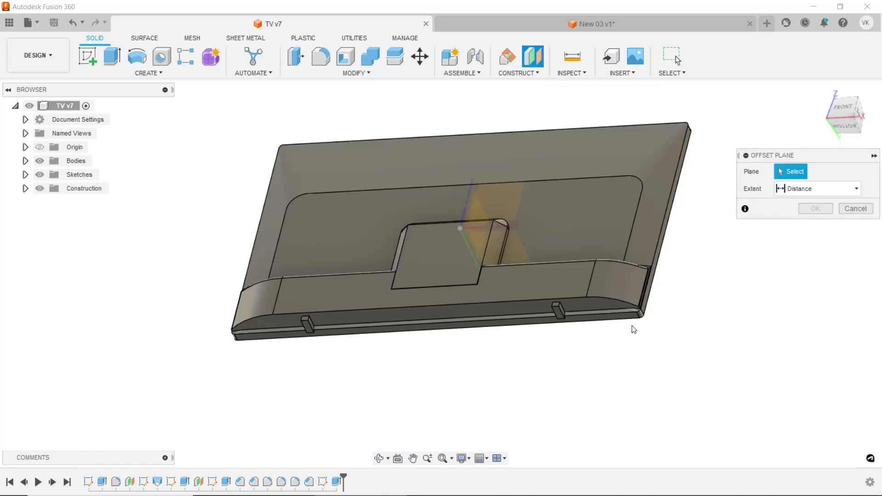
scroll(632, 329, "up", 3)
scroll(630, 308, "up", 2)
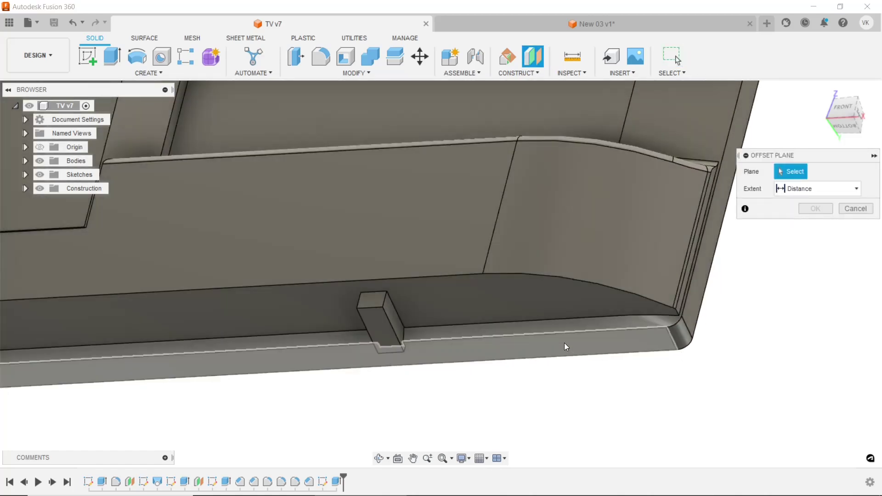
left_click(565, 344)
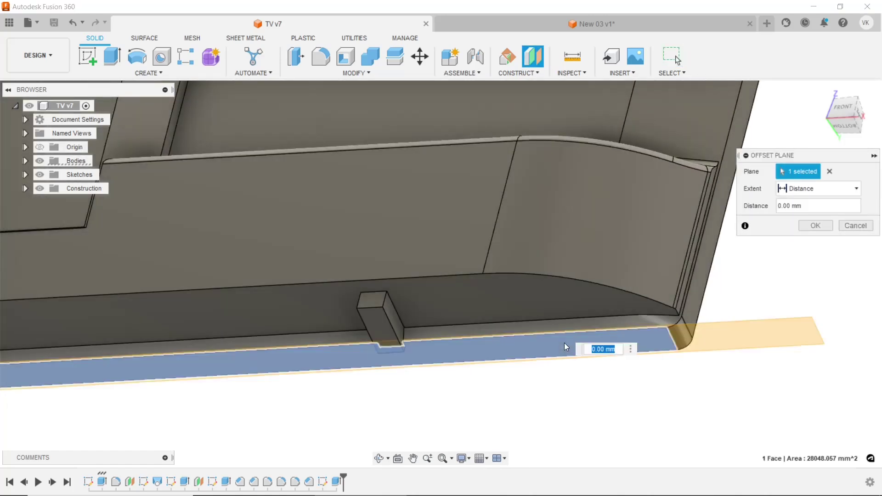
type("38")
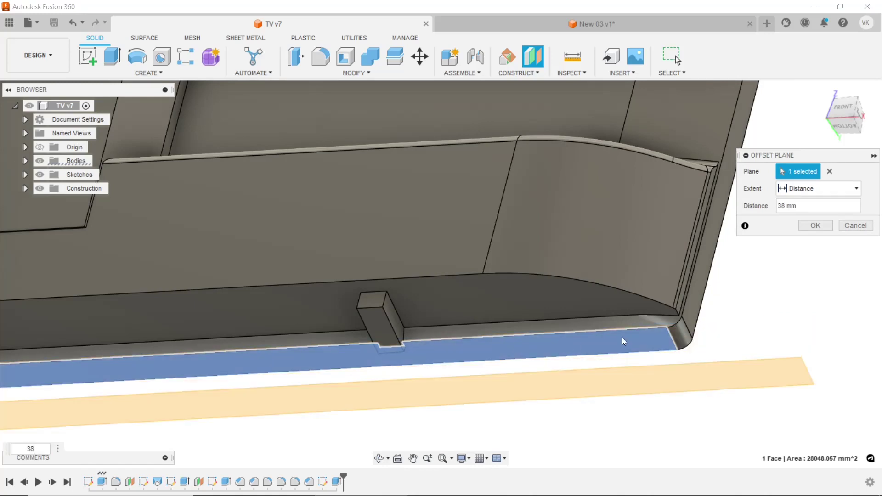
left_click(815, 226)
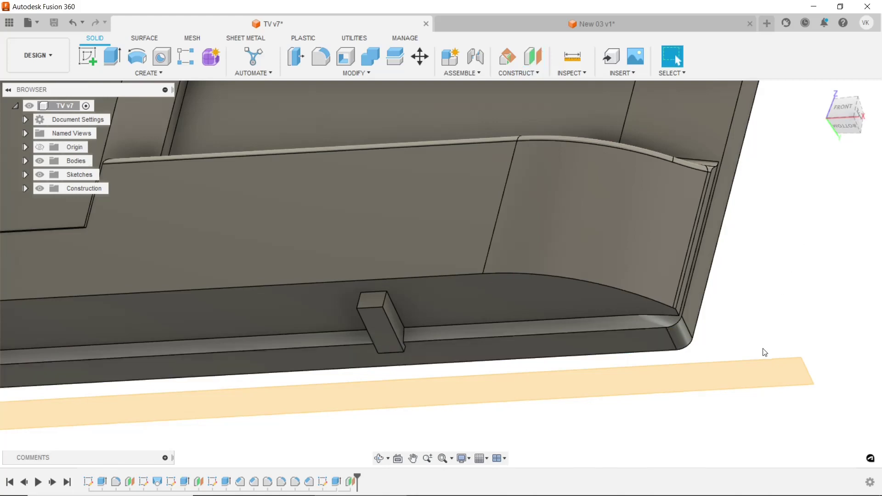
left_click(758, 381)
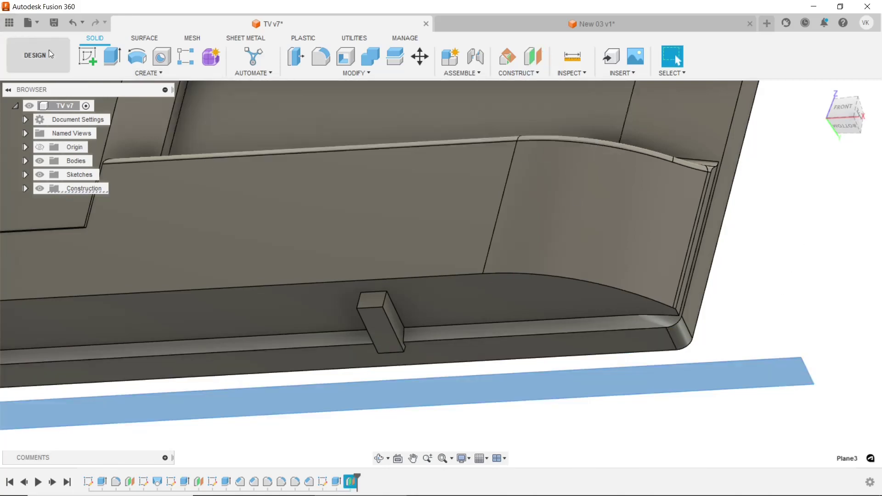
left_click(87, 56)
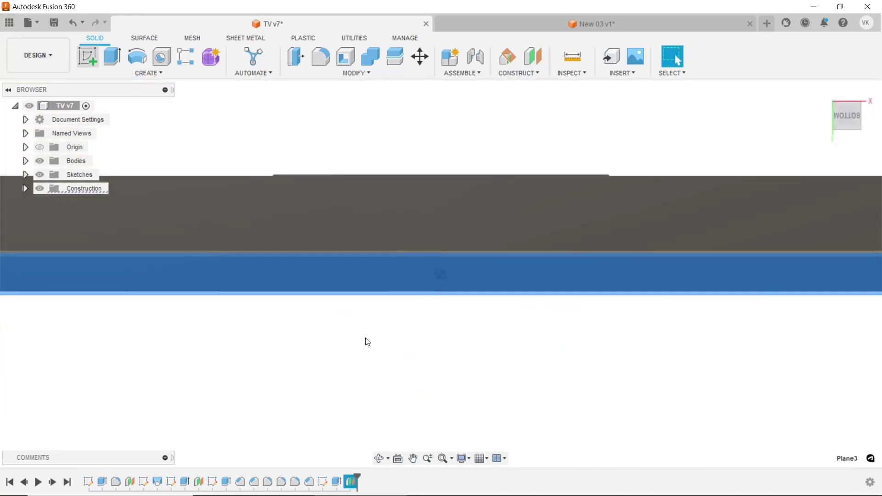
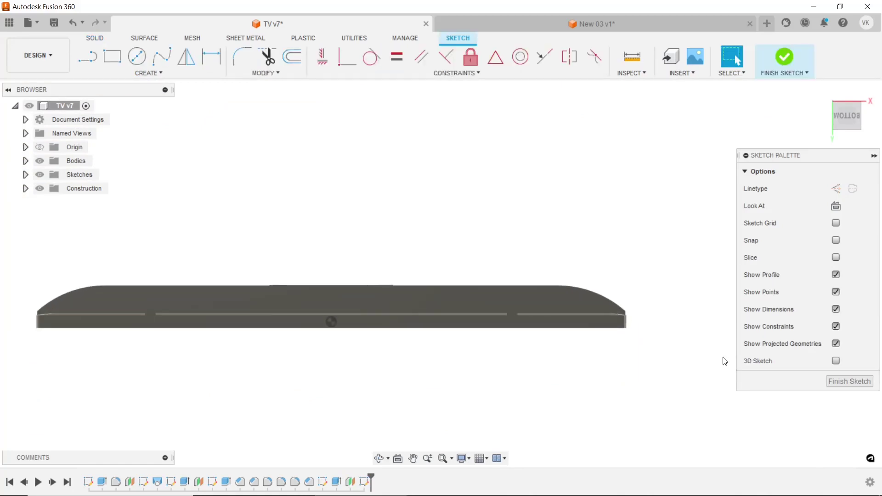
Draw a small two-point rectangle just below the TV frame's bottom edge.
scroll(725, 361, "up", 3)
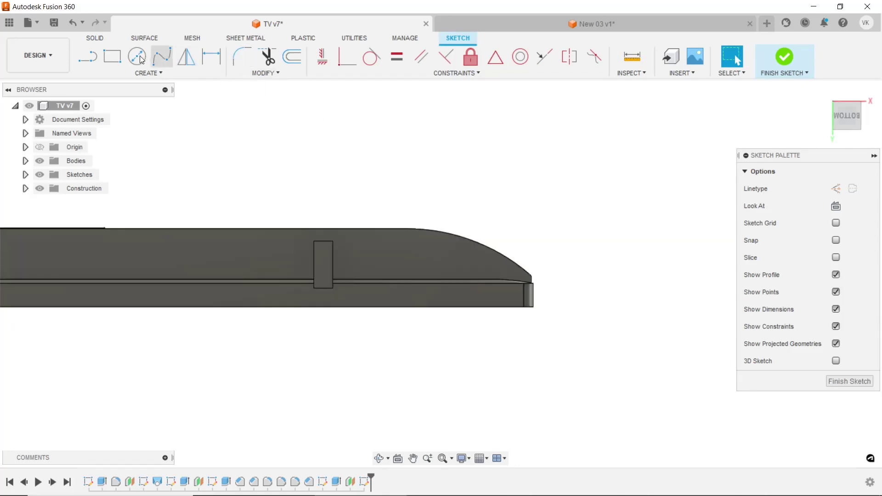
left_click(112, 56)
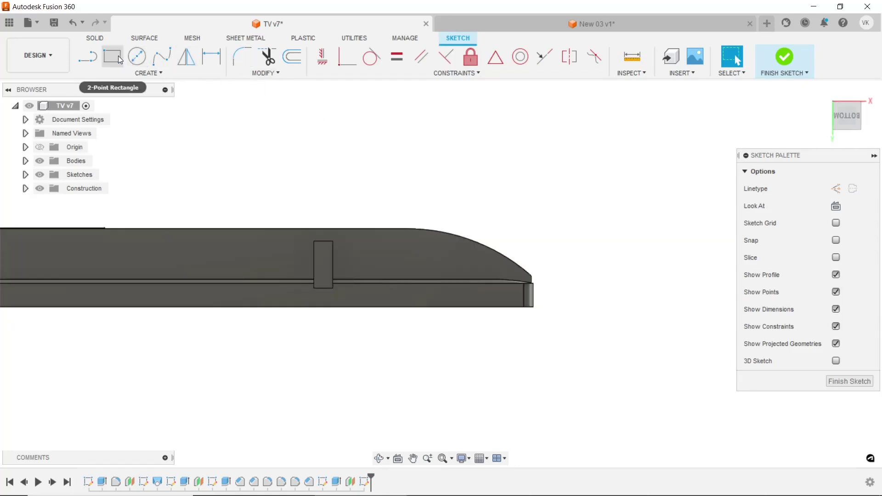
left_click(431, 331)
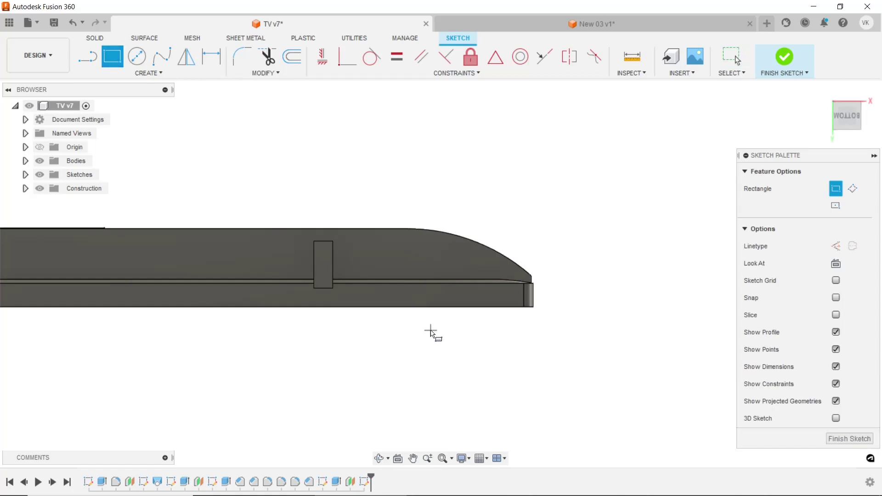
left_click(457, 367)
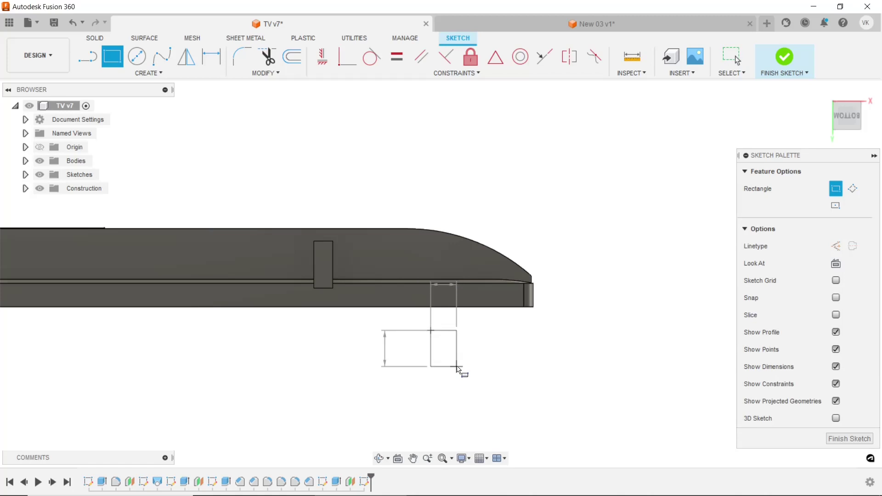
right_click(604, 216)
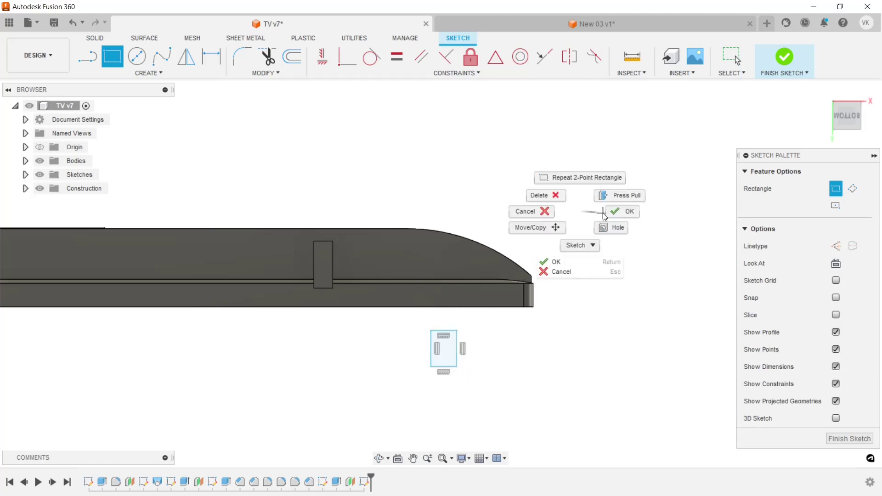
Dimension the rectangle's top line to 24 and its right line to 16.
left_click(613, 210)
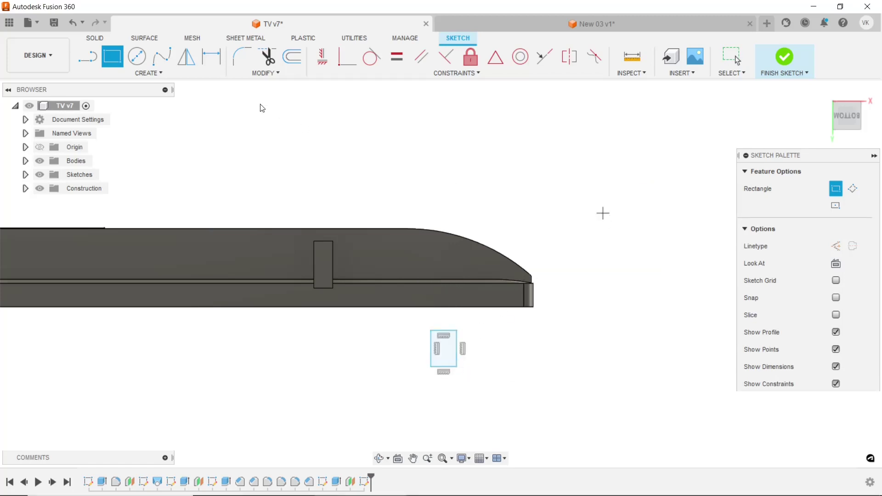
left_click(214, 55)
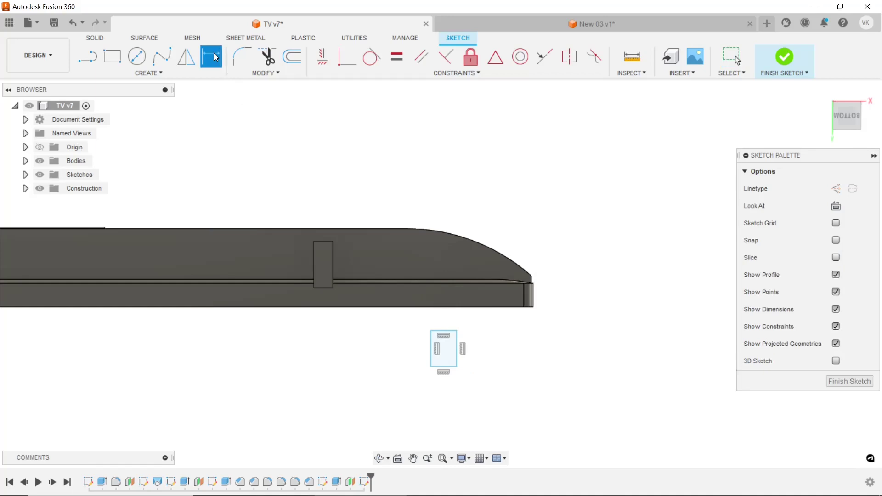
left_click(451, 332)
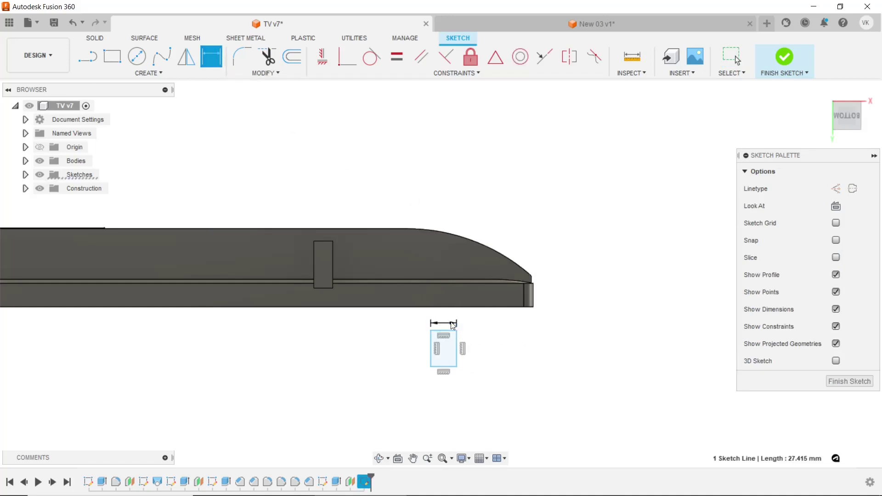
left_click(451, 323)
type("24")
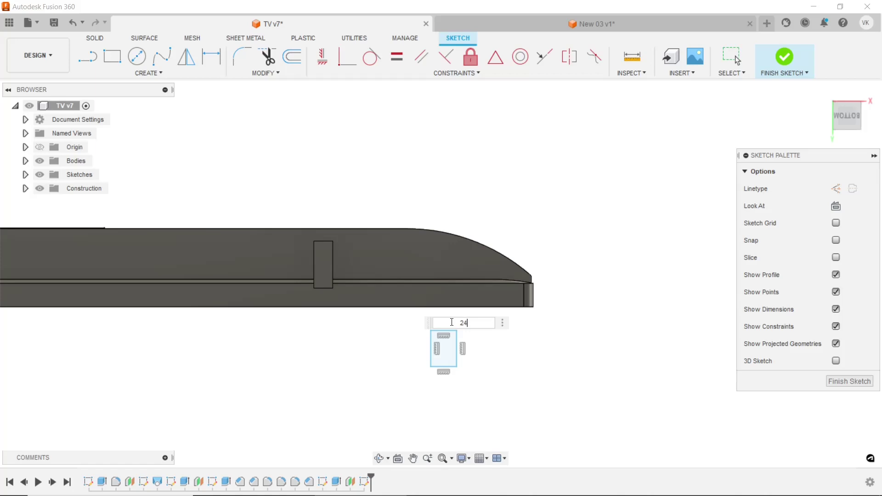
key("Return")
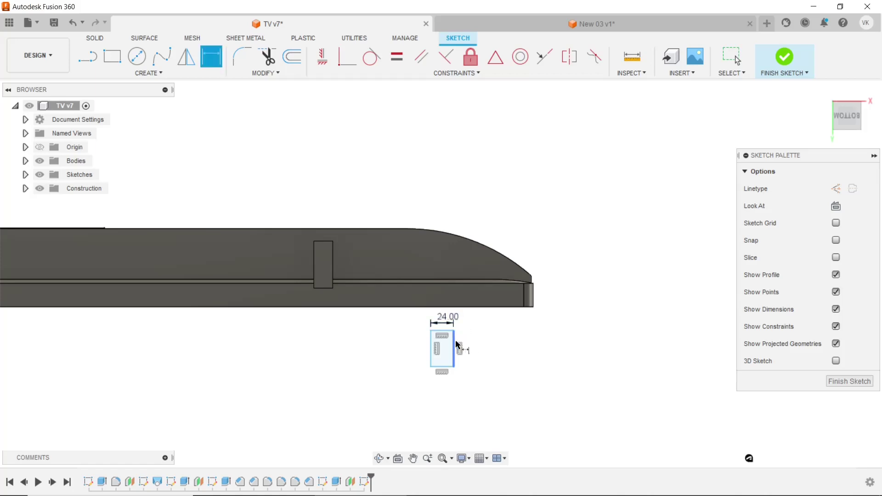
left_click(455, 345)
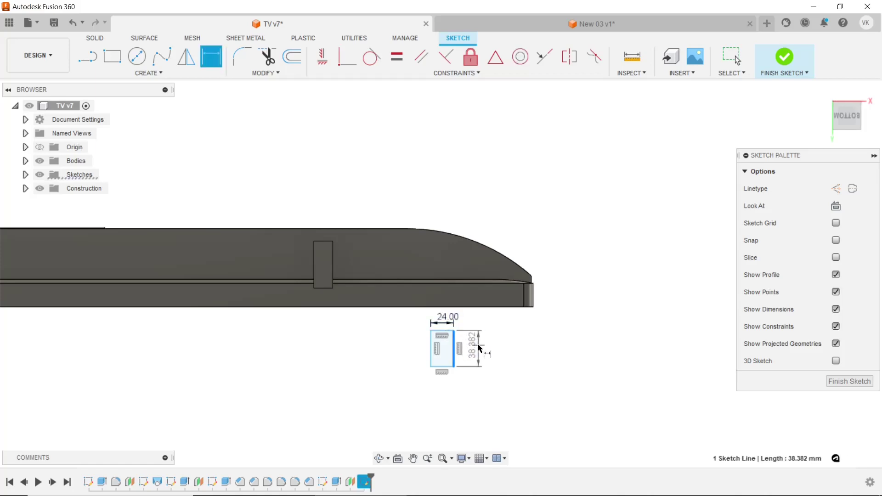
left_click(479, 348)
type("16")
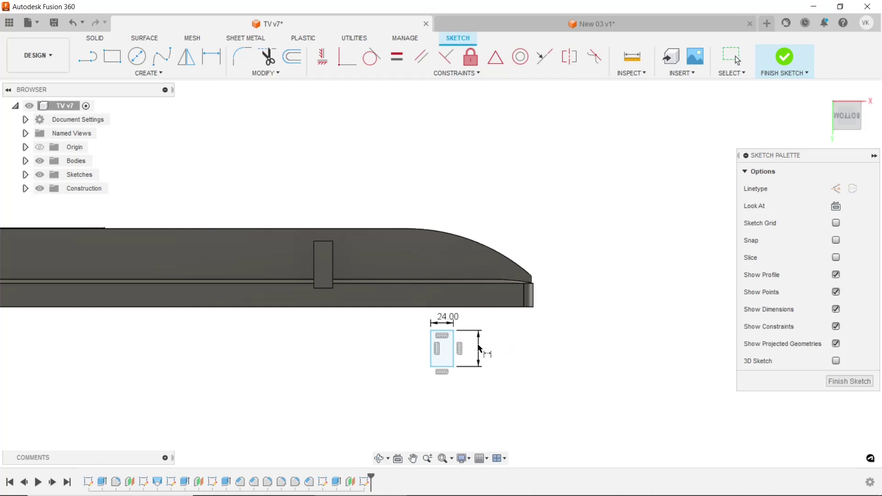
key("Return")
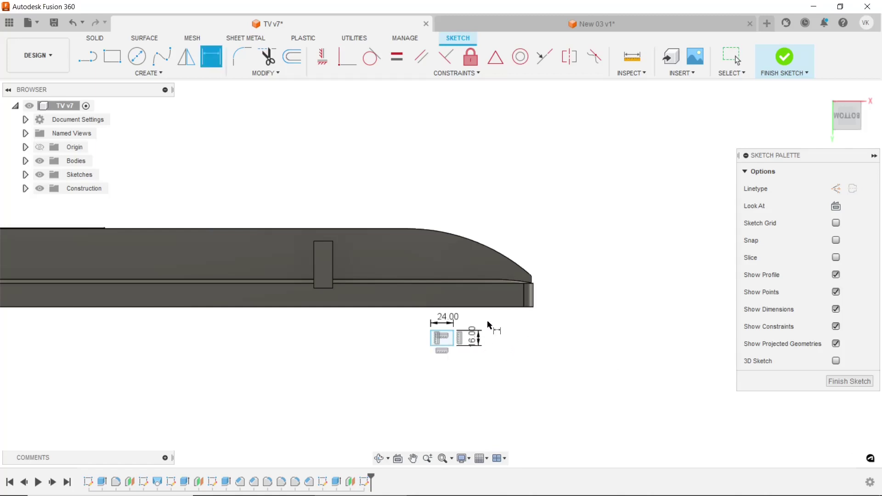
Place the rectangle 71 from the TV body's bottom edge.
left_click(459, 307)
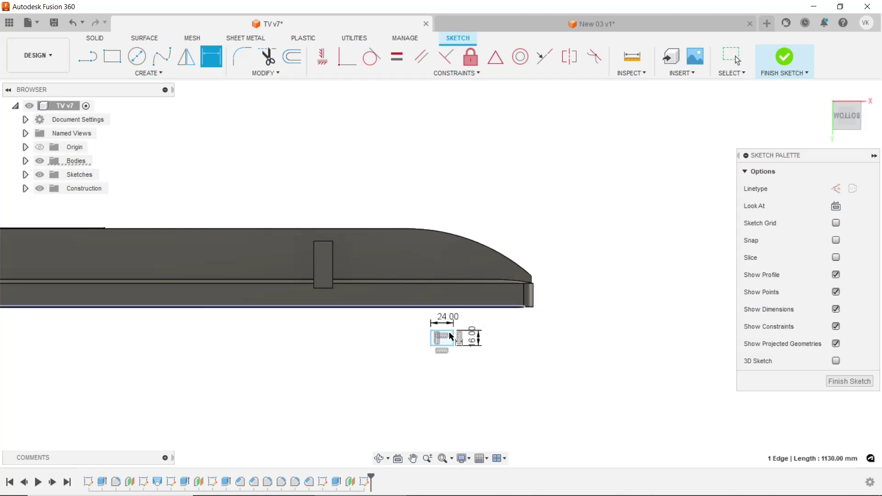
left_click(436, 331)
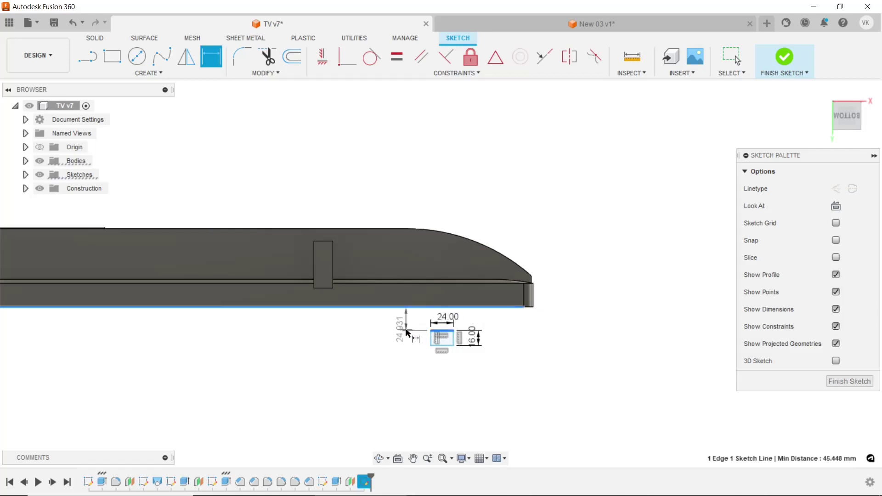
left_click(407, 333)
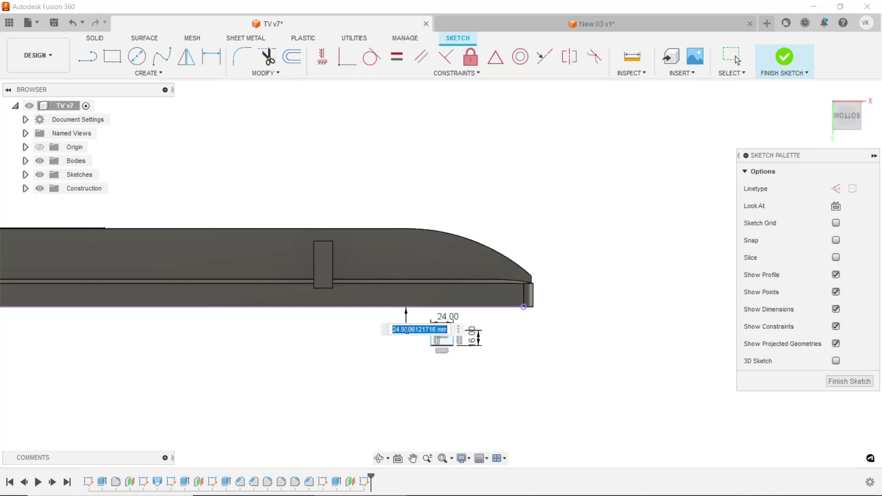
type("71")
key("Return")
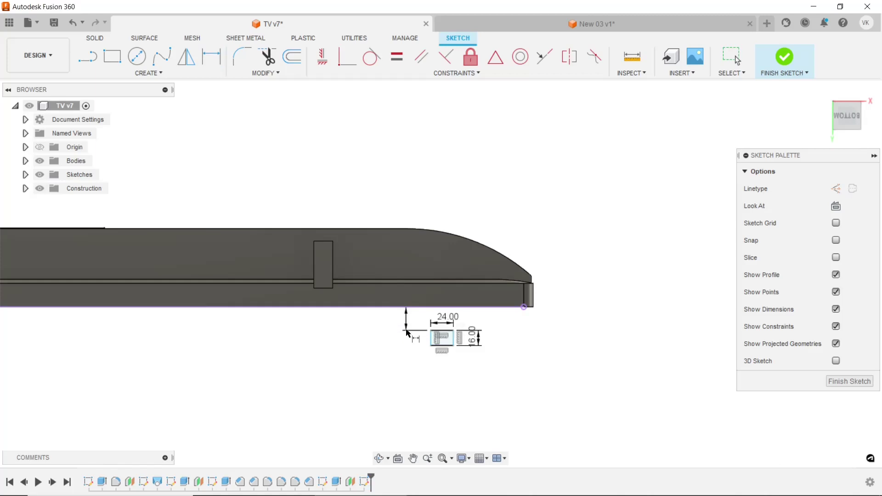
Draw a three-point semicircular arc between the rectangle's bottom corners.
left_click(145, 74)
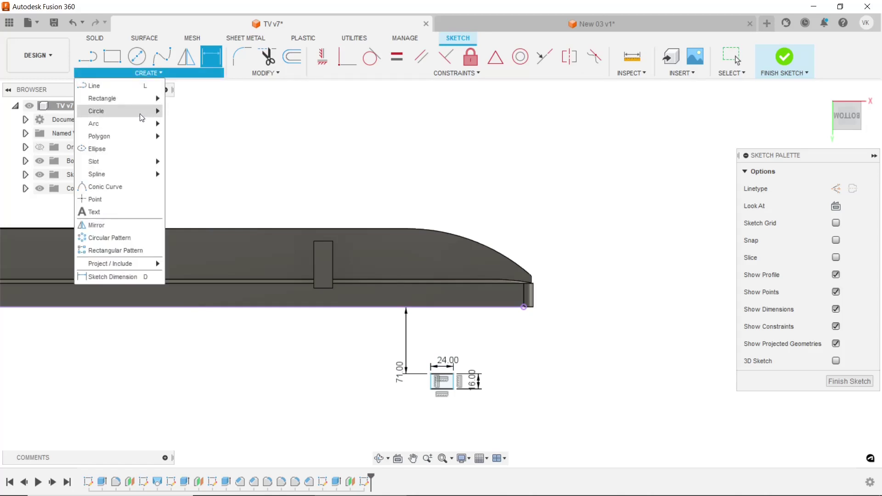
mouse_move(94, 124)
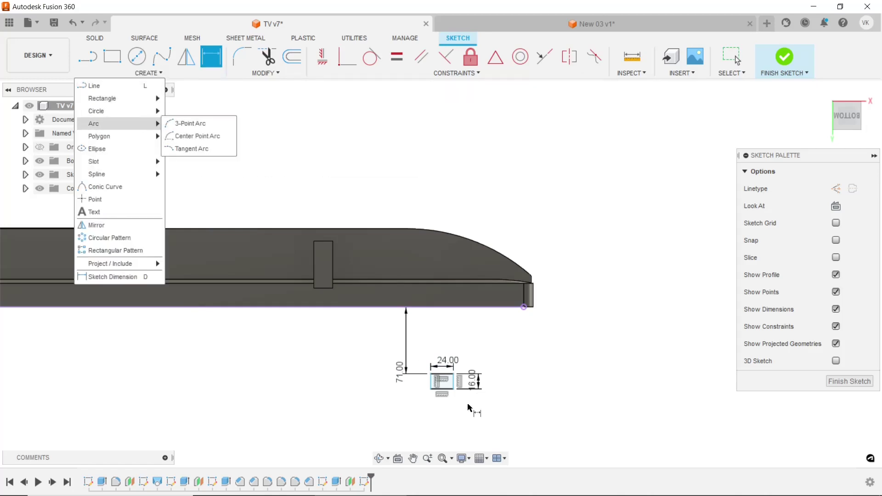
scroll(466, 404, "up", 3)
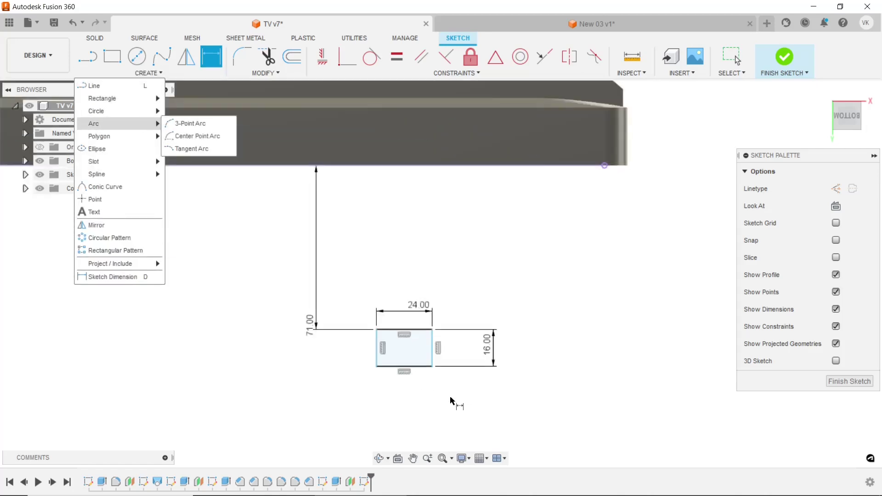
left_click(206, 122)
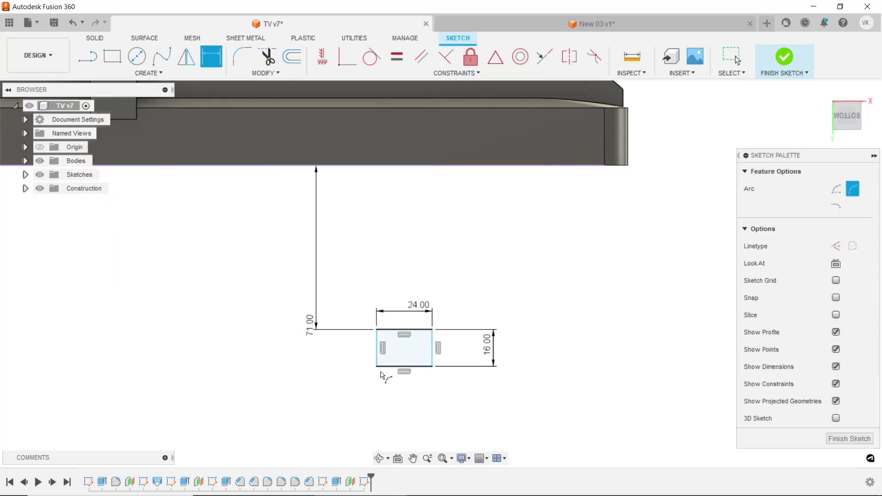
left_click(378, 370)
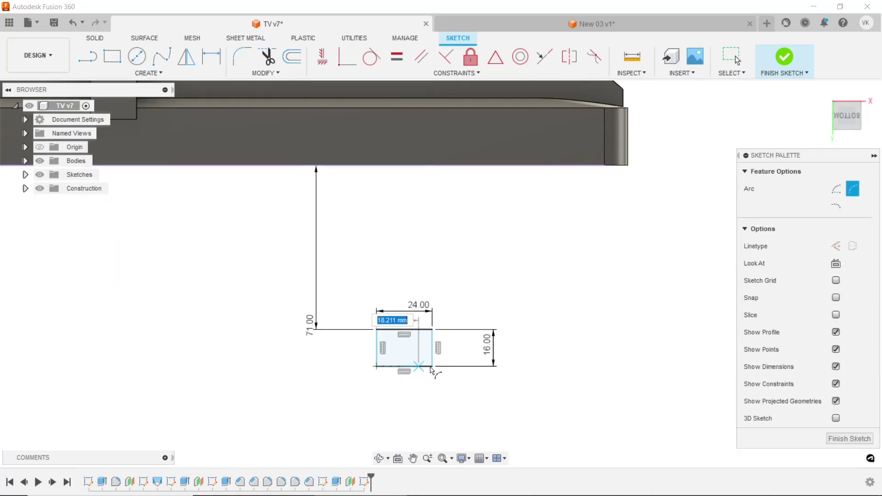
left_click(426, 382)
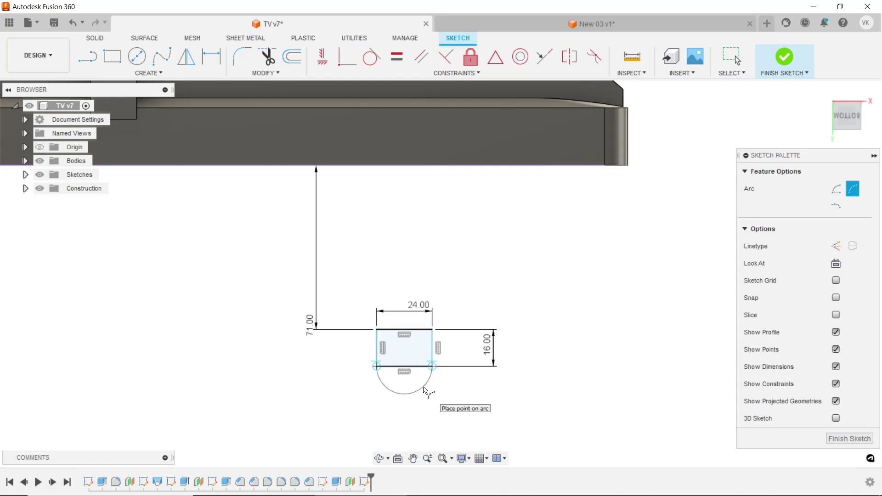
left_click(424, 390)
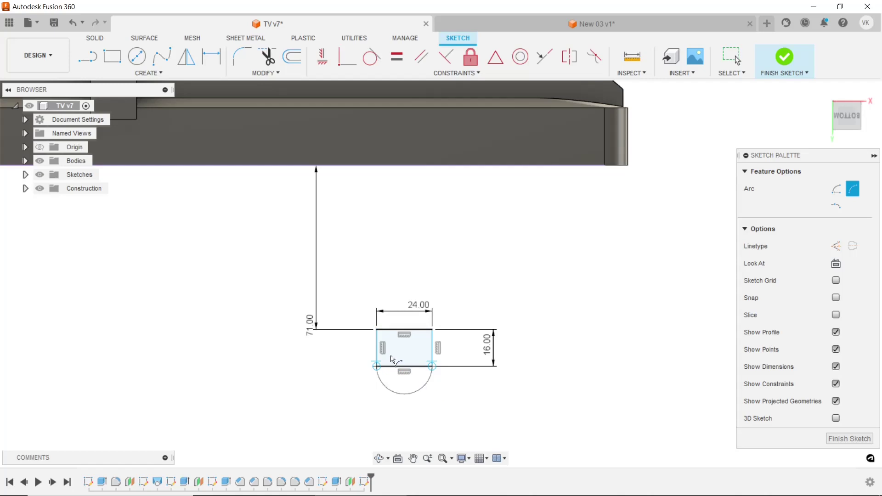
Trim away the rectangle's straight bottom line beneath the arc.
left_click(267, 56)
left_click(391, 366)
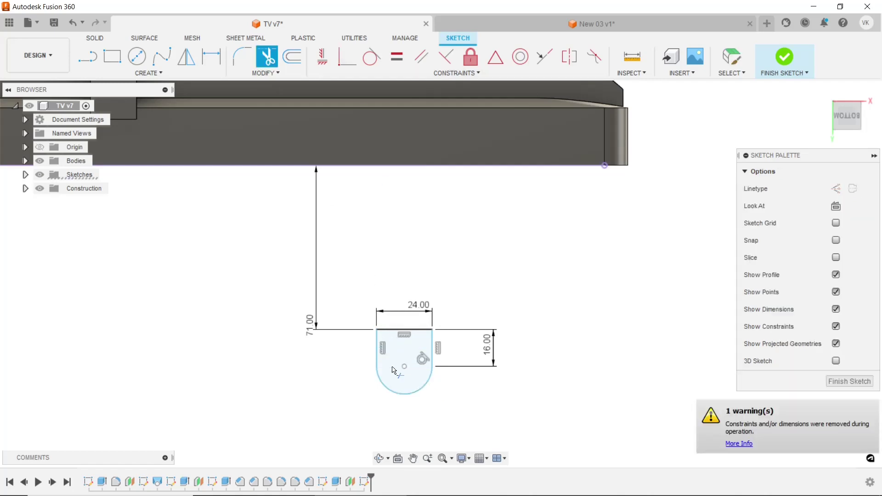
scroll(459, 298, "down", 3)
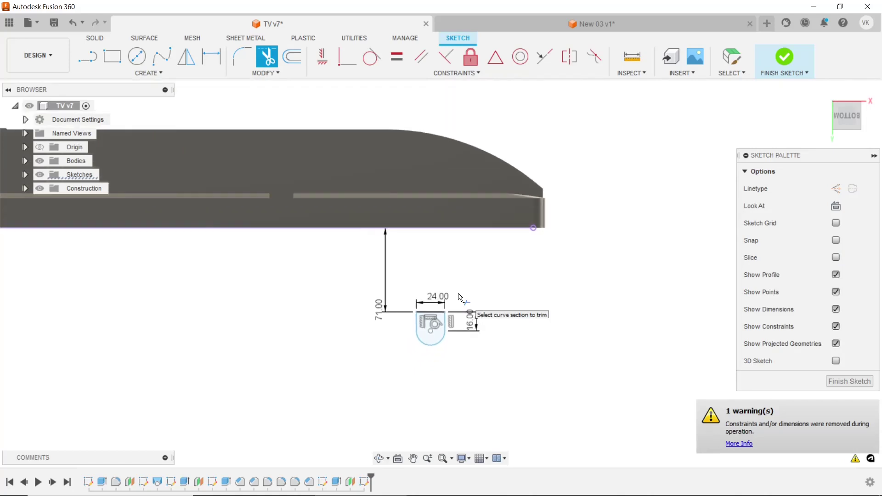
scroll(460, 297, "down", 1)
scroll(459, 297, "down", 1)
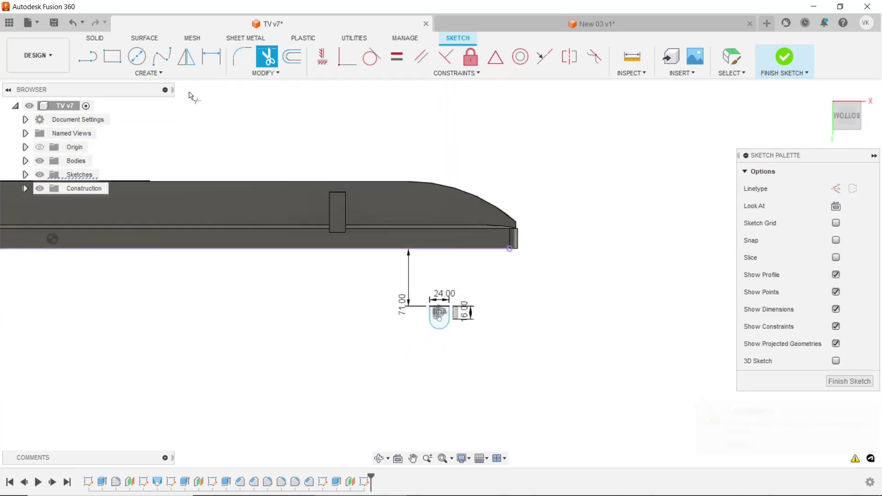
Draw a second small rectangle above the TV frame's top edge.
left_click(187, 56)
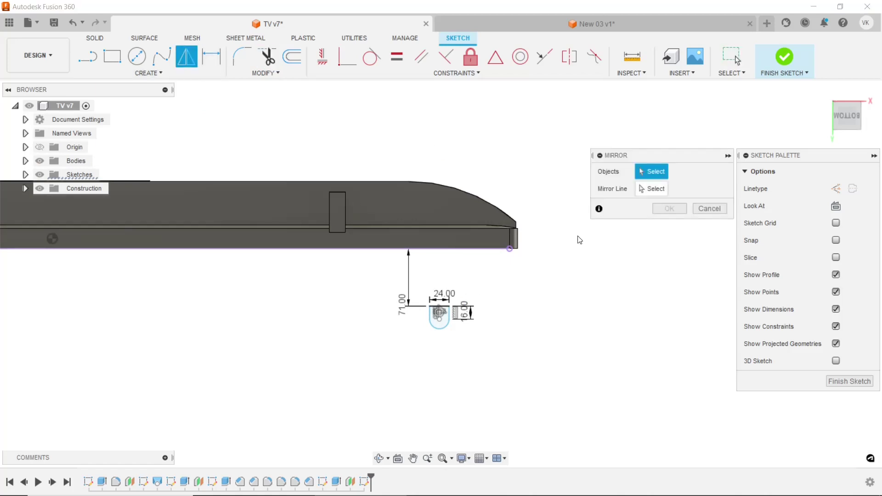
key("Escape")
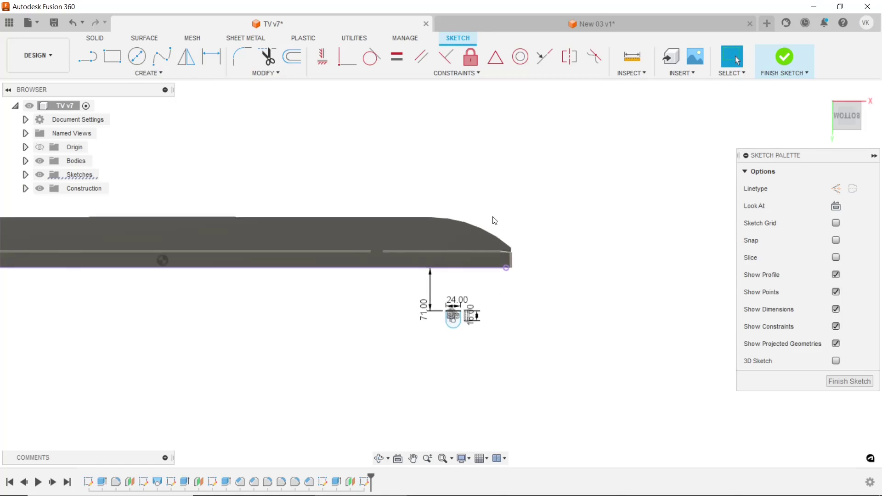
key("r")
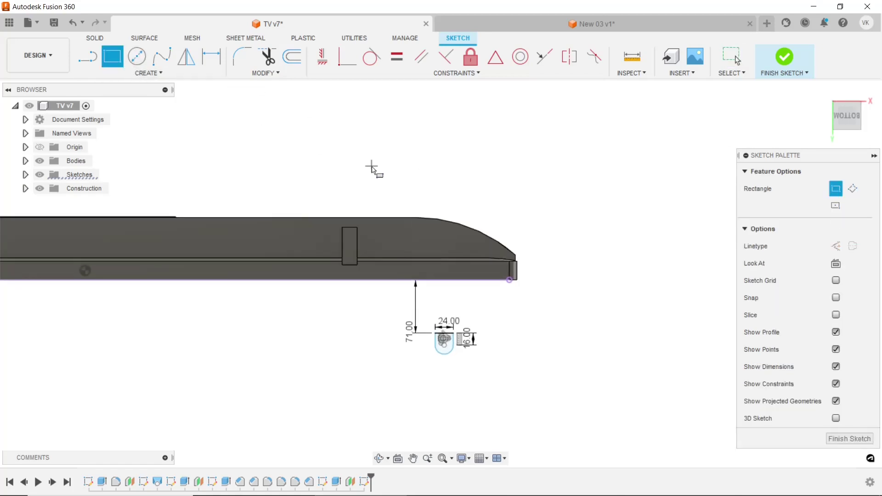
left_click(395, 193)
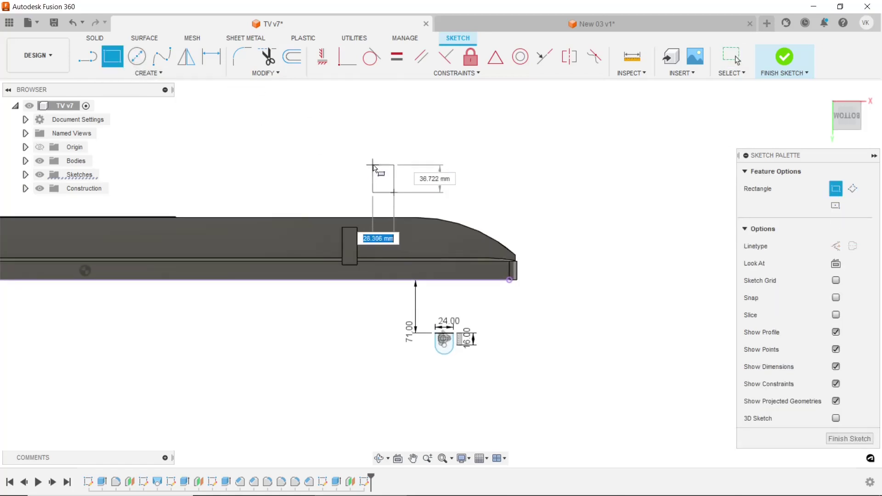
left_click(373, 165)
key("d")
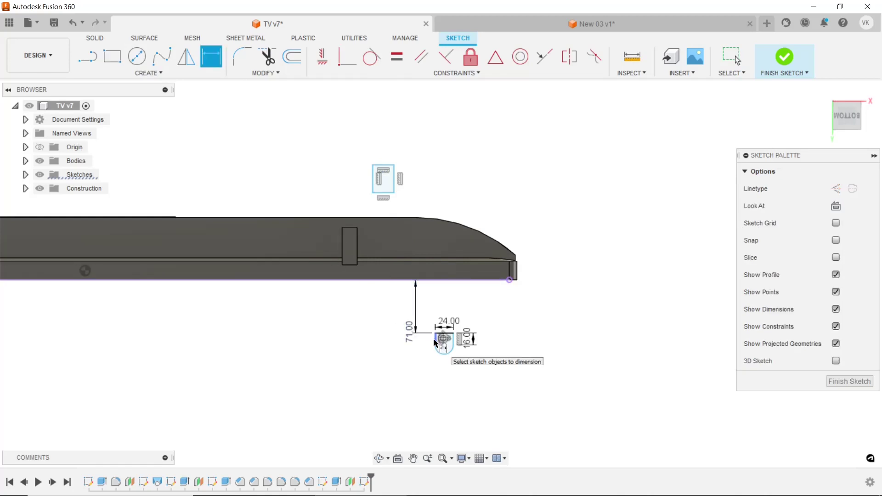
Set a 26 mm horizontal offset from the reference to the rectangle's right edge.
left_click(435, 343)
left_click(394, 183)
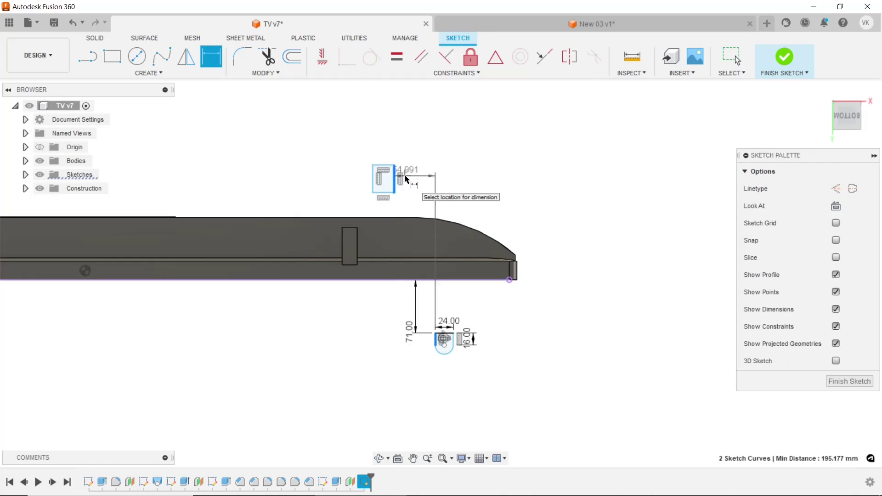
left_click(406, 180)
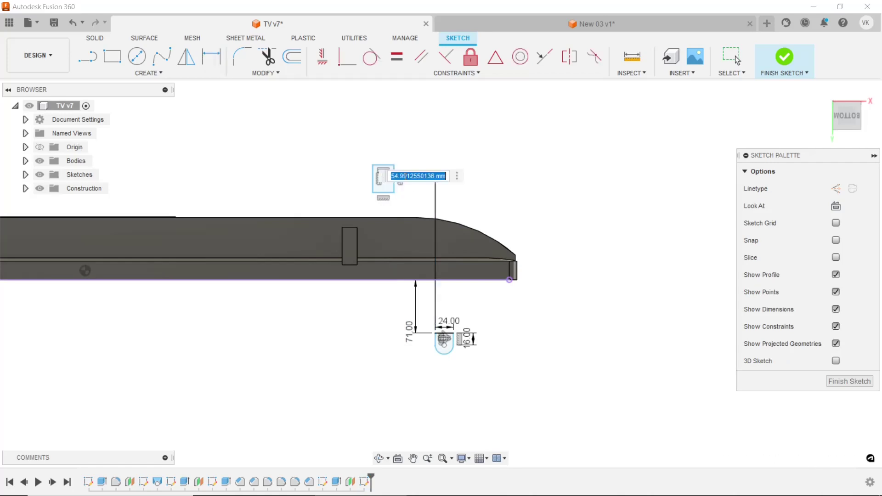
type("26")
key("Return")
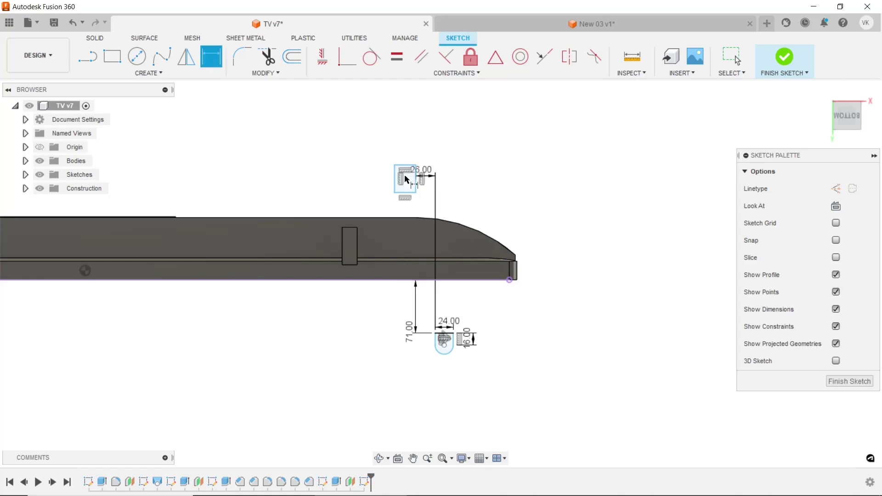
Dimension the rectangle's top edge to 24 mm and its left edge to 16 mm.
scroll(403, 167, "up", 3)
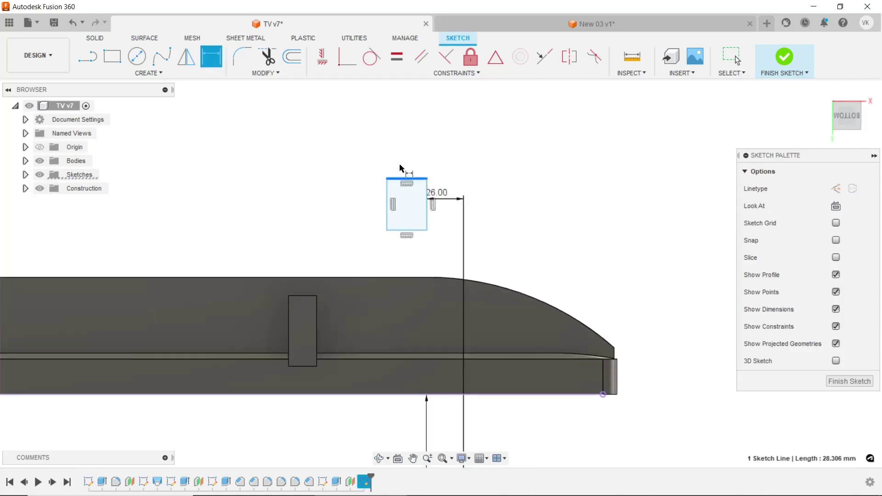
left_click(401, 171)
left_click(402, 170)
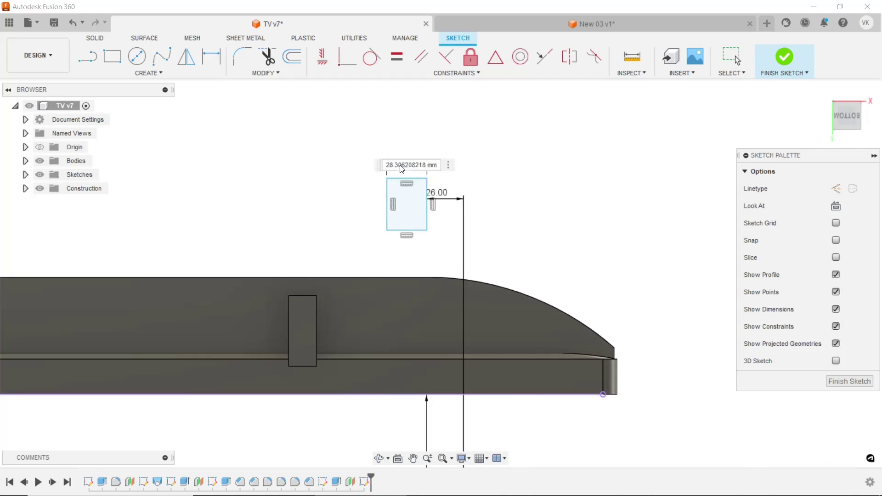
type("24")
key("Return")
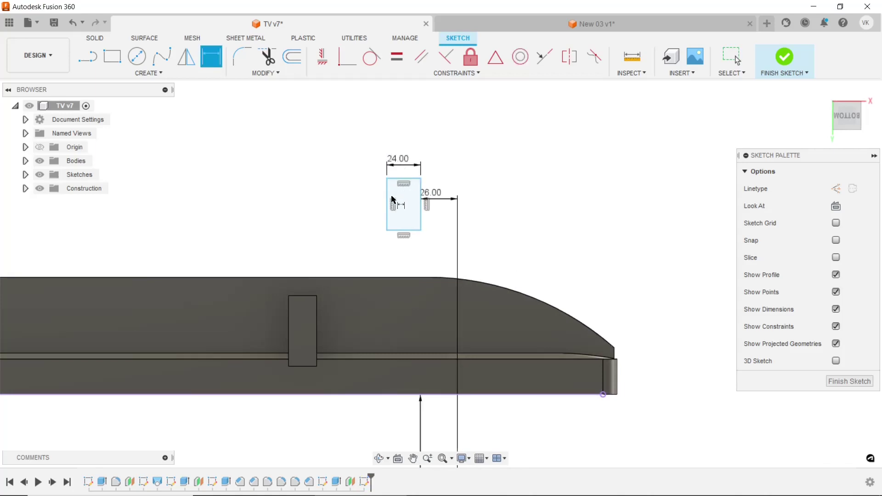
left_click(387, 200)
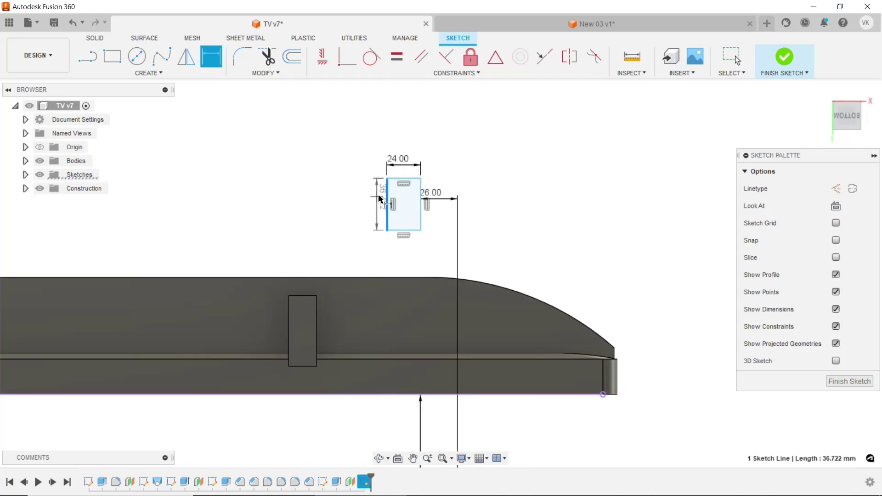
left_click(380, 197)
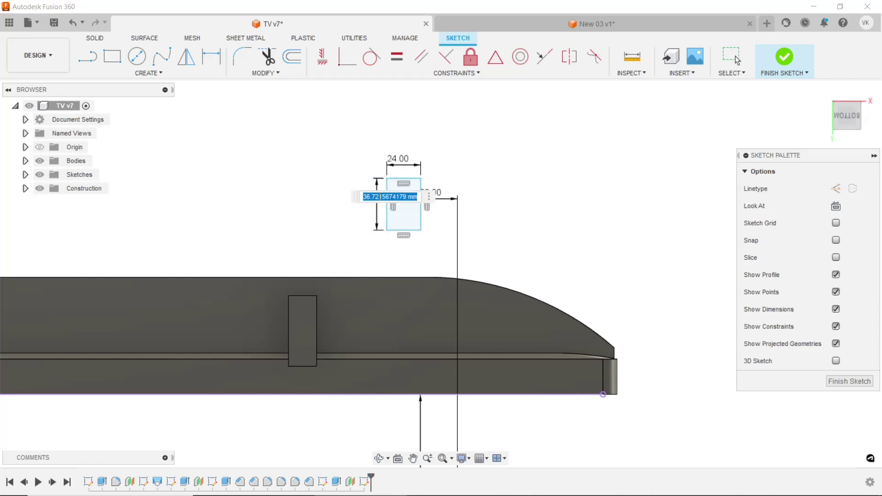
type("2")
key("Return")
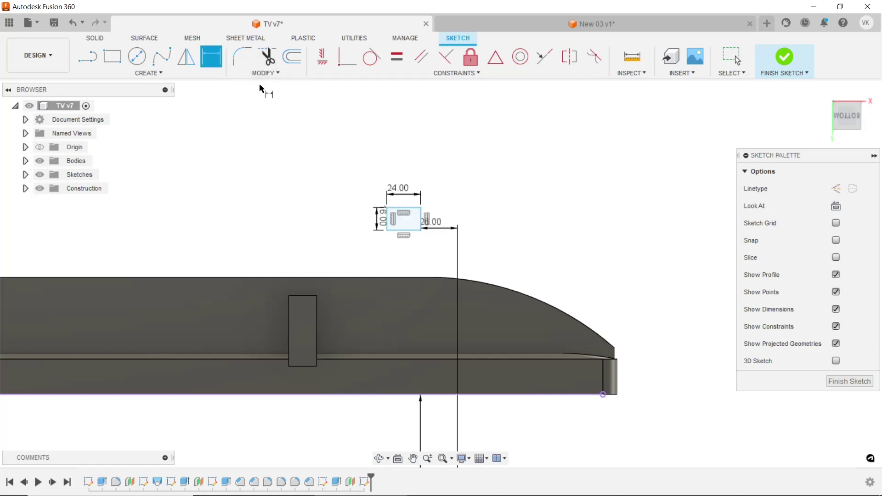
scroll(399, 161, "down", 2)
scroll(399, 161, "up", 2)
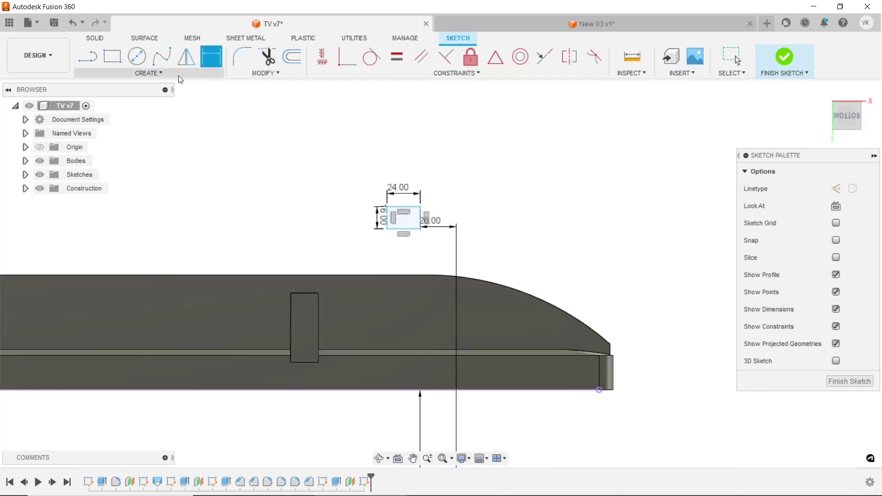
Draw a three-point semicircular arc across the upper rectangle's top corners.
left_click(148, 73)
mouse_move(111, 123)
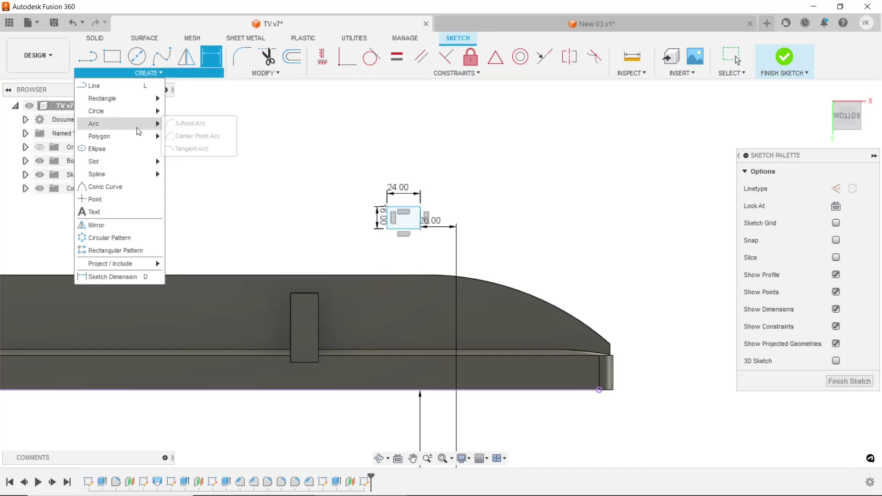
left_click(190, 124)
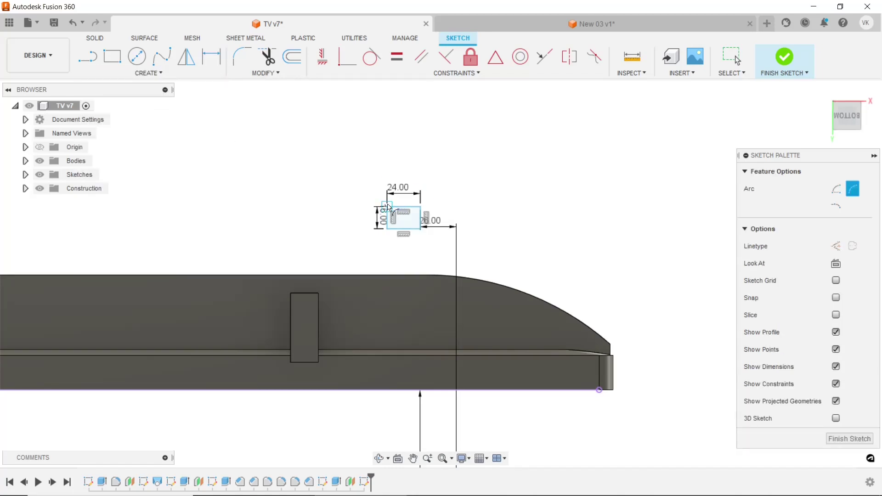
left_click(388, 207)
left_click(420, 206)
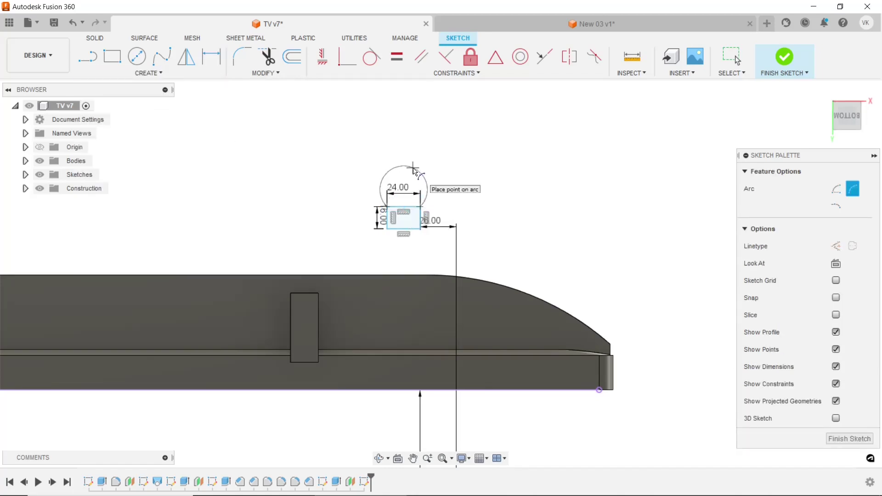
left_click(416, 192)
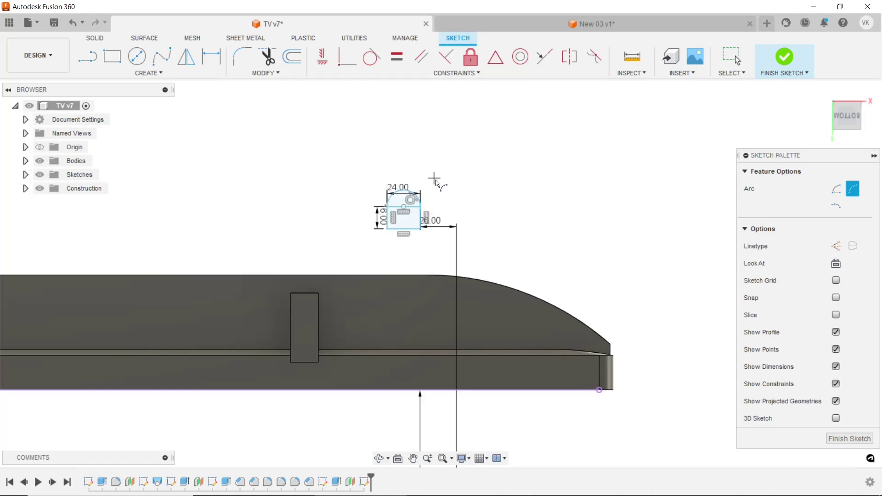
left_click(277, 66)
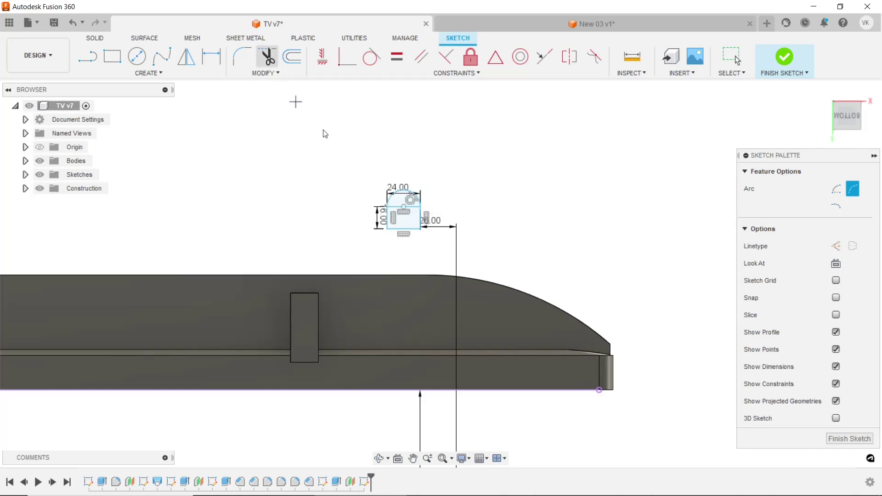
Trim the upper rectangle's straight top line beneath the arc.
left_click(395, 210)
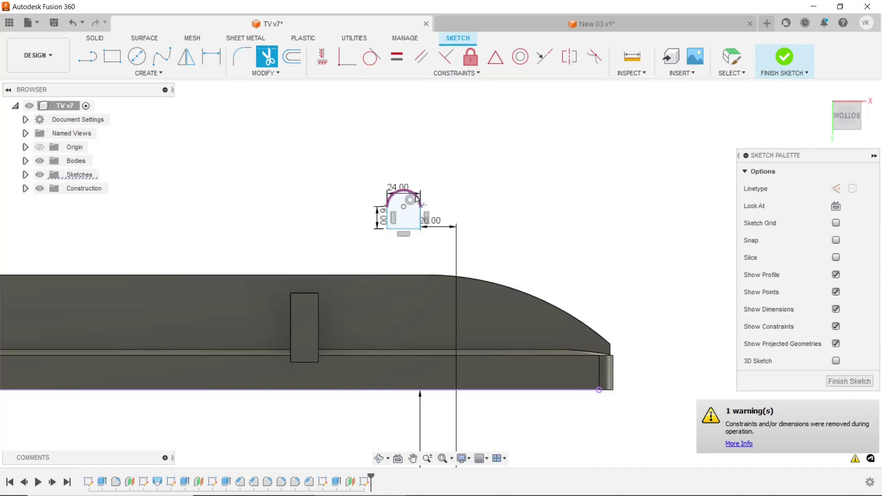
scroll(417, 198, "down", 2)
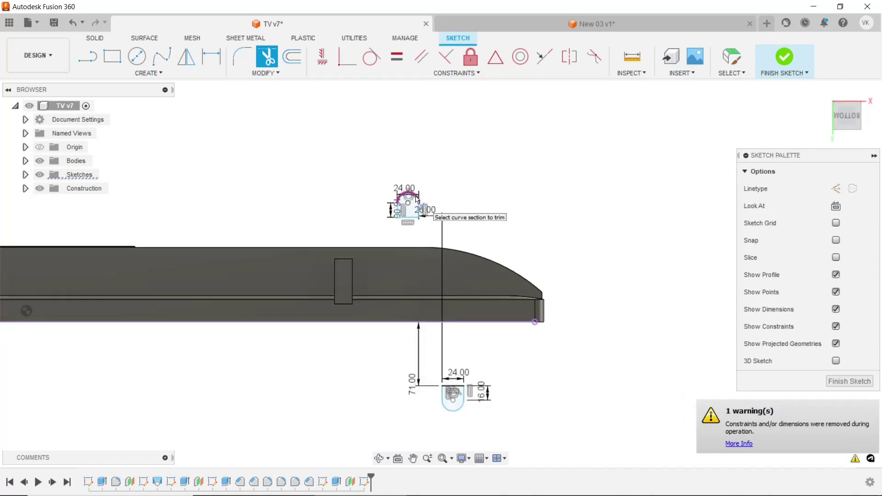
scroll(417, 198, "down", 1)
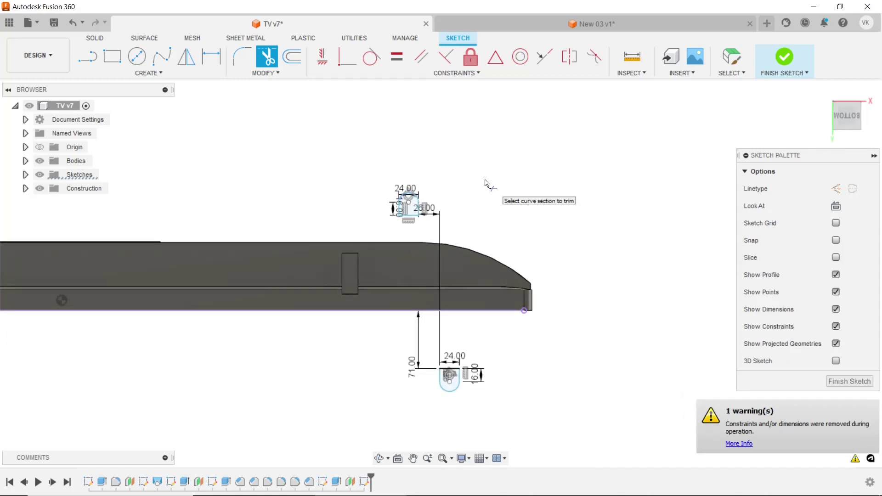
Dimension the upper foot 71 mm from the TV body's top edge and finish the sketch.
left_click(211, 57)
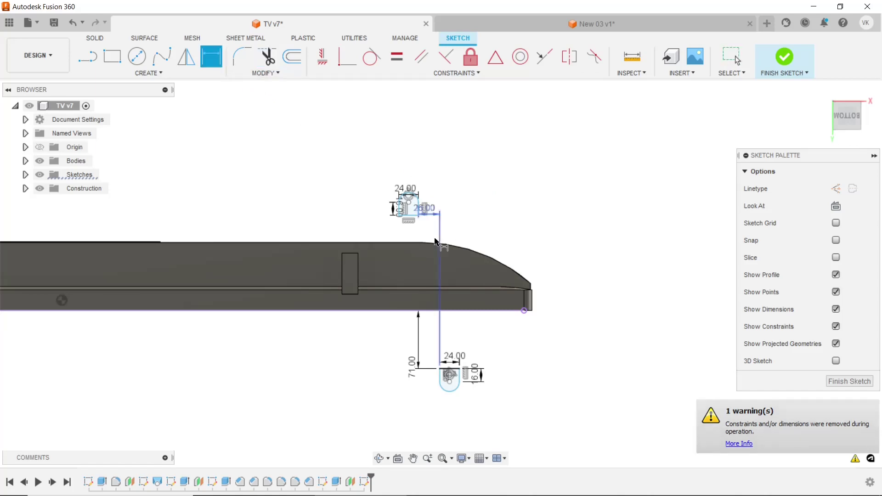
left_click(404, 242)
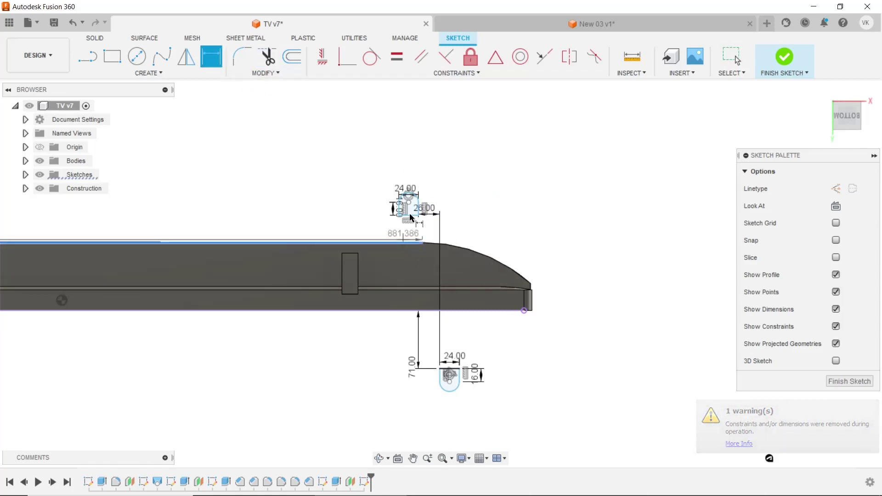
left_click(410, 216)
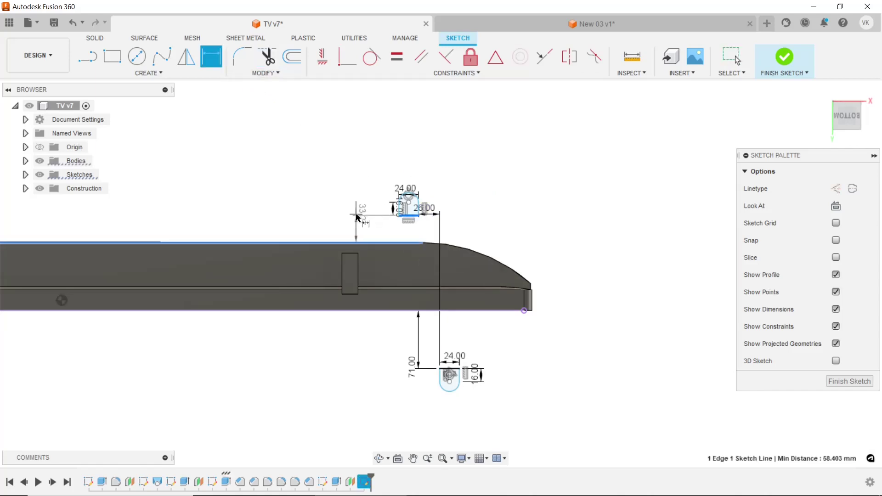
left_click(356, 214)
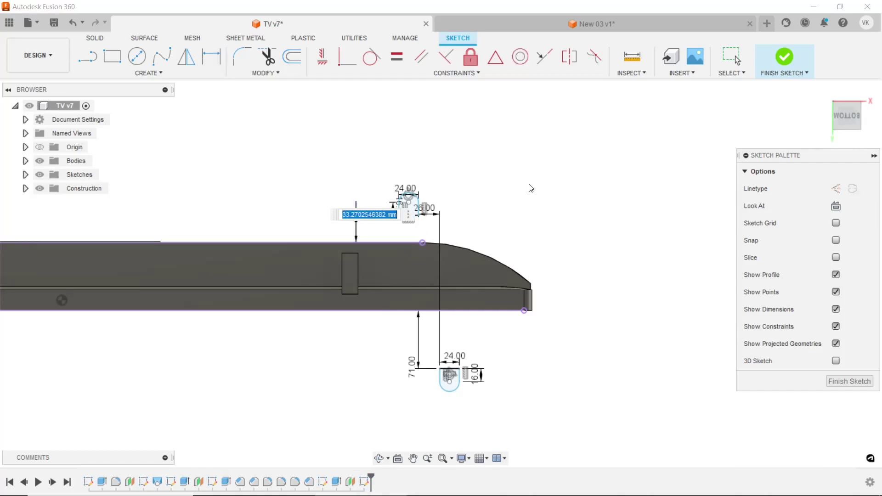
type("71")
key("Return")
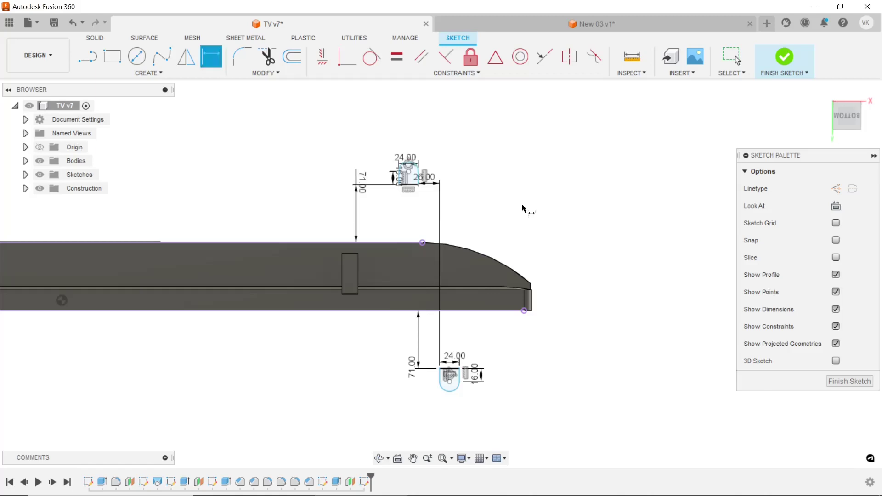
left_click(782, 61)
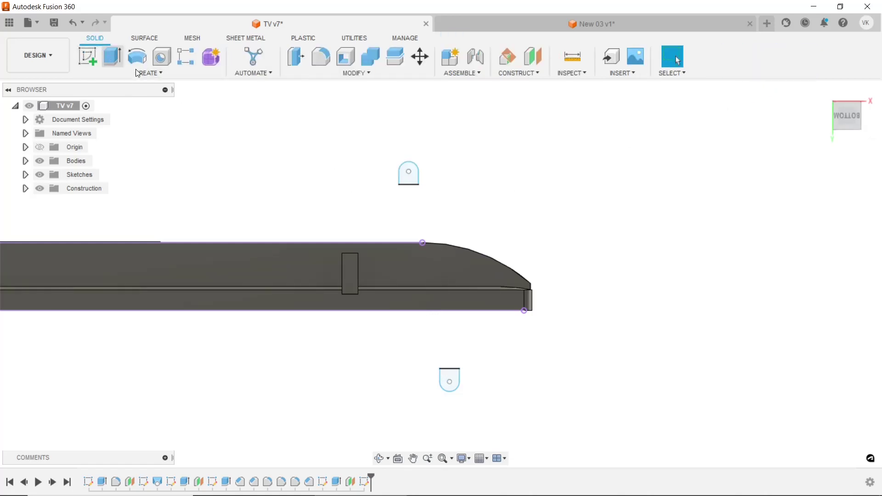
Extrude the upper and lower rounded foot profiles 10 mm as new bodies.
key("e")
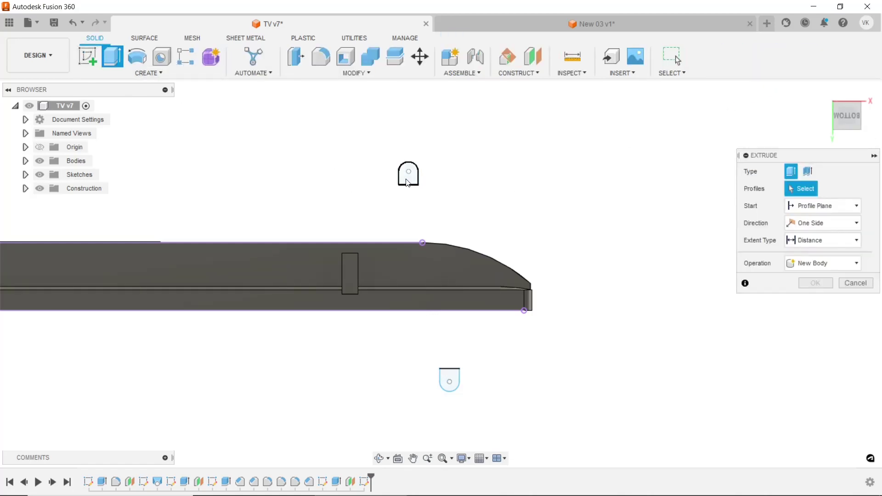
left_click(408, 183)
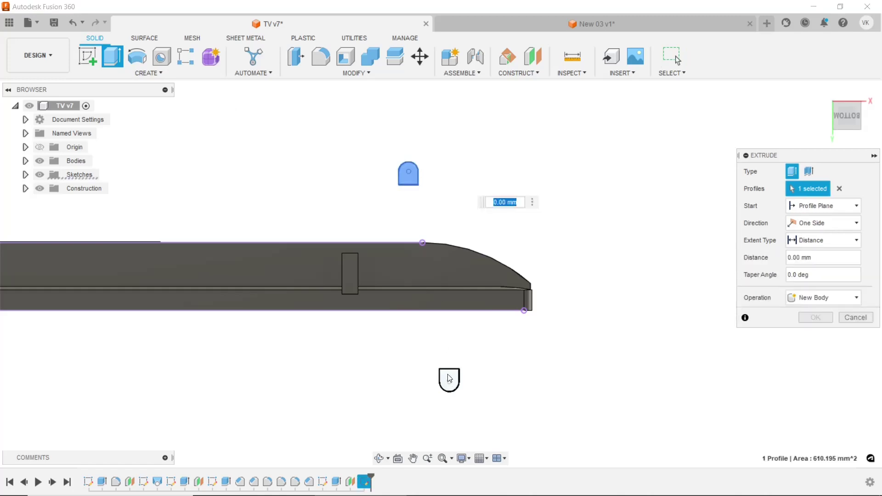
left_click(440, 385)
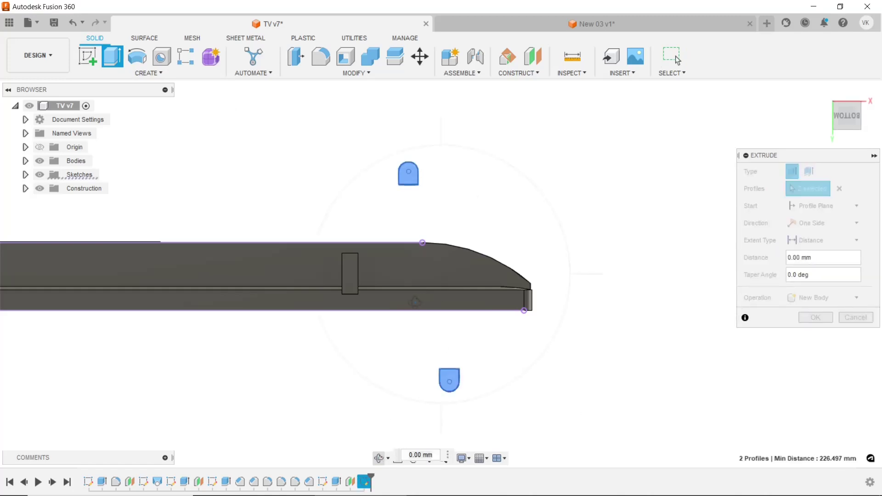
mouse_move(415, 302)
middle_mouse_down("shift")
mouse_move(445, 281)
mouse_move(437, 336)
mouse_move(504, 303)
middle_mouse_up("shift")
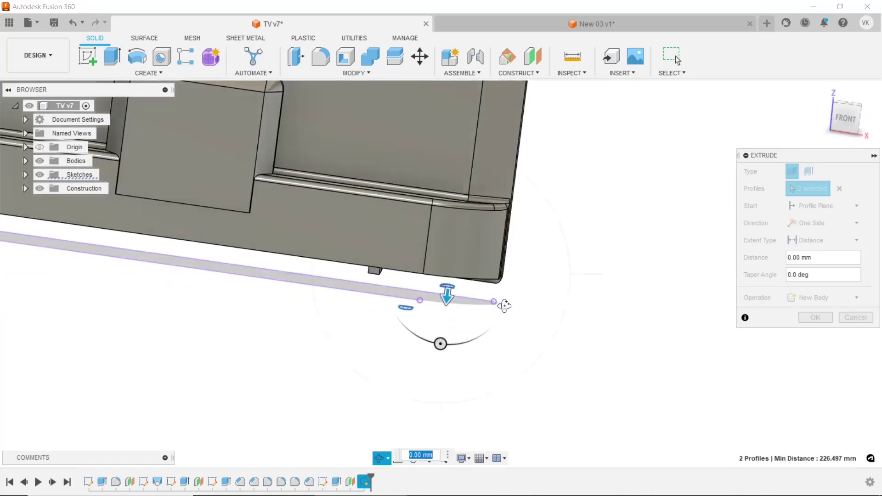
right_click(583, 286)
left_click(589, 280)
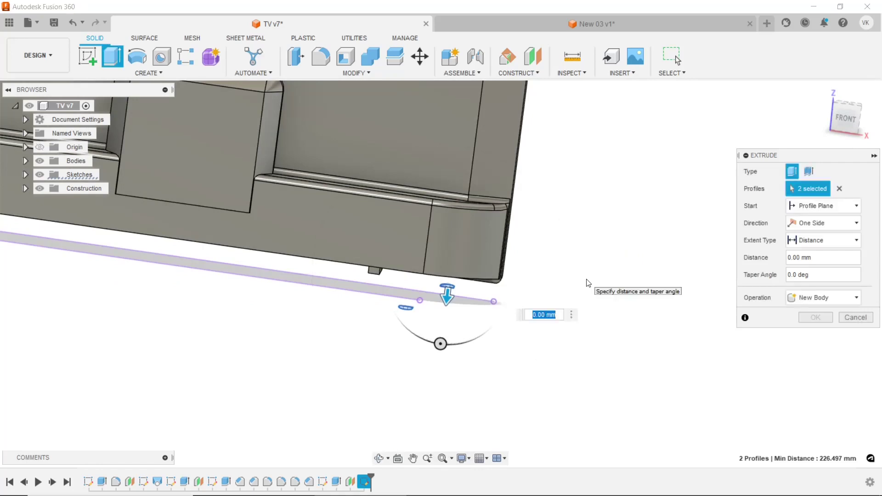
type("10")
key("Return")
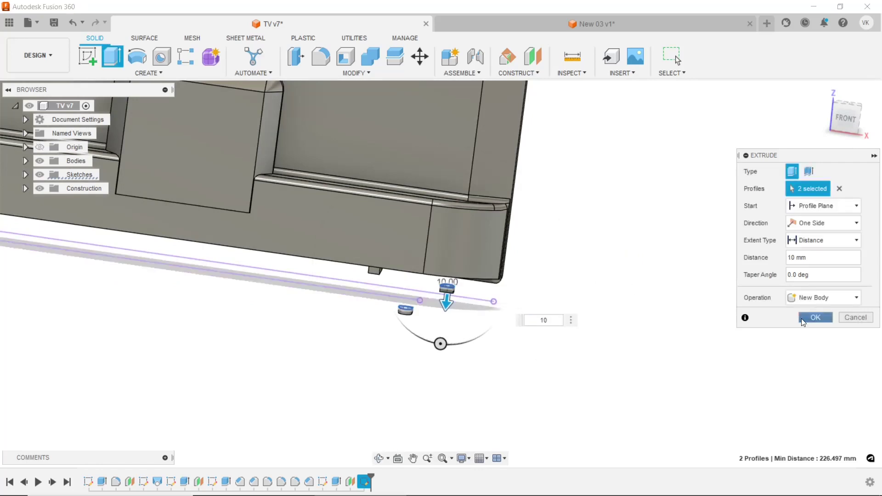
left_click(816, 318)
scroll(574, 363, "down", 3)
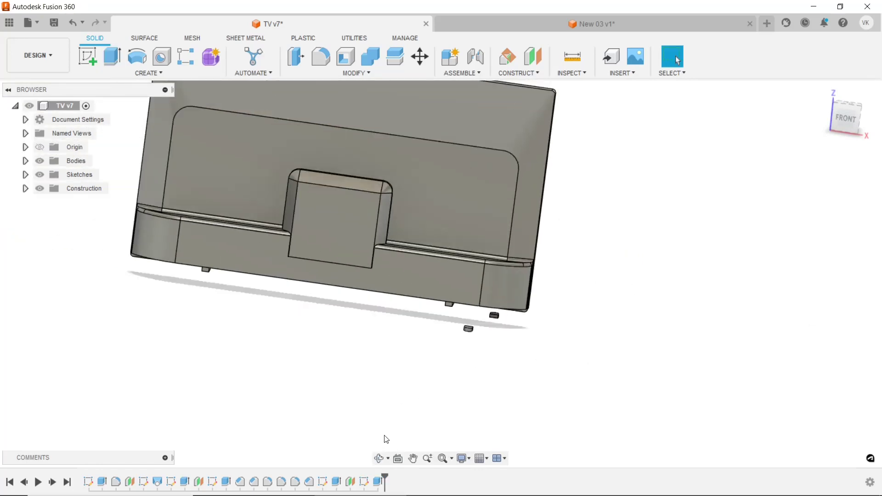
Orbit the TV model to an isometric, then a more frontal view.
left_click(380, 458)
left_click_drag(429, 316, 383, 260)
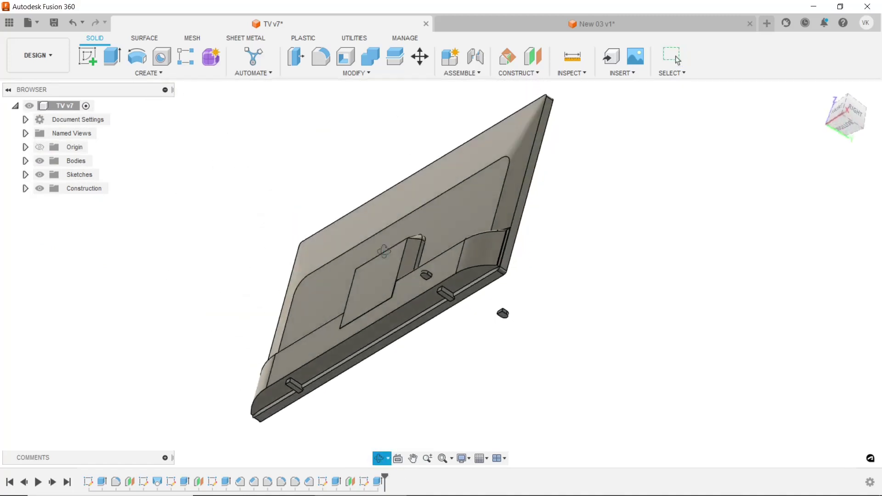
key("Escape")
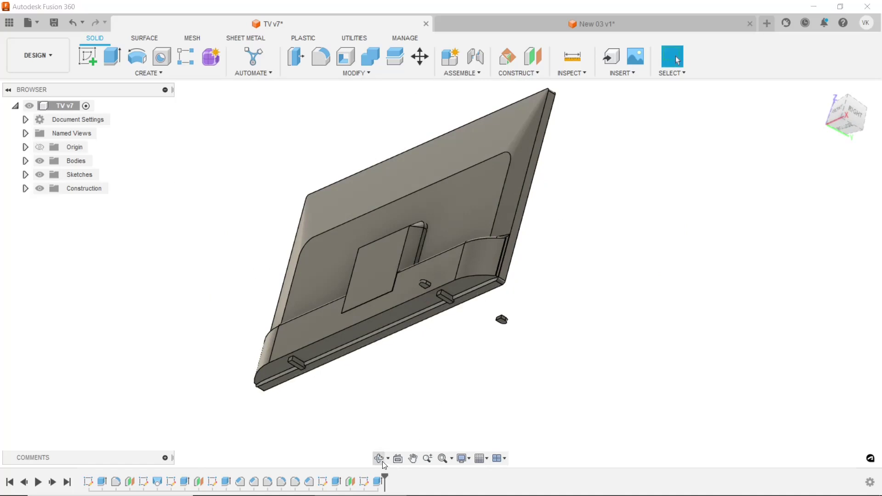
mouse_move(409, 333)
left_mouse_down()
mouse_move(419, 362)
mouse_move(425, 182)
left_mouse_up()
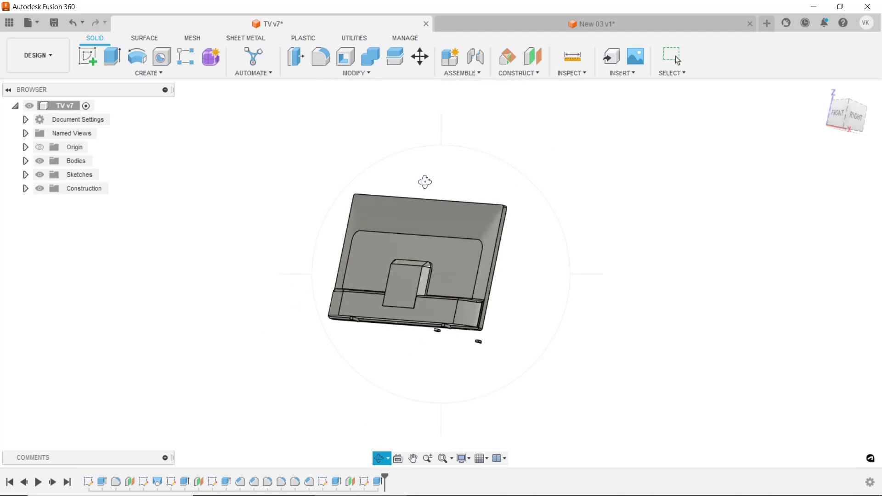
right_click(532, 162)
left_click(573, 164)
scroll(500, 252, "up", 2)
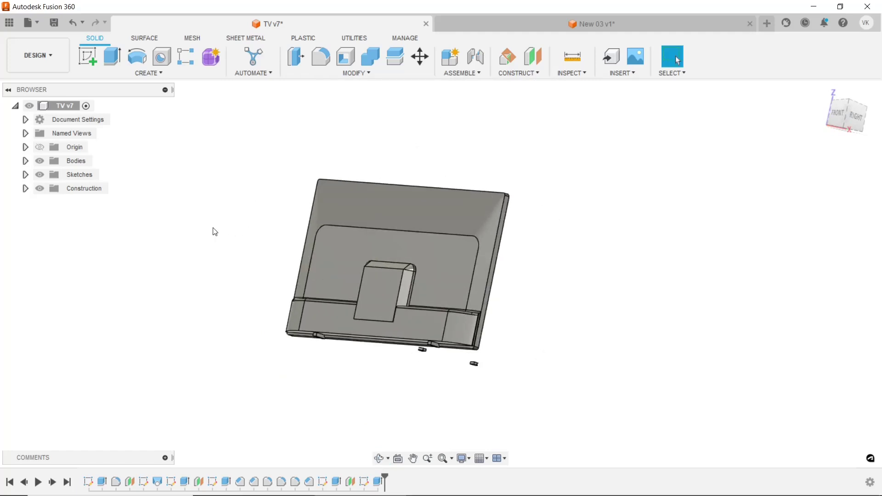
Turn on the origin planes and axes and orbit to an oblique back view.
left_click(25, 148)
left_click(39, 147)
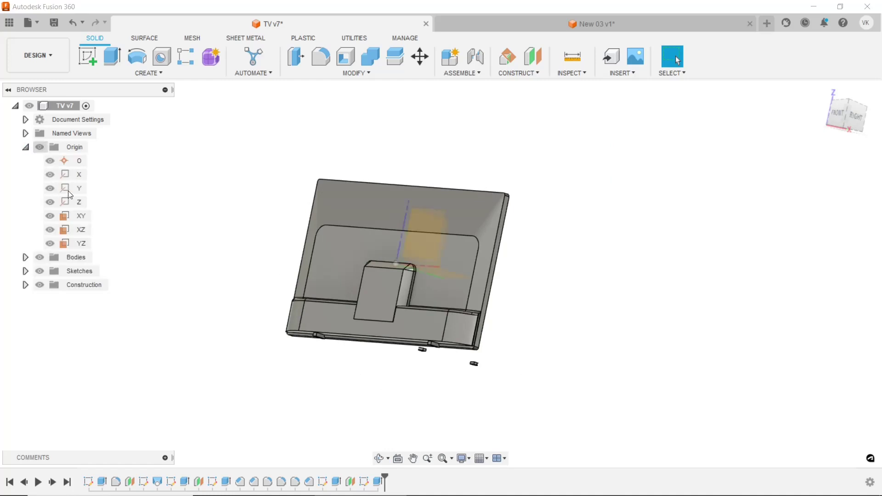
left_click(378, 459)
mouse_move(423, 341)
middle_mouse_down("shift")
mouse_move(418, 378)
mouse_move(524, 185)
middle_mouse_up("shift")
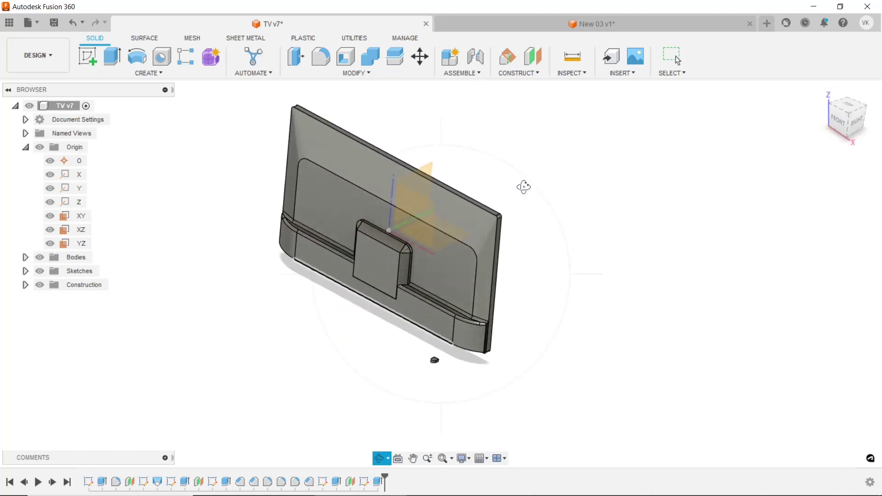
right_click(524, 187)
left_click(553, 192)
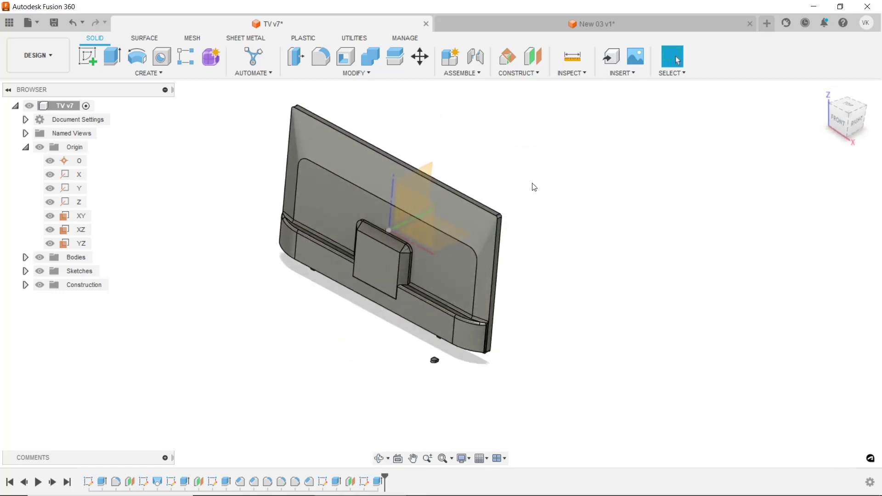
left_click(186, 75)
left_click(126, 343)
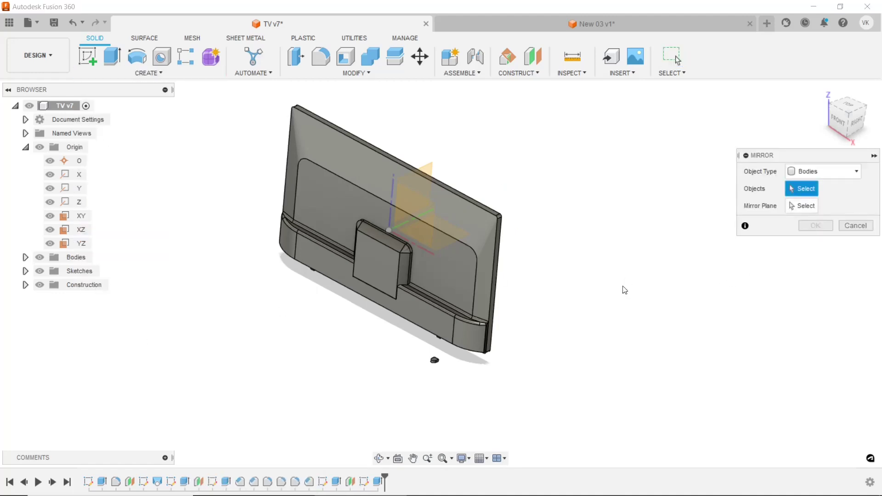
Select both small foot blocks as the bodies to mirror.
left_click(435, 360)
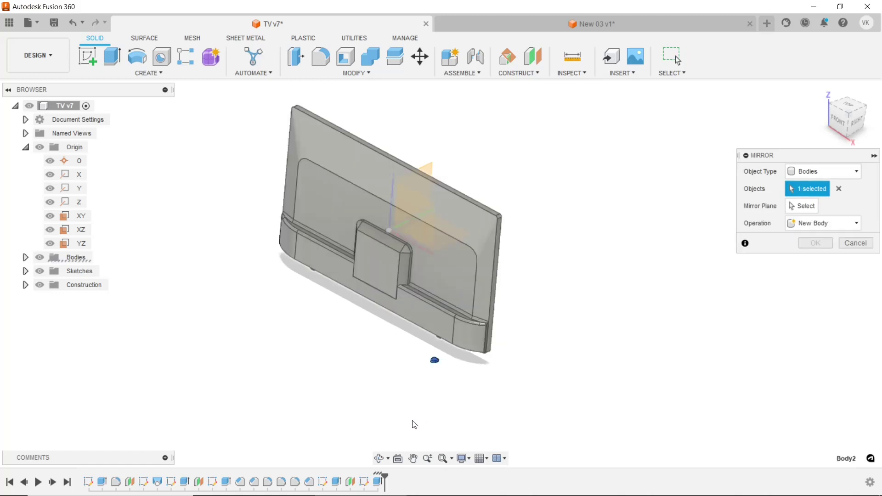
middle_click_drag(406, 382, 603, 284, "shift")
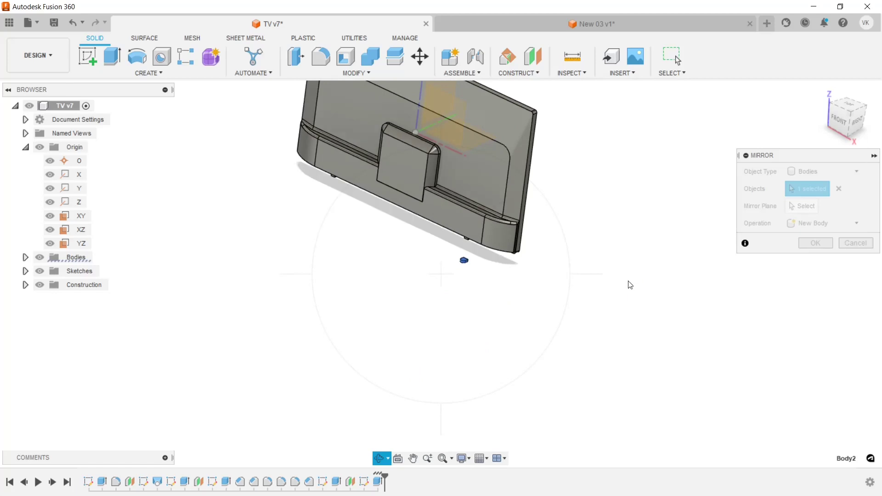
right_click(628, 280)
left_click(651, 282)
scroll(465, 217, "up", 3)
scroll(463, 216, "up", 3)
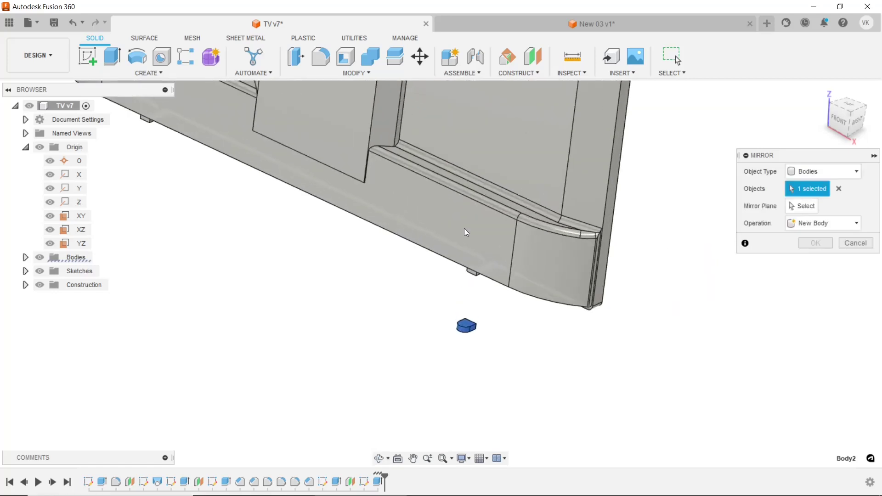
left_click(380, 459)
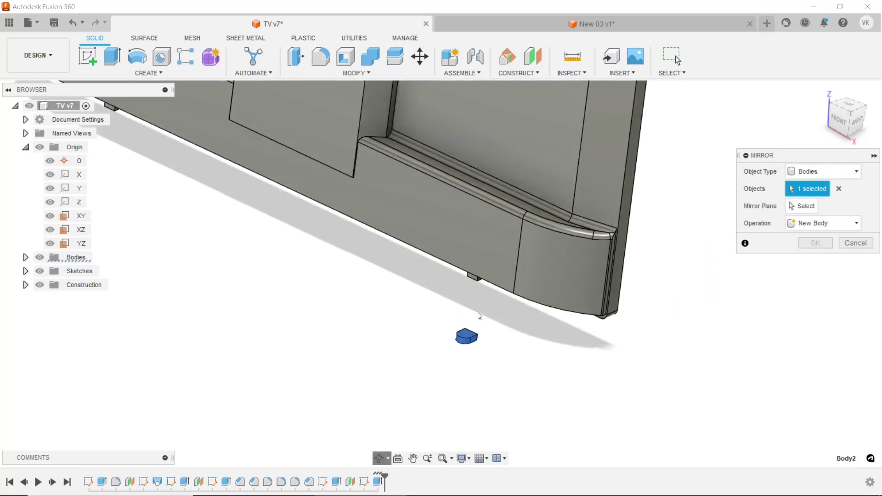
left_click_drag(478, 315, 731, 361)
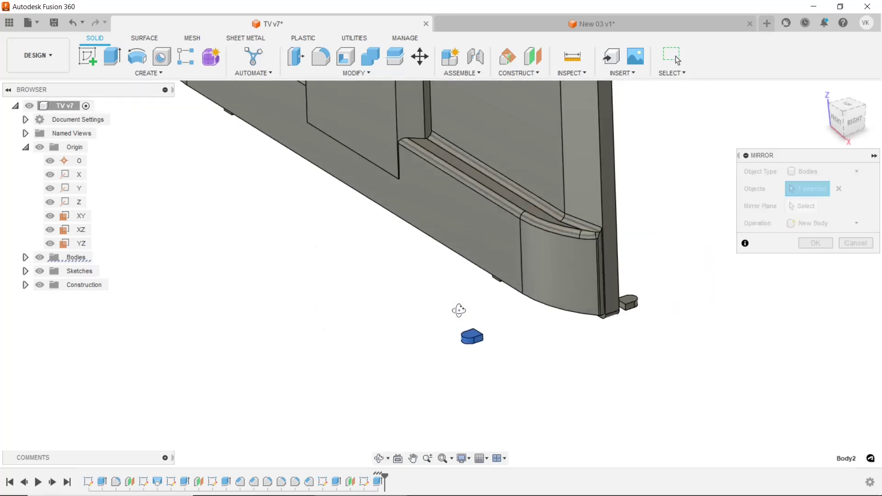
right_click(732, 361)
left_click(735, 356)
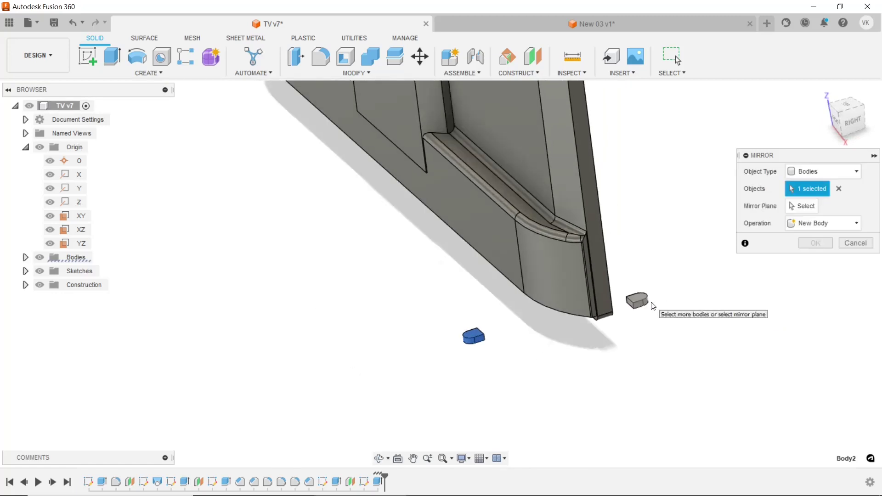
left_click(639, 301)
scroll(577, 332, "down", 2)
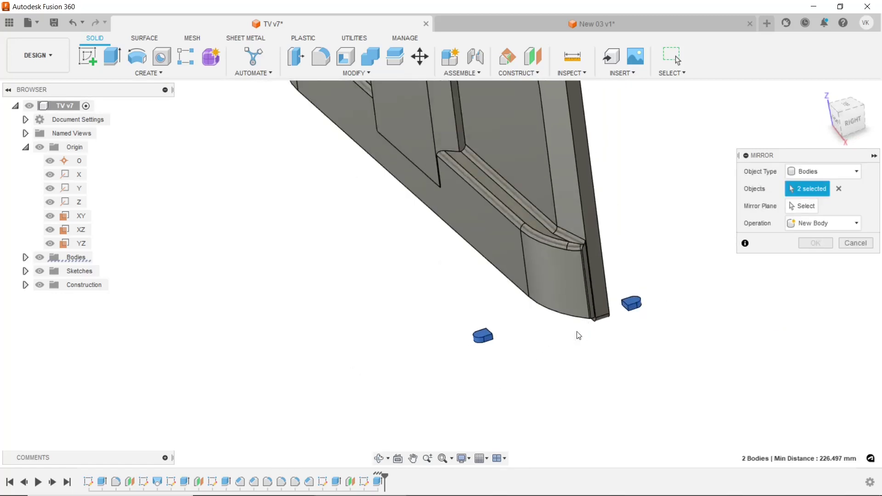
Mirror the two feet across the YZ plane.
left_click(801, 204)
scroll(593, 299, "down", 3)
scroll(580, 193, "down", 1)
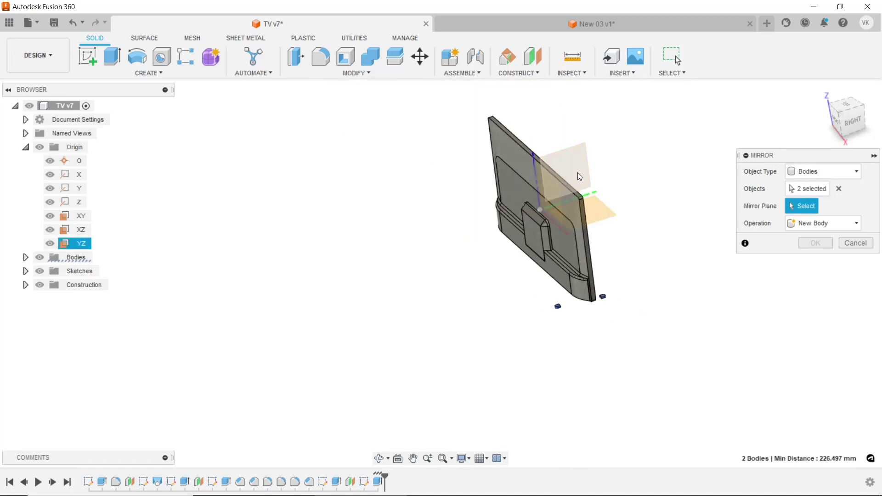
left_click(569, 177)
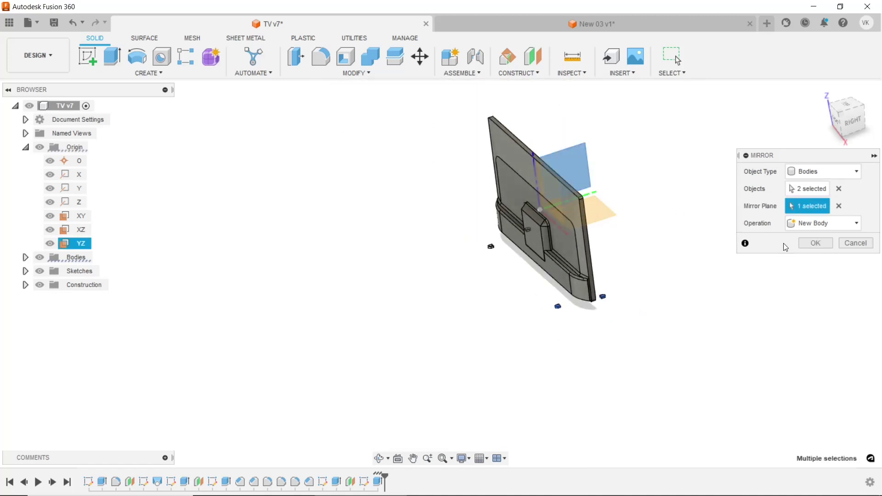
left_click(811, 243)
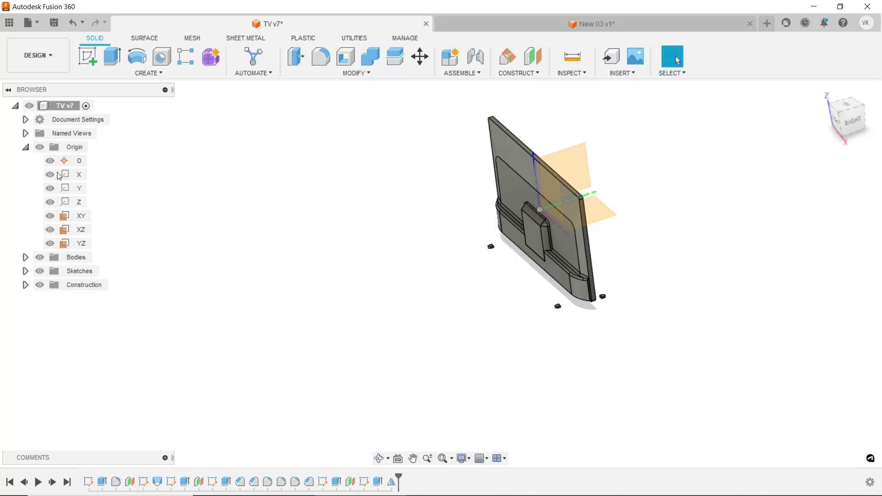
Hide the Origin planes and axes, then orbit to view the TV's back underside.
left_click(39, 147)
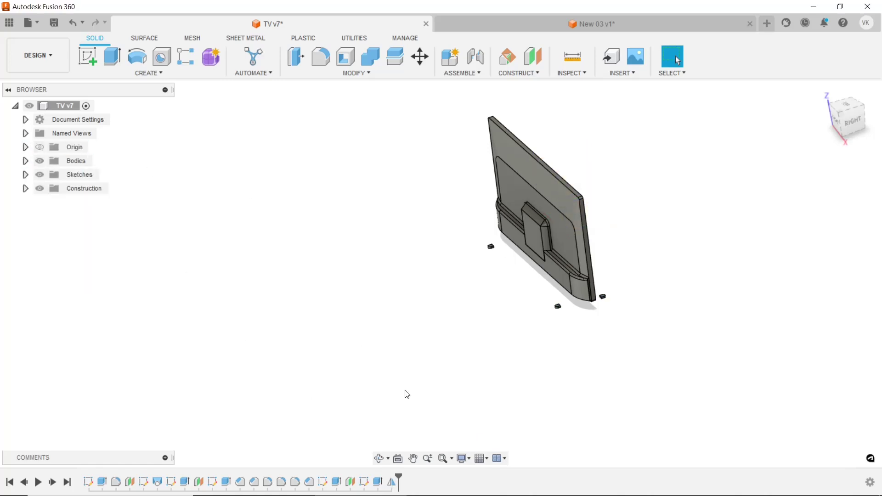
left_click(379, 458)
mouse_move(473, 312)
left_mouse_down()
mouse_move(733, 218)
mouse_move(490, 337)
mouse_move(451, 188)
mouse_move(472, 222)
left_mouse_up()
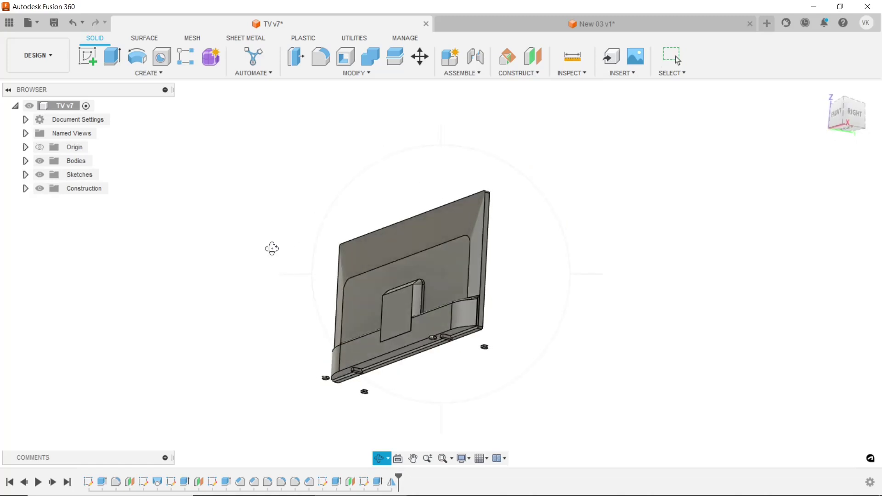
right_click(272, 249)
left_click(315, 250)
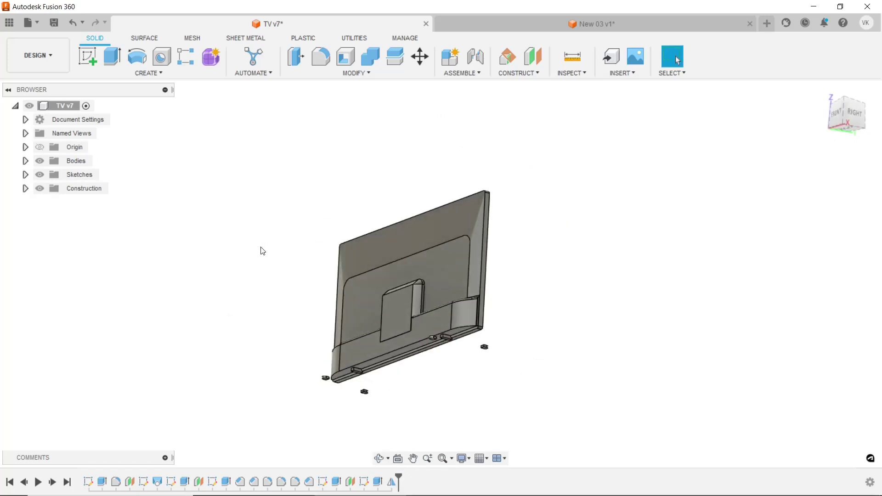
left_click(328, 58)
Select the vertical and bottom edges of the first bottom tab for filleting.
scroll(469, 364, "up", 2)
scroll(453, 339, "up", 3)
scroll(404, 310, "up", 3)
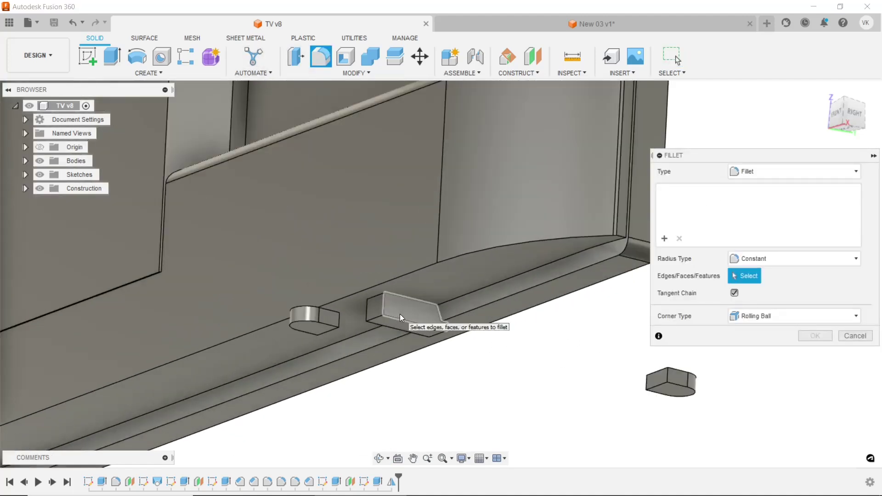
scroll(431, 335, "up", 2)
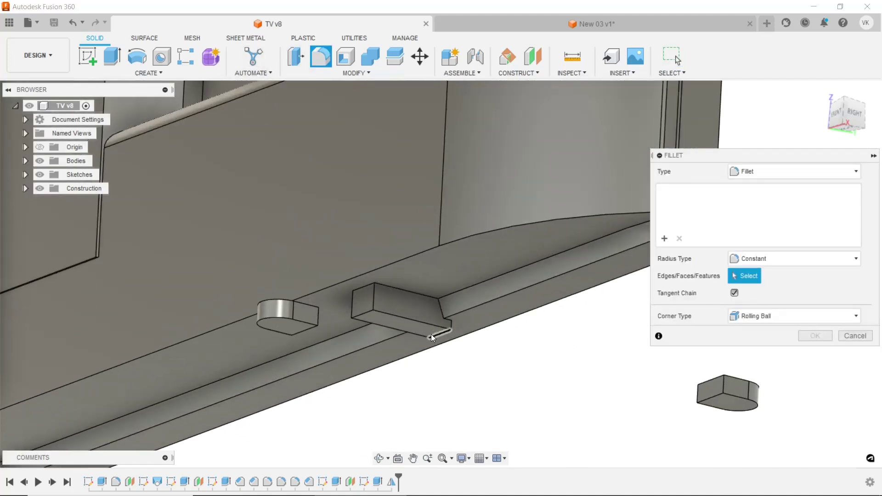
left_click(373, 302)
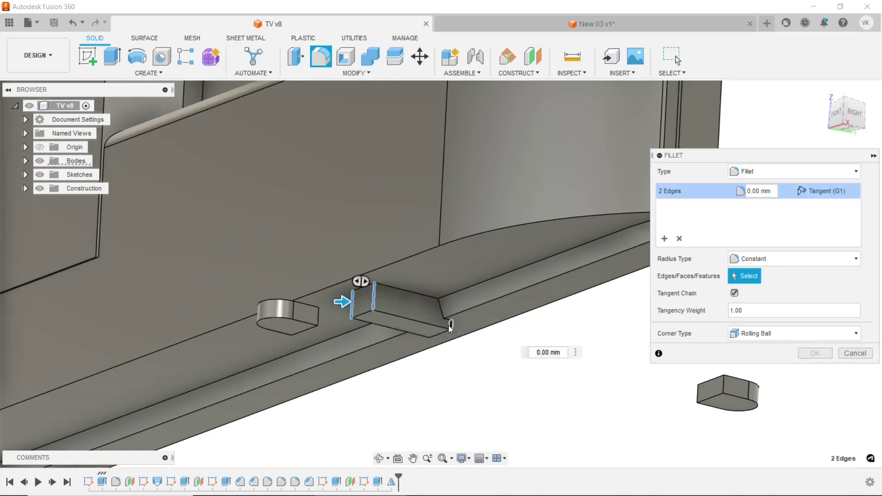
left_click(449, 326)
left_click(429, 333)
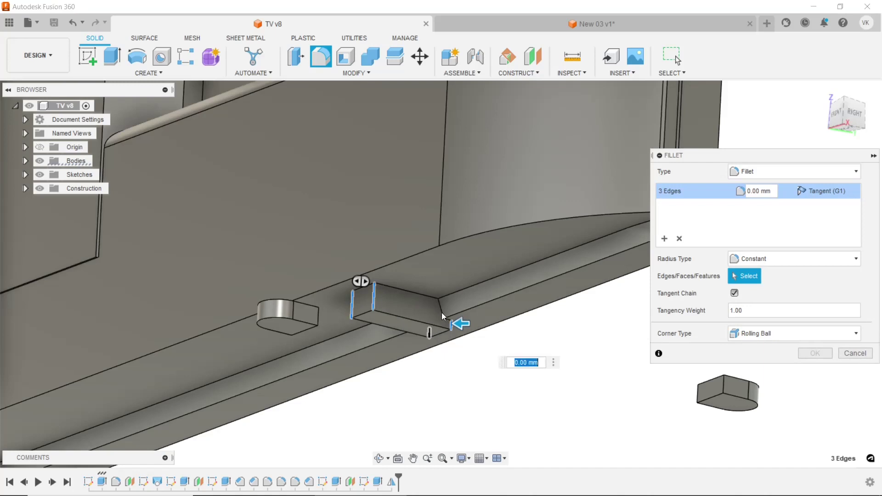
scroll(442, 313, "down", 4)
scroll(443, 313, "down", 2)
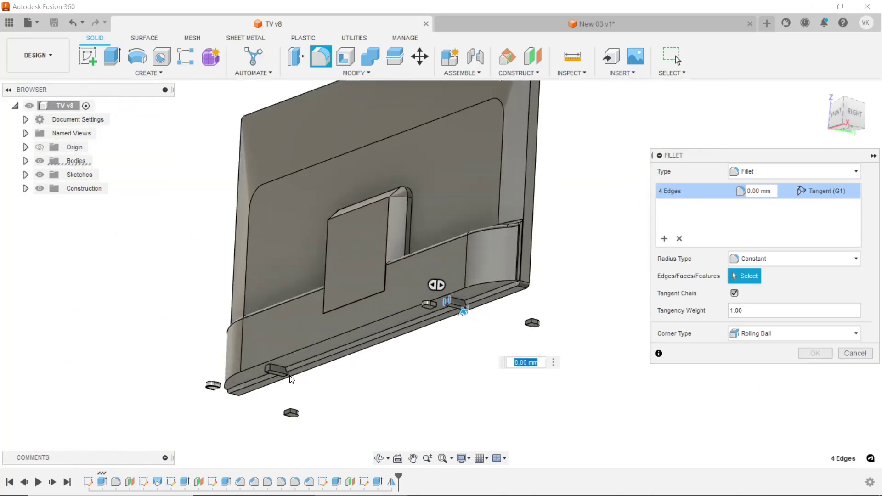
scroll(266, 373, "up", 6)
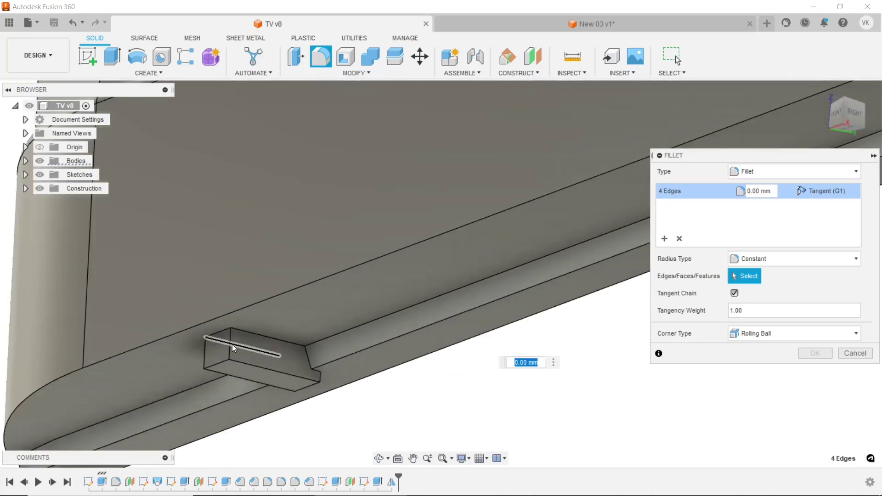
Add the second tab's edges and round all eight edges with a 5 mm fillet.
left_click(230, 344)
scroll(199, 353, "up", 2)
left_click(205, 353)
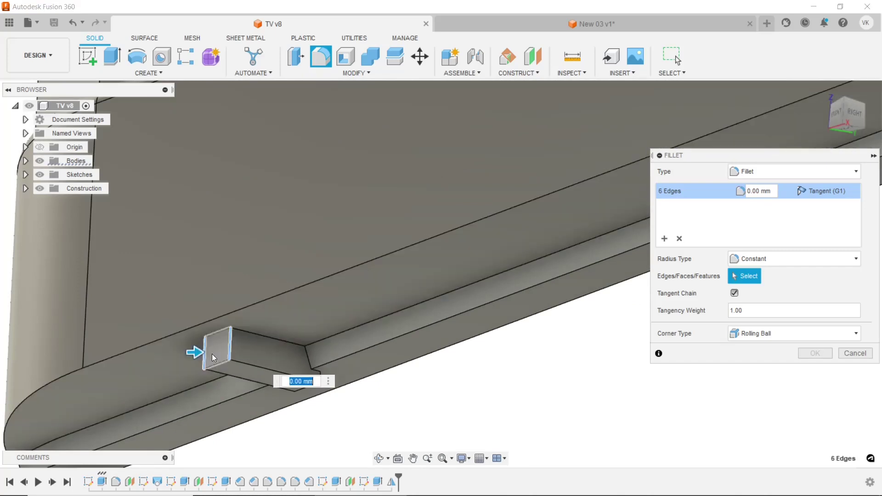
scroll(323, 376, "down", 1)
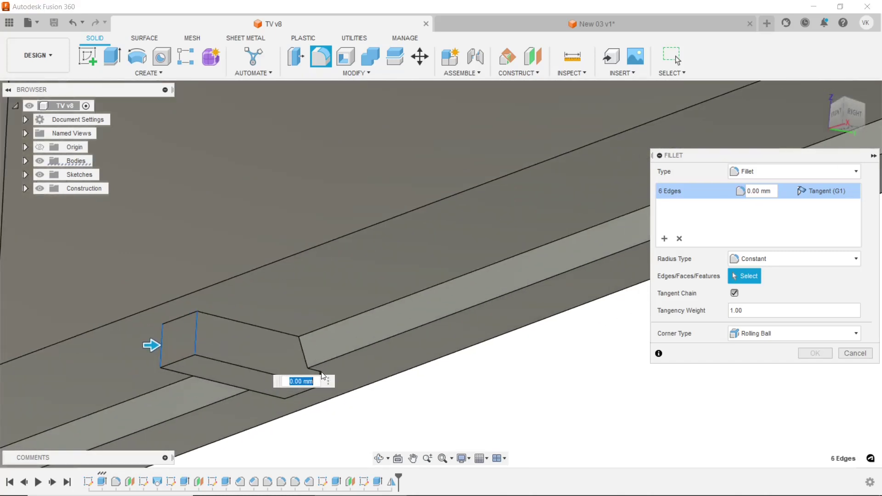
left_click(291, 383)
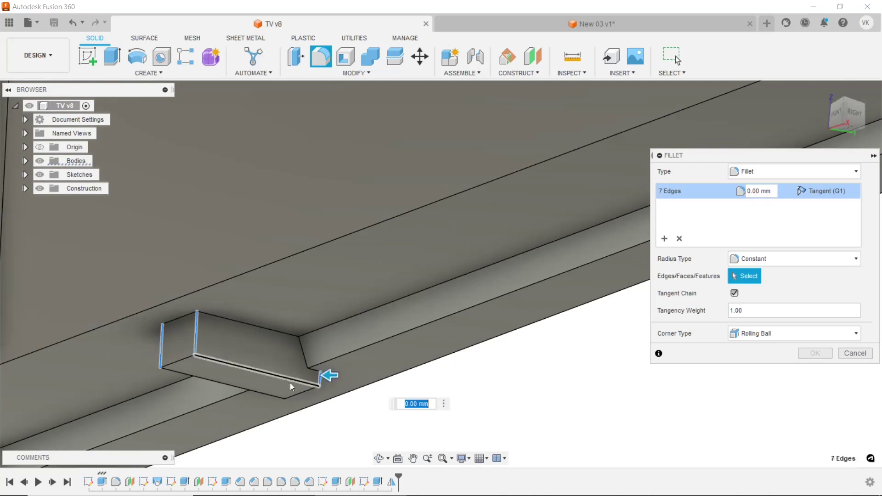
left_click(284, 390)
type("5")
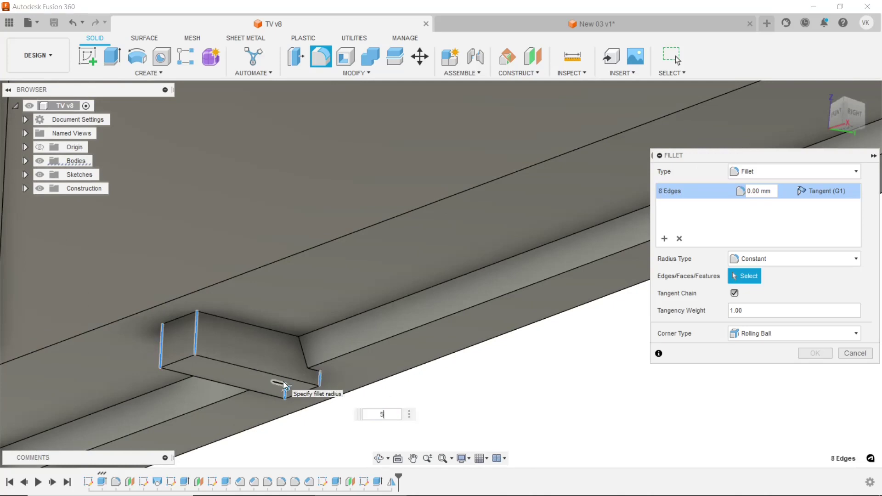
left_click(816, 354)
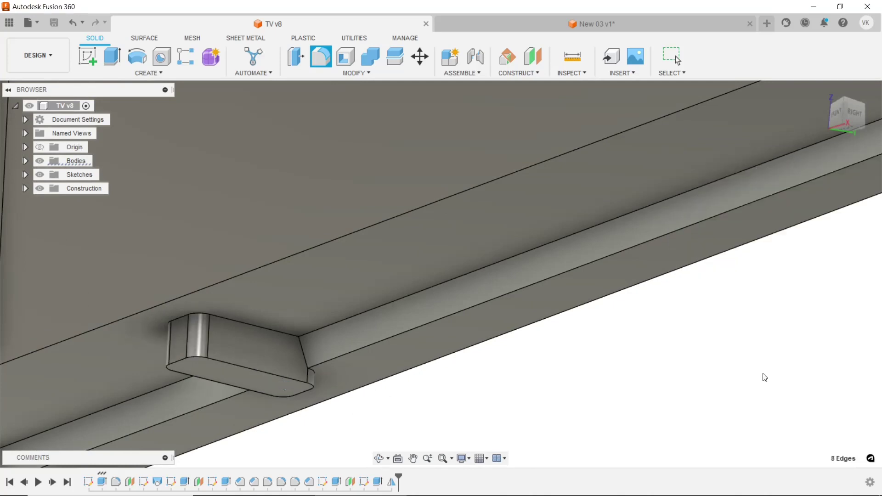
scroll(411, 339, "down", 5)
scroll(374, 352, "down", 4)
Start a new sketch on the tab's bottom face.
scroll(374, 351, "down", 3)
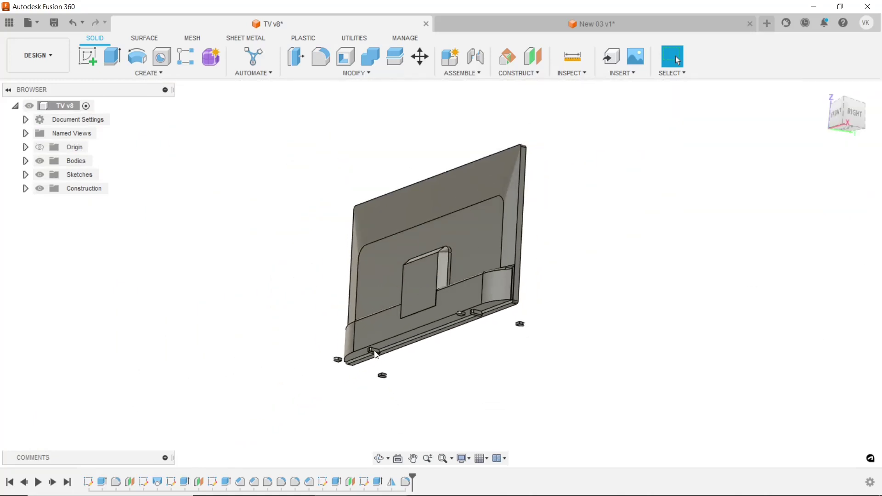
scroll(468, 265, "up", 5)
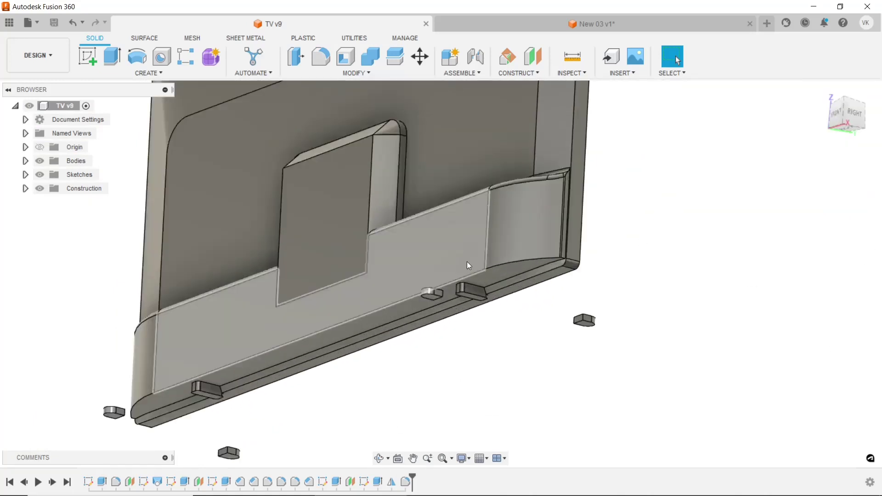
scroll(466, 293, "up", 5)
scroll(465, 321, "up", 3)
left_click(459, 339)
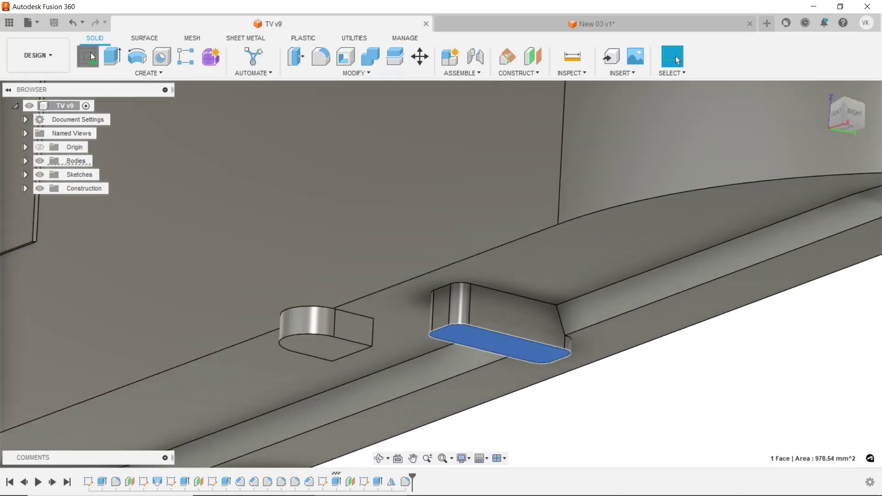
left_click(90, 53)
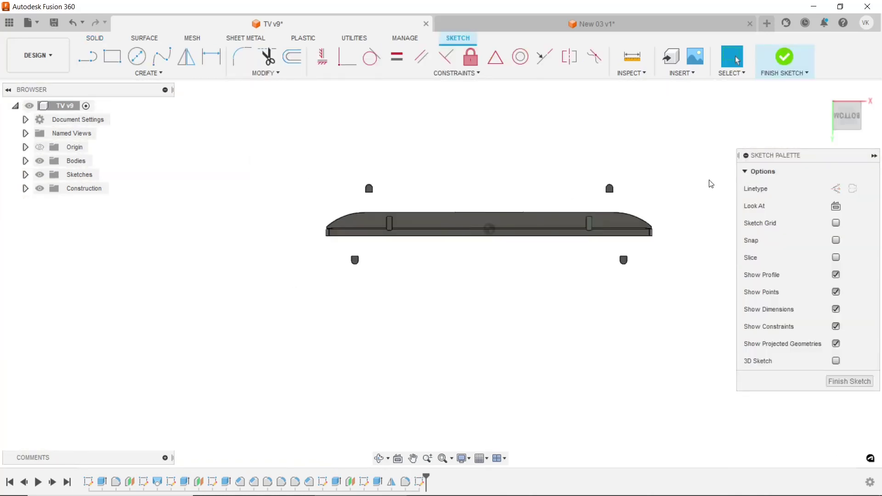
Project the tab face's rounded outline into the sketch.
scroll(689, 191, "up", 4)
scroll(667, 198, "up", 1)
scroll(512, 252, "up", 2)
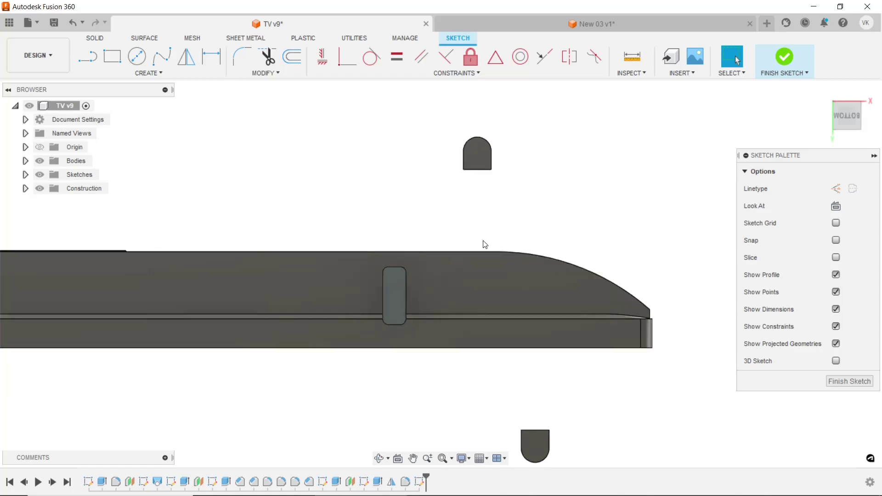
scroll(484, 244, "up", 2)
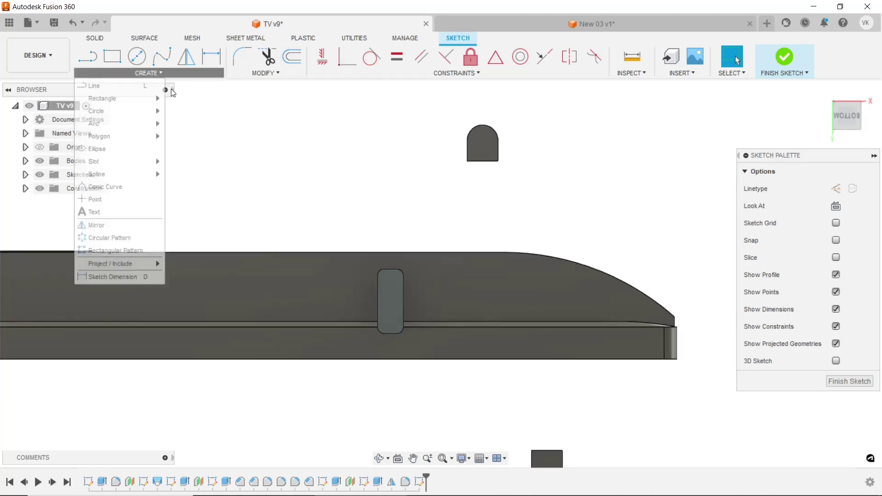
left_click(170, 86)
mouse_move(111, 264)
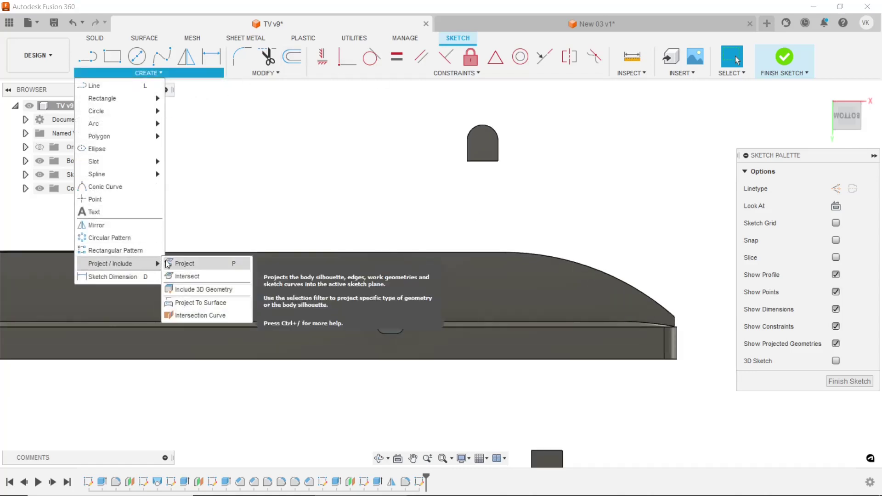
left_click(184, 260)
left_click(397, 284)
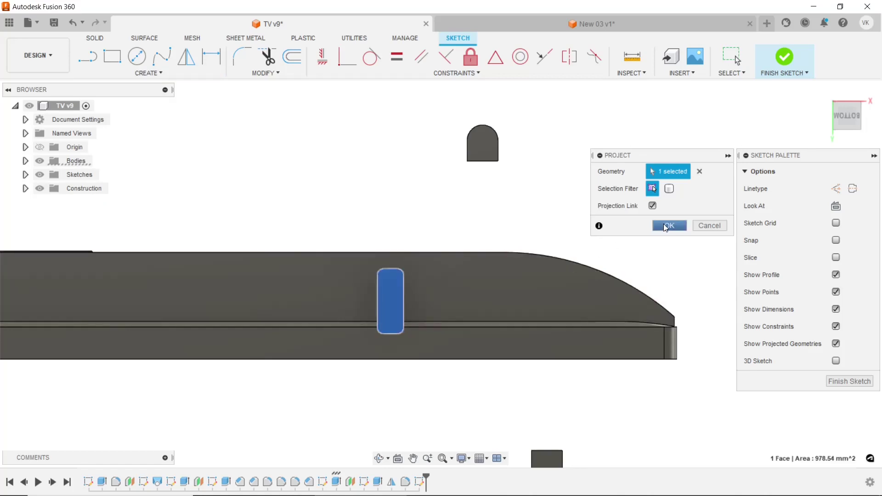
left_click(670, 225)
Draw a line between the outline's side midpoints and finish the sketch.
left_click(76, 62)
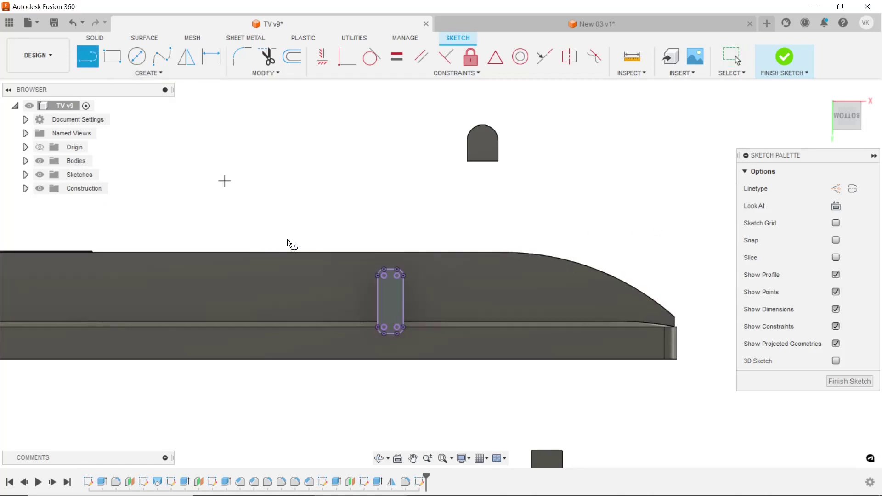
left_click(379, 301)
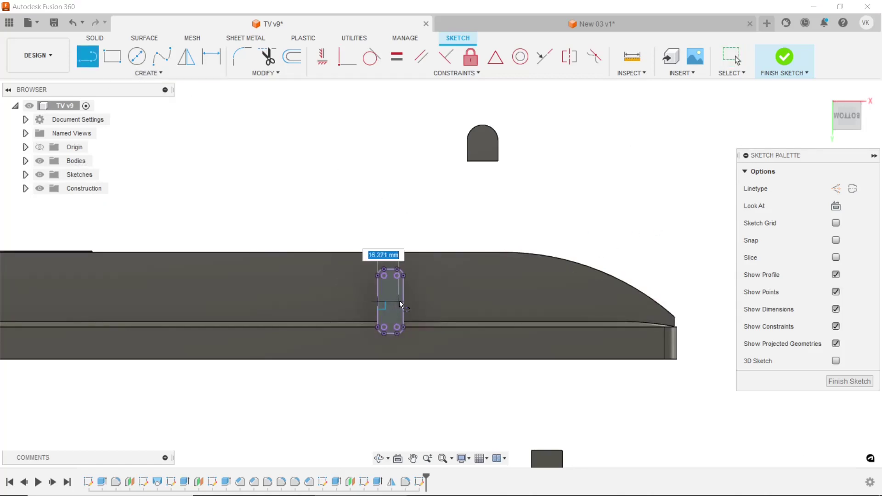
double_click(401, 301)
right_click(305, 142)
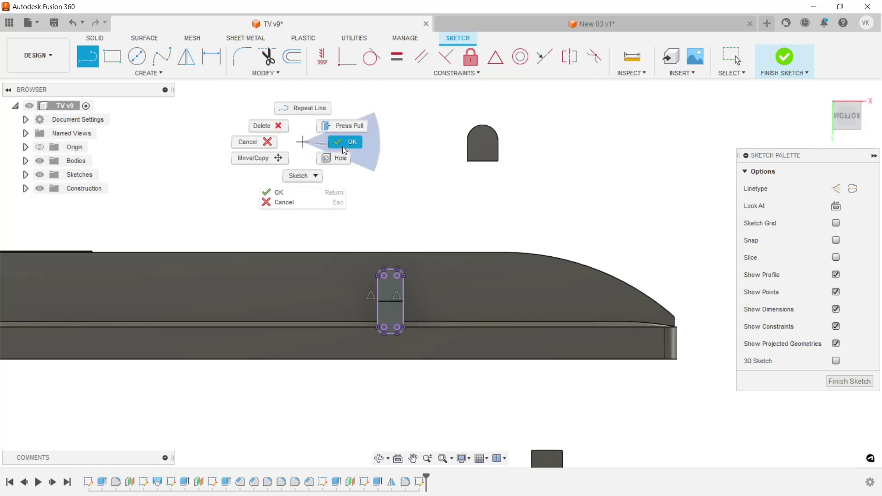
left_click(345, 142)
left_click(786, 64)
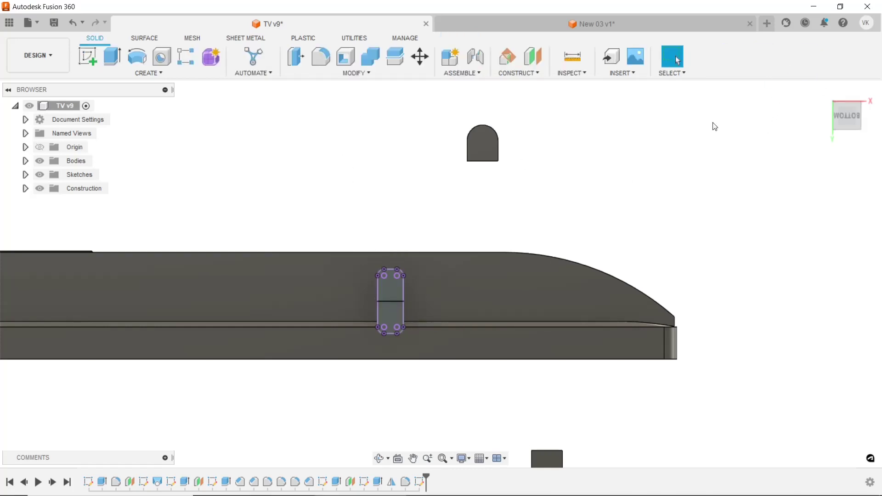
left_click(379, 457)
Start a loft using half of the tab sketch as the first profile.
left_click_drag(479, 257, 481, 305)
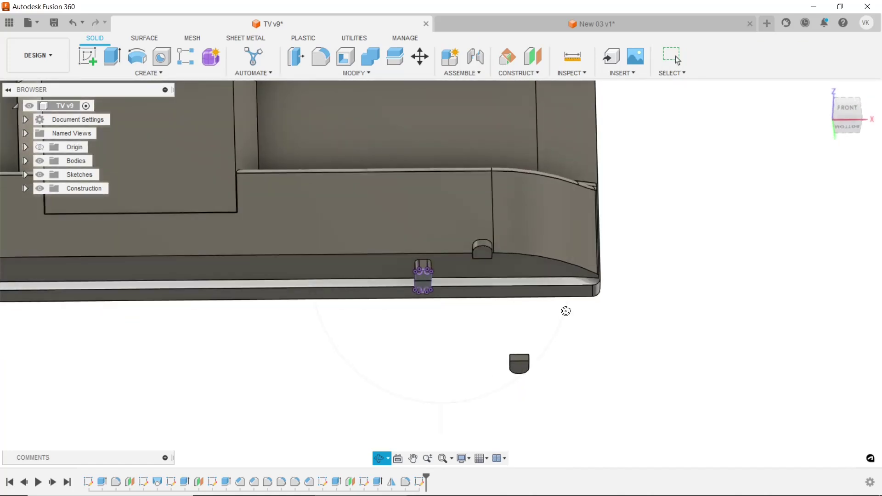
right_click(638, 301)
left_click(703, 301)
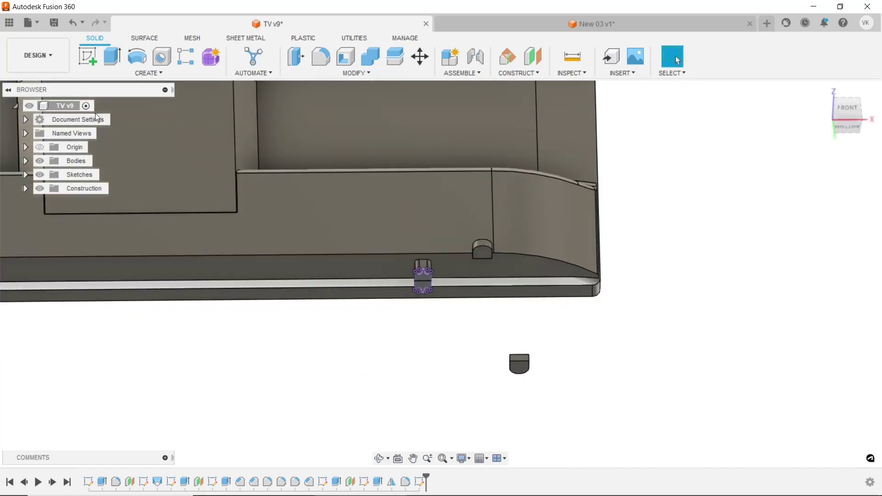
left_click(118, 76)
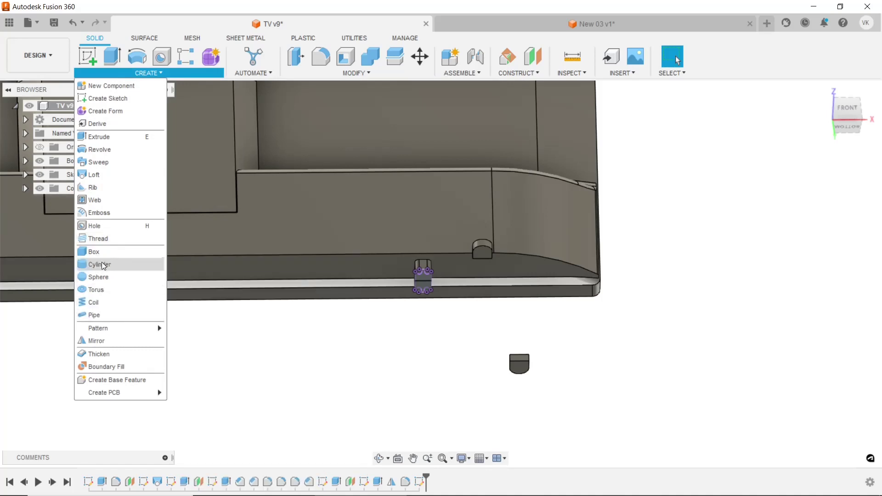
left_click(119, 174)
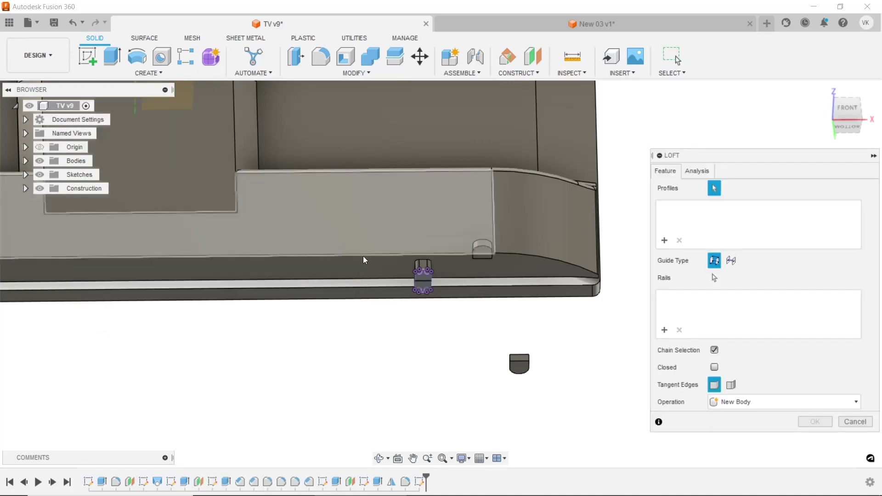
left_click(423, 271)
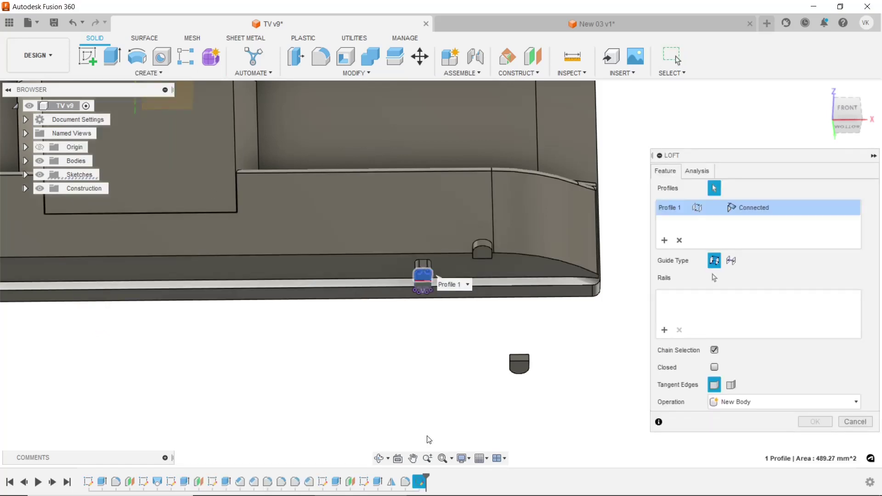
Use the foot's top face as the second profile to create the joined angled leg.
left_click(378, 458)
left_click_drag(429, 294, 423, 339)
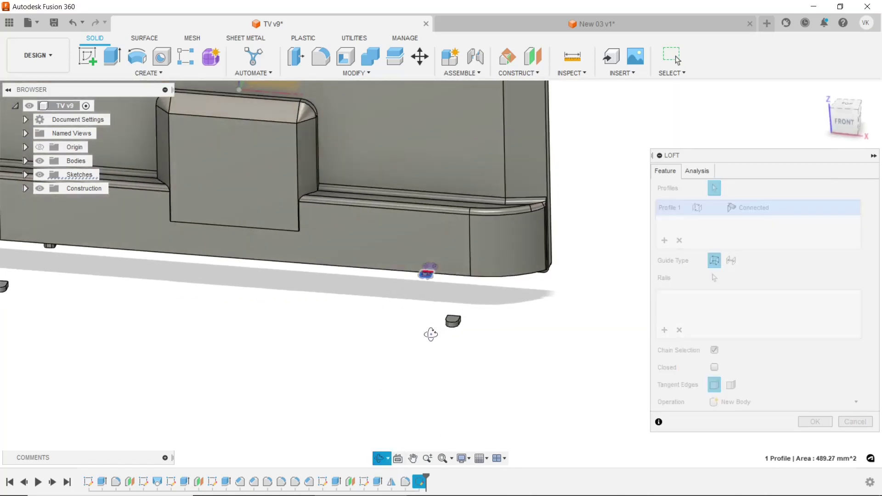
right_click(424, 339)
left_click(453, 338)
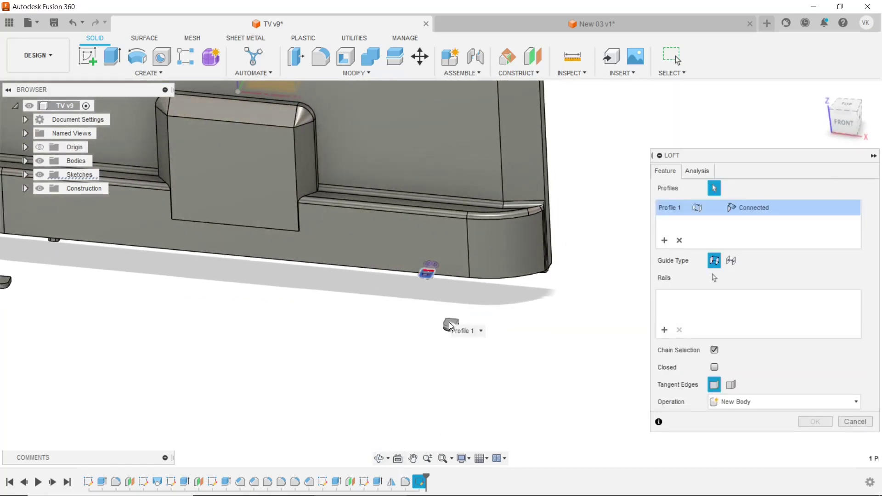
left_click(450, 324)
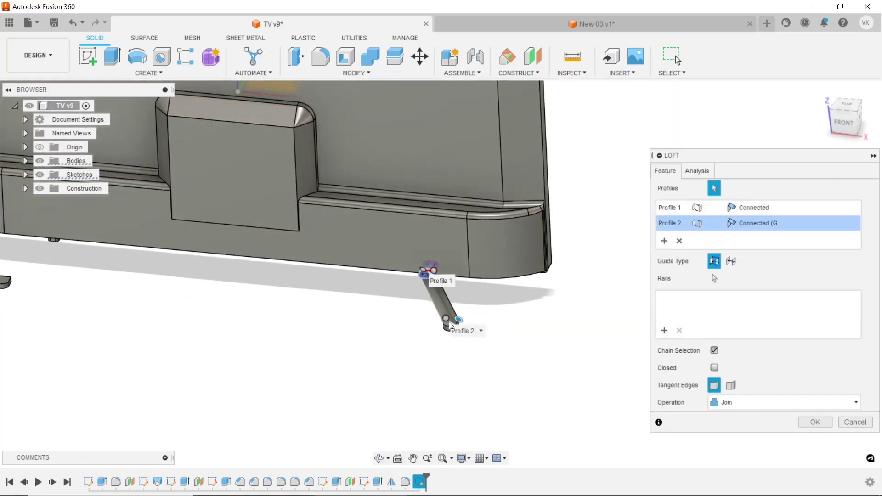
left_click(808, 422)
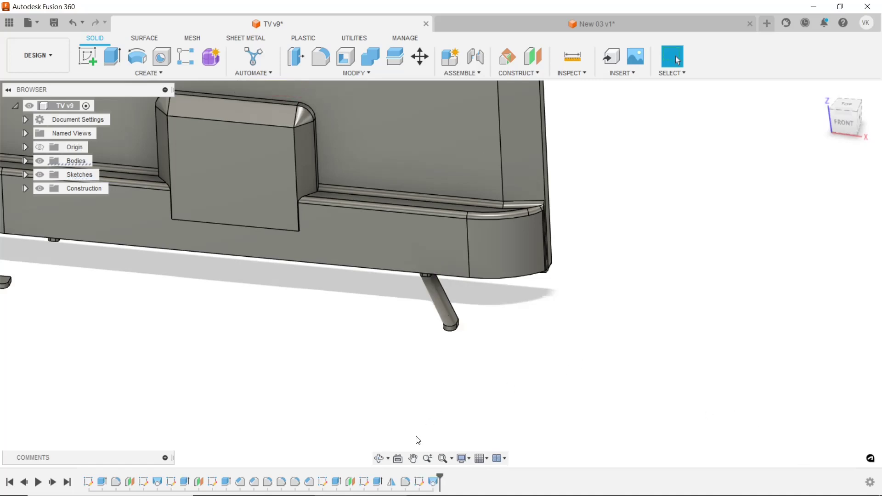
left_click(379, 458)
mouse_move(404, 322)
left_mouse_down()
mouse_move(395, 281)
mouse_move(385, 296)
mouse_move(404, 298)
mouse_move(410, 280)
left_mouse_up()
right_click(650, 232)
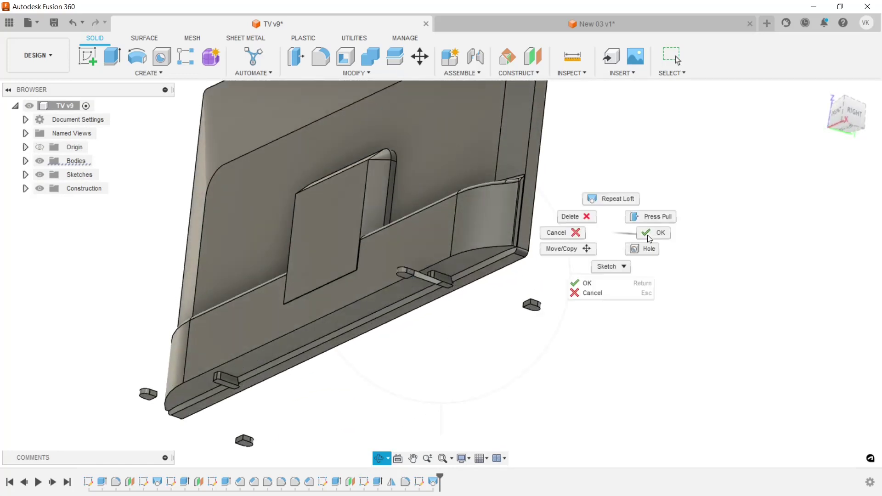
key("Escape")
left_click_drag(633, 241, 588, 250)
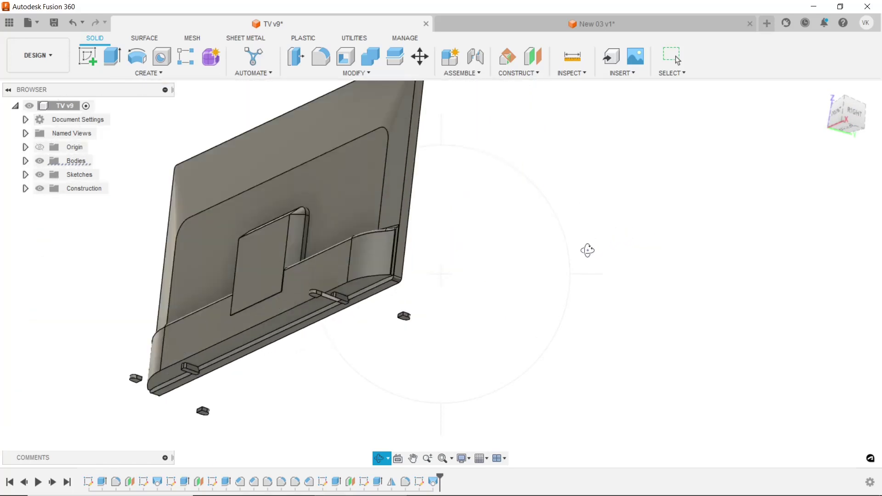
right_click(422, 330)
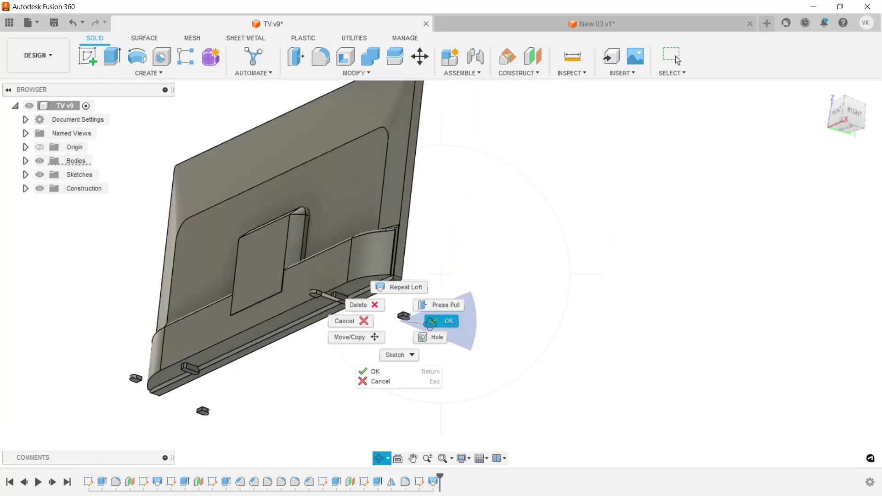
left_click(422, 329)
scroll(342, 326, "up", 2)
scroll(269, 290, "up", 1)
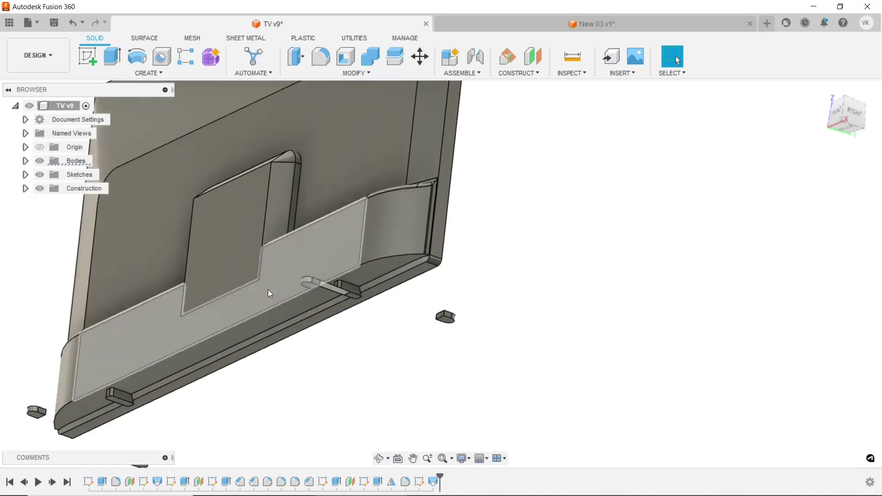
scroll(269, 289, "up", 1)
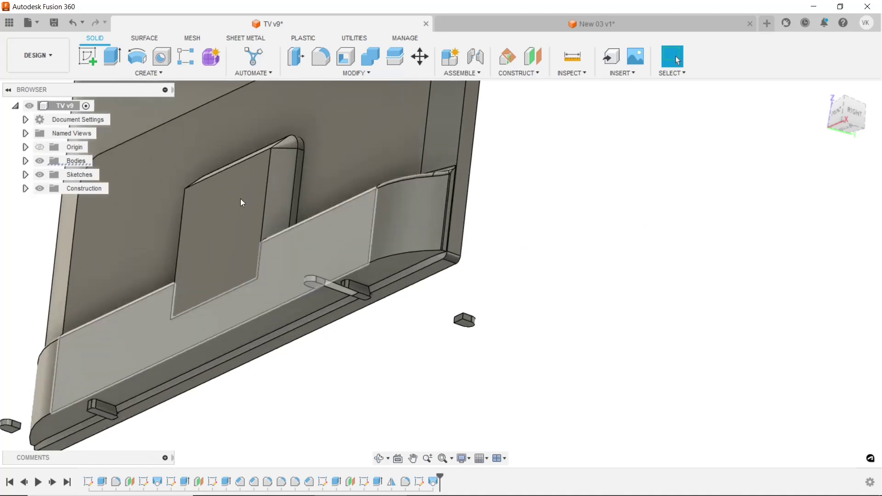
left_click(129, 74)
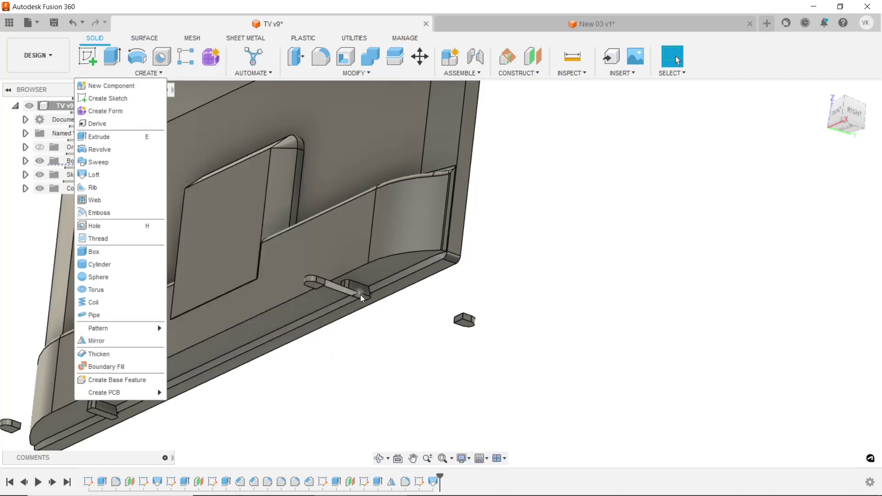
scroll(361, 297, "up", 2)
scroll(368, 291, "up", 3)
scroll(362, 301, "up", 2)
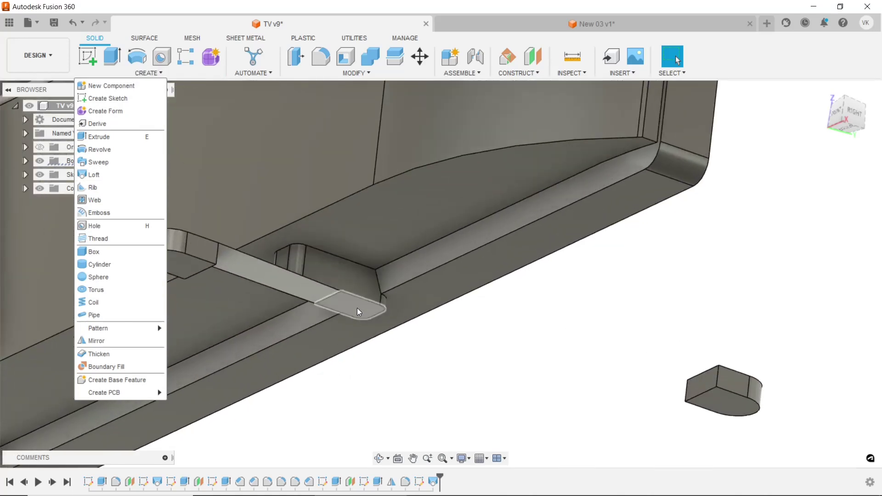
left_click(357, 308)
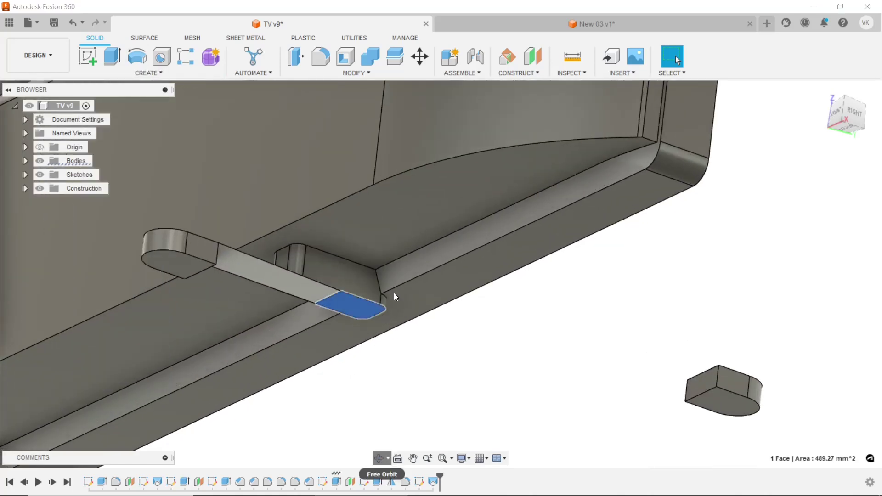
Start a loft from the preselected base block face.
scroll(399, 295, "down", 2)
mouse_move(404, 291)
middle_mouse_down("shift")
mouse_move(412, 359)
mouse_move(393, 366)
mouse_move(368, 346)
mouse_move(372, 368)
mouse_move(510, 362)
middle_mouse_up("shift")
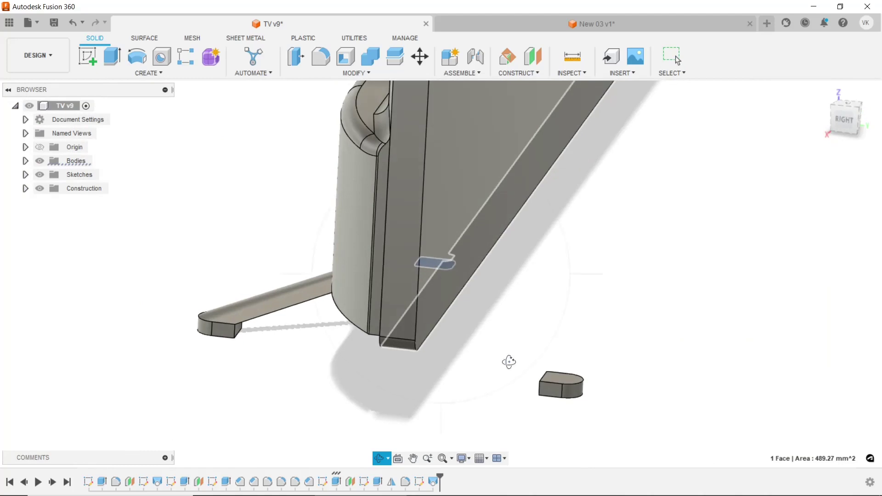
right_click(513, 360)
left_click(538, 360)
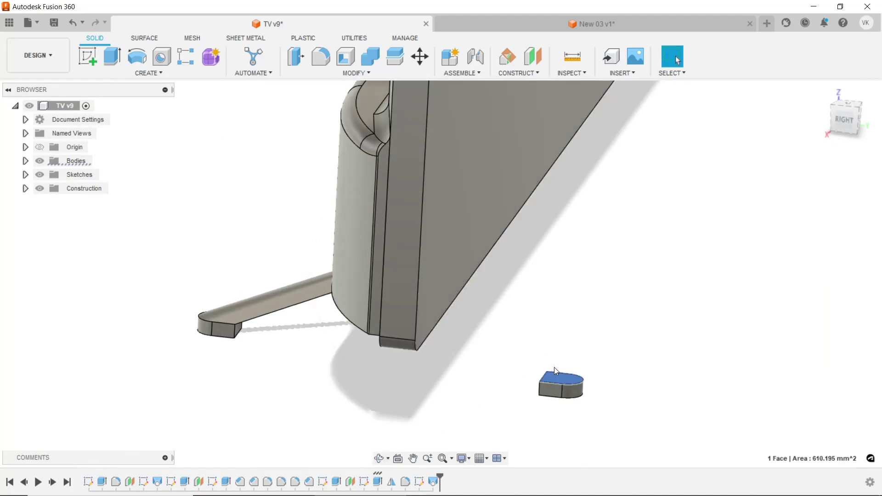
left_click(148, 73)
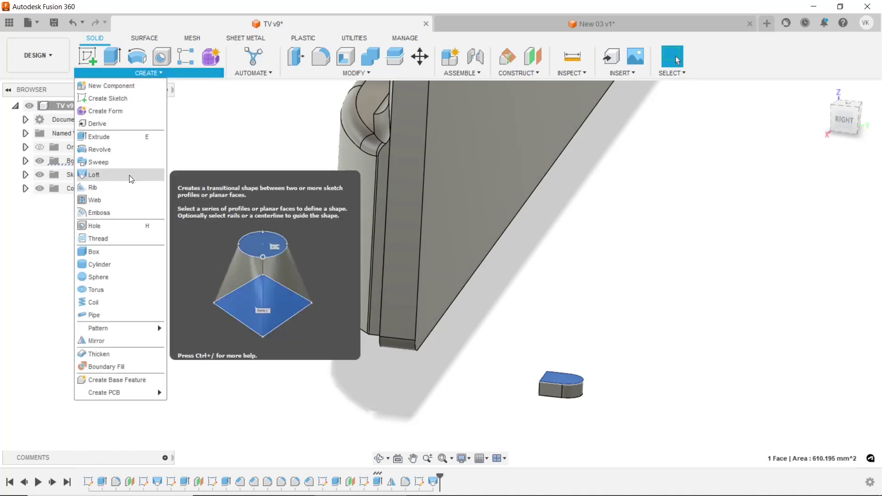
left_click(93, 174)
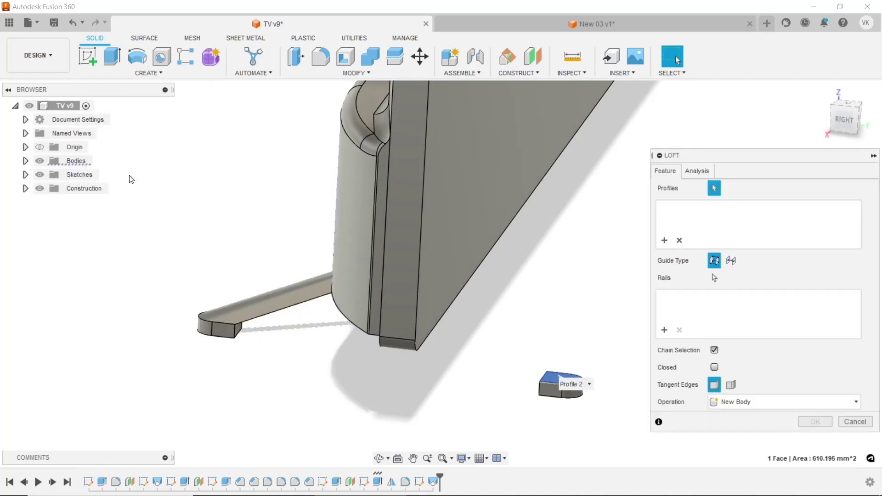
Pick the foot's end face as Profile 2 and create the joined leg.
left_click(379, 459)
left_click_drag(321, 253, 226, 240)
right_click(252, 247)
left_click(252, 247)
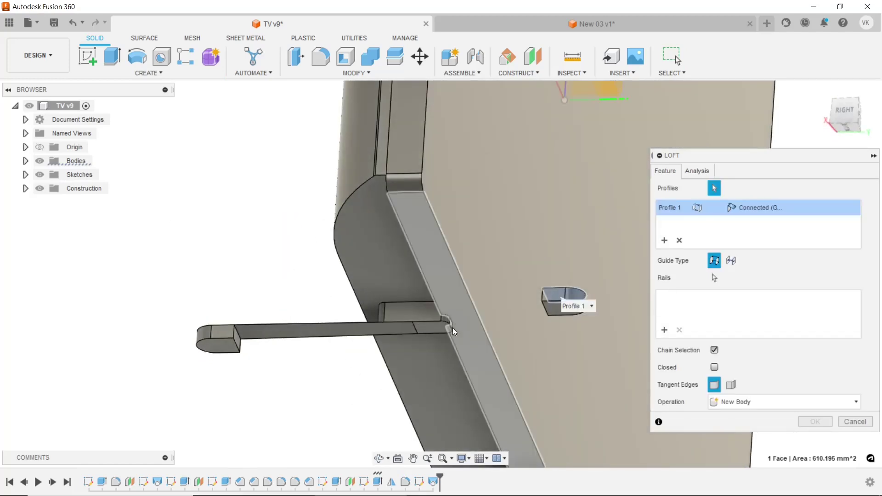
left_click(448, 332)
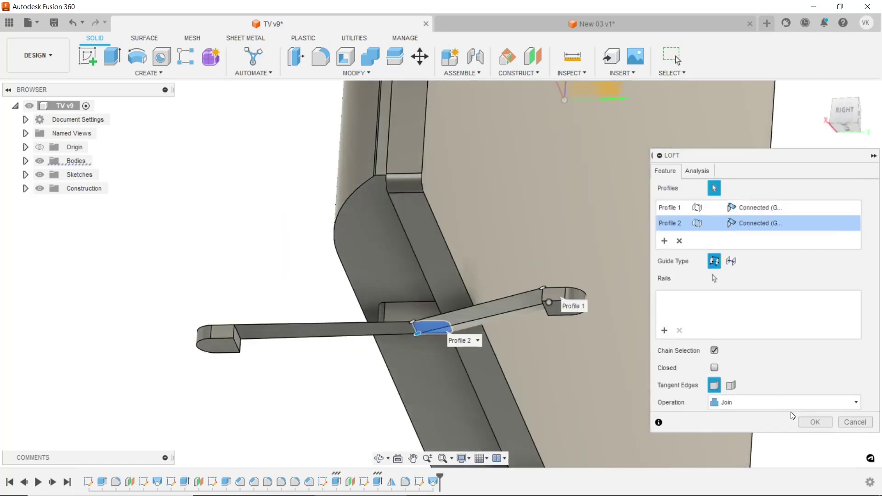
left_click(805, 422)
left_click(379, 458)
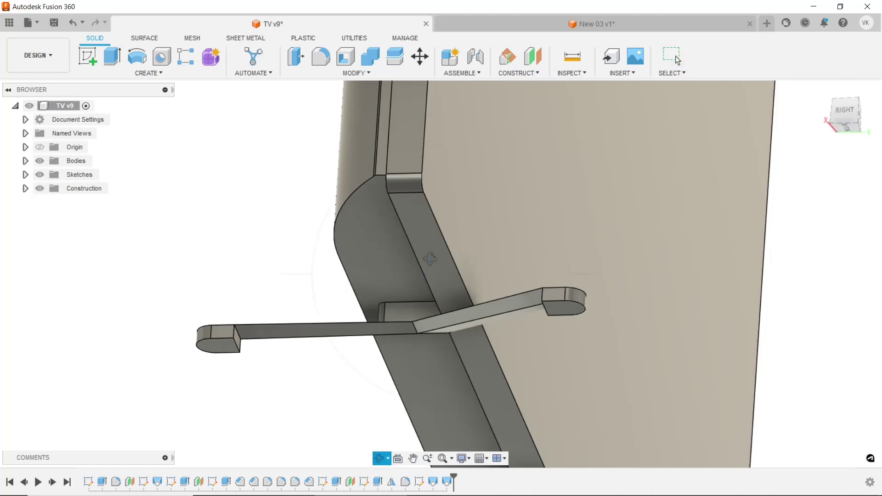
mouse_move(430, 259)
left_mouse_down()
mouse_move(491, 281)
mouse_move(433, 302)
mouse_move(438, 253)
left_mouse_up()
Start a sketch on the mounting block's end face and project its outline.
left_click_drag(272, 270, 360, 211)
key("Escape")
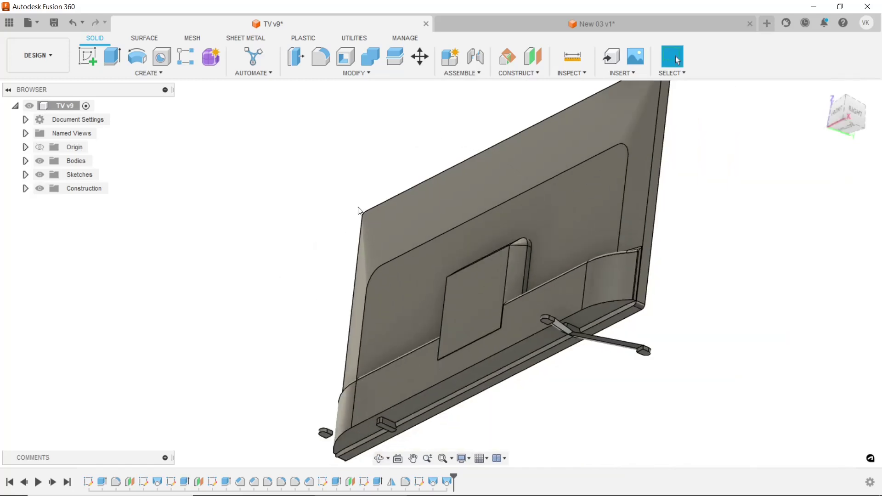
scroll(391, 279, "up", 2)
scroll(394, 404, "up", 3)
scroll(386, 365, "up", 2)
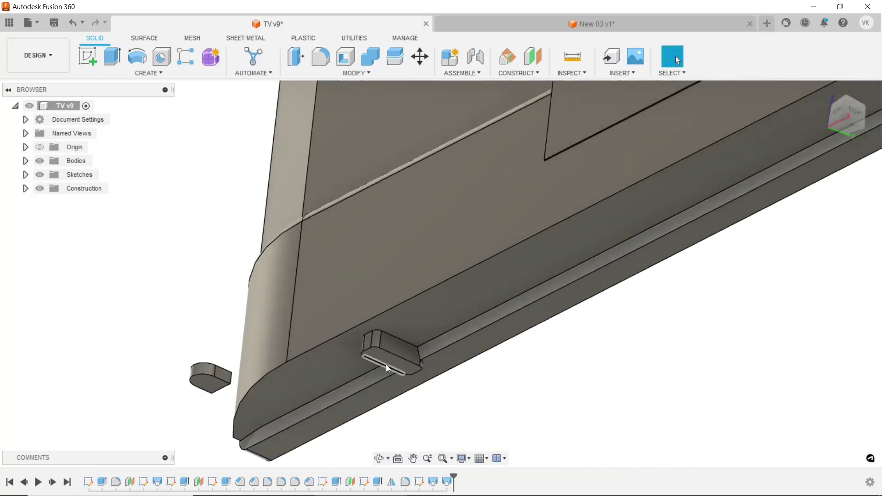
left_click(390, 361)
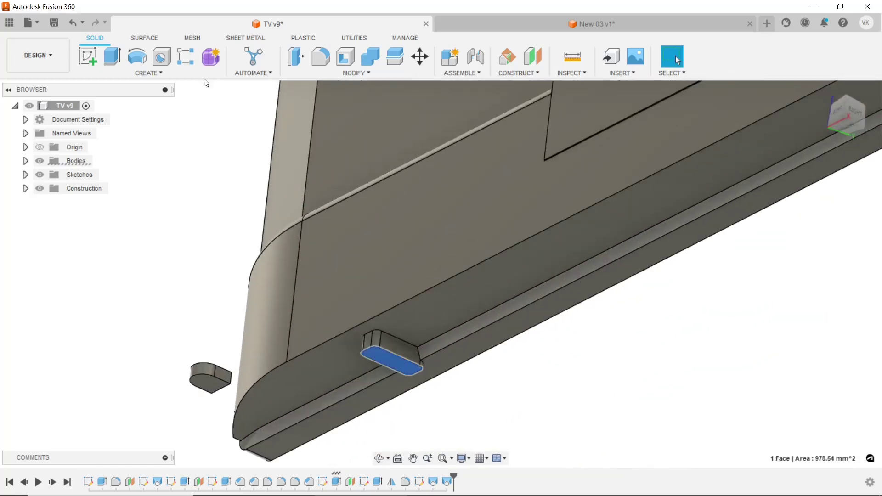
left_click(91, 56)
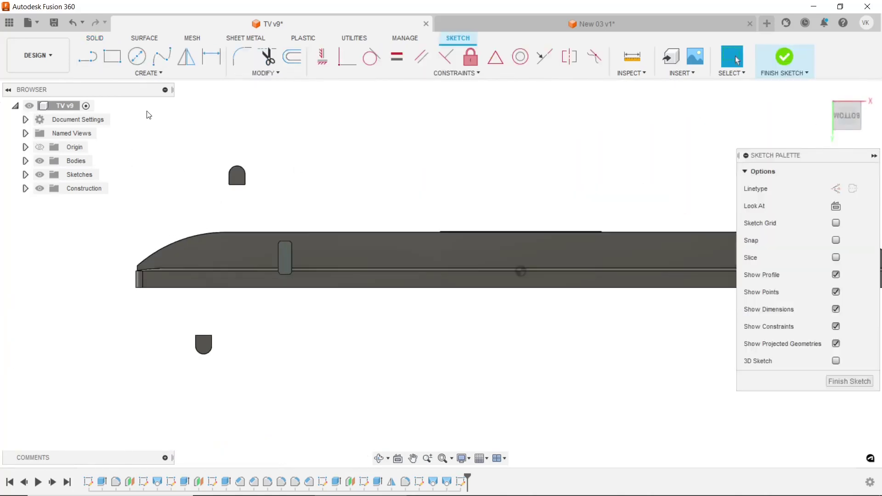
left_click(159, 73)
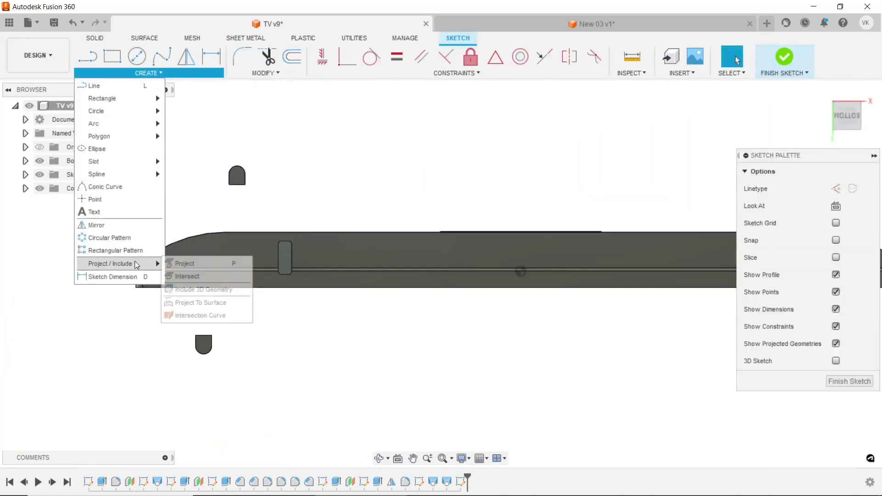
left_click(287, 257)
left_click(664, 225)
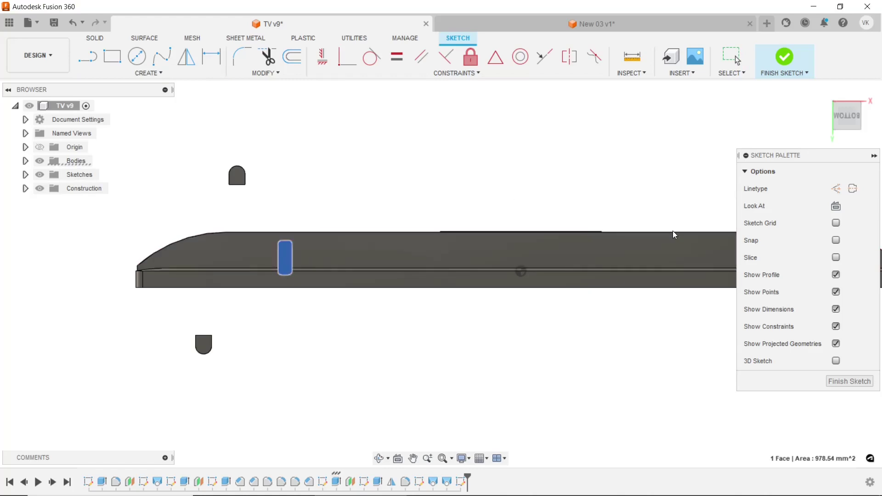
Draw a horizontal line splitting the outline in half and finish the sketch.
left_click(97, 58)
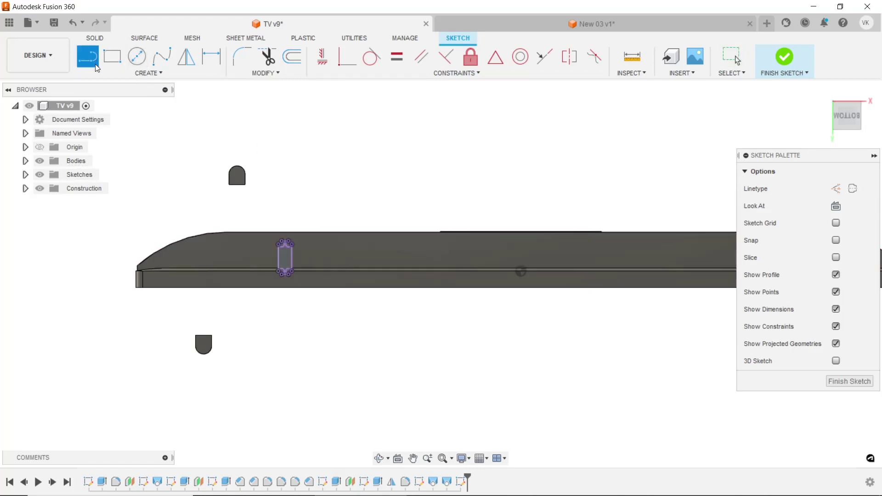
scroll(265, 260, "up", 2)
scroll(275, 247, "up", 2)
scroll(295, 244, "up", 2)
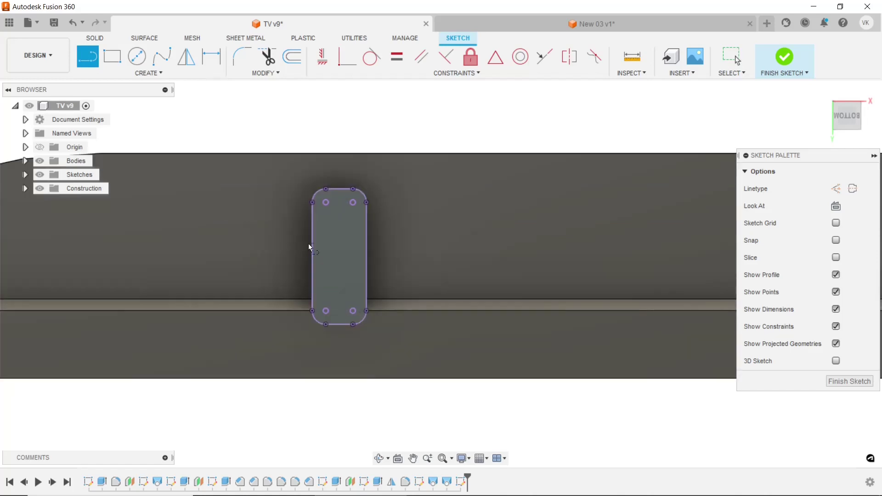
scroll(310, 250, "up", 3)
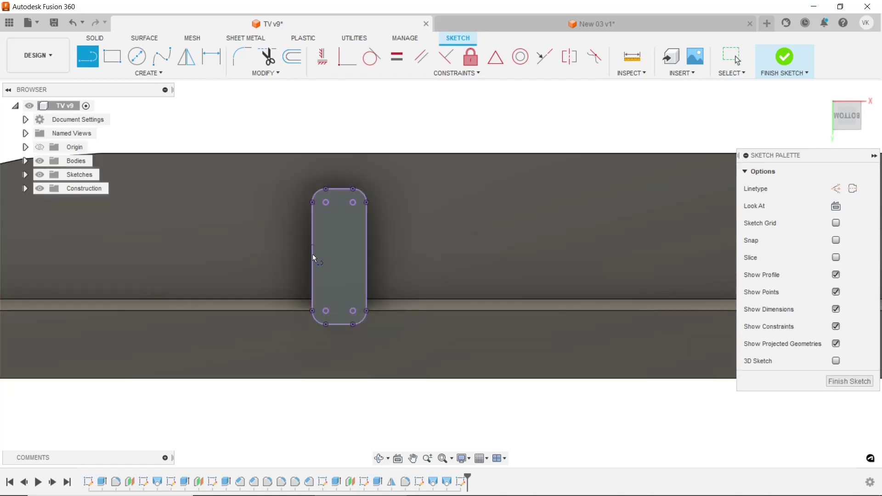
left_click(366, 256)
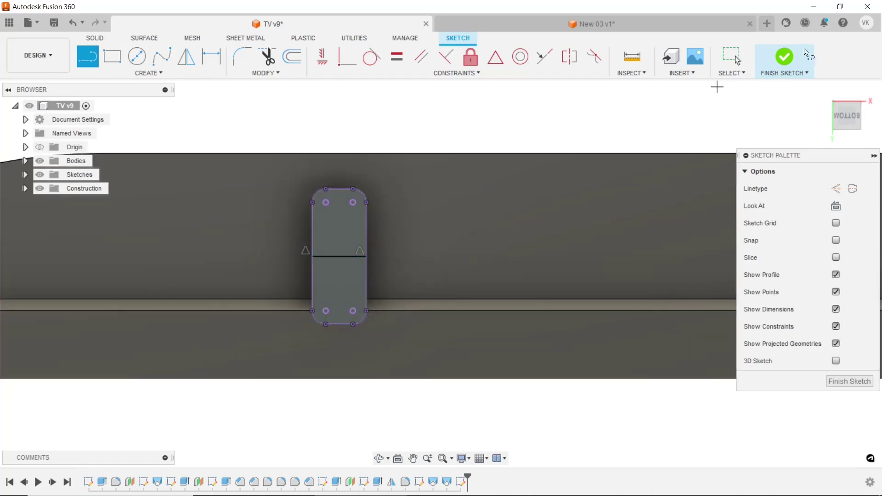
left_click(790, 56)
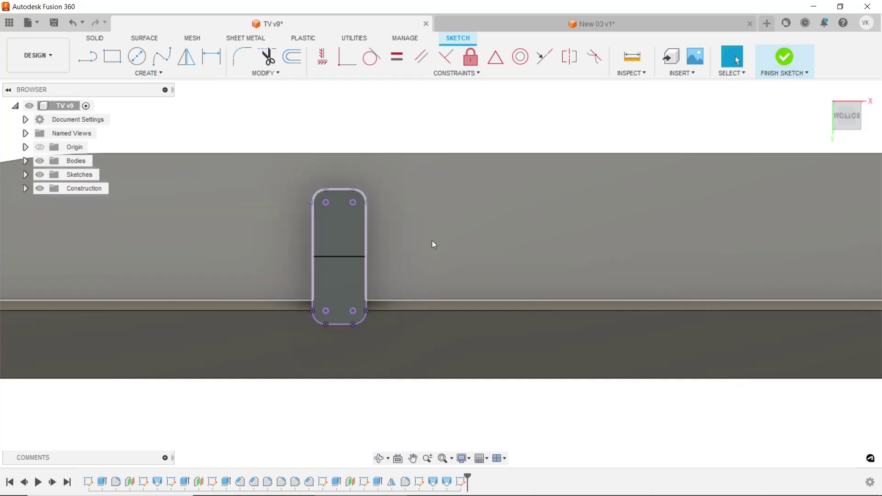
scroll(420, 241, "down", 3)
scroll(420, 241, "down", 1)
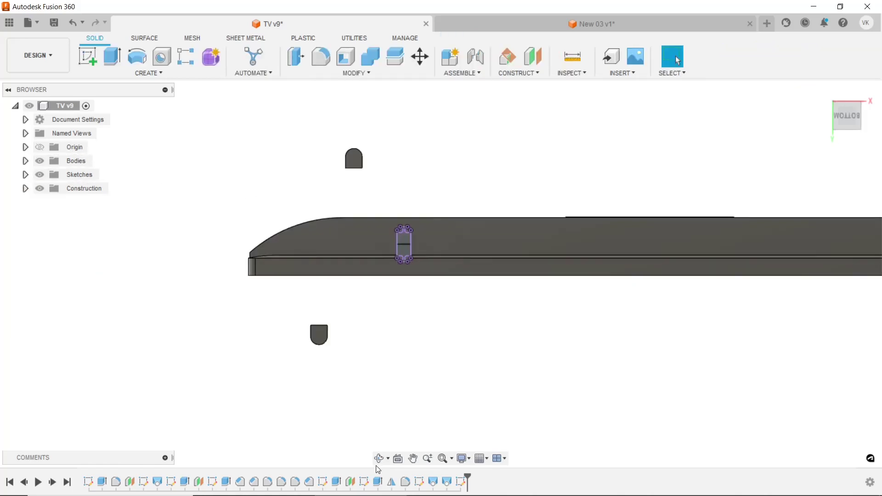
Start a loft with one half of the block sketch as the first profile.
left_click(380, 452)
left_click_drag(400, 320, 388, 379)
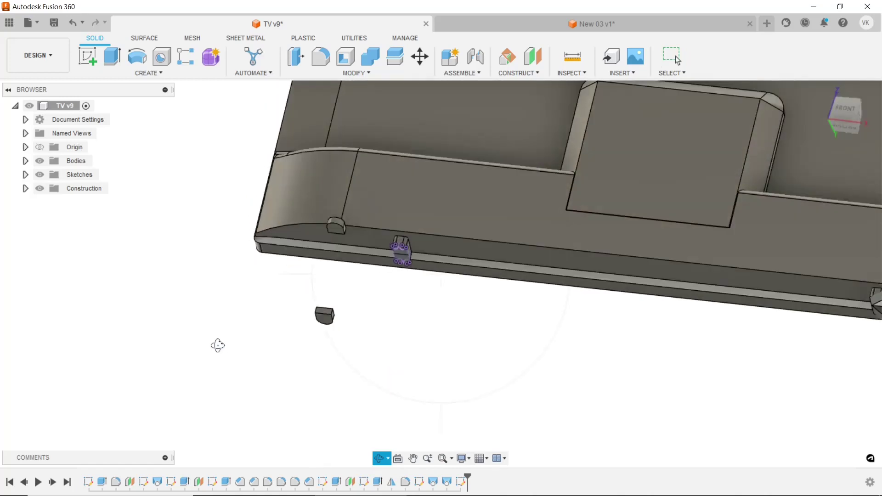
right_click(266, 346)
left_click(175, 346)
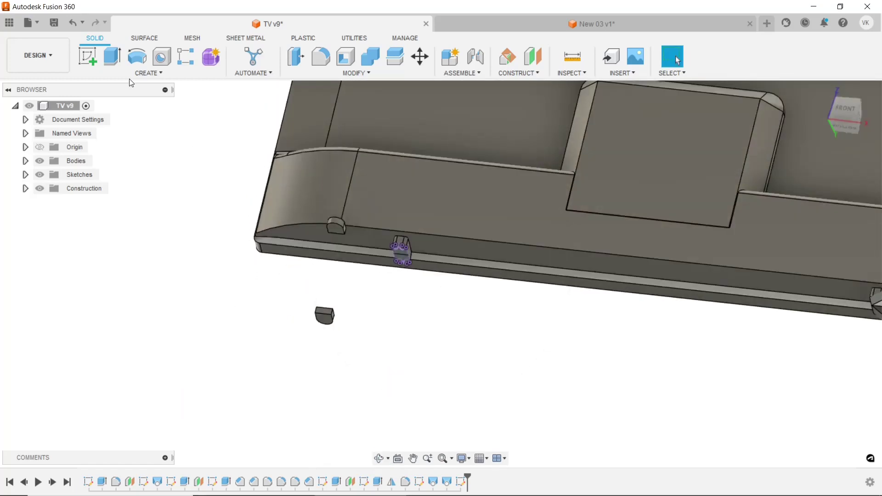
left_click(137, 73)
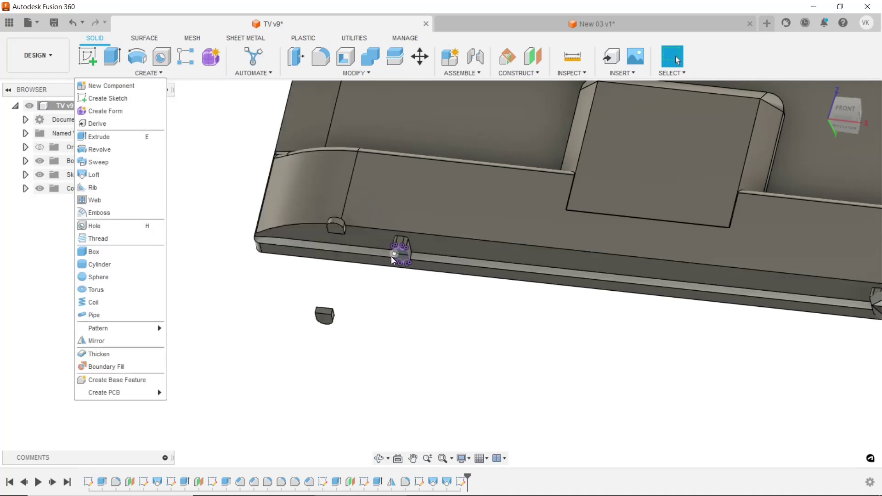
left_click(103, 183)
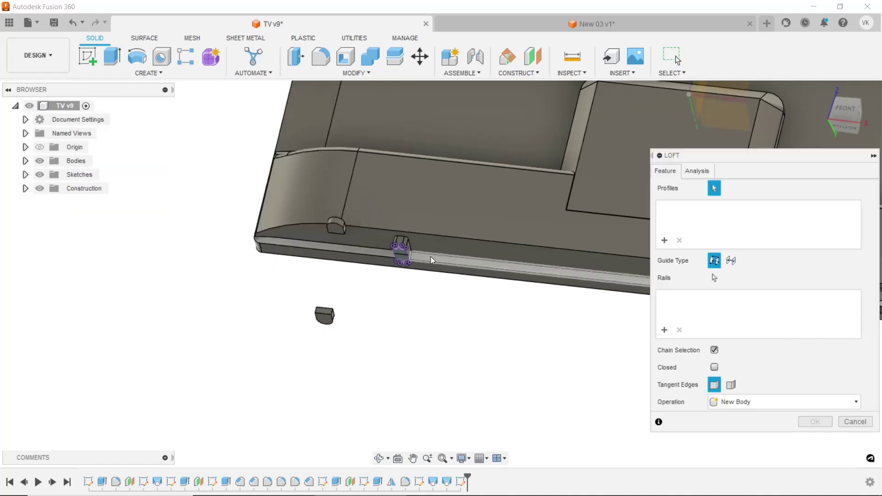
scroll(431, 256, "up", 2)
scroll(394, 248, "up", 2)
left_click(394, 248)
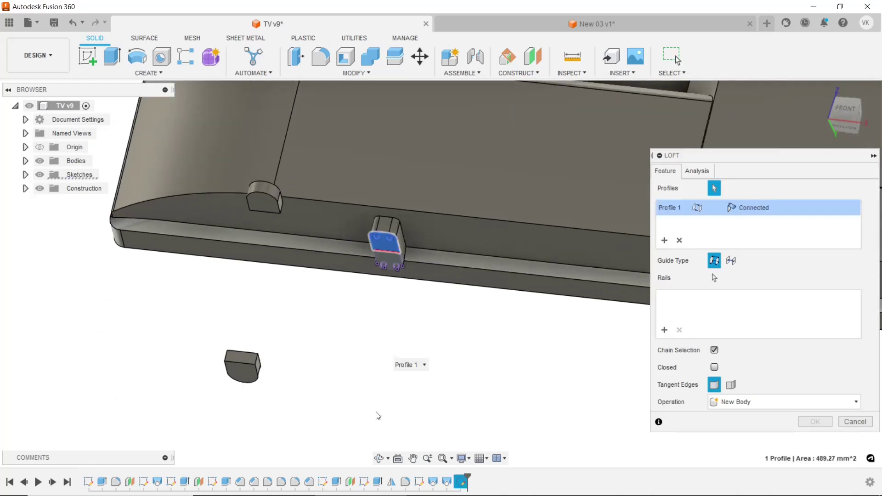
Pick the foot pad face as the second profile to create the third leg.
left_click(380, 458)
mouse_move(396, 368)
left_mouse_down()
mouse_move(412, 298)
mouse_move(394, 324)
left_mouse_up()
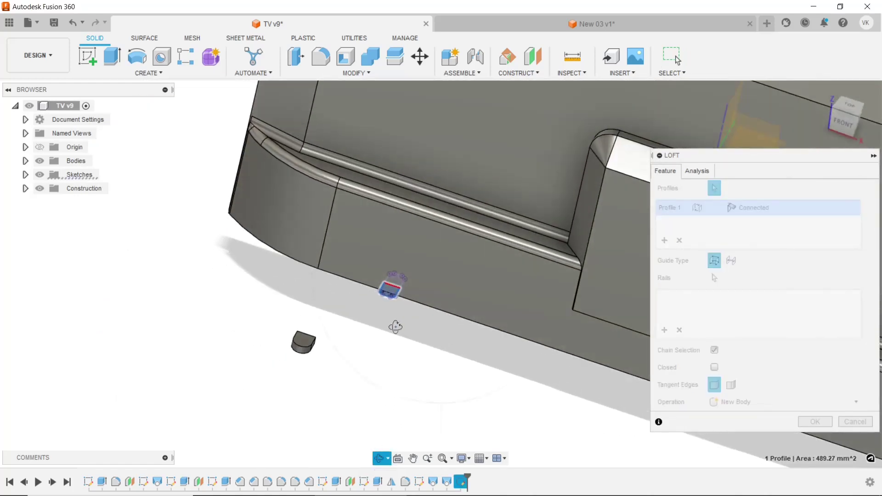
right_click(174, 307)
left_click(210, 304)
left_click(309, 340)
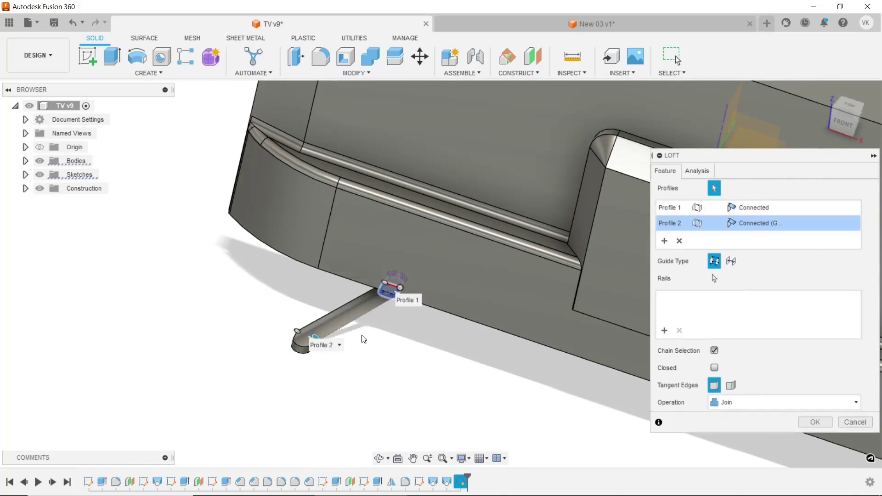
left_click(815, 421)
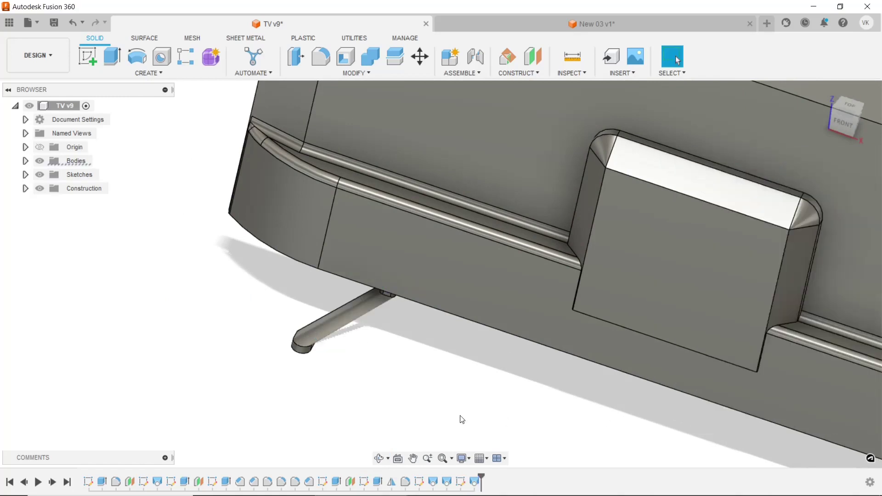
left_click(379, 458)
mouse_move(396, 257)
left_mouse_down()
mouse_move(540, 252)
mouse_move(547, 240)
left_mouse_up()
right_click(616, 217)
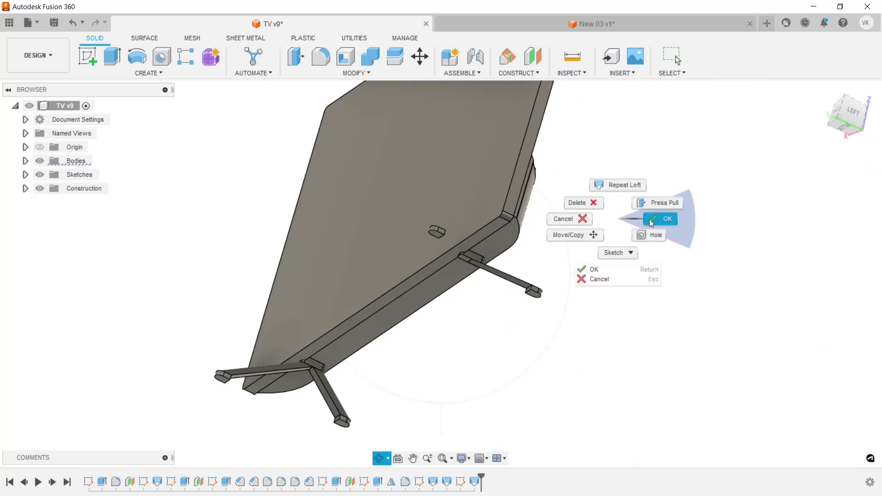
Loft the second leg from the other half of the mounting block to the remaining foot face.
left_click(82, 70)
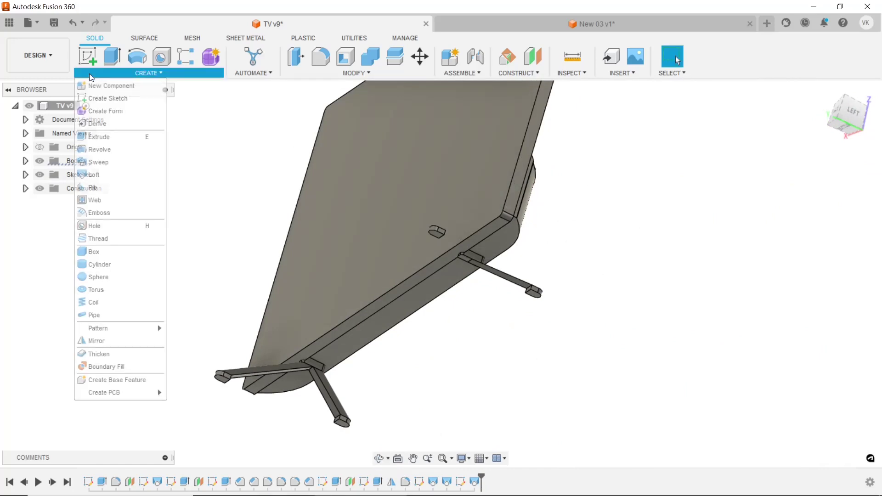
left_click(94, 175)
scroll(467, 259, "up", 2)
scroll(469, 255, "up", 2)
left_click(471, 256)
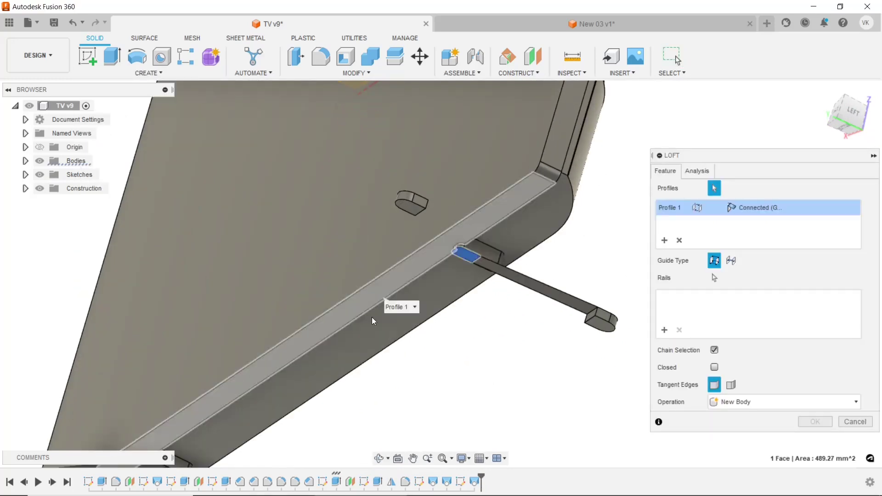
left_click(379, 458)
mouse_move(375, 409)
left_mouse_down()
mouse_move(409, 248)
mouse_move(193, 300)
left_mouse_up()
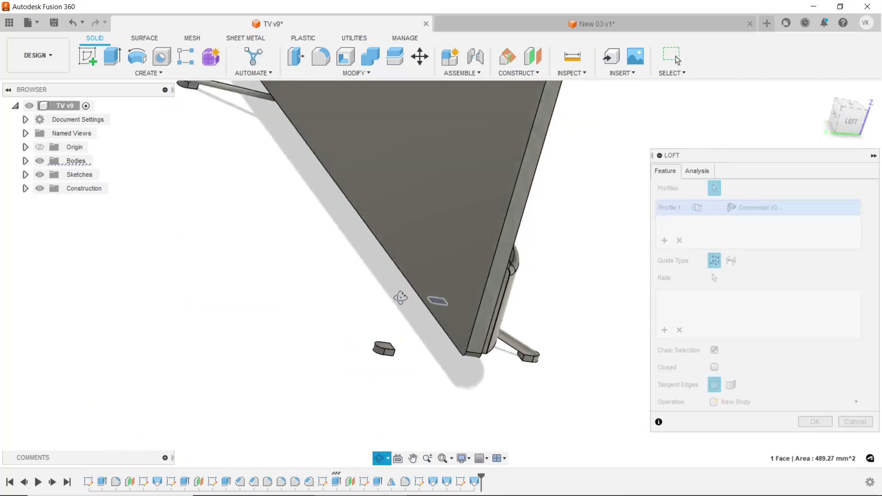
key("Escape")
left_click(379, 362)
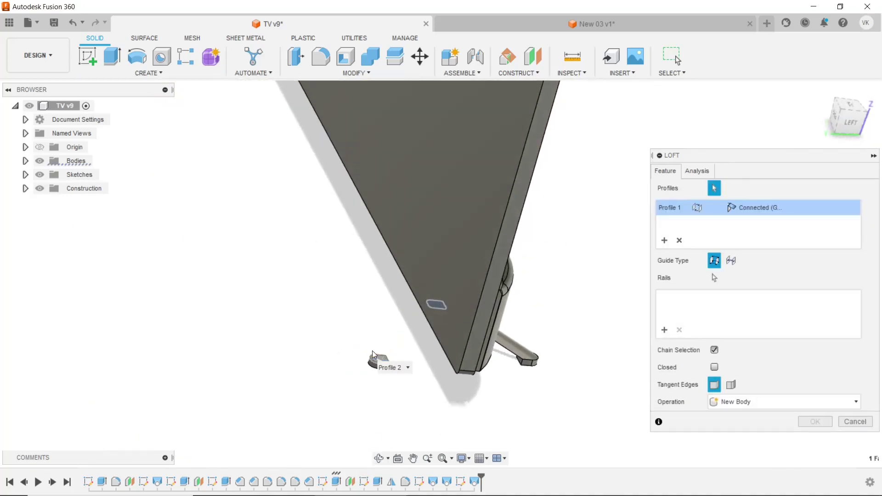
left_click(816, 422)
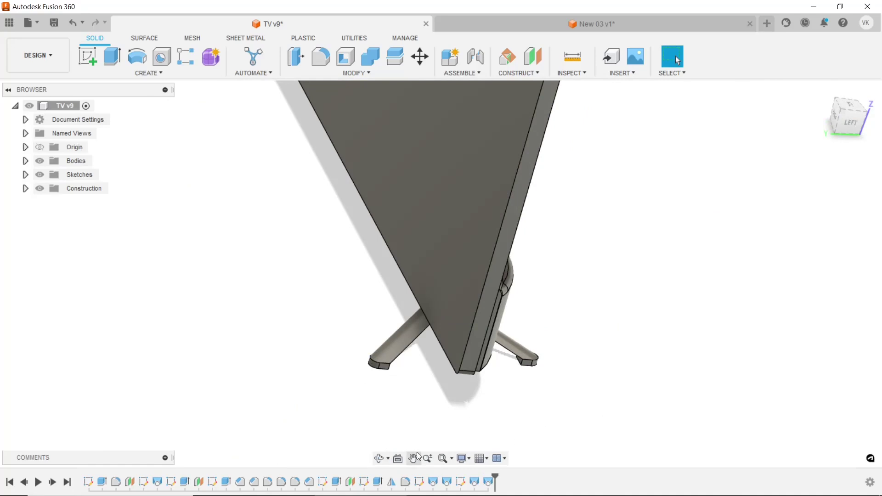
left_click(388, 458)
left_click(386, 473)
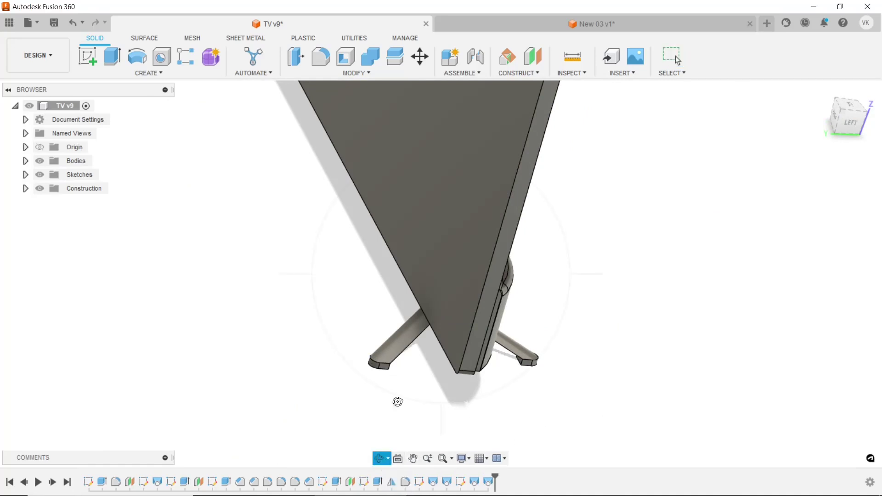
mouse_move(399, 402)
left_mouse_down()
mouse_move(510, 232)
mouse_move(354, 289)
mouse_move(319, 311)
mouse_move(364, 319)
mouse_move(586, 261)
mouse_move(629, 232)
left_mouse_up()
right_click(630, 232)
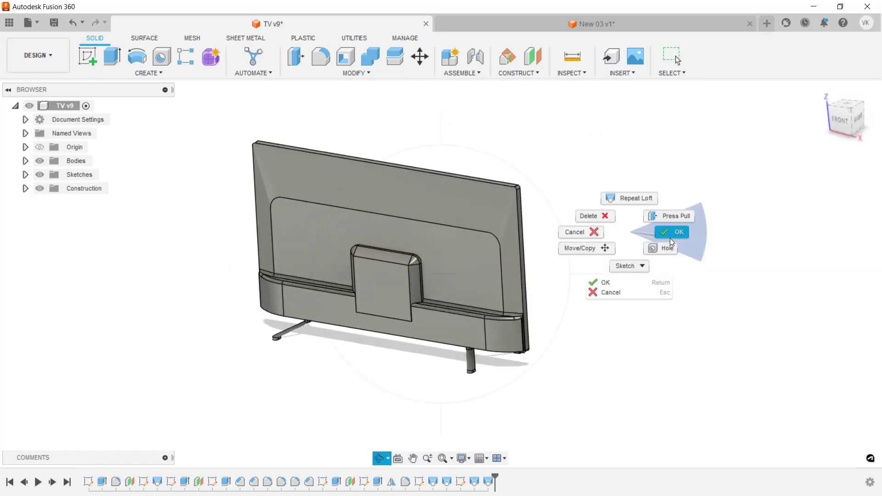
left_click(674, 232)
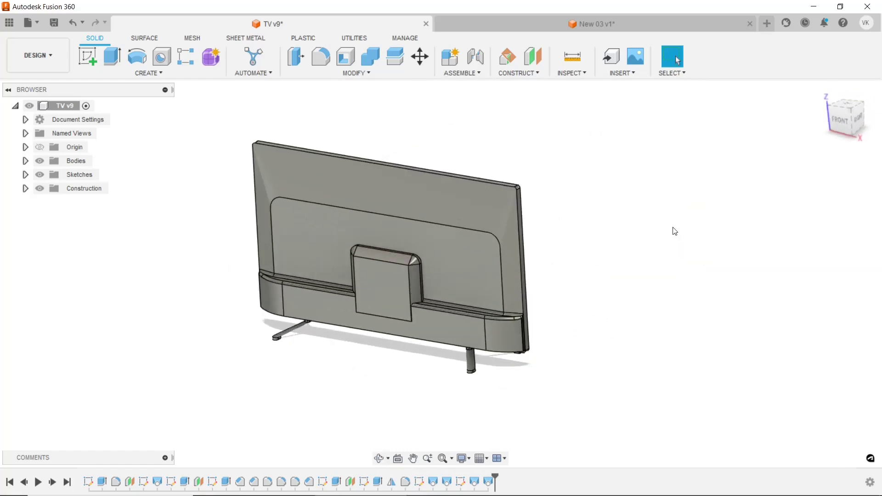
Start a sketch on a leg's end face and draw a 20 mm diameter circle on its rounded end.
left_click(382, 458)
left_click_drag(414, 322, 612, 237)
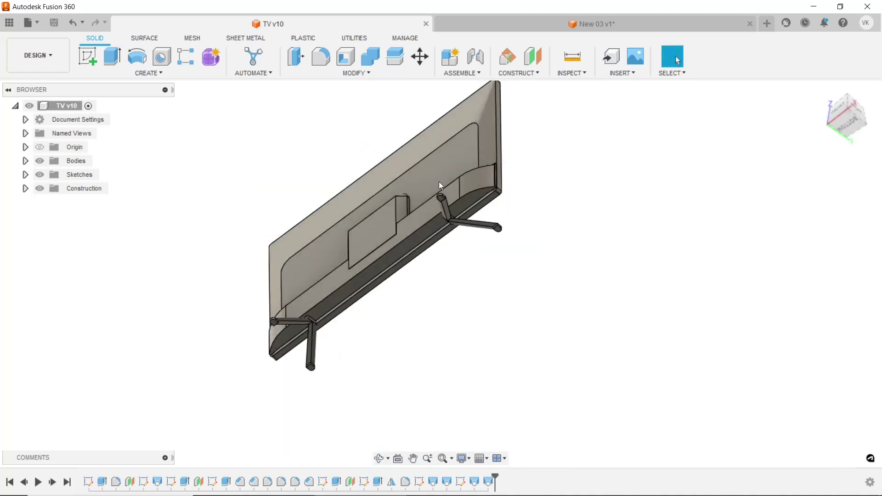
scroll(440, 202, "up", 3)
scroll(441, 207, "up", 3)
left_click(444, 212)
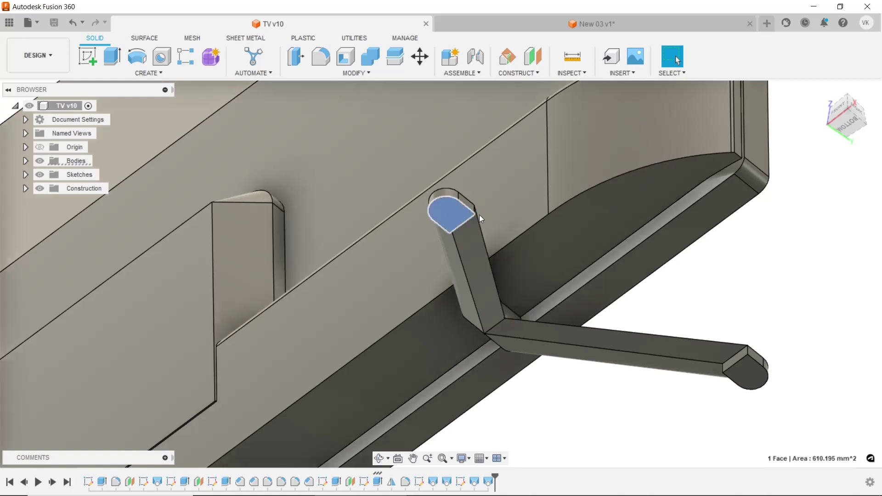
left_click(89, 59)
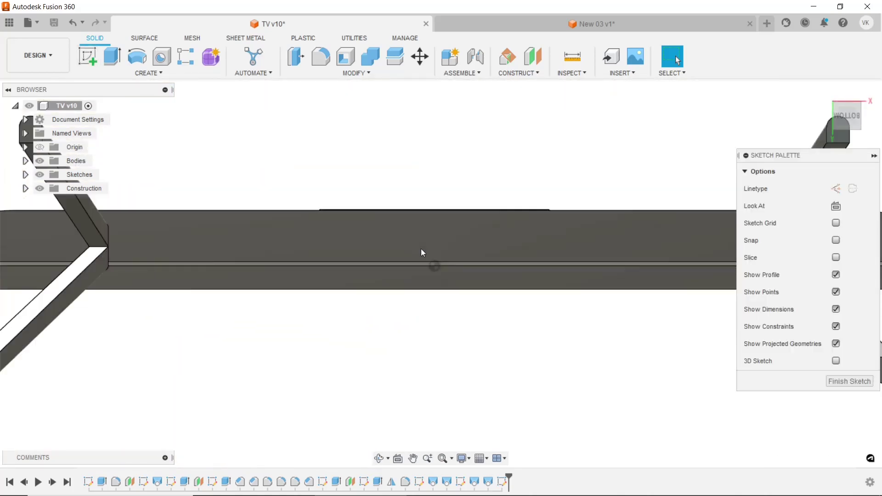
scroll(685, 200, "up", 2)
scroll(697, 206, "up", 3)
scroll(680, 193, "up", 3)
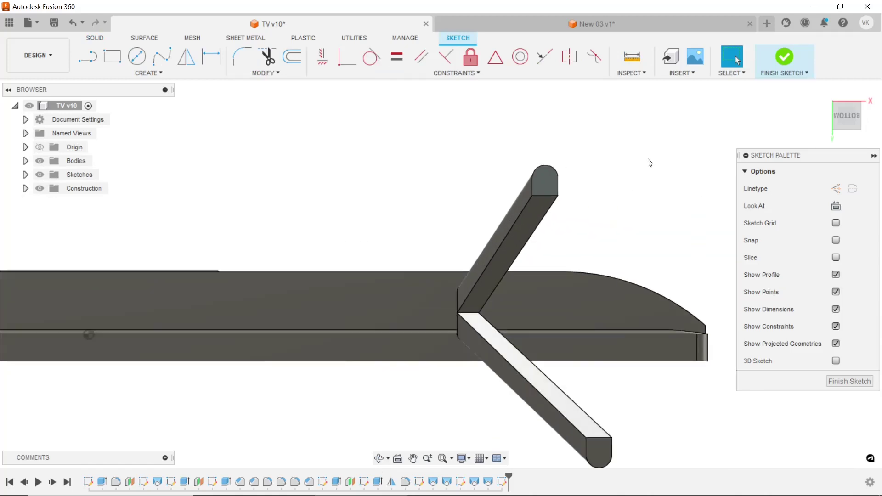
left_click(140, 64)
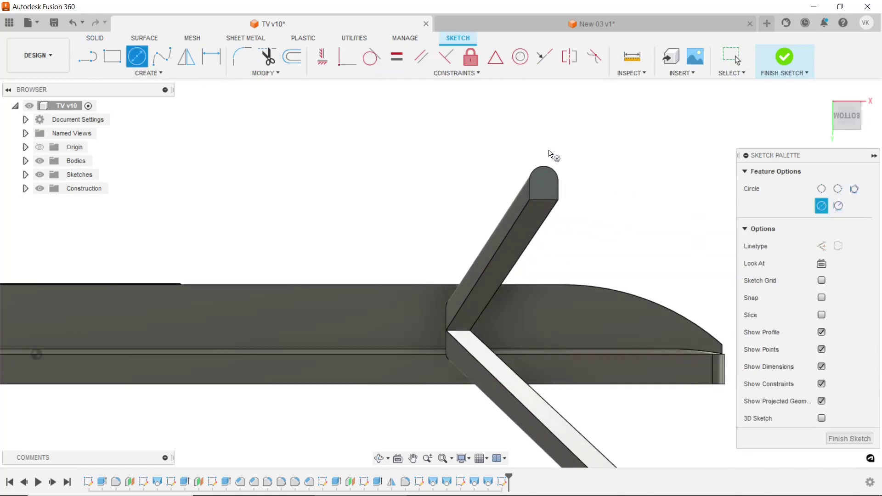
scroll(552, 153, "up", 3)
scroll(547, 196, "up", 2)
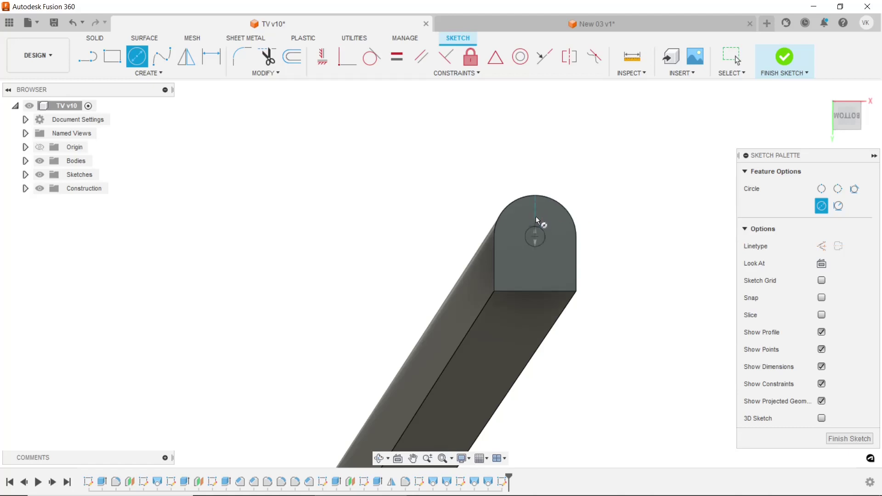
left_click(536, 217)
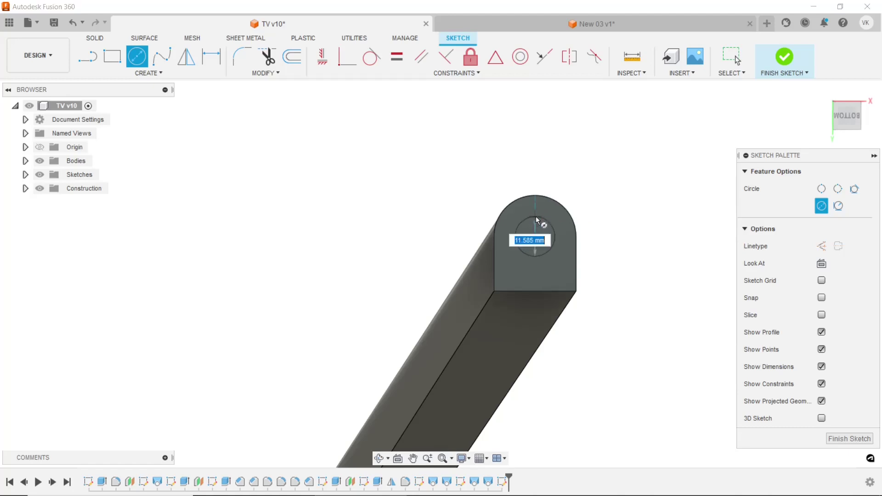
left_click(203, 56)
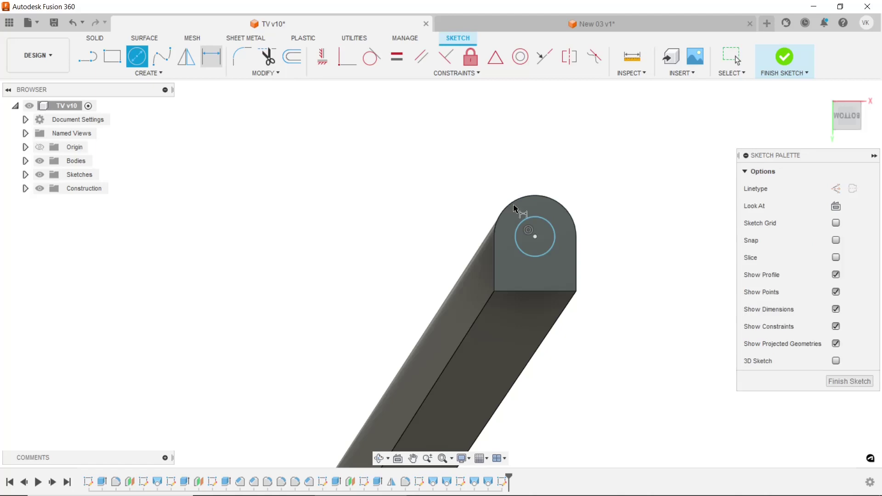
left_click(535, 218)
left_click(553, 184)
type("20")
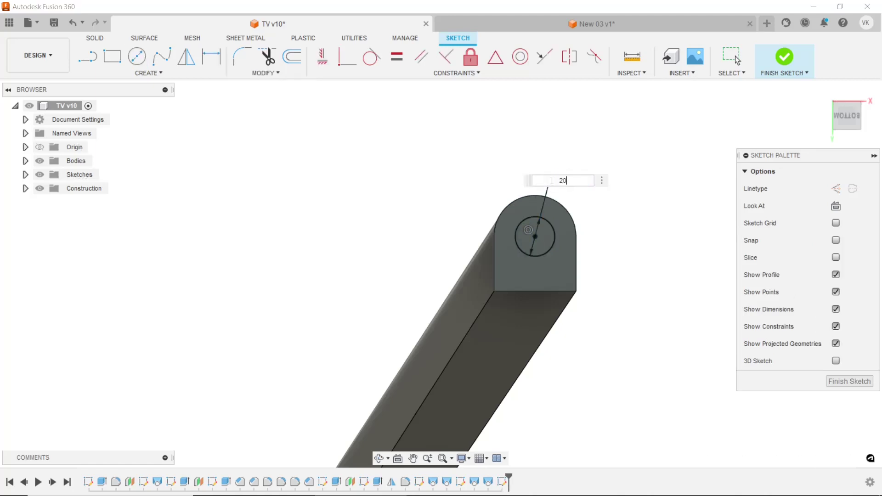
key("Return")
Add a 20 mm diameter circle centred on the lower rod end.
scroll(510, 188, "down", 5)
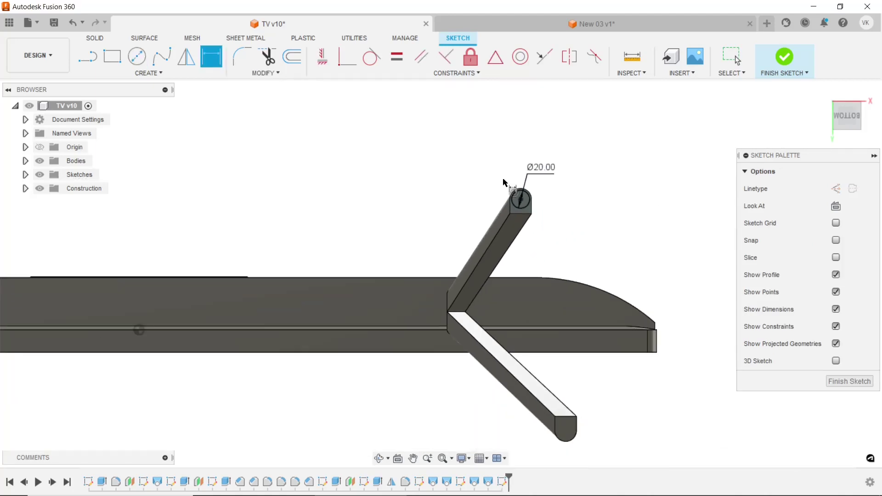
left_click(137, 56)
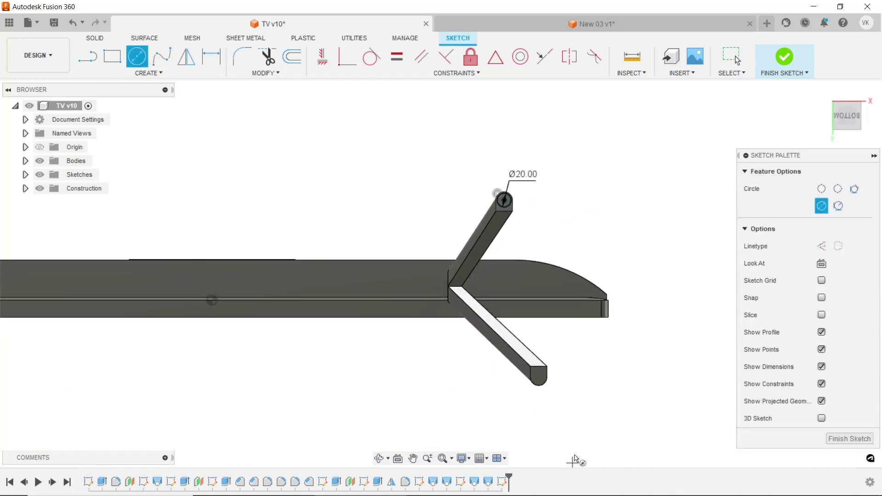
scroll(559, 400, "up", 3)
scroll(508, 365, "up", 2)
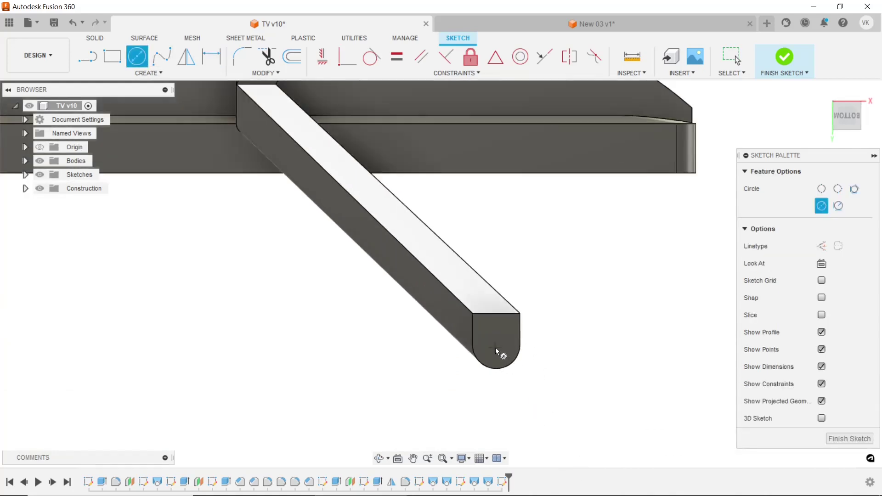
scroll(496, 347, "up", 2)
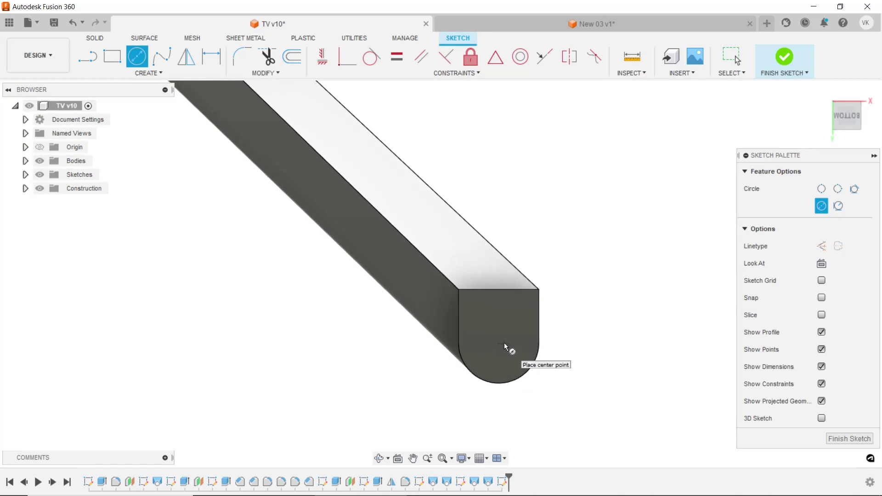
left_click(499, 343)
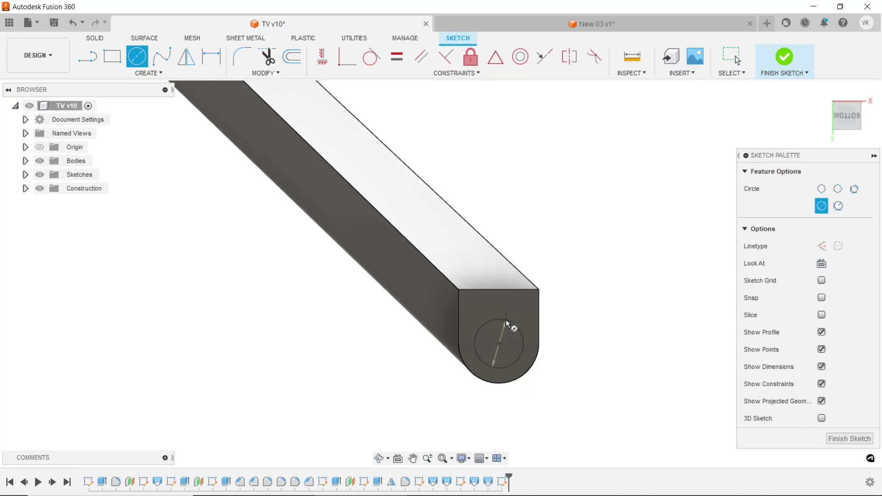
left_click(506, 320)
left_click(212, 57)
left_click(500, 321)
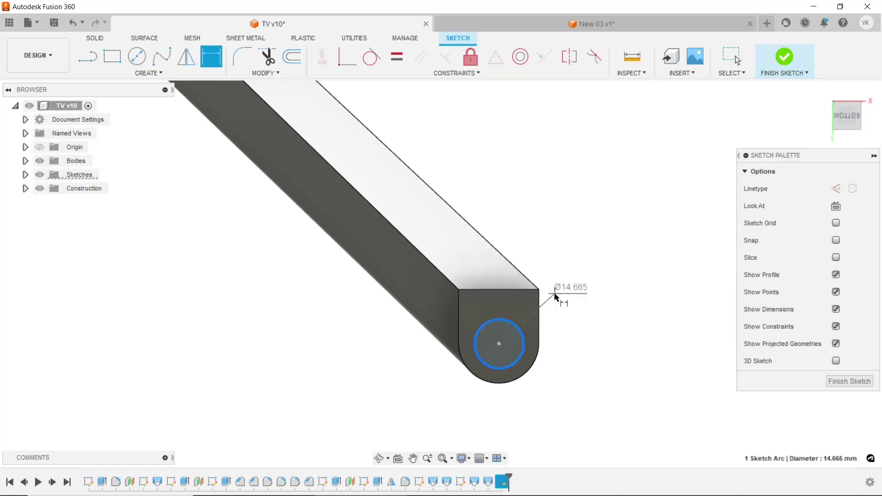
left_click(555, 295)
key("Return")
Add a 20 mm diameter circle centred on the left rod end.
scroll(588, 283, "down", 3)
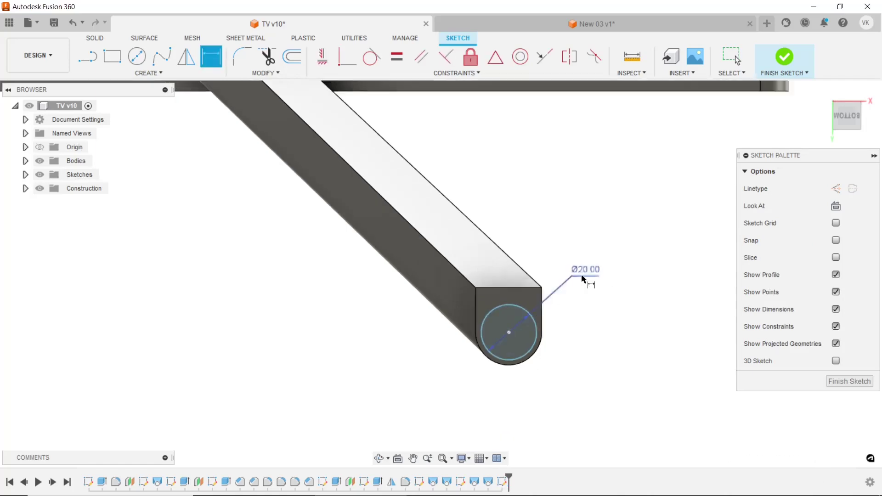
scroll(589, 282, "down", 5)
scroll(588, 283, "down", 4)
scroll(588, 282, "down", 3)
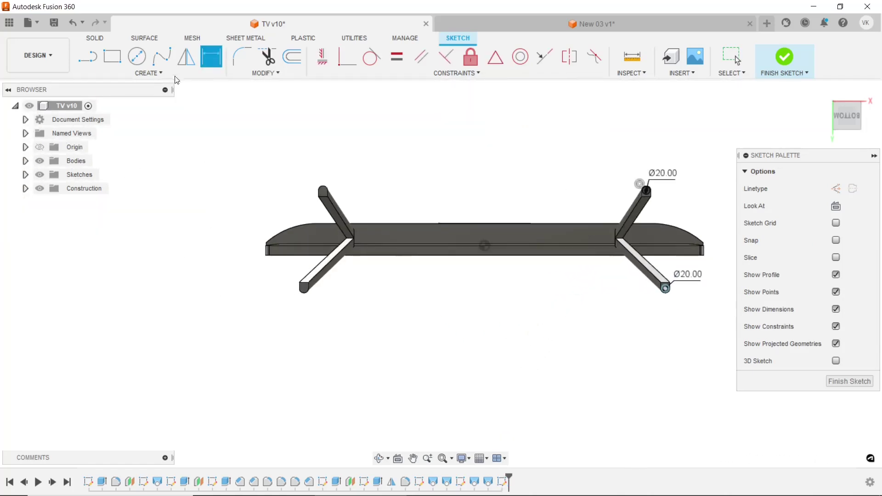
left_click(137, 57)
scroll(248, 288, "up", 5)
scroll(249, 288, "up", 2)
scroll(349, 297, "up", 3)
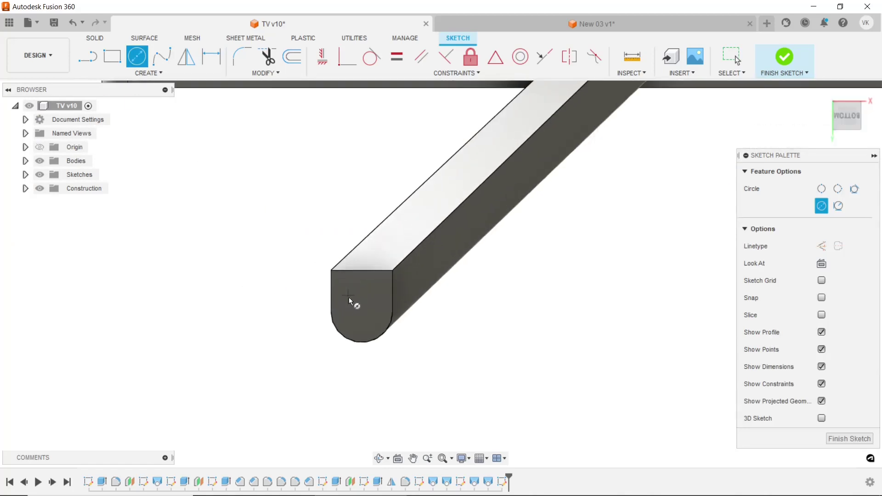
scroll(360, 328, "up", 2)
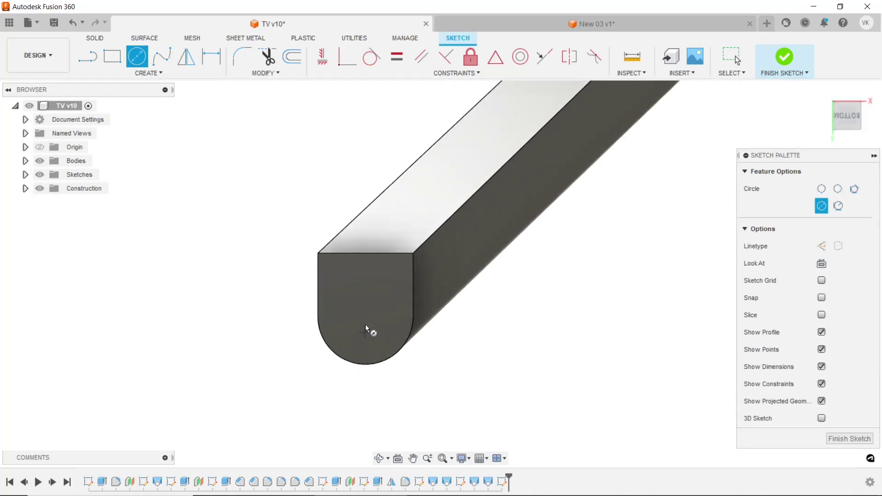
left_click(363, 322)
left_click(365, 290)
key("d")
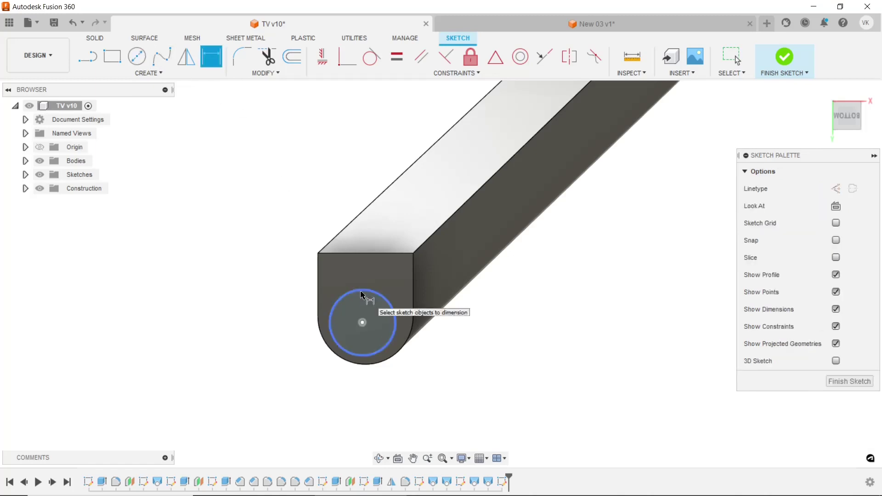
left_click(363, 295)
left_click(295, 257)
type("20")
key("Return")
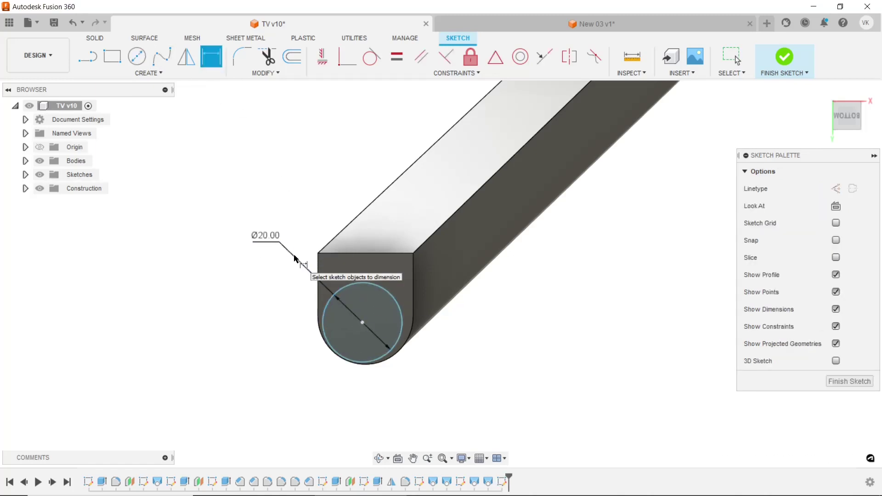
right_click(281, 275)
key("Escape")
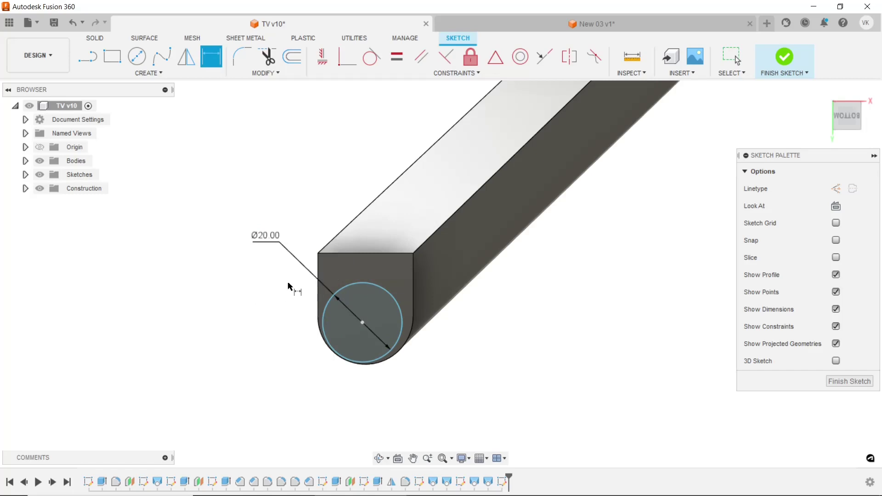
key("Escape")
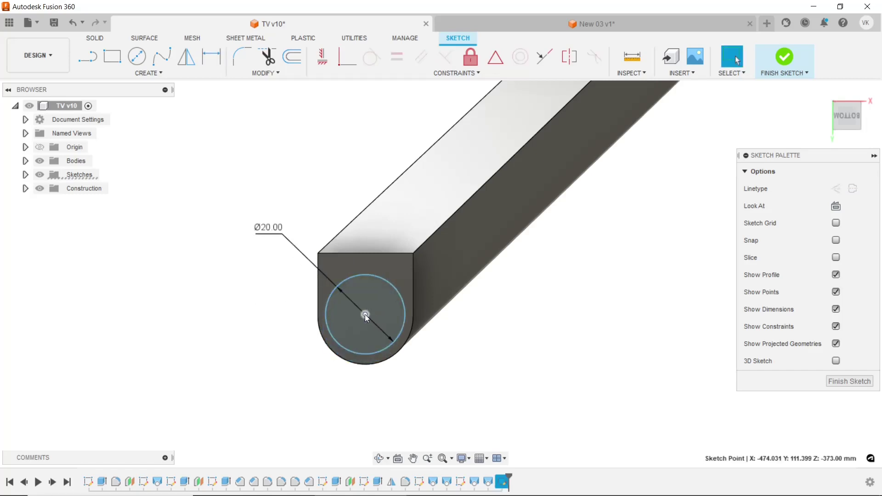
Add a 20 mm diameter circle centred on the upper rod end.
scroll(367, 321, "down", 5)
scroll(391, 363, "down", 3)
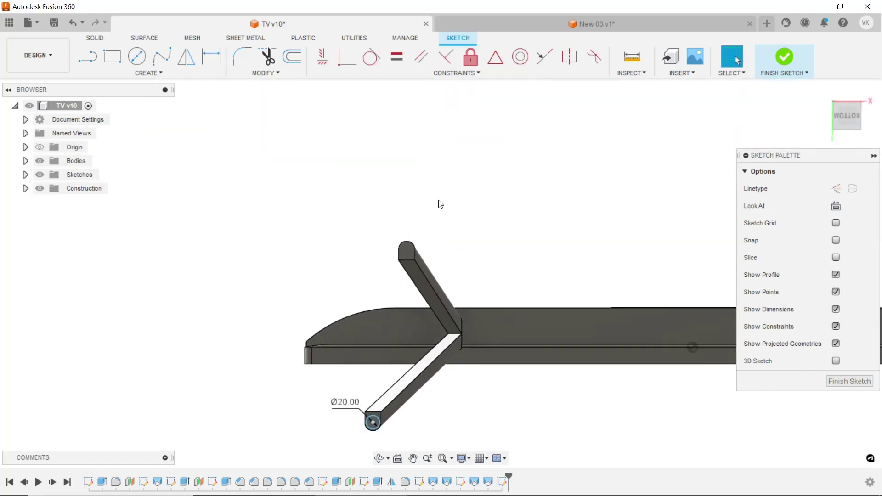
left_click(137, 56)
scroll(373, 193, "up", 2)
scroll(385, 235, "up", 2)
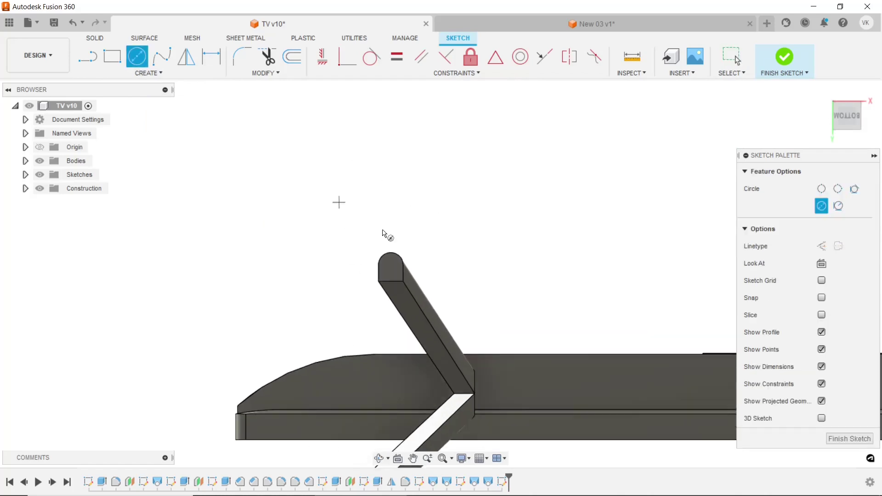
scroll(386, 242, "up", 2)
scroll(396, 255, "up", 2)
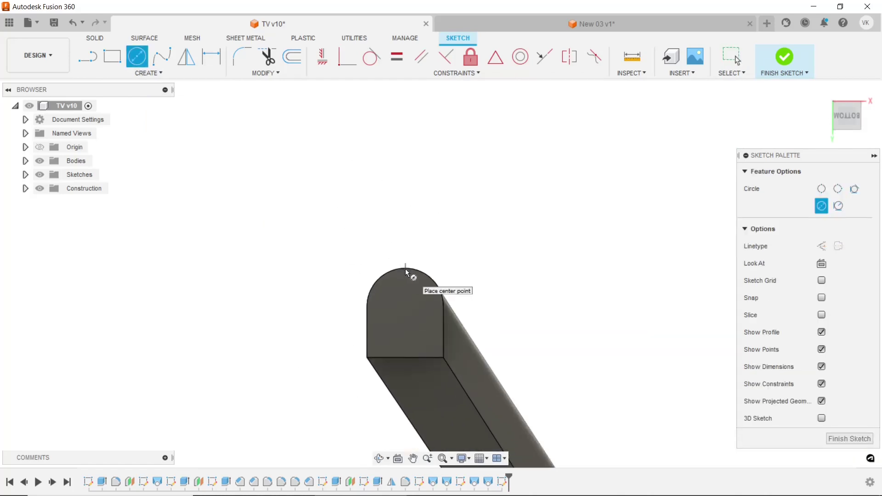
left_click(404, 304)
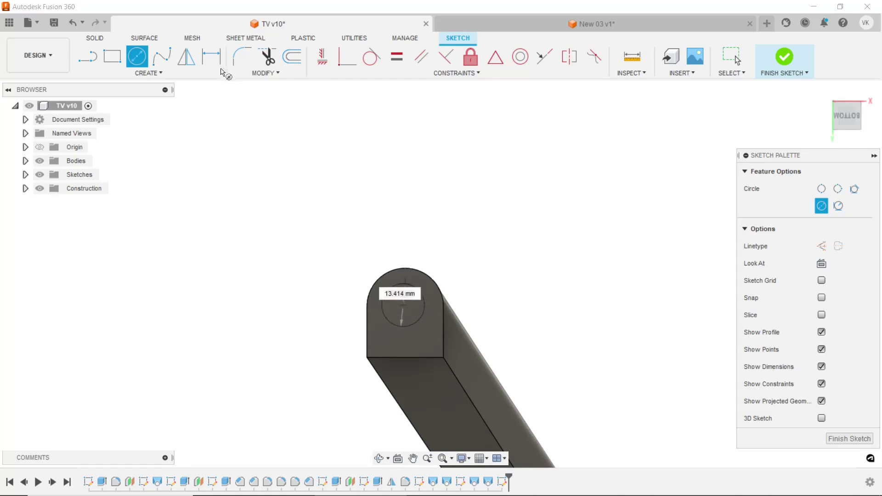
left_click(413, 284)
left_click(212, 57)
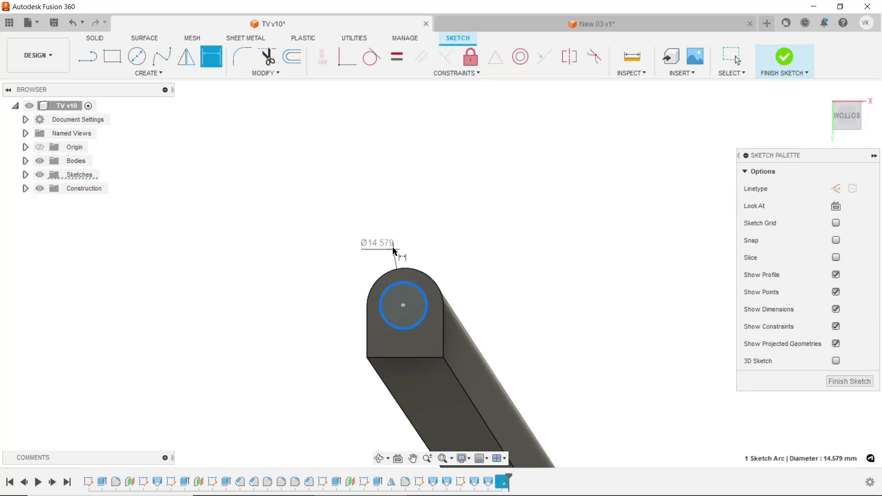
left_click(401, 243)
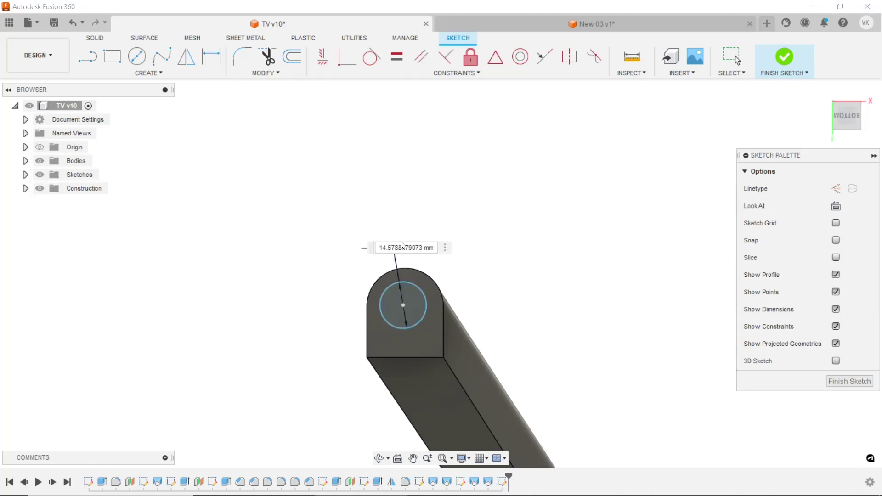
key("Return")
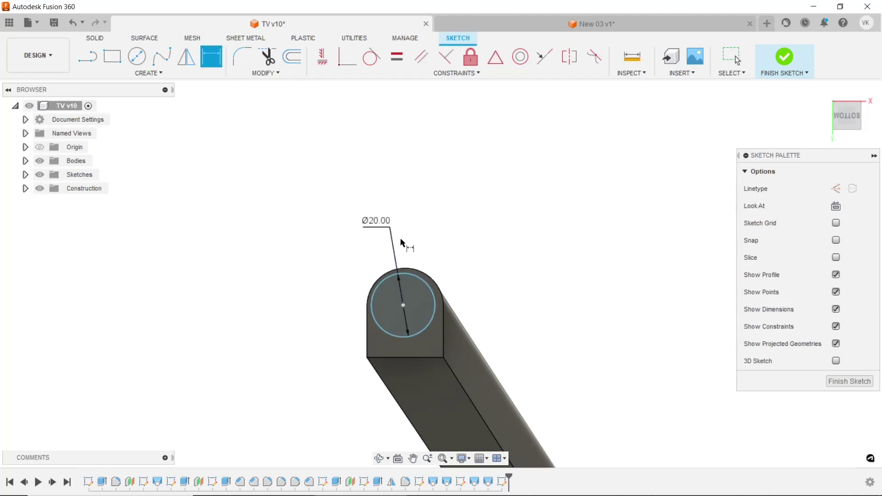
scroll(401, 242, "down", 2)
scroll(429, 234, "down", 2)
scroll(343, 246, "down", 2)
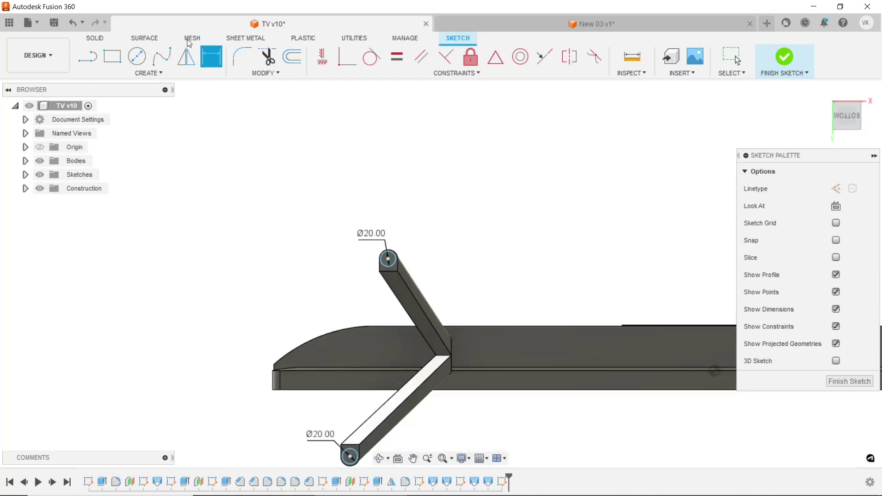
Select the four foot circles as profiles for an extrusion.
left_click(112, 41)
left_click(112, 56)
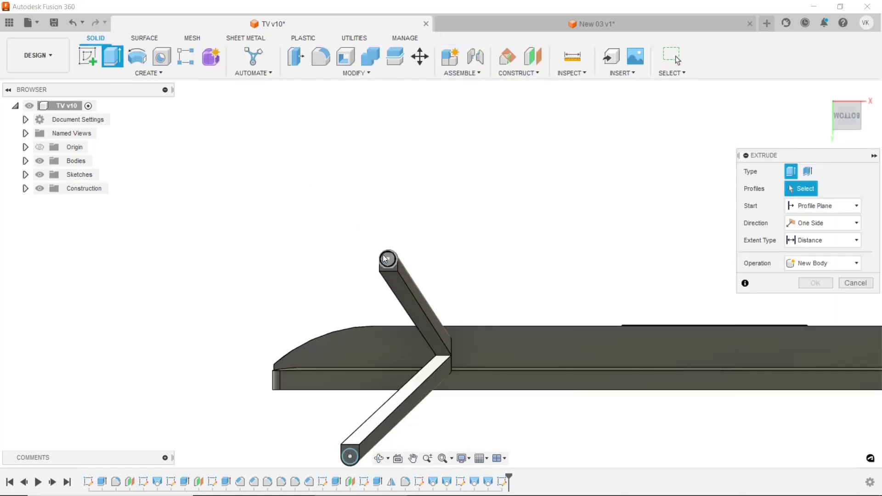
left_click(346, 449)
left_click(349, 455)
scroll(241, 258, "down", 3)
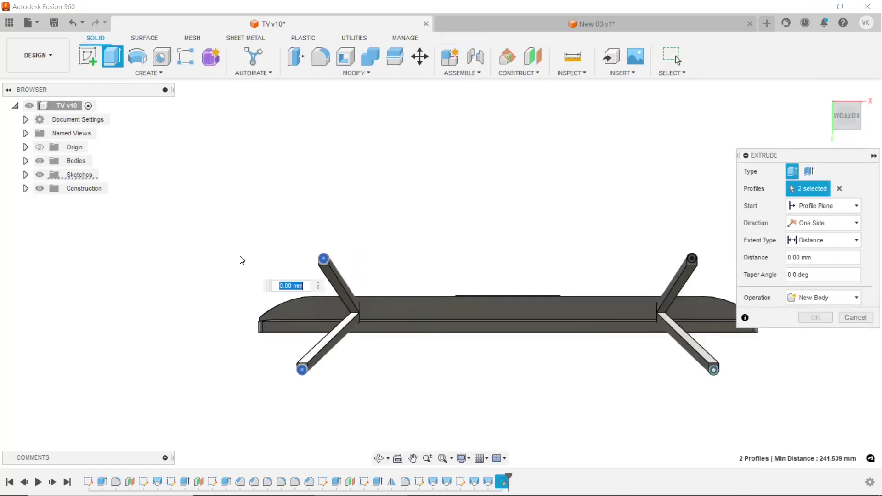
scroll(240, 258, "down", 1)
scroll(536, 256, "up", 3)
scroll(505, 261, "up", 2)
left_click(505, 261)
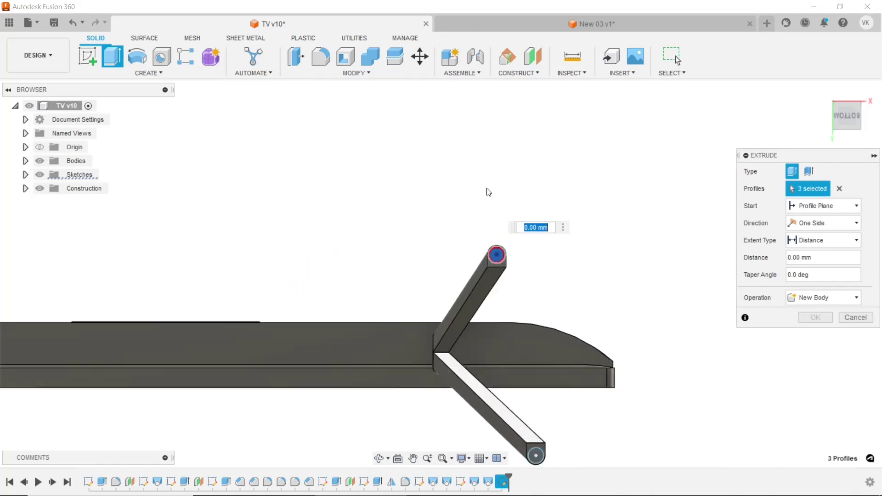
scroll(487, 193, "down", 2)
left_click(529, 341)
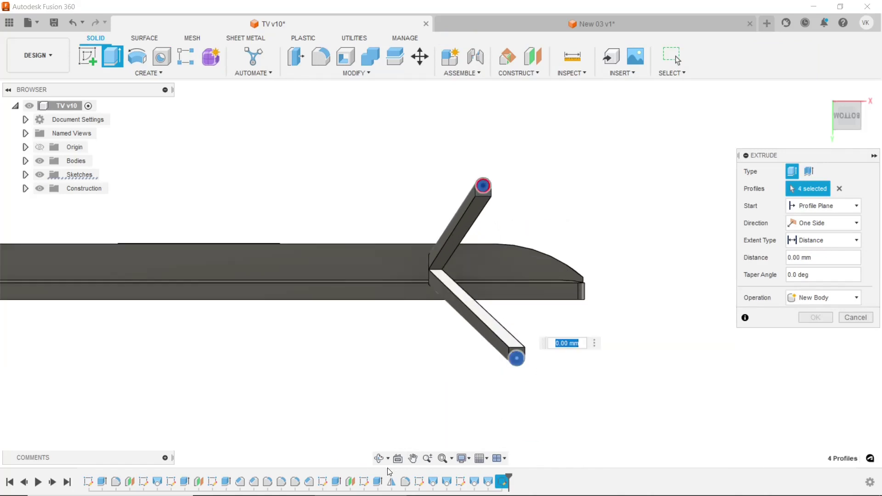
Extrude the foot circles 5 mm, joined to the TV body.
left_click(381, 461)
scroll(479, 236, "down", 2)
left_click_drag(478, 236, 461, 327)
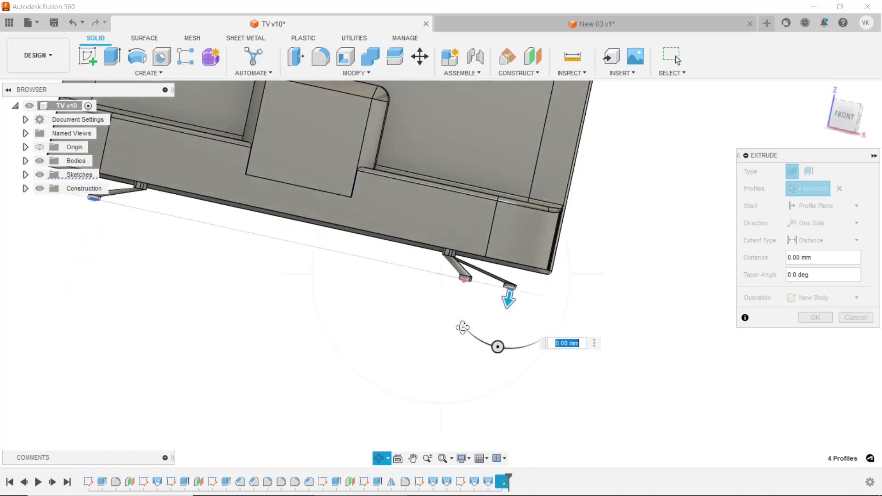
right_click(462, 328)
left_click(483, 332)
type("5")
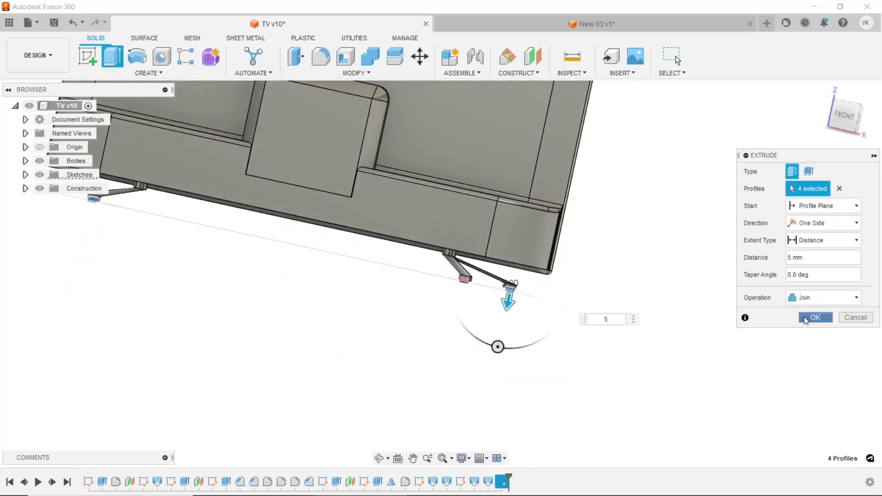
left_click(806, 319)
scroll(691, 334, "down", 3)
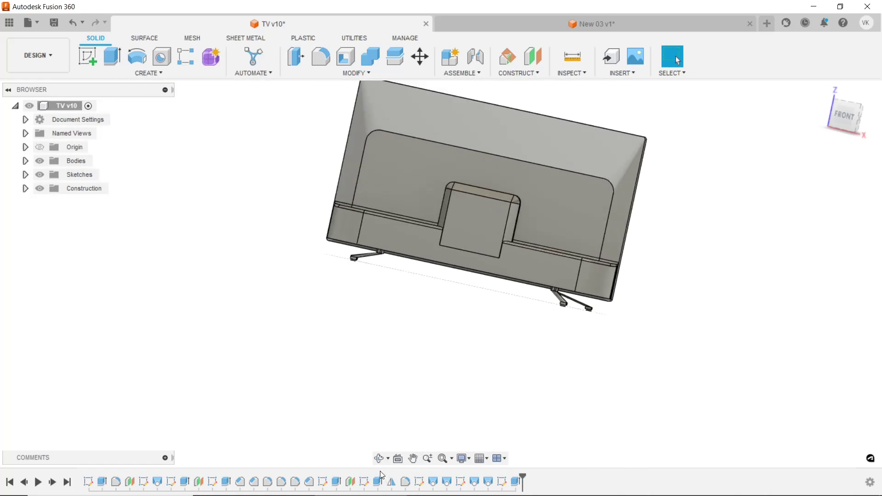
left_click(379, 458)
Orbit round to the TV's front and start a sketch on its large front face.
mouse_move(386, 430)
left_mouse_down()
mouse_move(389, 287)
mouse_move(403, 299)
left_mouse_up()
left_click_drag(450, 331, 455, 282)
right_click(584, 240)
left_click(620, 246)
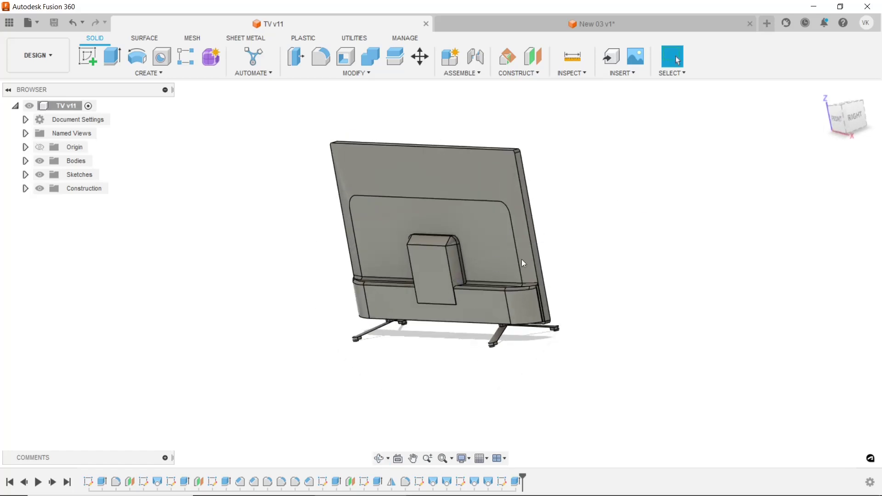
left_click(380, 458)
left_click_drag(396, 349, 285, 365)
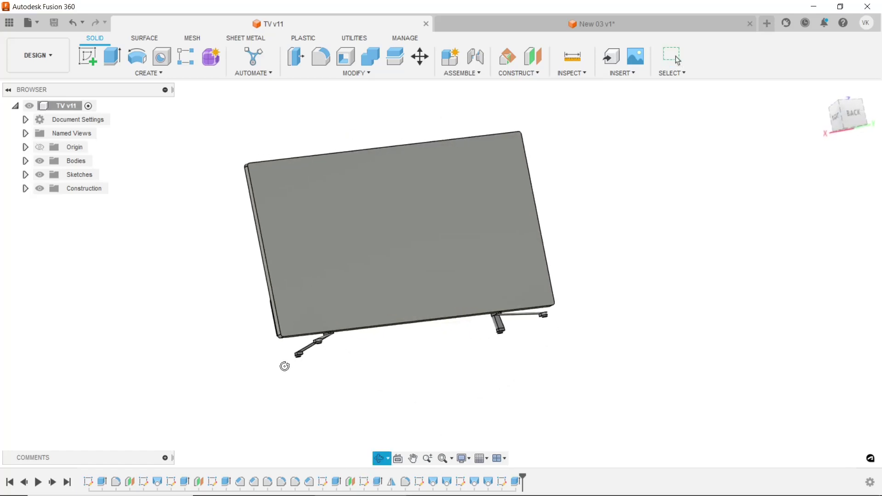
right_click(112, 317)
left_click(152, 323)
left_click(339, 265)
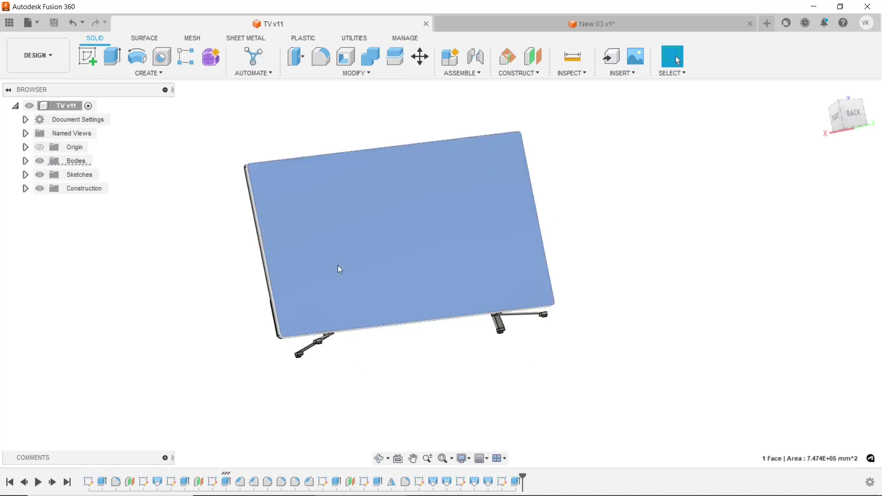
left_click(88, 55)
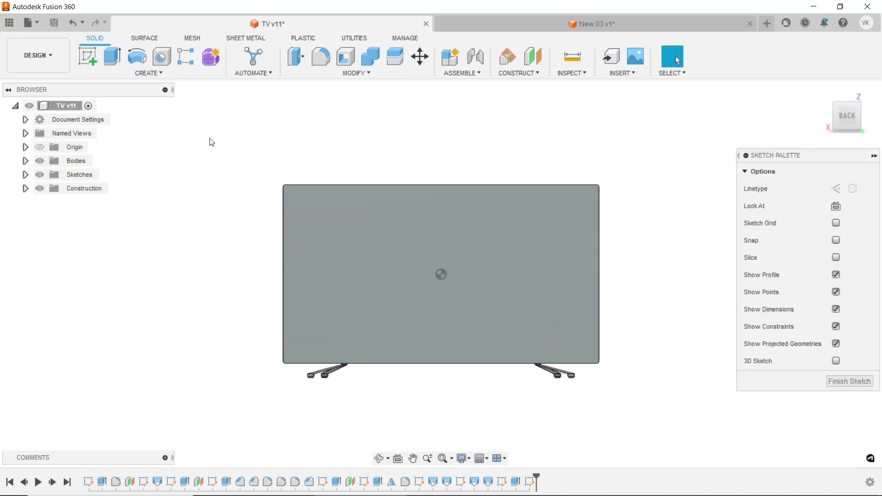
Project the TV front face outline into the sketch.
left_click(148, 73)
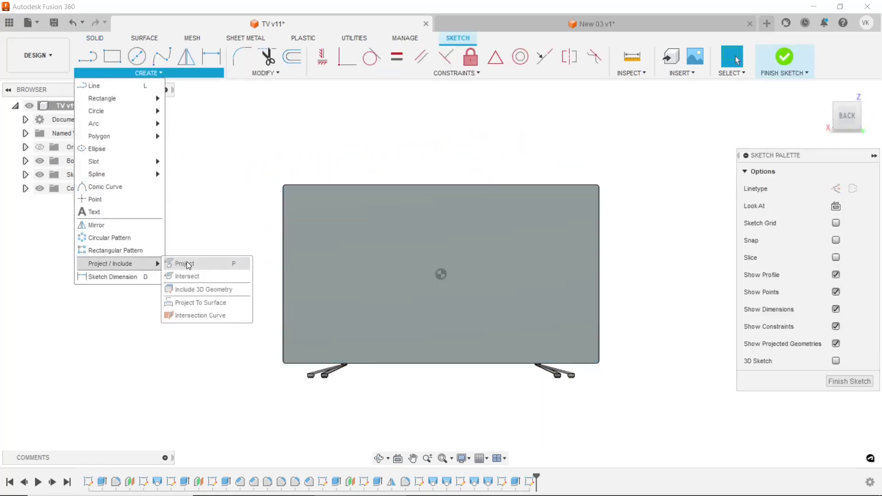
left_click(182, 262)
left_click(388, 255)
left_click(671, 224)
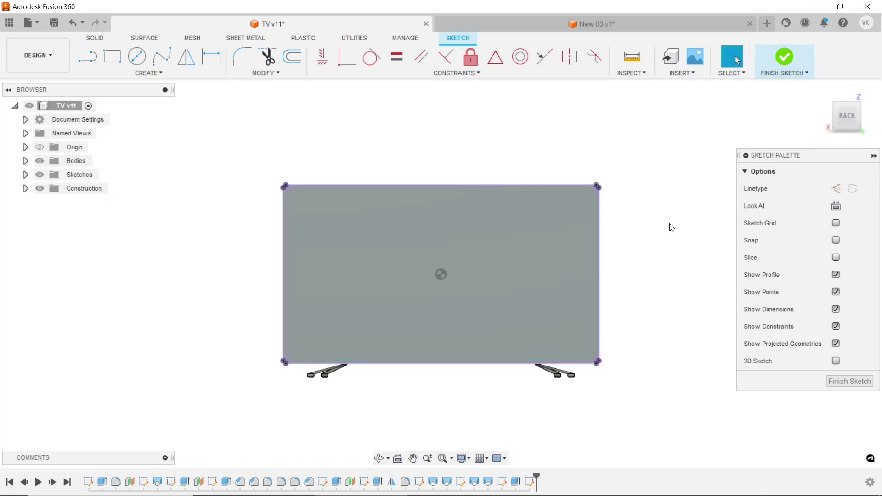
Offset the projected outline 15 mm inward to form the screen rectangle.
left_click(295, 63)
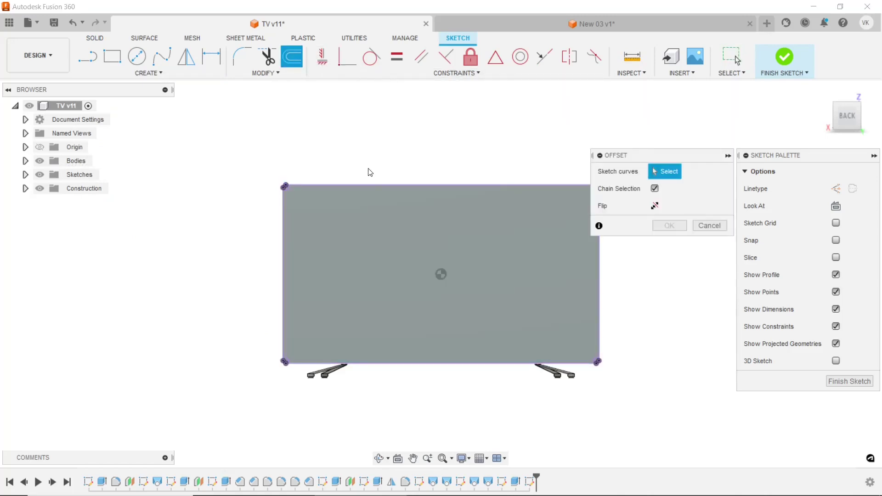
left_click(369, 183)
type("-15")
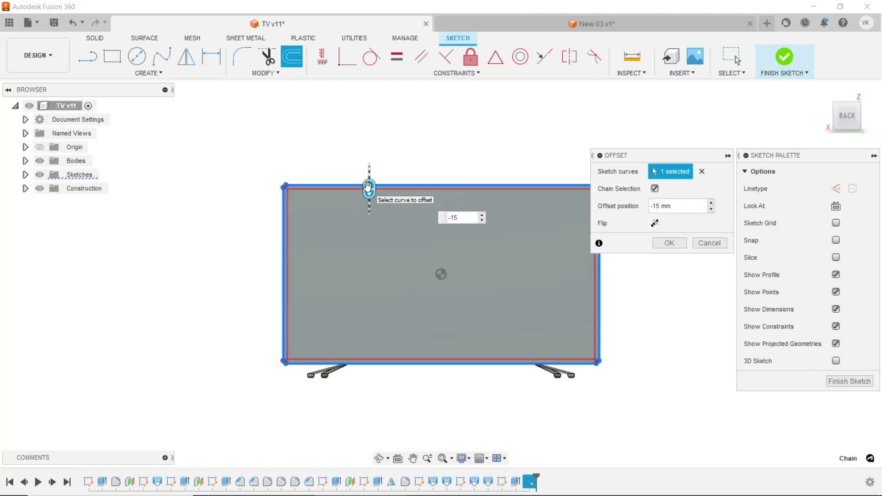
left_click(684, 243)
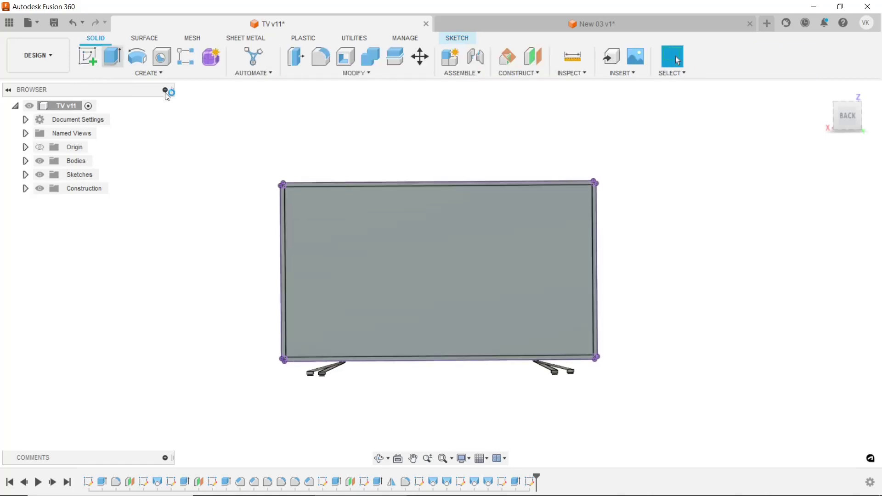
middle_click_drag(168, 90, 328, 208, "shift")
Extrude the inner screen profile 2 mm as a Join to the TV body.
key("e")
left_click(327, 208)
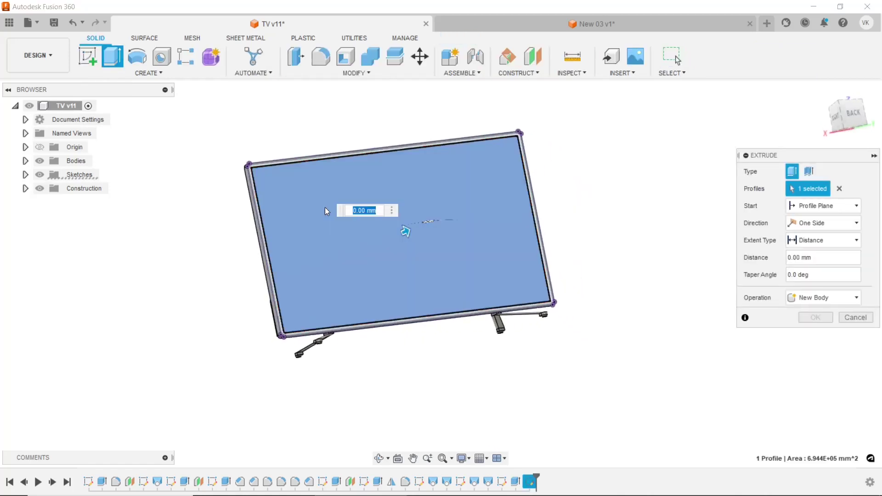
type("2")
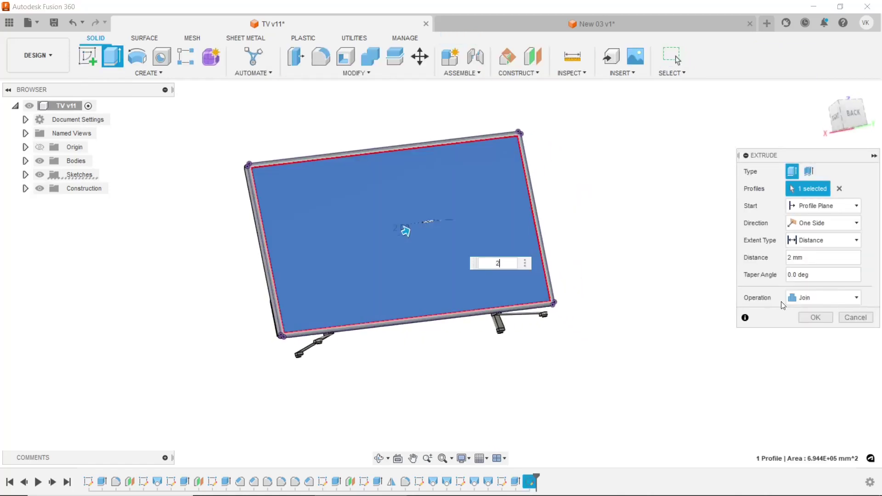
left_click(806, 317)
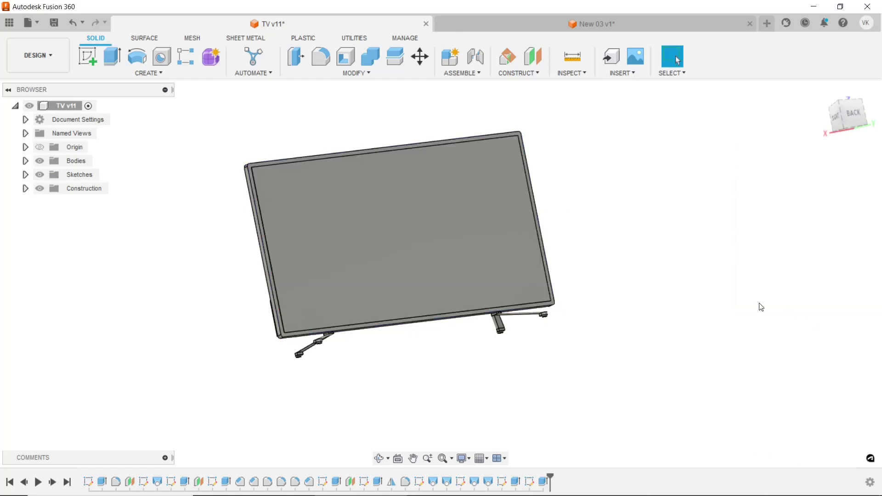
middle_click_drag(559, 290, 441, 424, "shift")
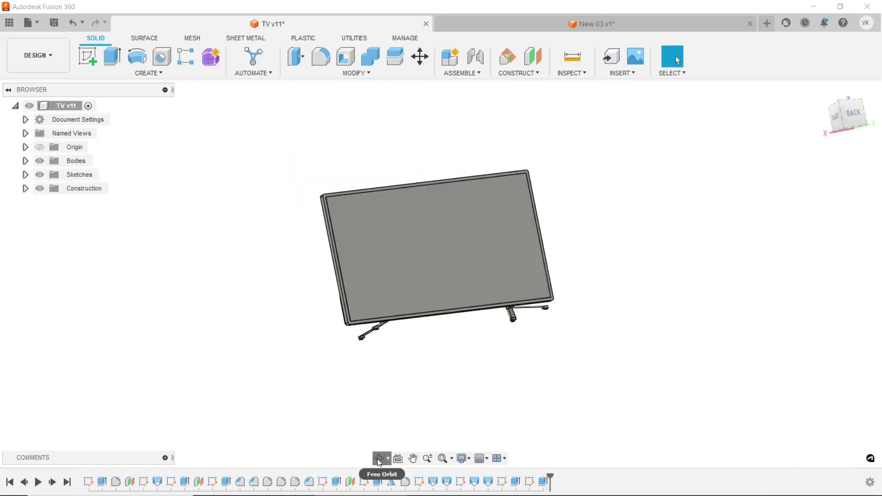
left_click(379, 458)
mouse_move(460, 294)
left_mouse_down()
mouse_move(478, 301)
mouse_move(607, 205)
left_mouse_up()
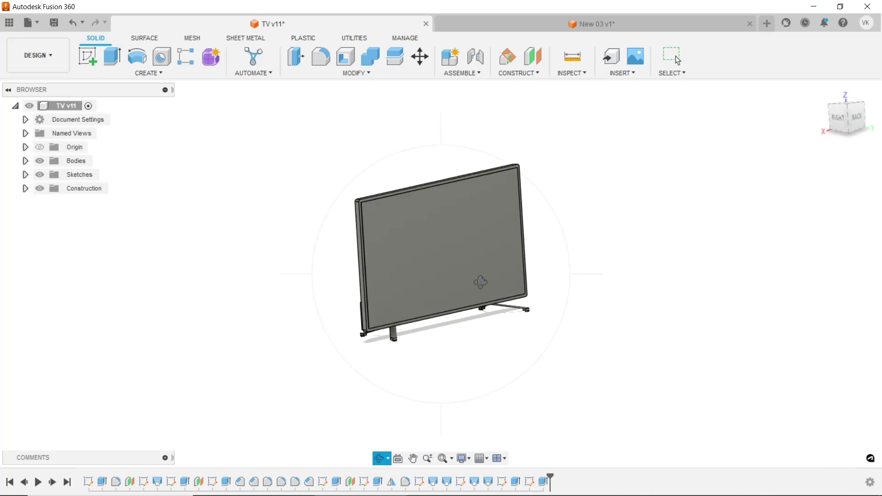
right_click(606, 205)
left_click(631, 205)
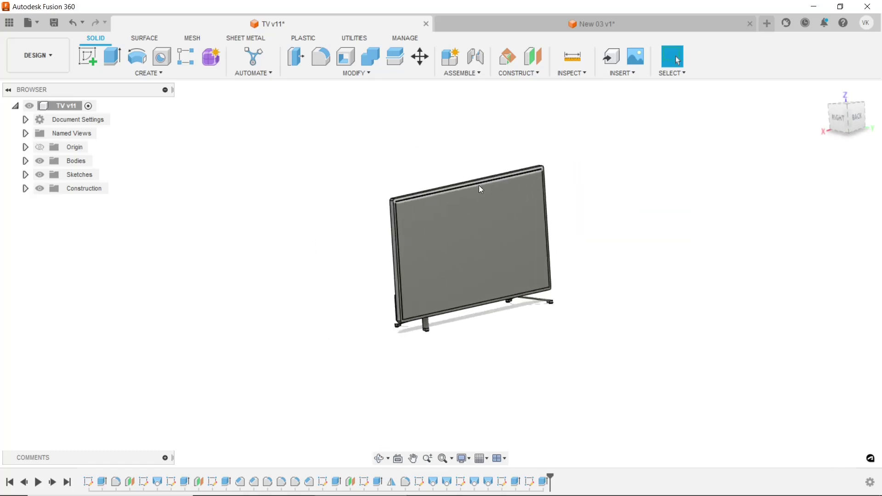
scroll(479, 185, "up", 3)
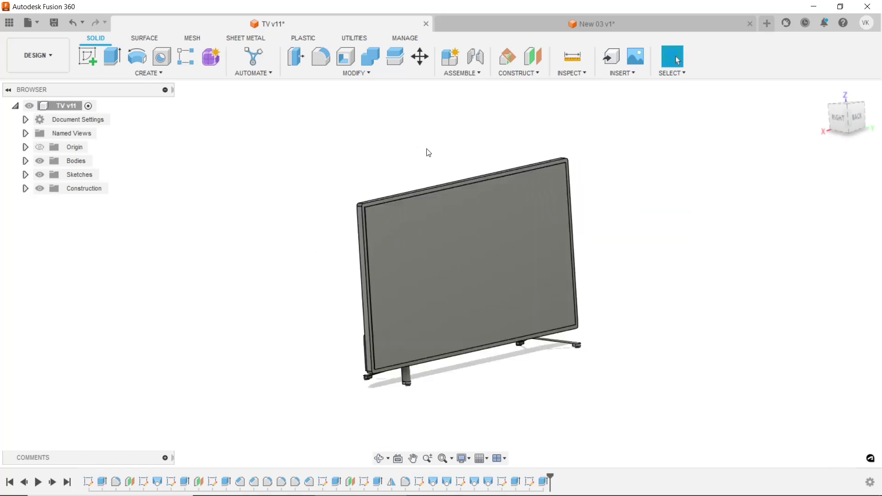
right_click(536, 304)
Apply the Paint - Metallic (Silver) appearance to the TV screen face.
left_click(560, 188)
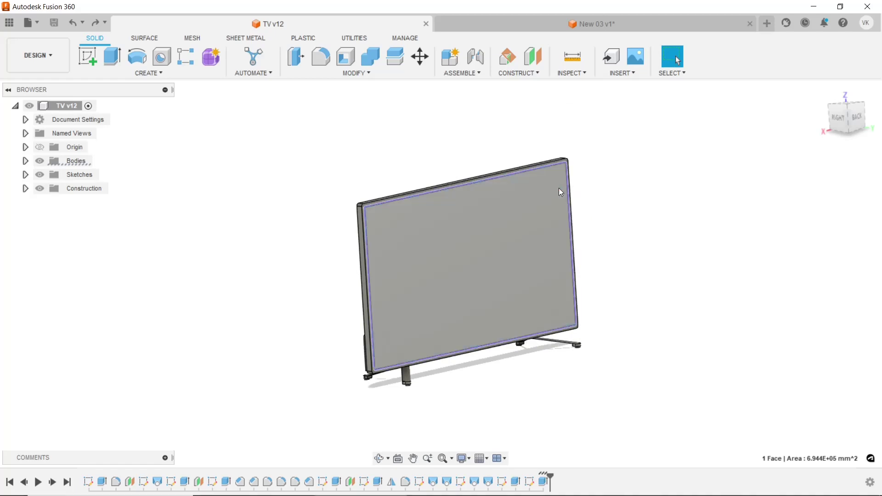
scroll(717, 322, "down", 2)
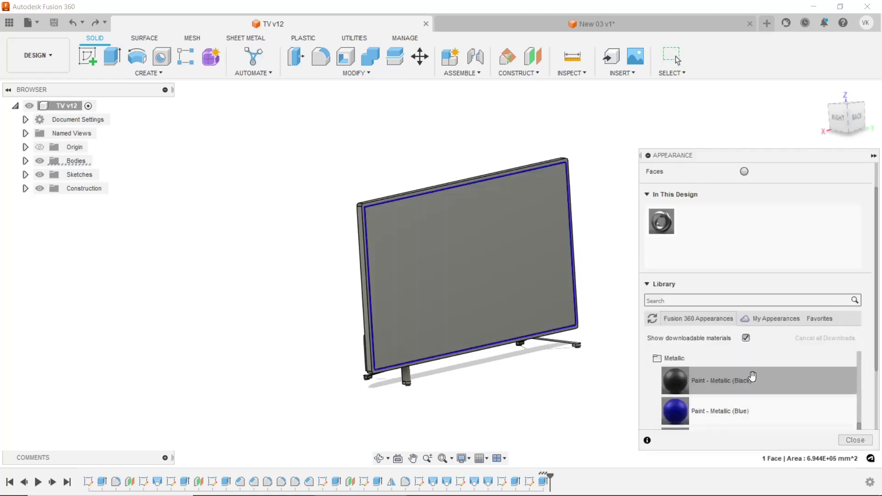
scroll(872, 367, "down", 3)
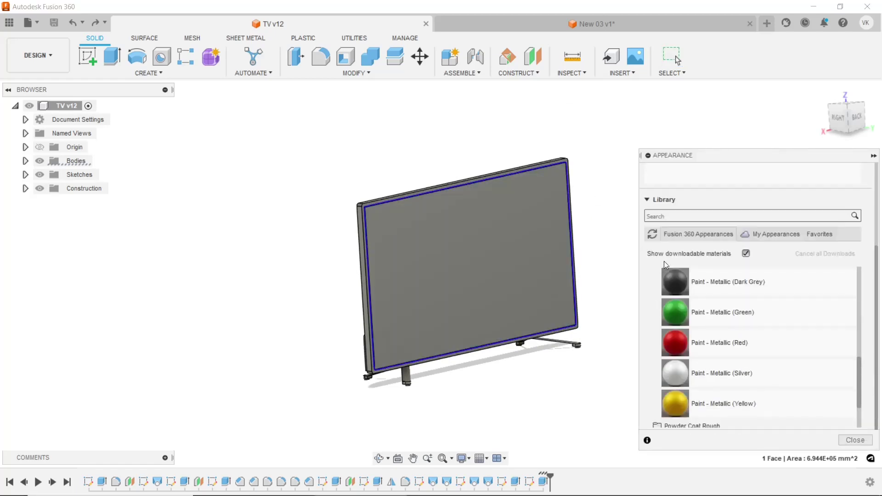
left_click_drag(694, 280, 479, 250)
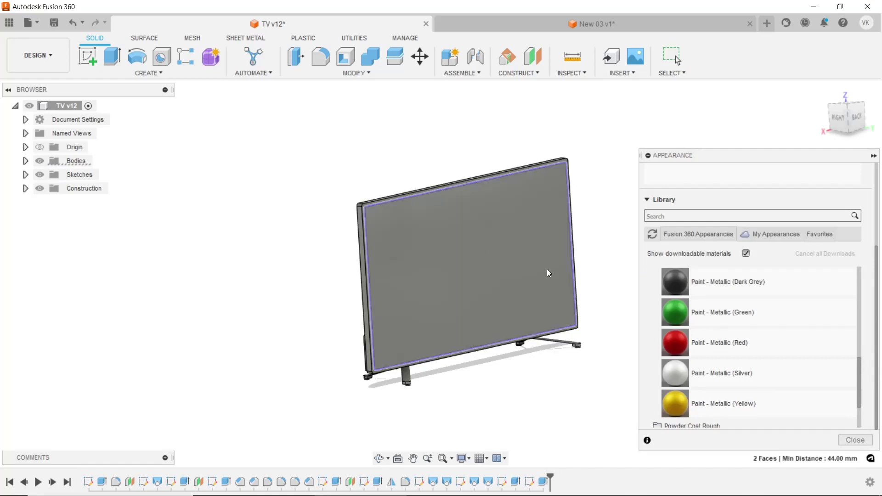
scroll(732, 221, "up", 2)
scroll(733, 221, "up", 2)
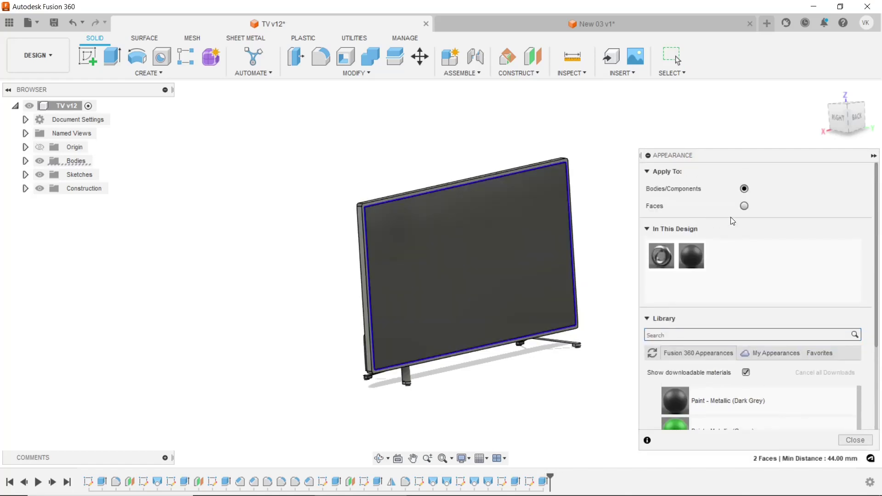
scroll(736, 257, "down", 2)
scroll(717, 299, "down", 2)
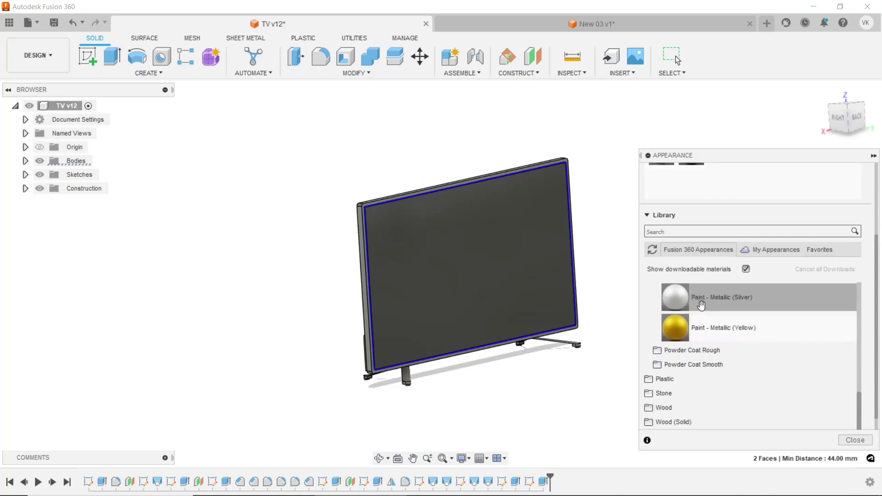
left_click_drag(697, 301, 459, 269)
left_click(843, 443)
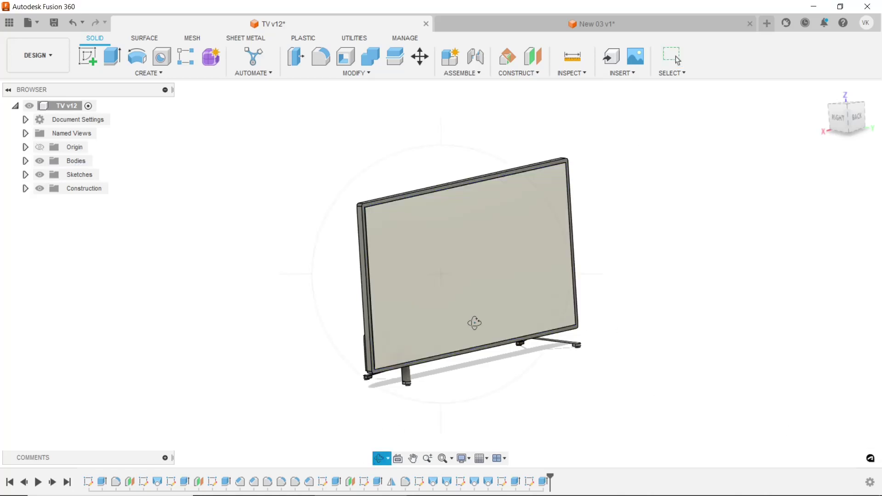
mouse_move(475, 323)
left_mouse_down()
mouse_move(437, 317)
mouse_move(471, 311)
mouse_move(418, 326)
mouse_move(501, 364)
mouse_move(481, 250)
mouse_move(510, 304)
mouse_move(492, 299)
mouse_move(476, 309)
mouse_move(498, 298)
mouse_move(464, 307)
mouse_move(520, 294)
mouse_move(475, 313)
left_mouse_up()
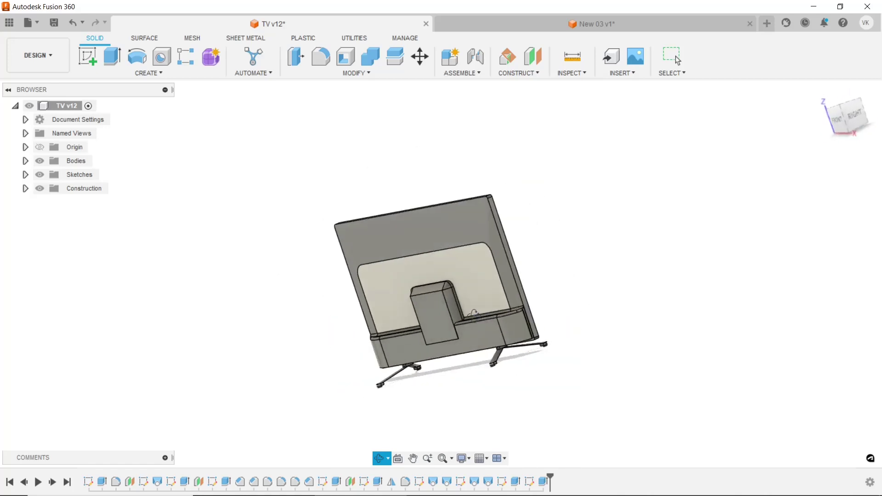
mouse_move(517, 291)
left_mouse_down()
mouse_move(464, 312)
mouse_move(499, 270)
mouse_move(454, 304)
mouse_move(518, 265)
left_mouse_up()
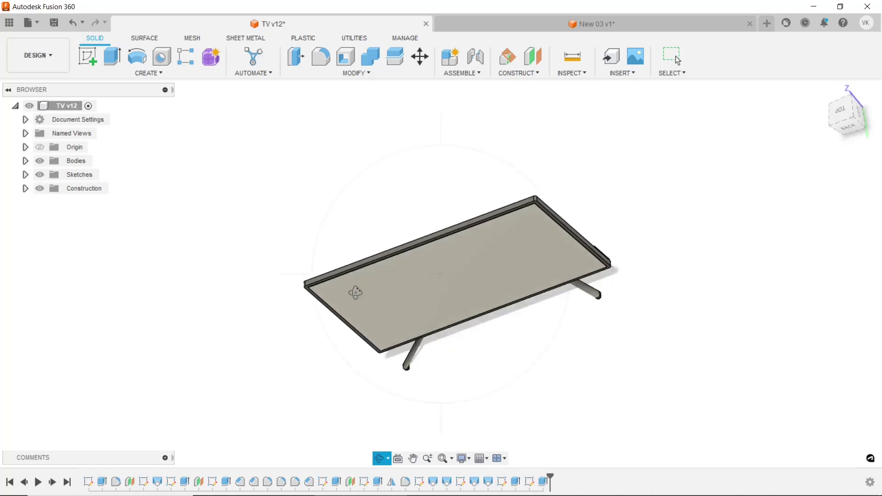